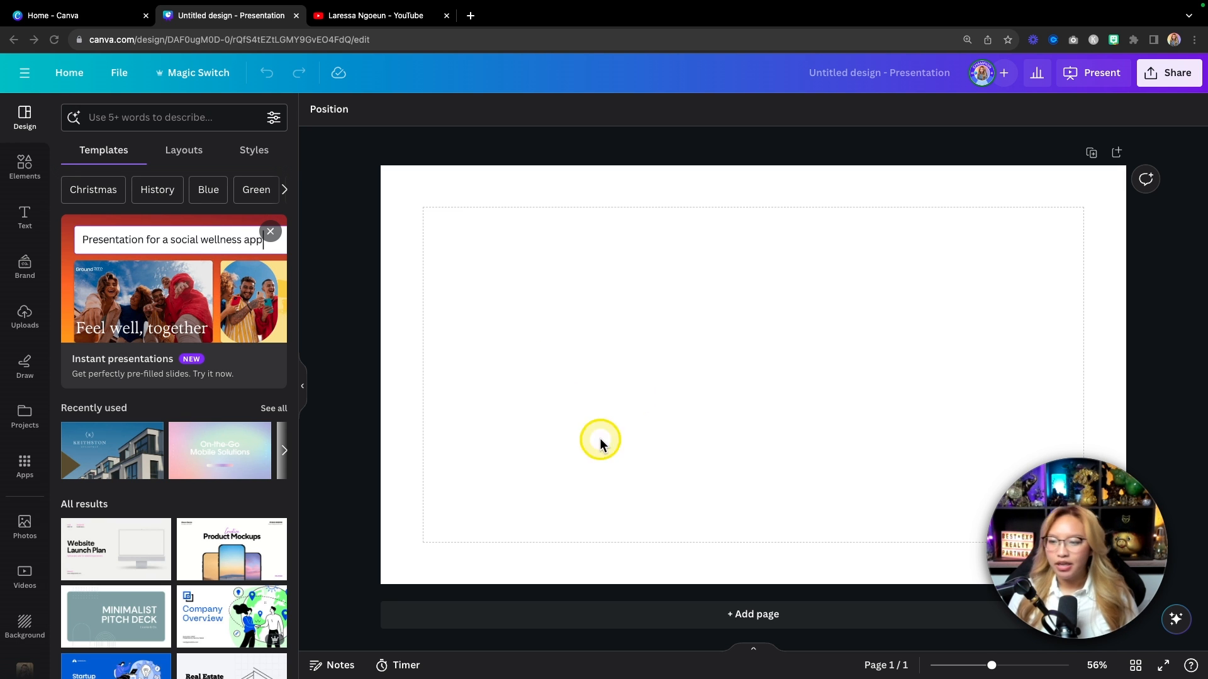
# Step: Give the blank slide a solid green background from the Default colors
pyautogui.click(525, 343)
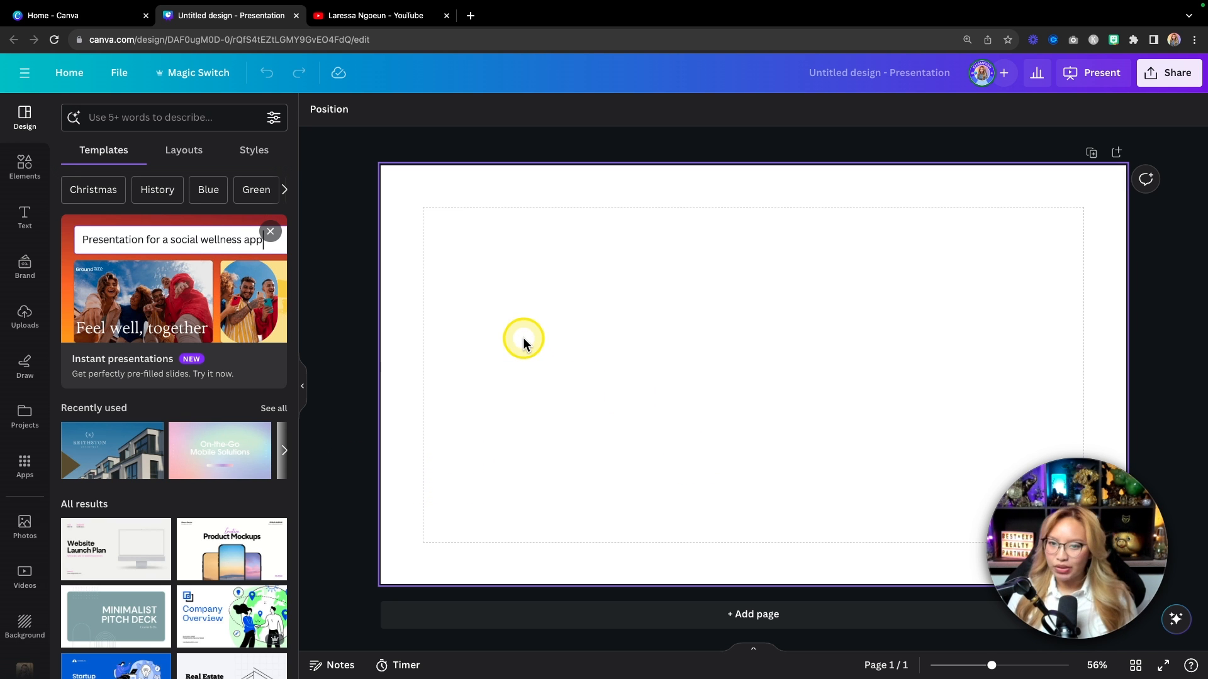
pyautogui.click(505, 236)
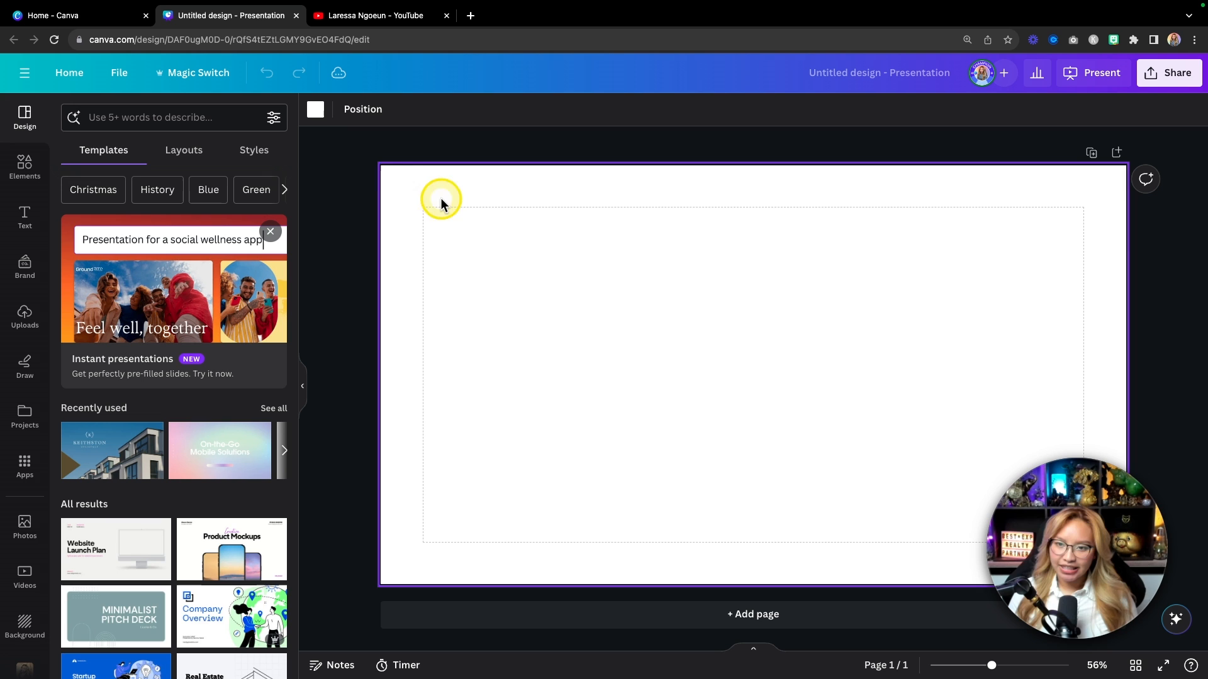
pyautogui.click(316, 111)
pyautogui.scroll(-5, 162, 453)
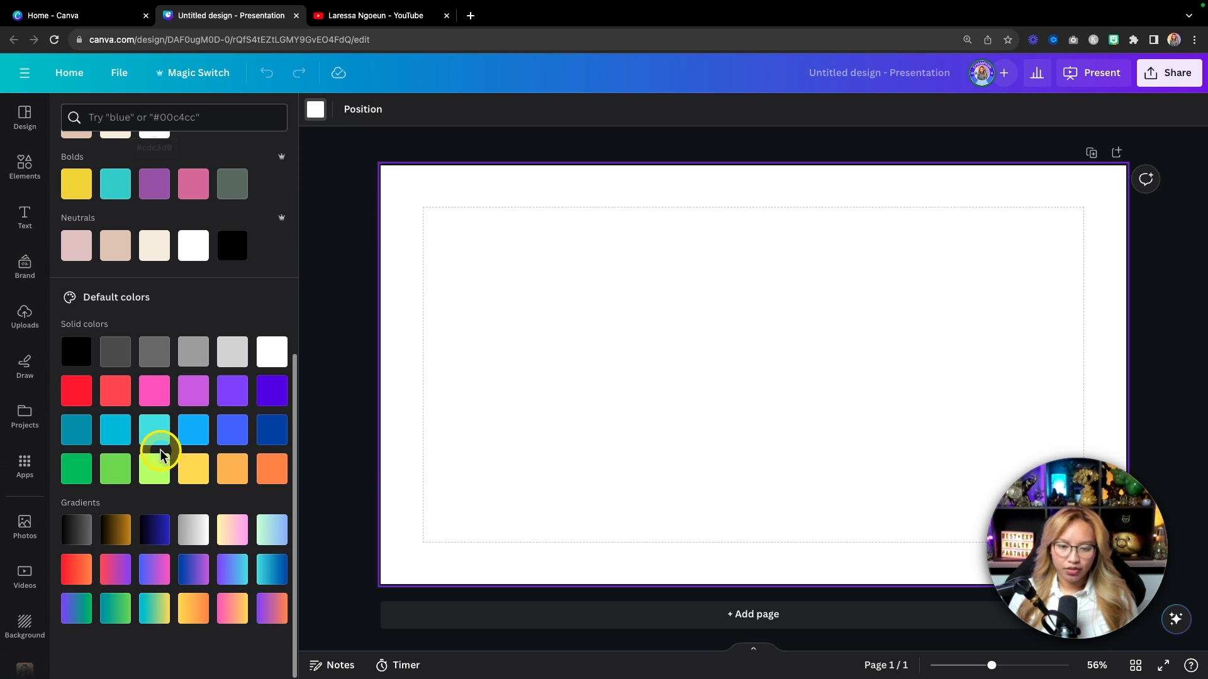
pyautogui.click(120, 483)
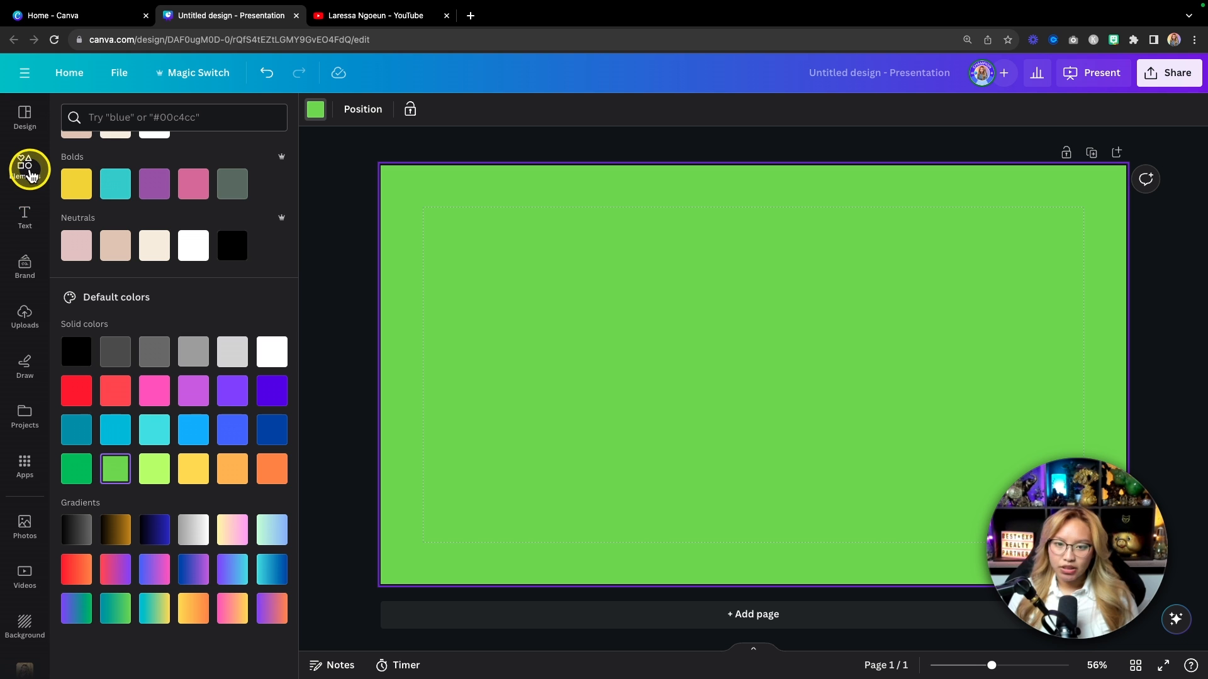
pyautogui.click(27, 169)
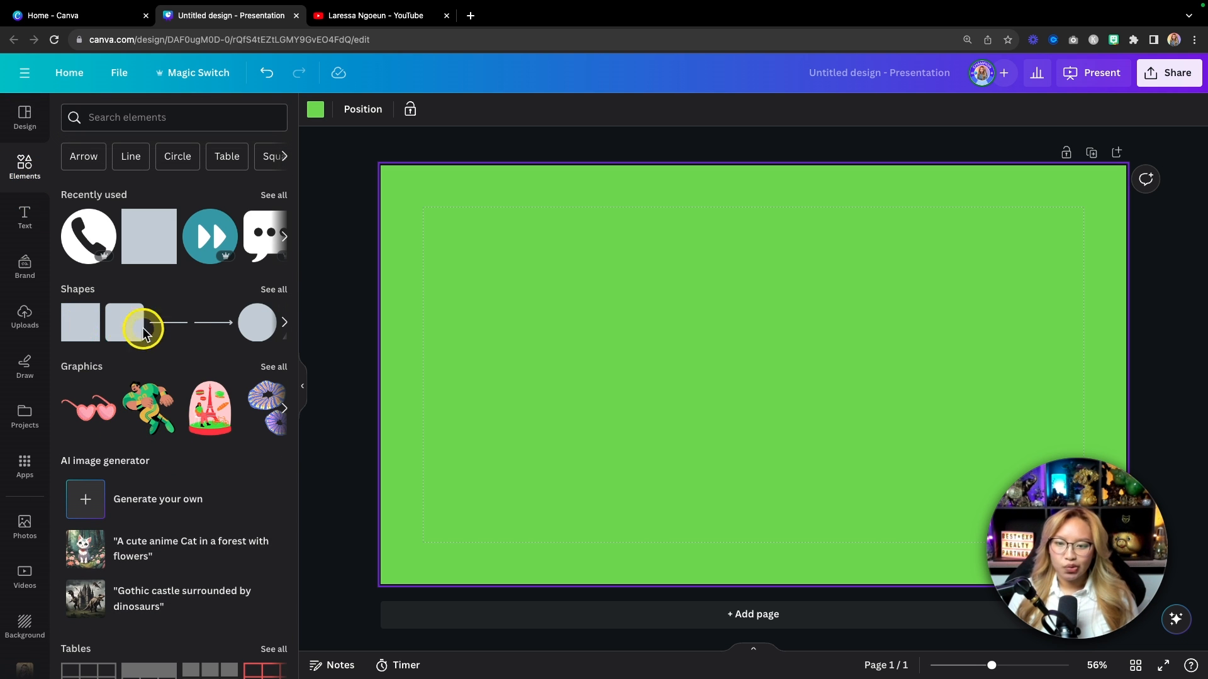
# Step: Add a yellow parallelogram and stretch it into a wide banner about 480 by 112
pyautogui.click(274, 290)
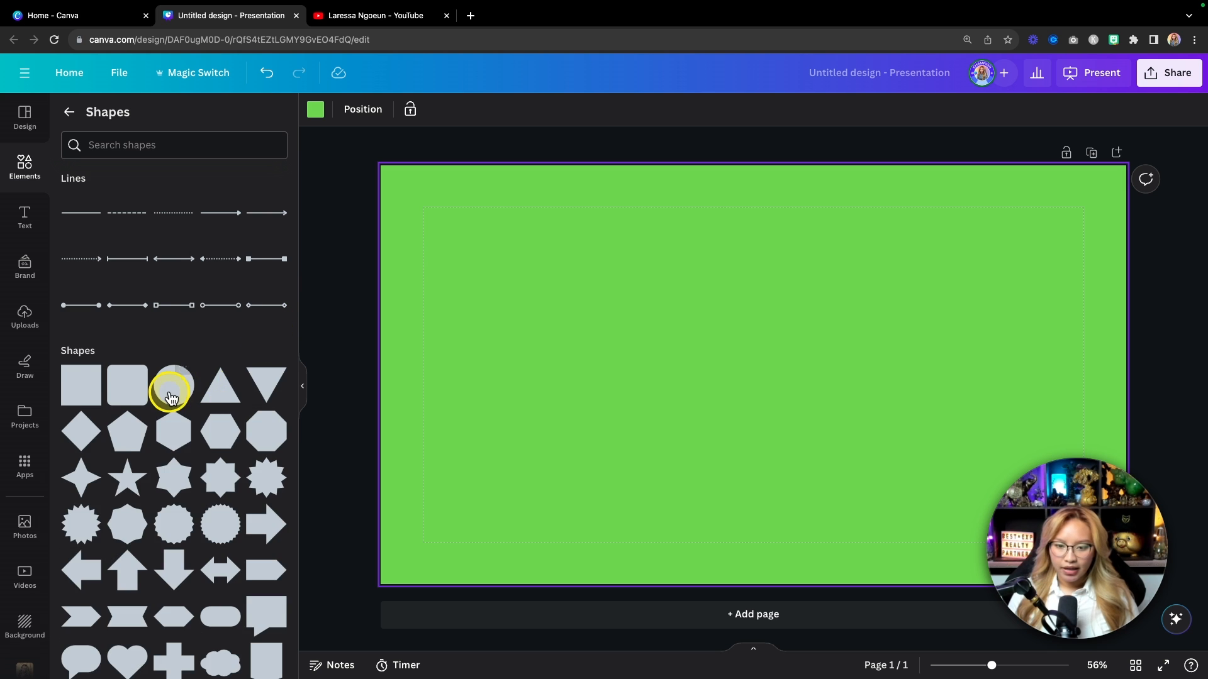
pyautogui.scroll(-2, 168, 391)
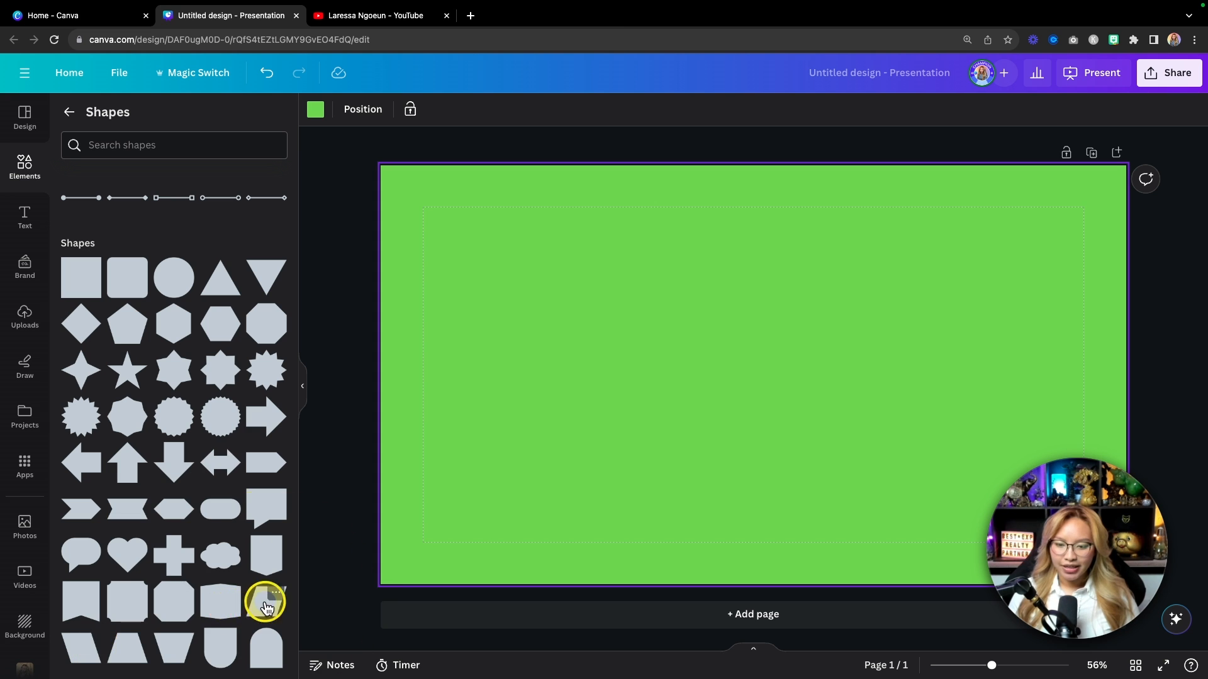
pyautogui.click(268, 611)
pyautogui.moveTo(752, 346); pyautogui.dragTo(537, 446)
pyautogui.click(555, 418)
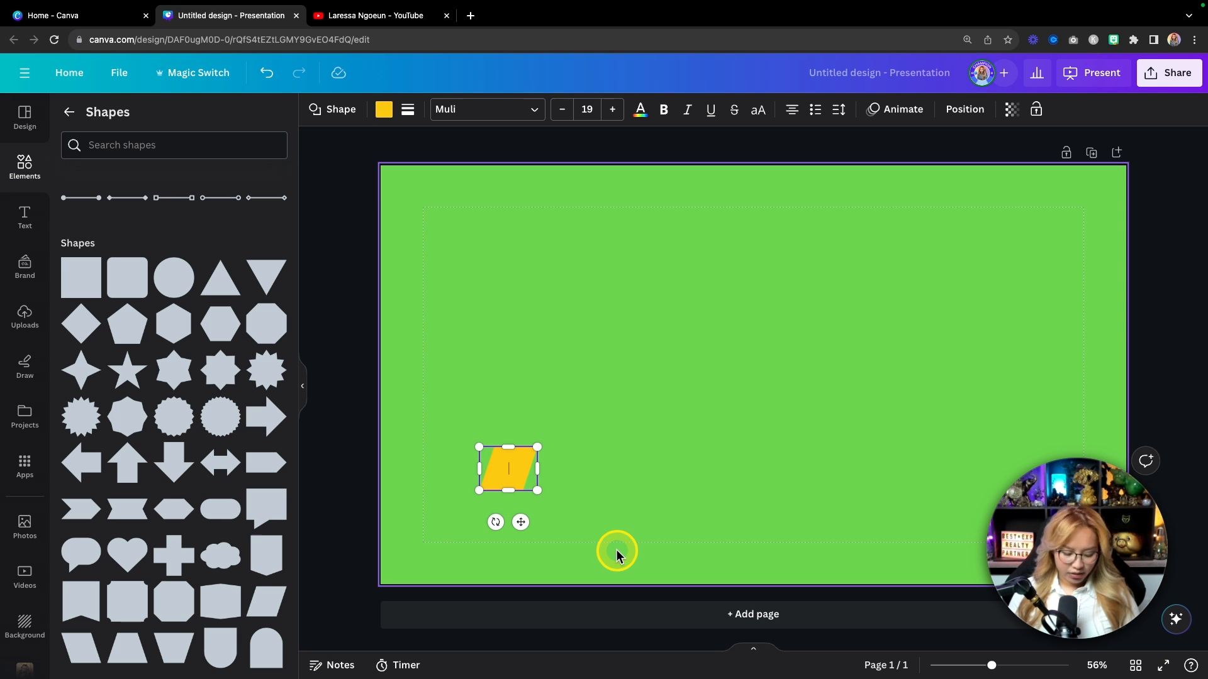
pyautogui.scroll(5, 616, 549)
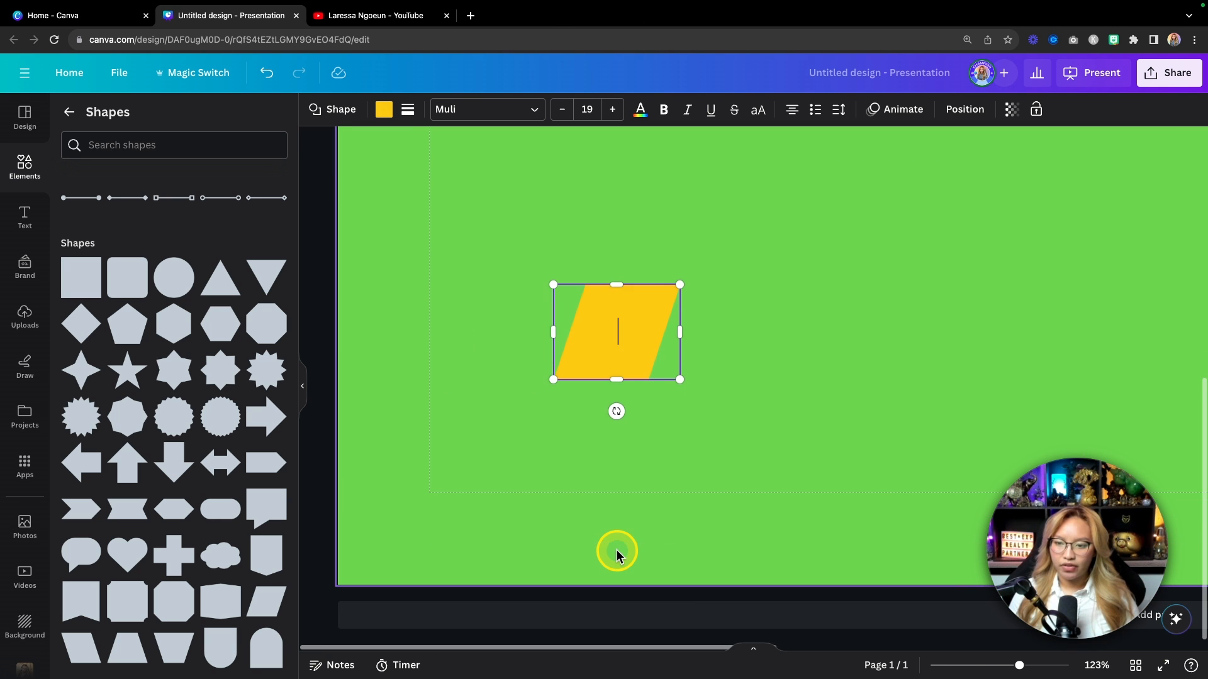
pyautogui.moveTo(642, 309); pyautogui.dragTo(905, 403)
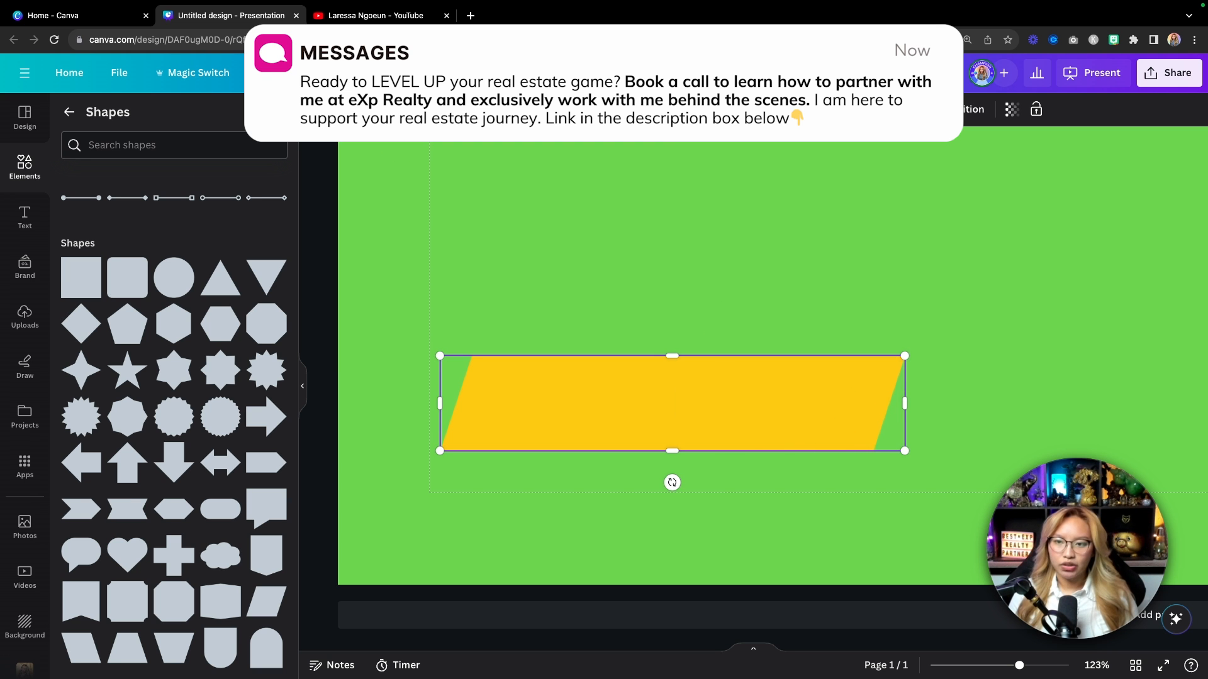
# Step: Make the band white and color its offset copy lavender, sent behind the white one
pyautogui.click(383, 108)
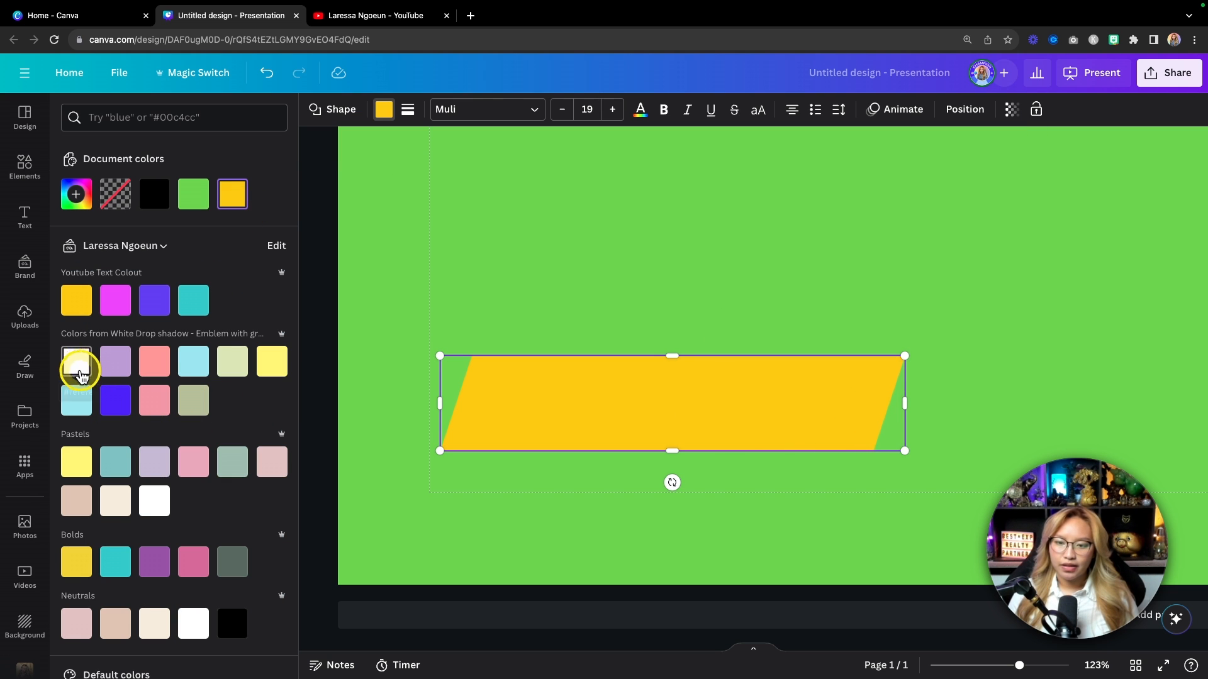
pyautogui.click(76, 361)
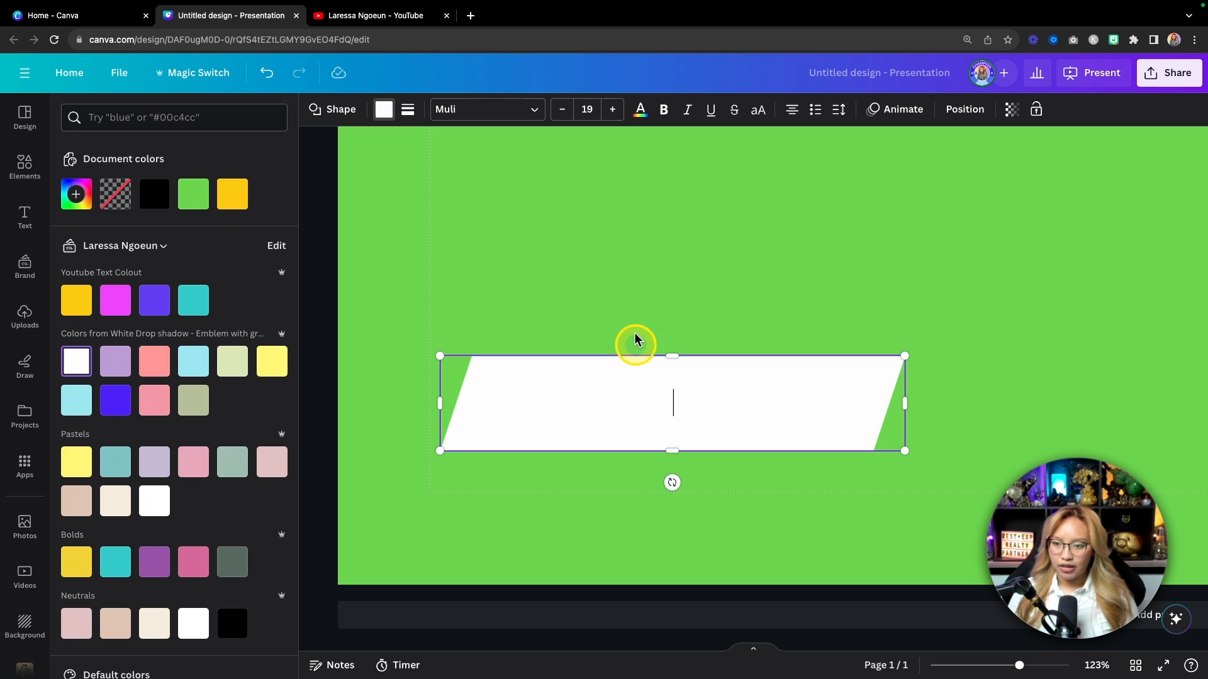
pyautogui.moveTo(564, 391)
pyautogui.mouseDown()
pyautogui.moveTo(569, 330)
pyautogui.moveTo(574, 437)
pyautogui.moveTo(556, 449)
pyautogui.moveTo(565, 394)
pyautogui.mouseUp()
pyautogui.click(119, 370)
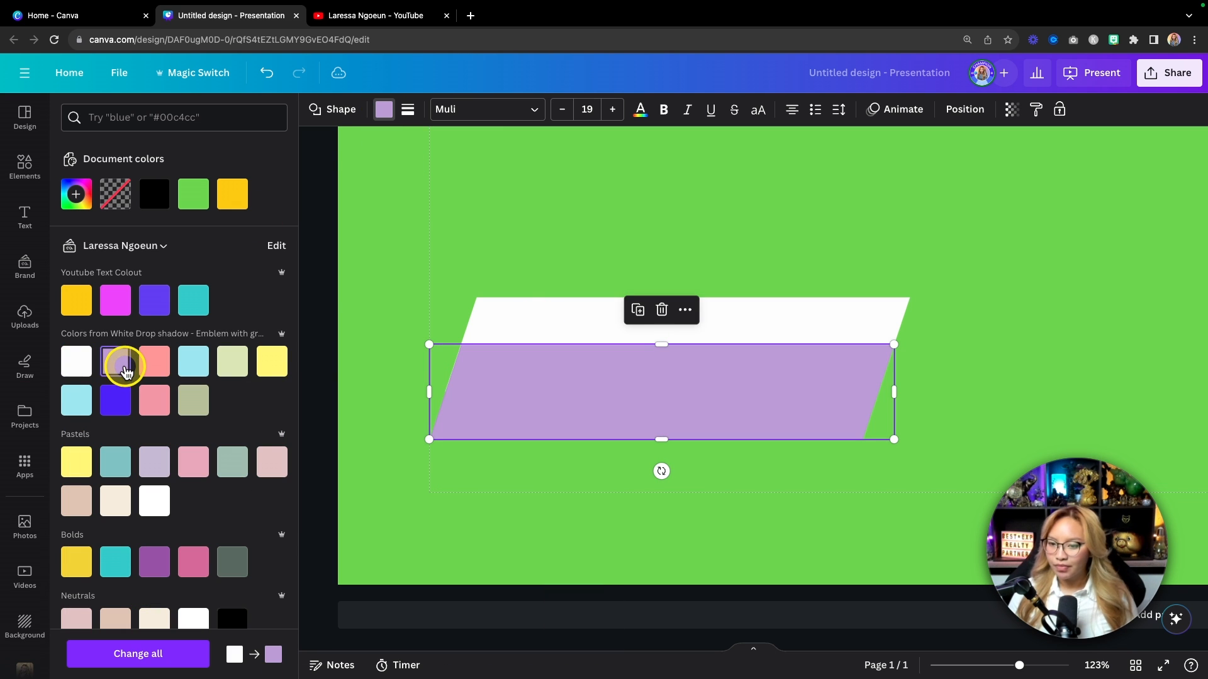
pyautogui.press('super+bracketleft')
# Step: Nudge the lavender band into place and move both bands to the slide's lower left
pyautogui.click(852, 232)
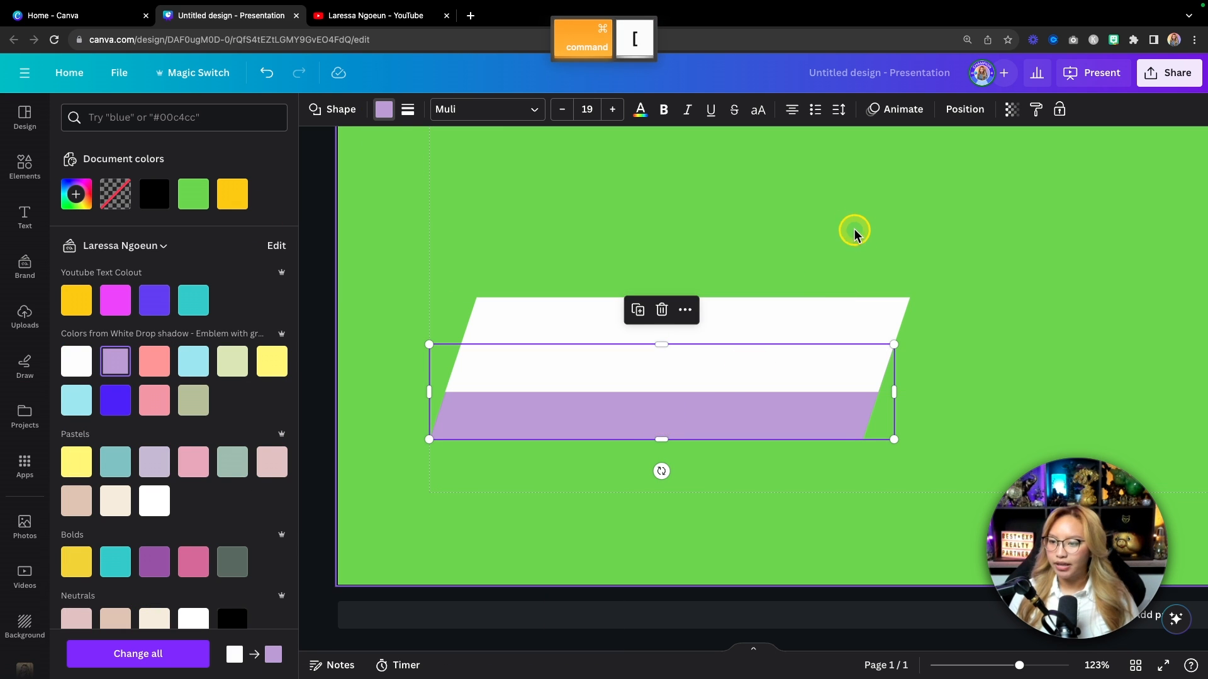
pyautogui.click(571, 421)
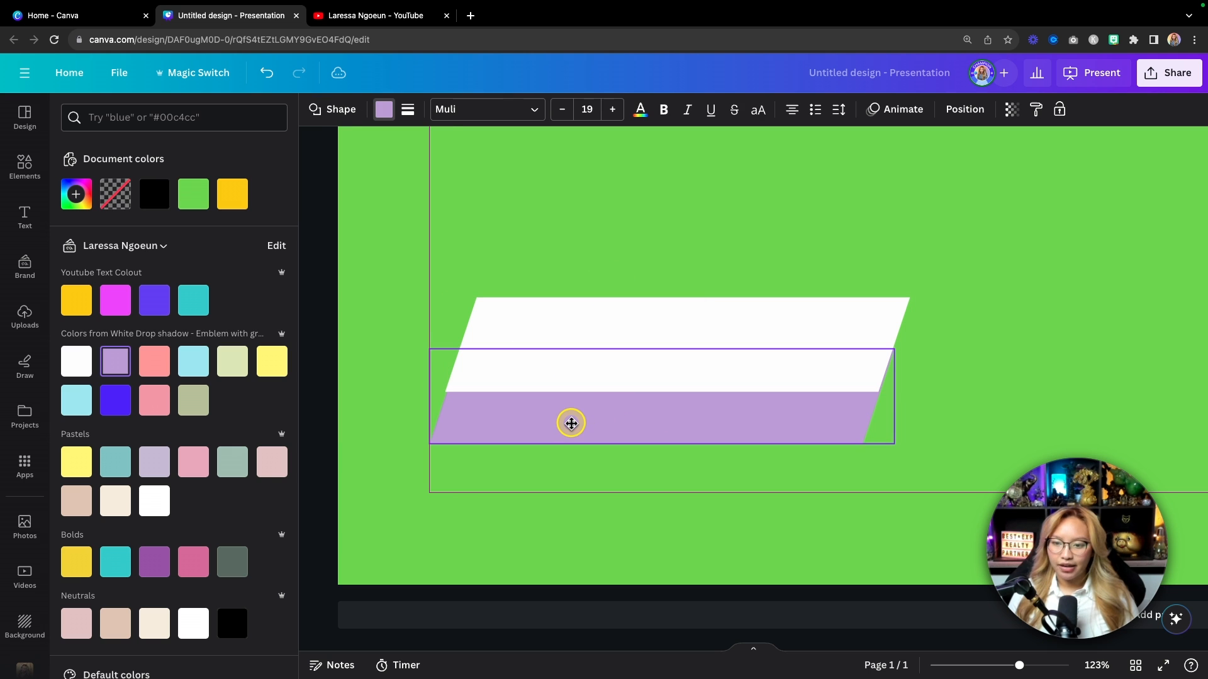
pyautogui.press('Left')
pyautogui.click(651, 396)
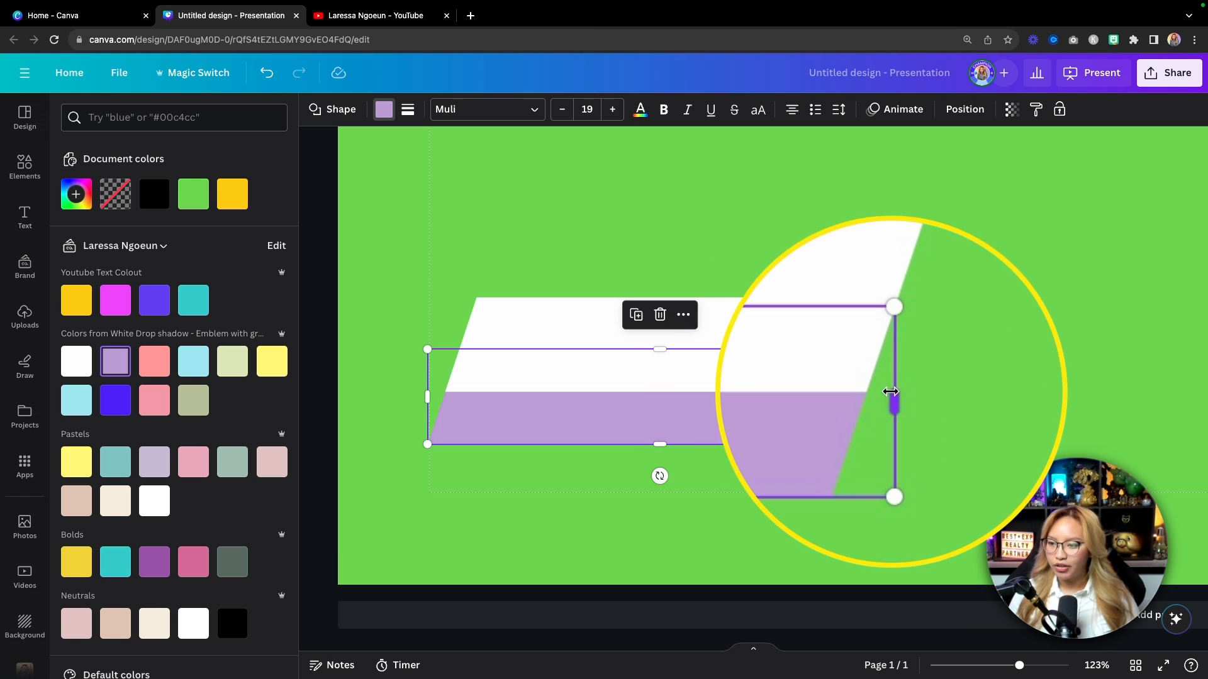
pyautogui.click(933, 316)
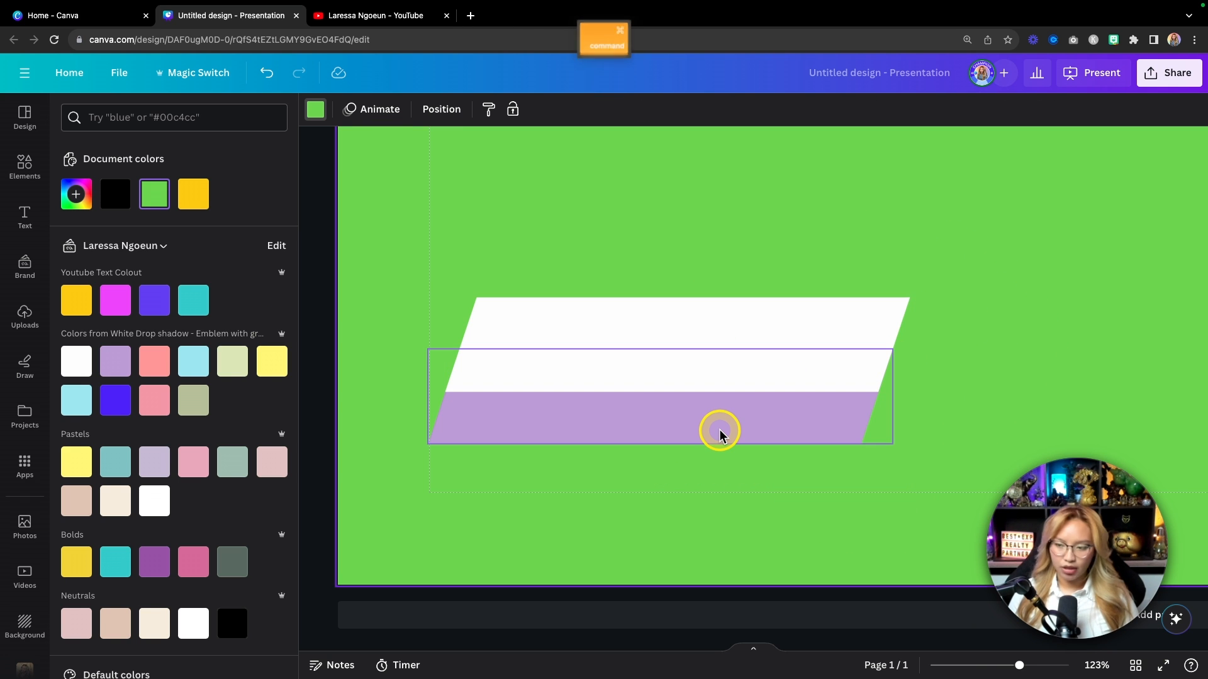
pyautogui.press('super+0')
pyautogui.moveTo(438, 406); pyautogui.dragTo(742, 522)
pyautogui.moveTo(582, 472); pyautogui.dragTo(574, 478)
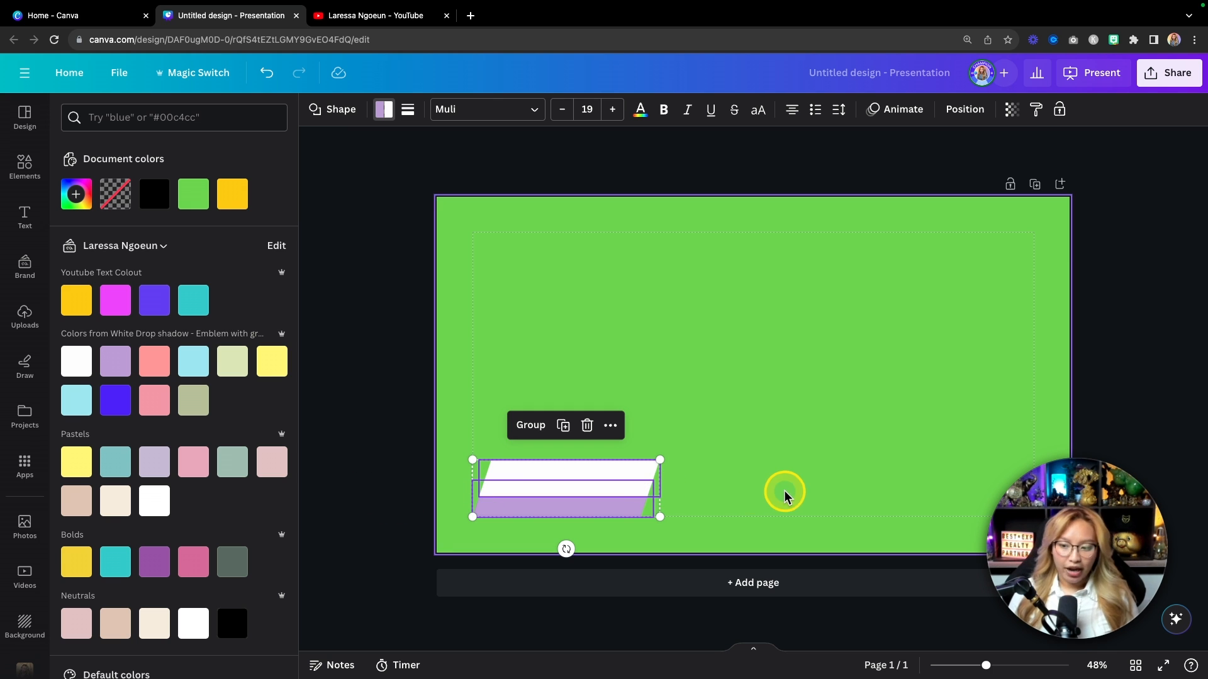
pyautogui.click(641, 425)
# Step: Add a heading with the person's name on the white band and place a copy on the lavender band
pyautogui.click(48, 214)
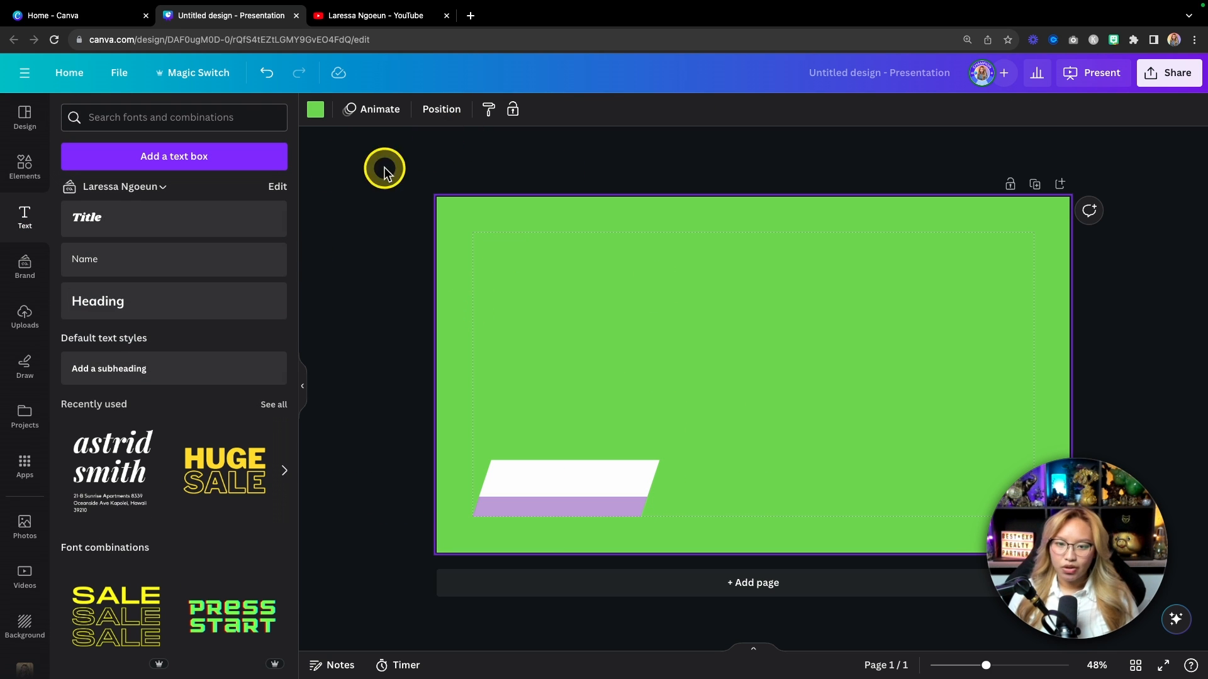
pyautogui.click(170, 301)
pyautogui.moveTo(755, 420); pyautogui.dragTo(598, 516)
pyautogui.keyDown('super'); pyautogui.scroll(6, 598, 516); pyautogui.keyUp('super')
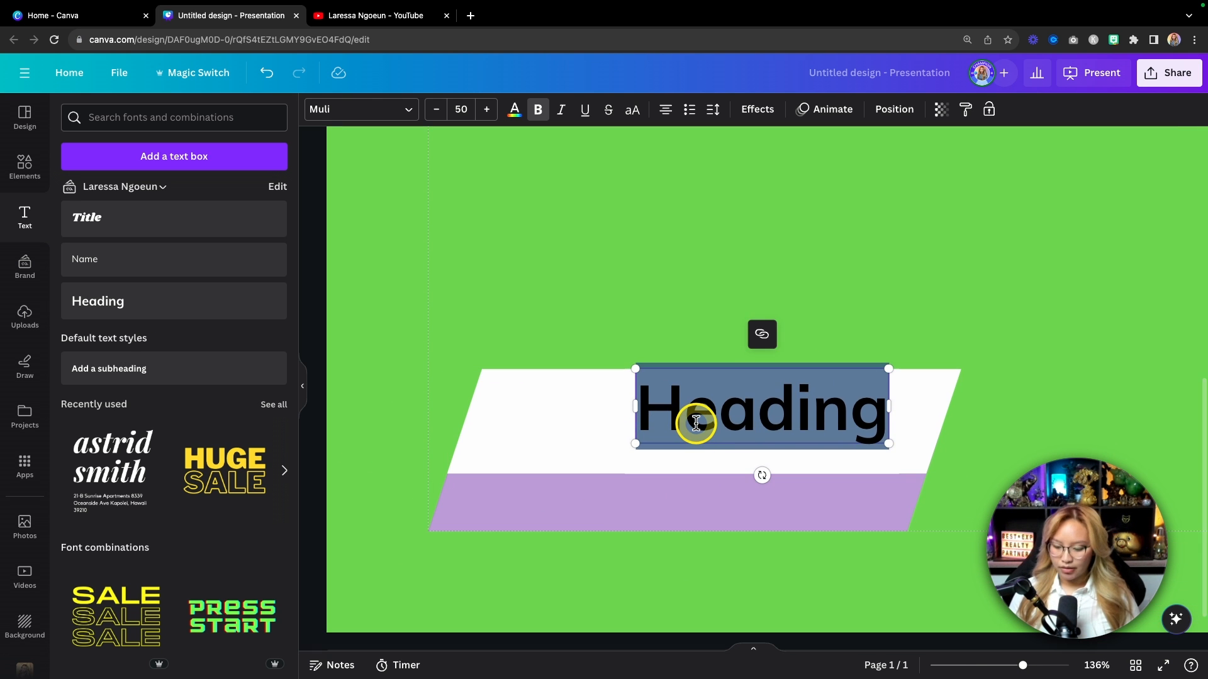
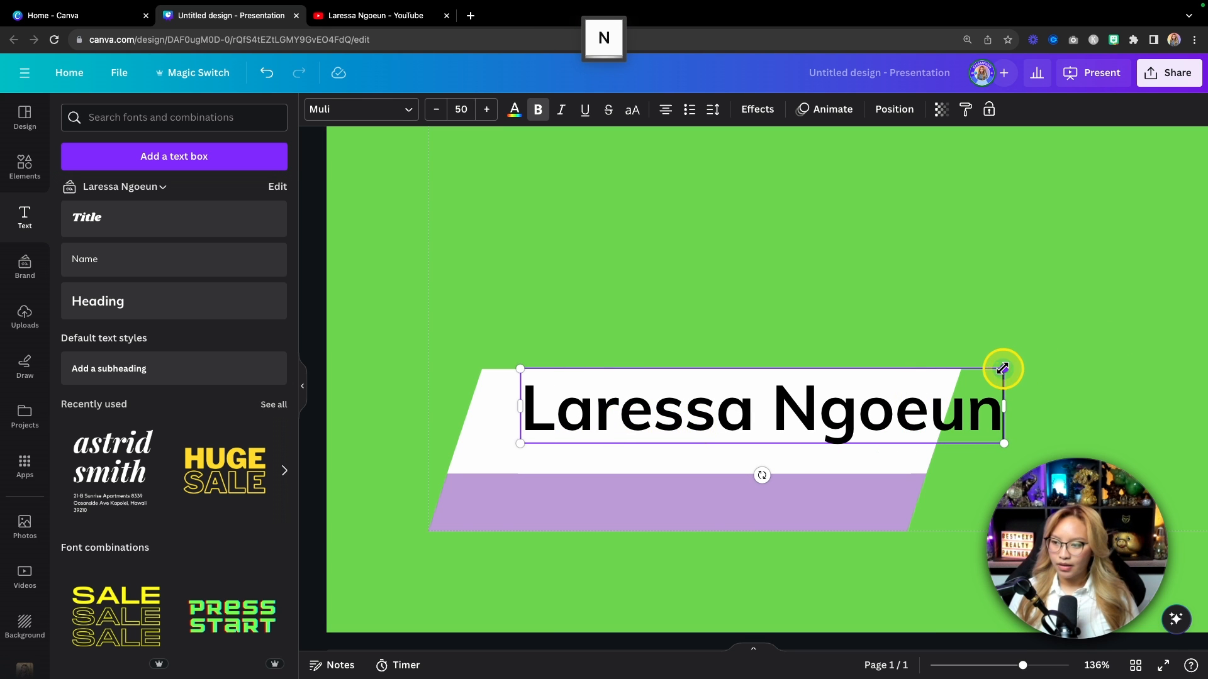
pyautogui.moveTo(1004, 369); pyautogui.dragTo(887, 397)
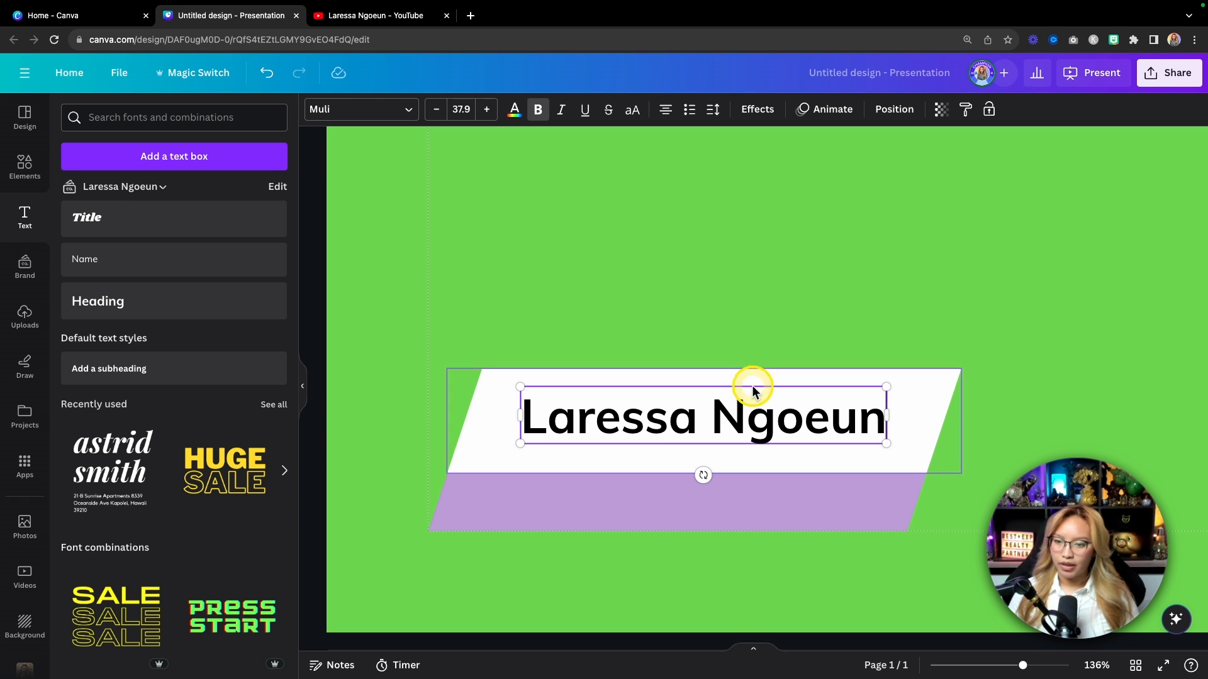
pyautogui.click(378, 117)
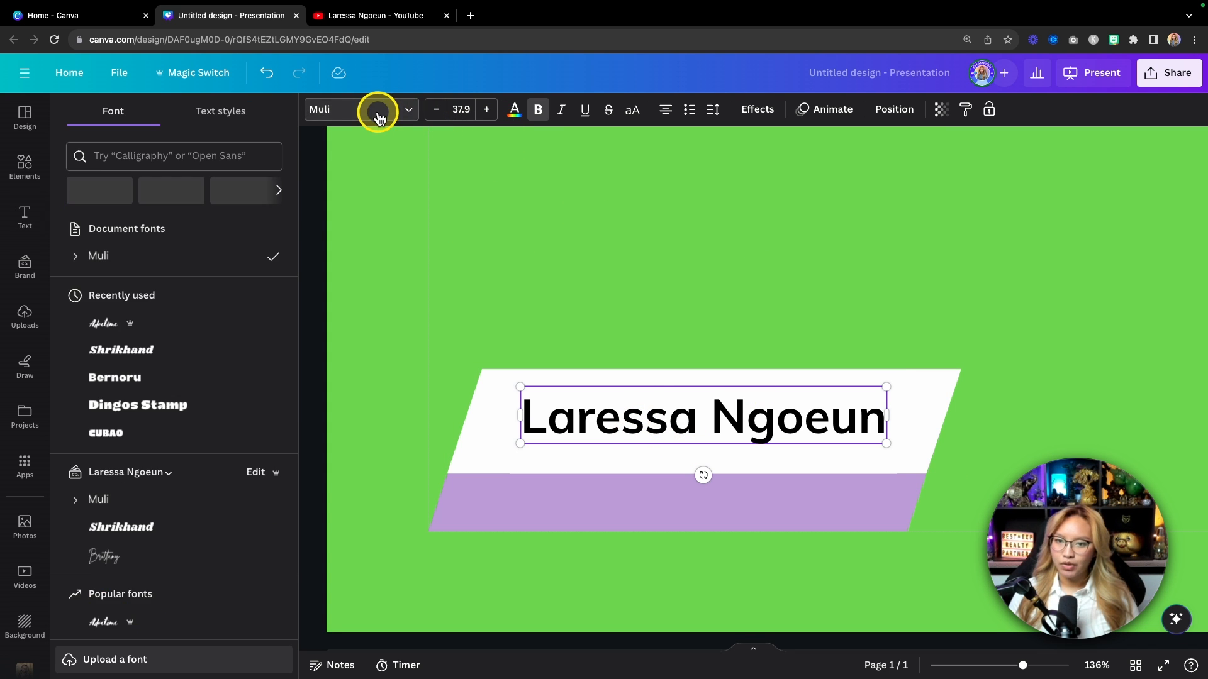
pyautogui.click(565, 350)
pyautogui.moveTo(612, 434); pyautogui.dragTo(575, 512)
# Step: Set the top name to lavender Shrikhand, then select the lower copy's text
pyautogui.click(656, 422)
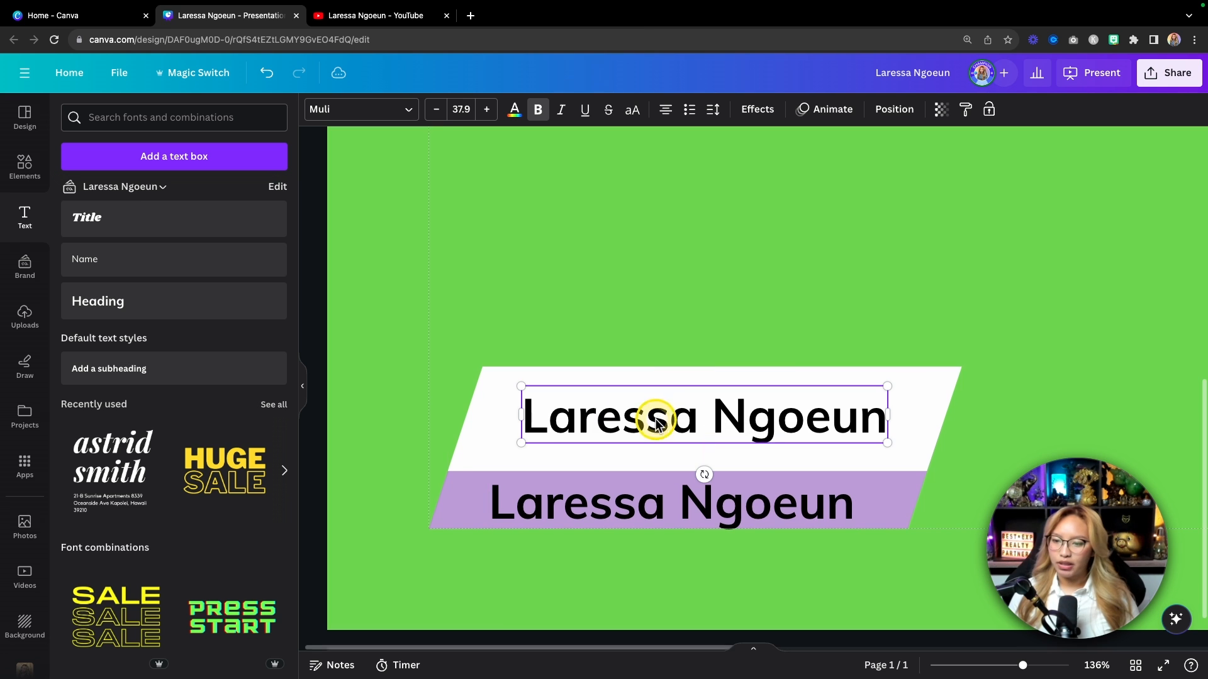
pyautogui.click(364, 108)
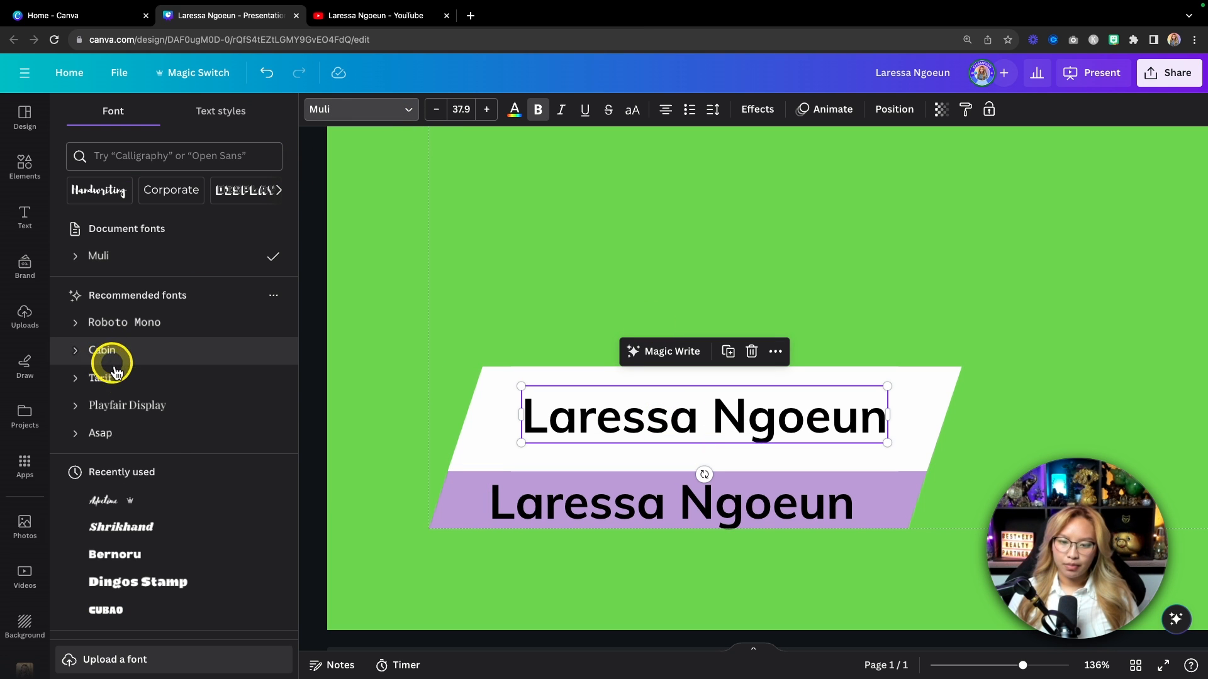
pyautogui.scroll(-2, 117, 371)
pyautogui.click(148, 466)
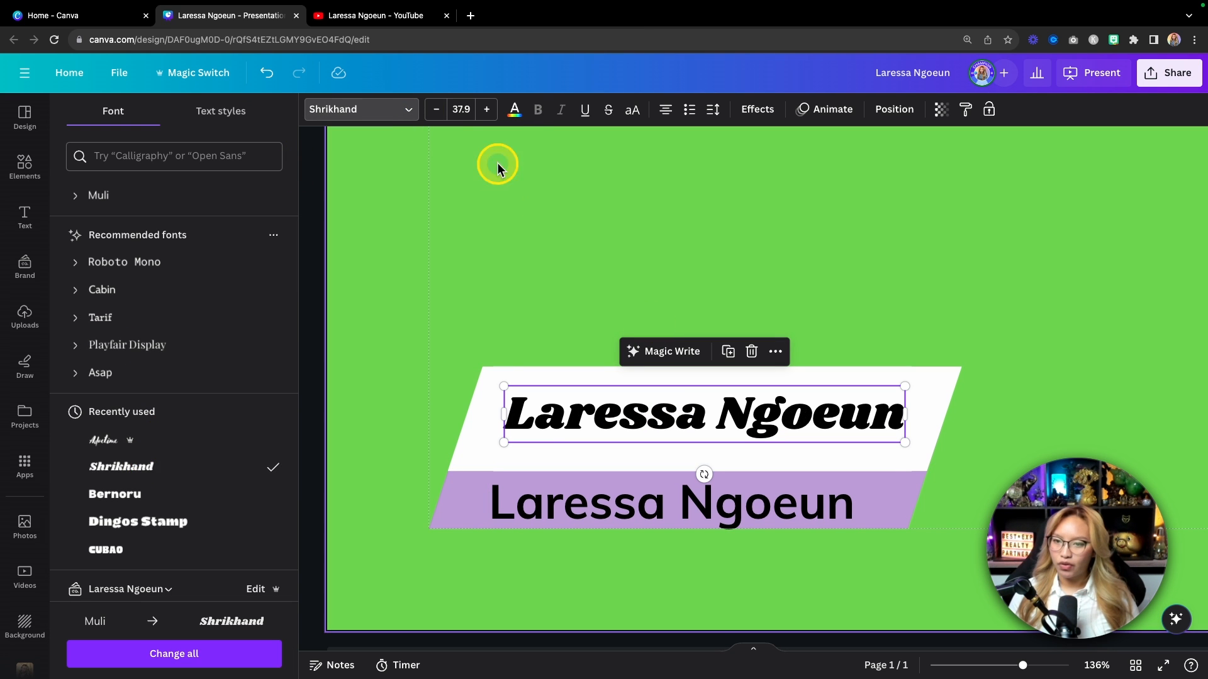
pyautogui.click(513, 110)
pyautogui.click(190, 195)
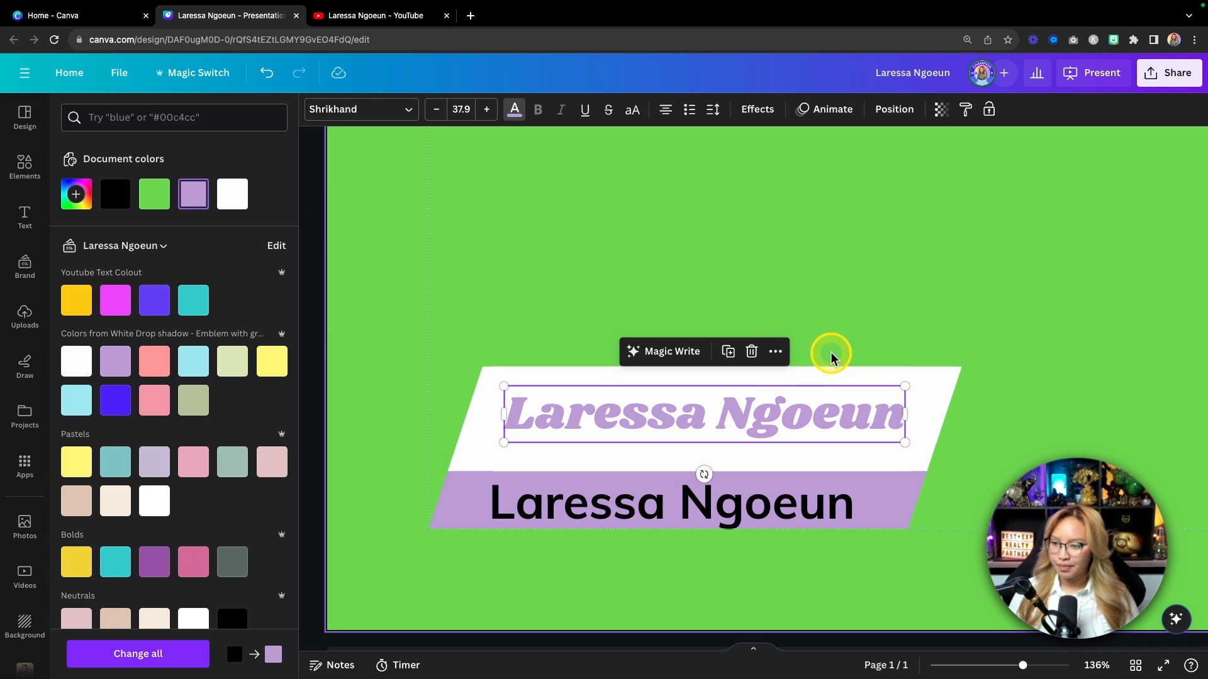
pyautogui.click(744, 501)
pyautogui.click(746, 506)
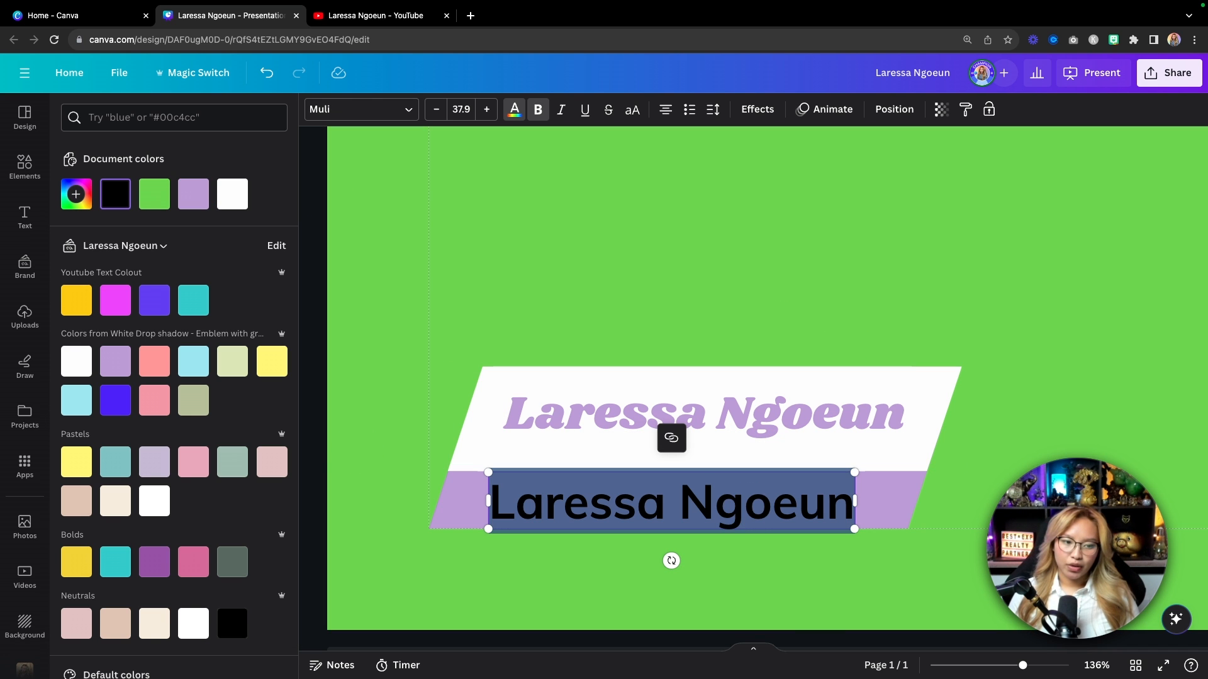
# Step: Replace the lower text with 'eXp Realty Agent & Canvassador' and shrink it to one line
pyautogui.press('Escape')
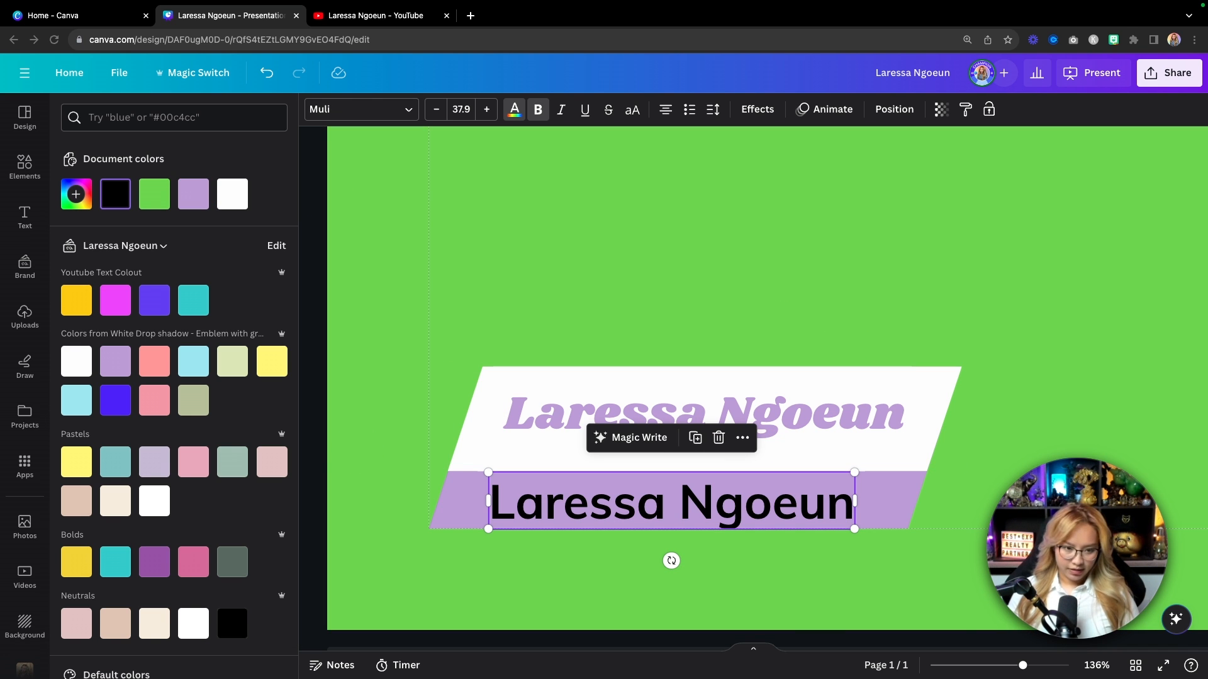
pyautogui.press('super+c')
pyautogui.click(650, 518)
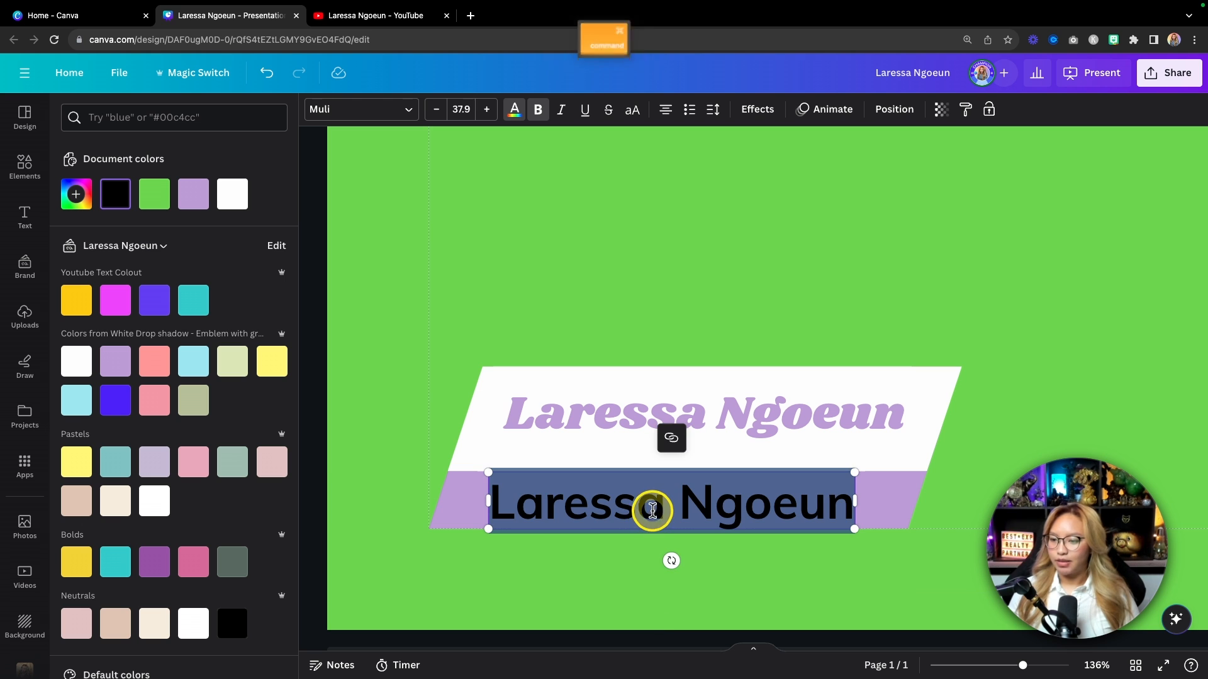
pyautogui.press('super+v')
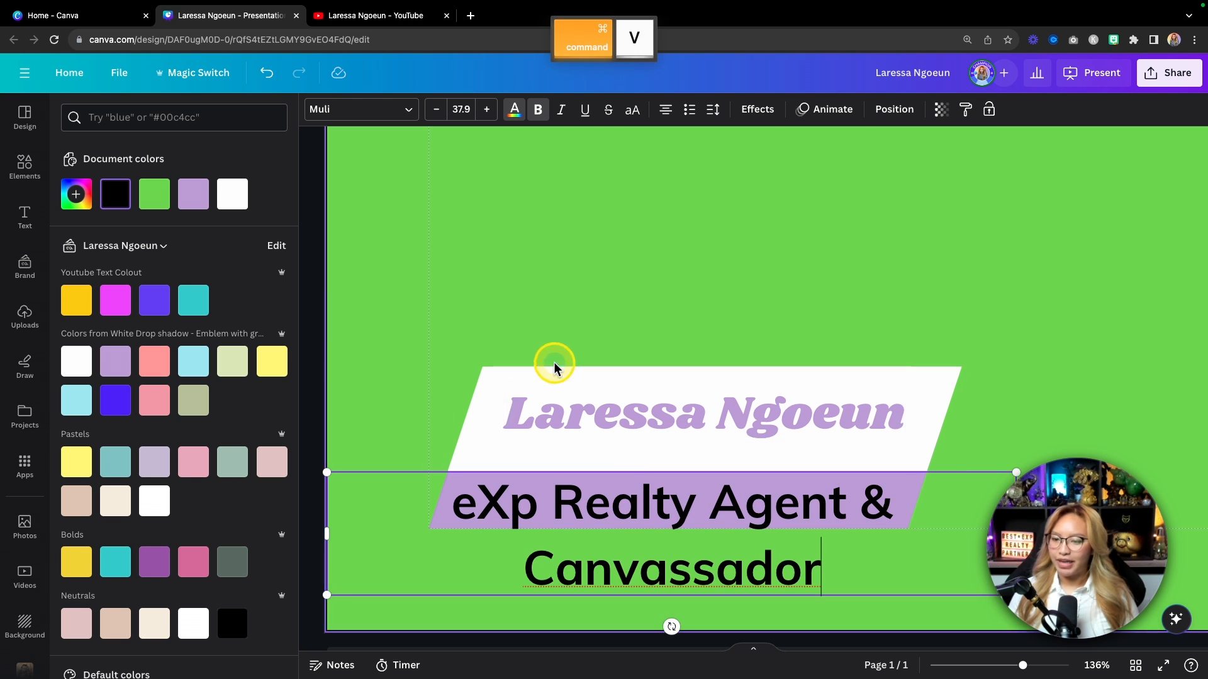
pyautogui.click(513, 108)
pyautogui.press('Escape')
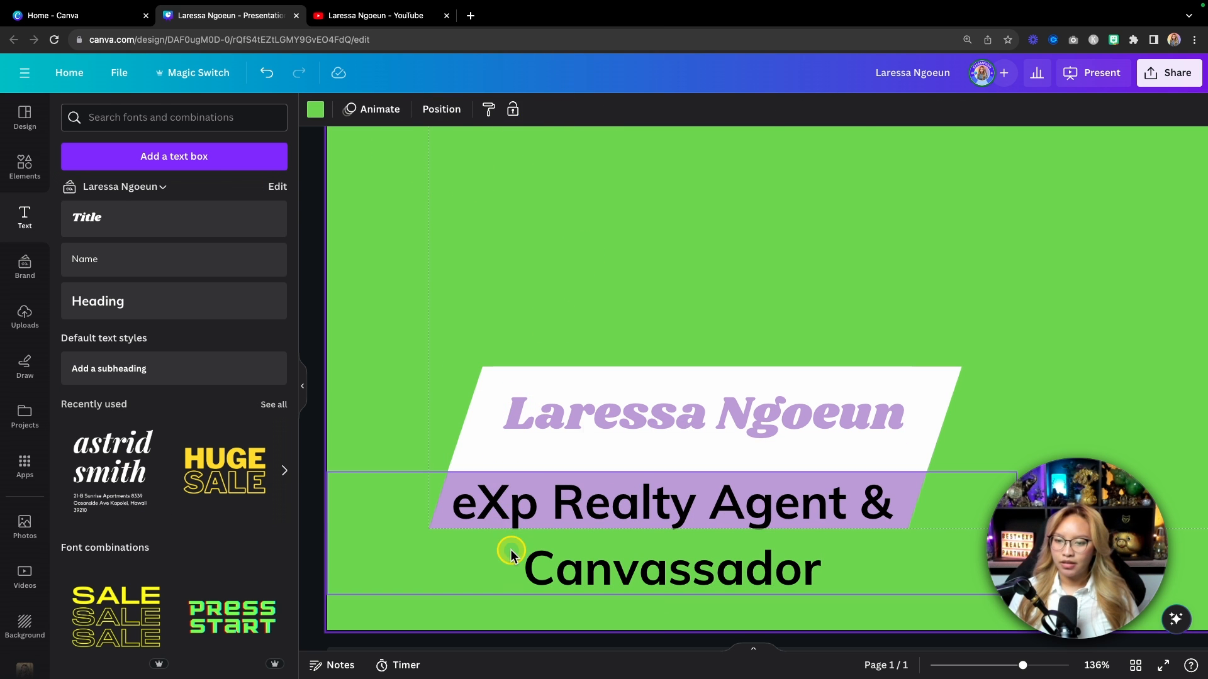
pyautogui.moveTo(323, 596); pyautogui.dragTo(457, 496)
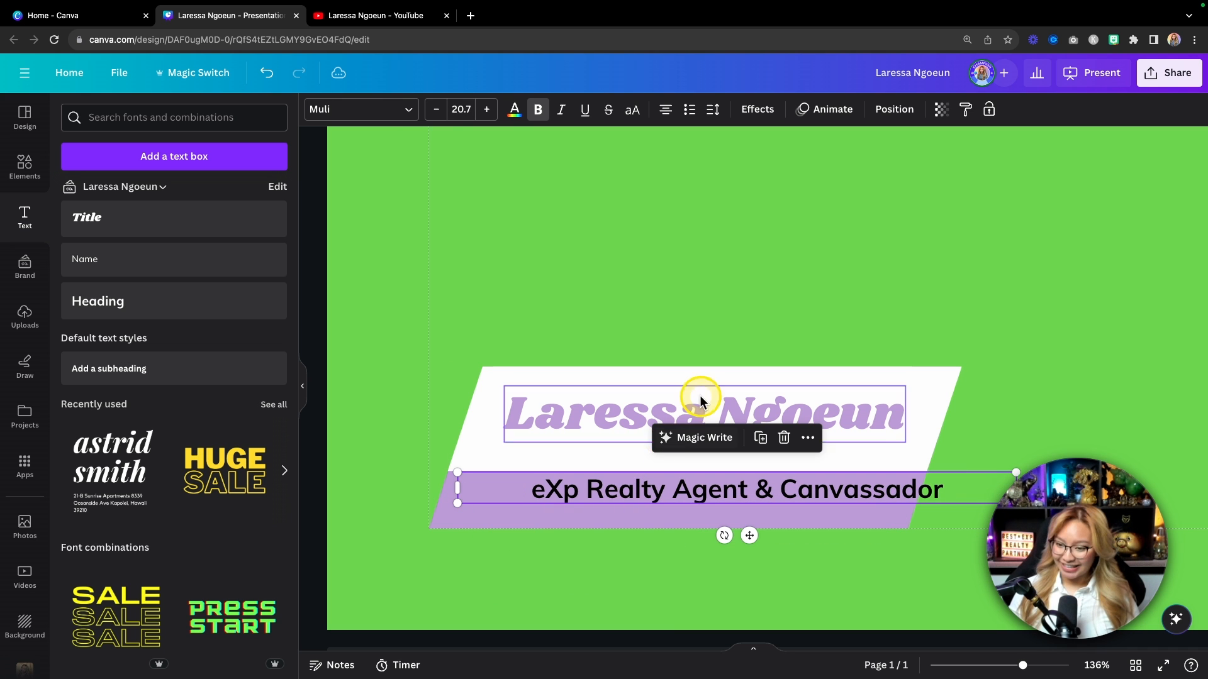
# Step: Make the subtitle white, reposition it on the purple bar, and lower the name heading
pyautogui.click(514, 110)
pyautogui.click(232, 194)
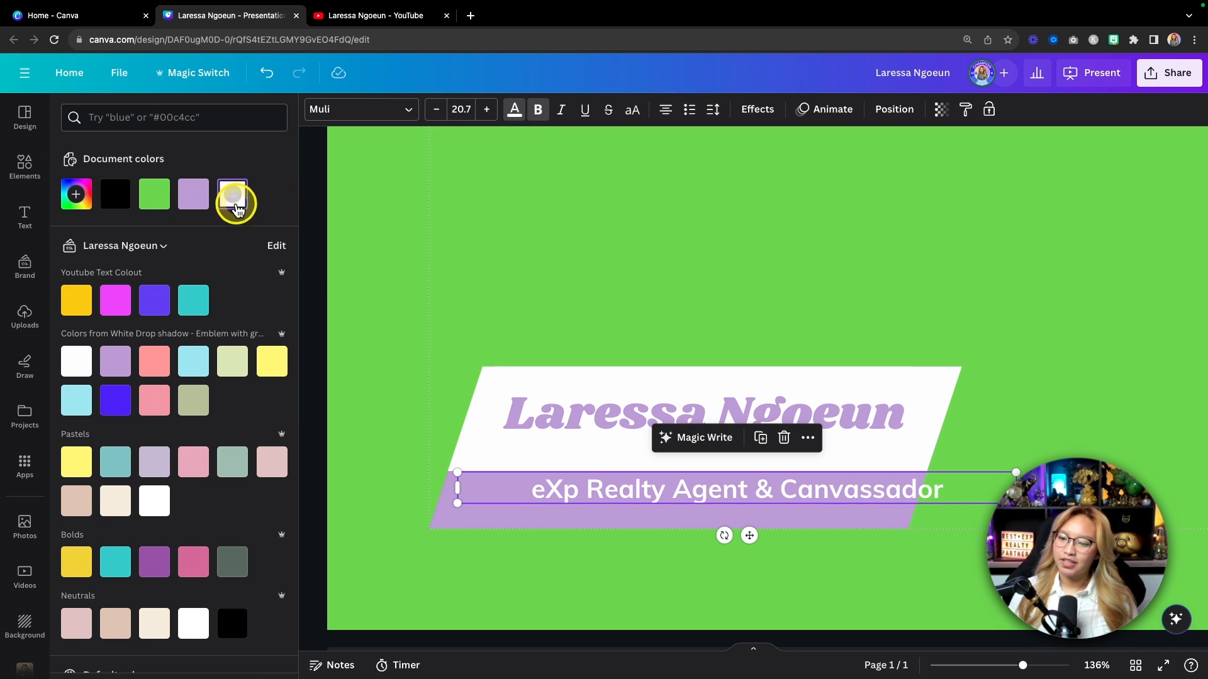
pyautogui.moveTo(831, 502); pyautogui.dragTo(781, 507)
pyautogui.click(653, 405)
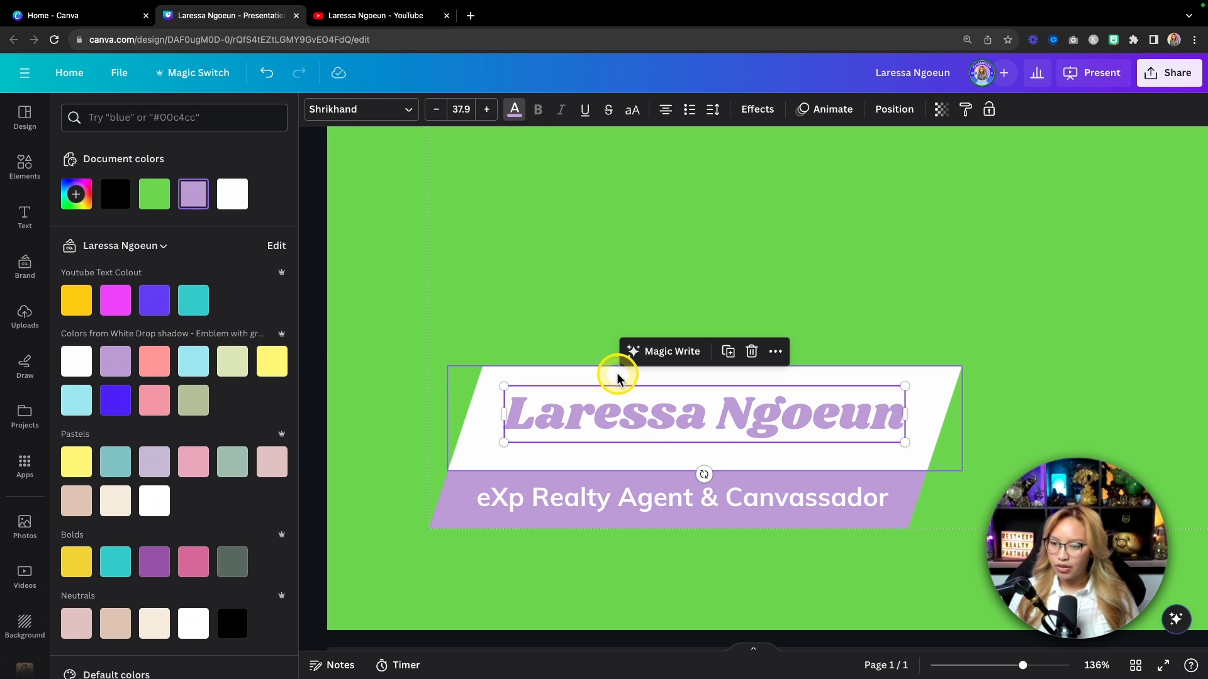
pyautogui.moveTo(639, 399); pyautogui.dragTo(639, 410)
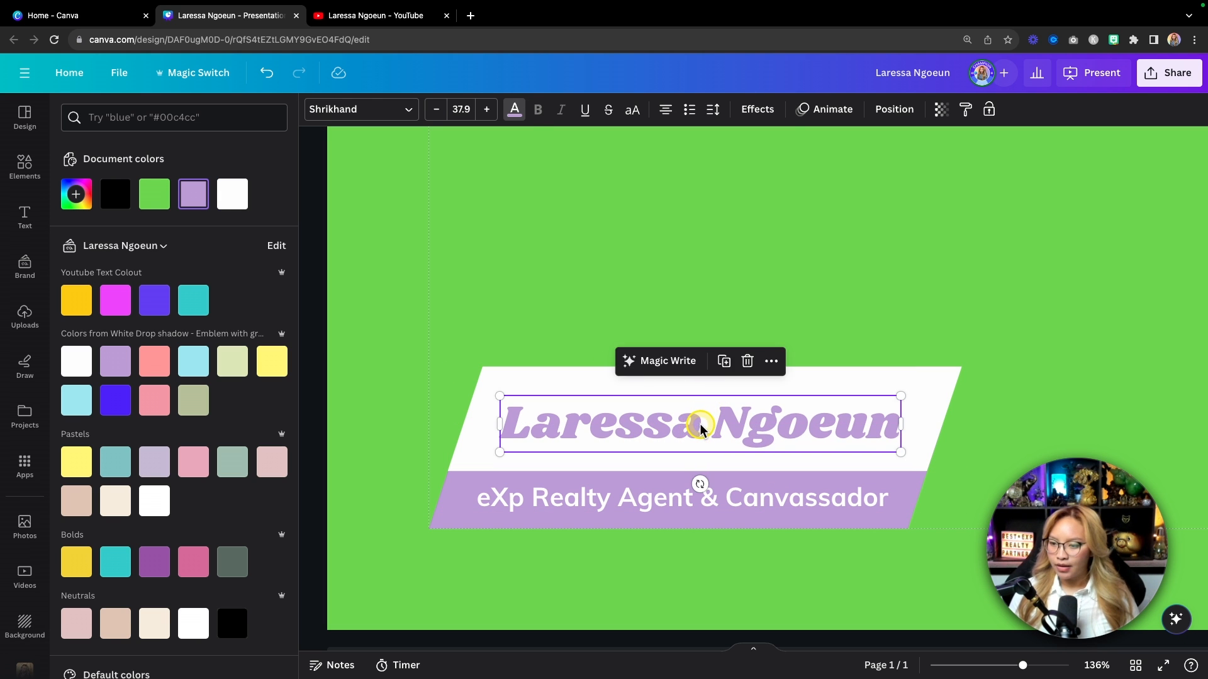
pyautogui.click(664, 580)
# Step: Shorten the white banner from its top edge
pyautogui.scroll(-3, 665, 581)
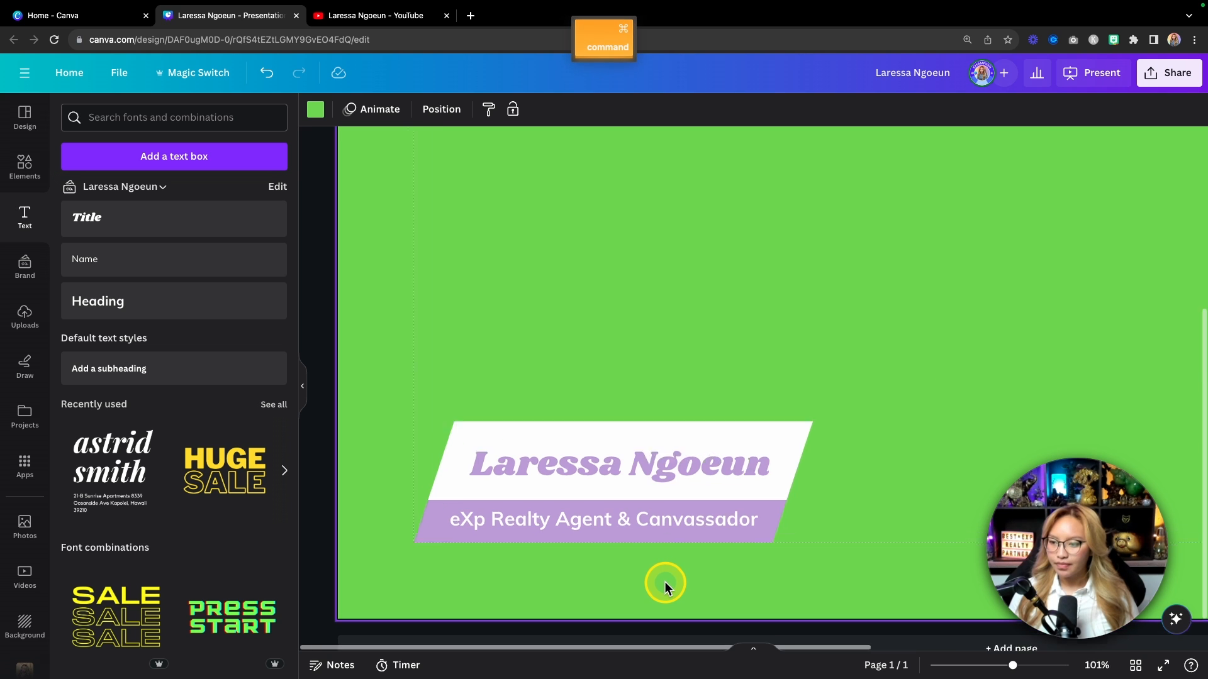
pyautogui.scroll(-1, 664, 582)
pyautogui.click(561, 437)
pyautogui.moveTo(598, 428); pyautogui.dragTo(592, 438)
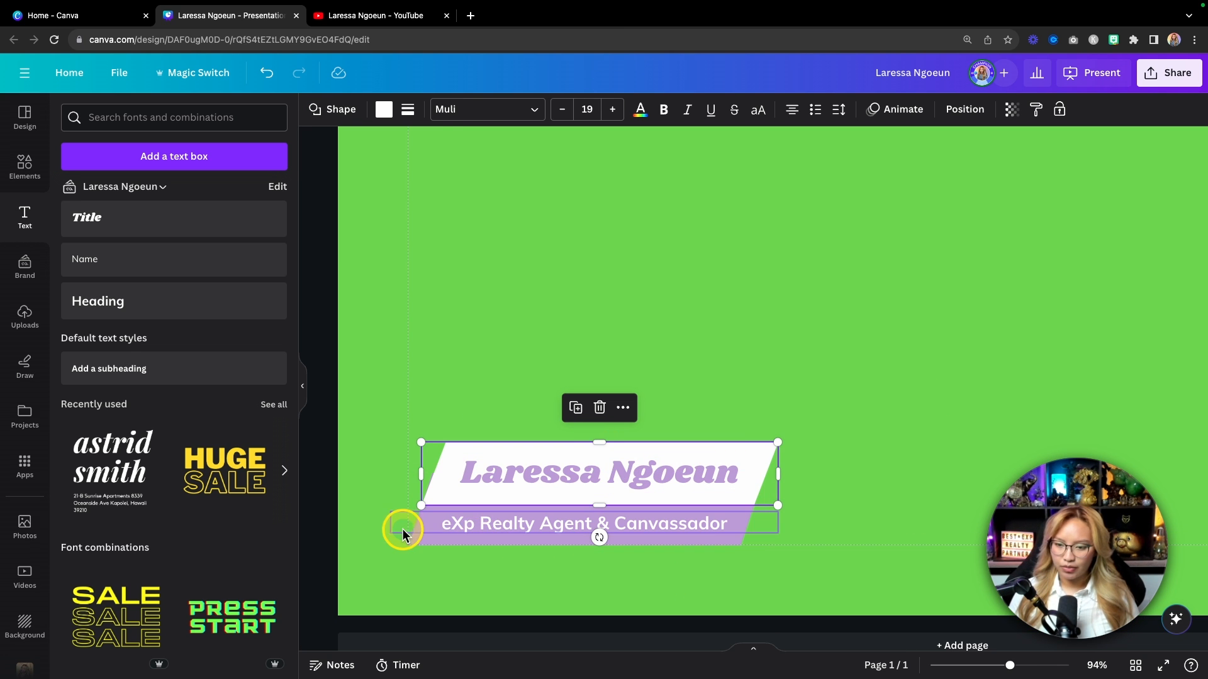
pyautogui.click(532, 588)
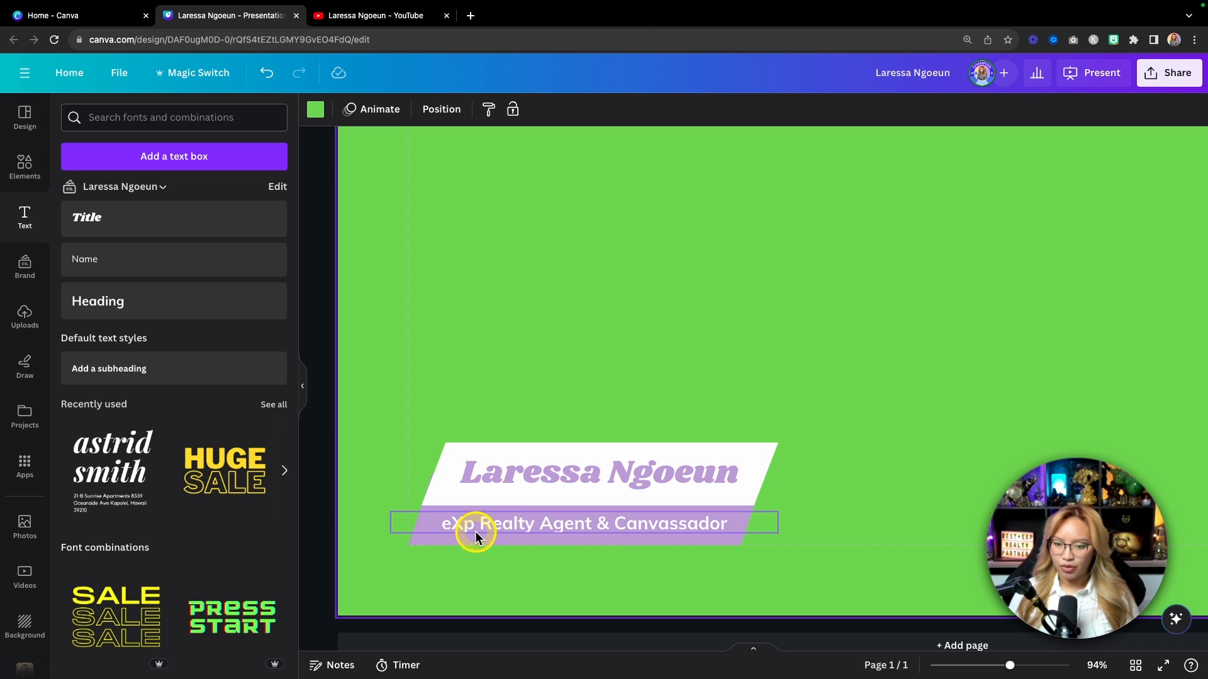
# Step: Shorten the purple banner from its top, nudge it left, and zoom out
pyautogui.click(454, 524)
pyautogui.click(417, 542)
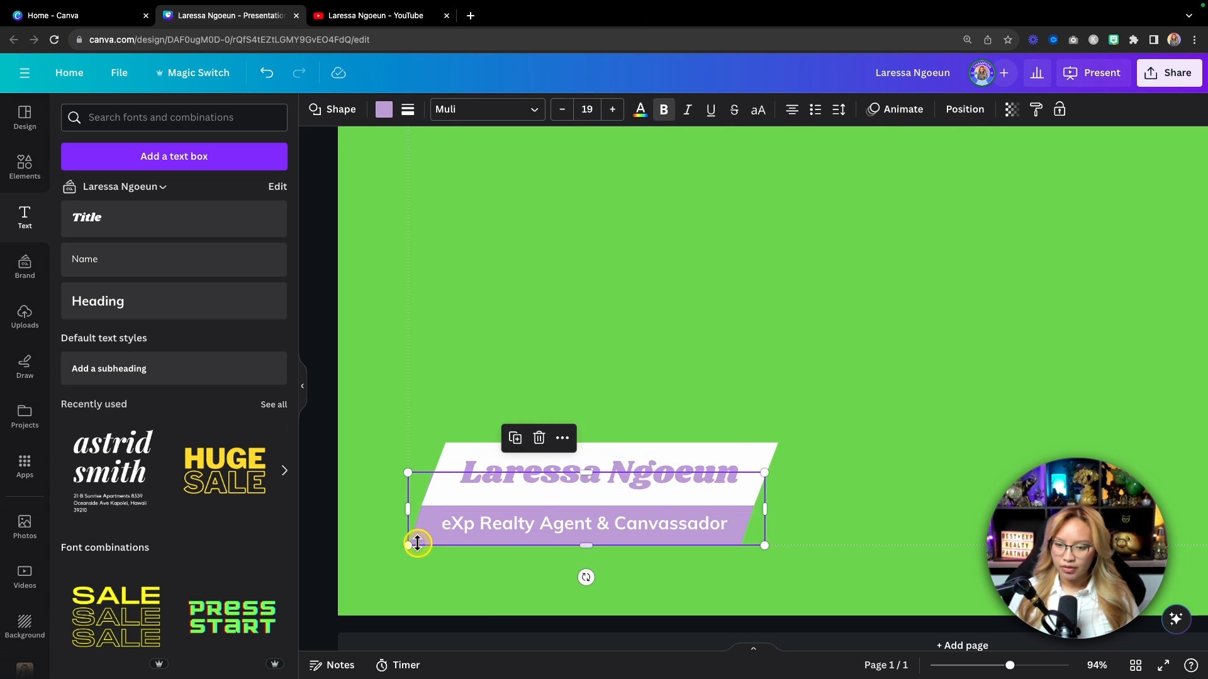
pyautogui.moveTo(585, 471); pyautogui.dragTo(566, 485)
pyautogui.press('Left')
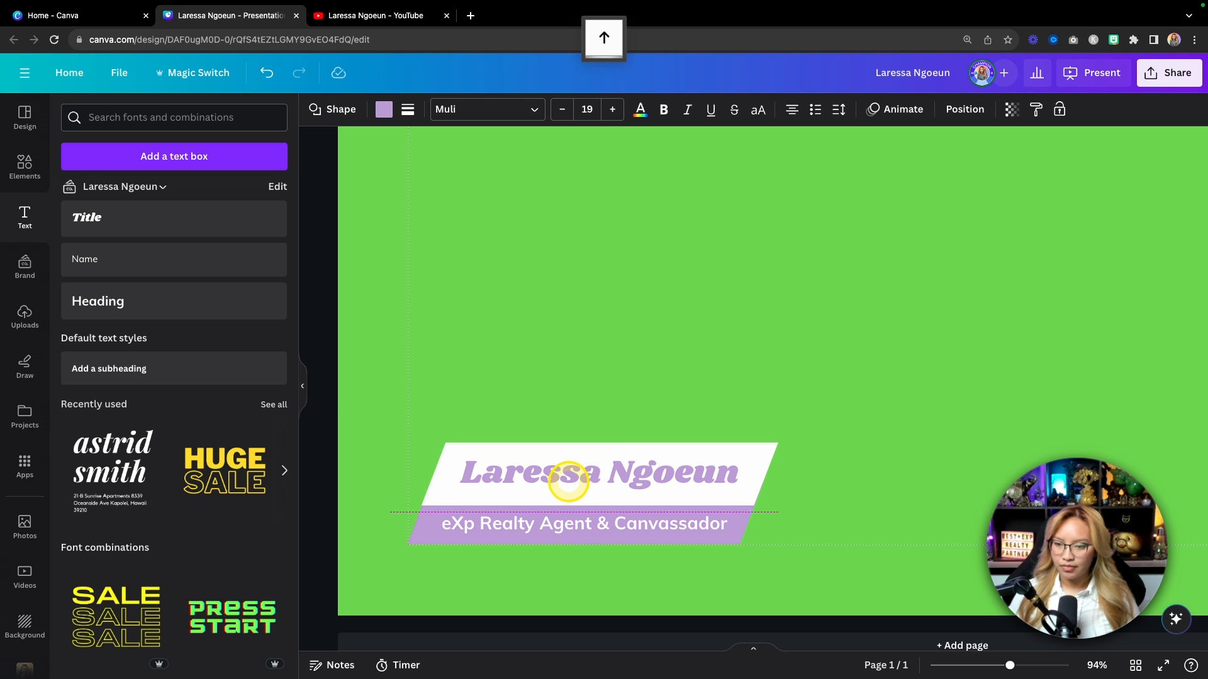
pyautogui.click(818, 489)
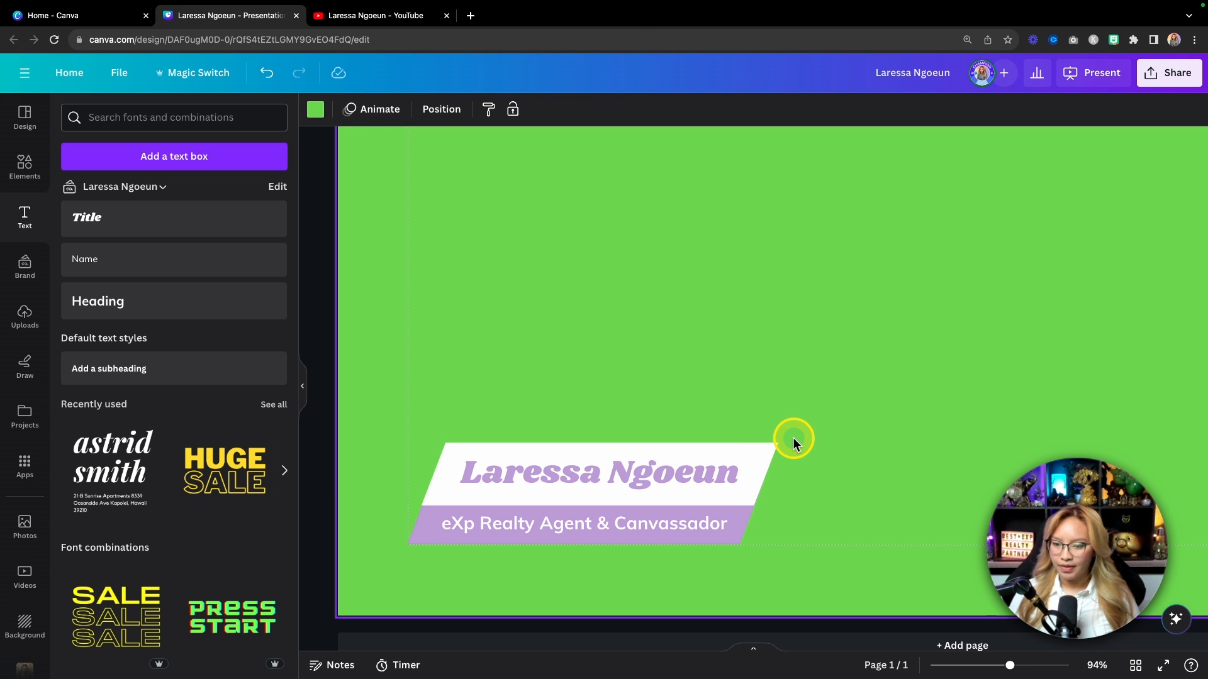
pyautogui.press('super+minus')
pyautogui.press('super+minus')
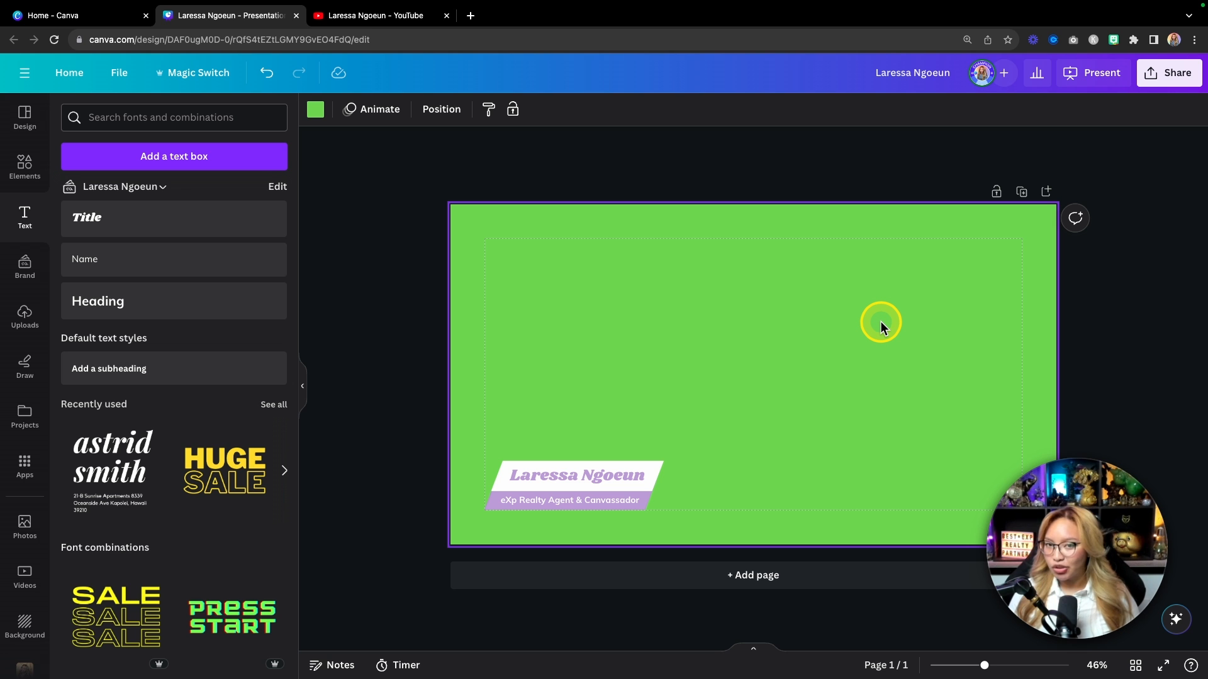
# Step: Duplicate the slide and shift page 2's name and subtitle banner slightly right
pyautogui.click(1021, 191)
pyautogui.moveTo(464, 489); pyautogui.dragTo(747, 555)
pyautogui.moveTo(513, 541); pyautogui.dragTo(555, 540)
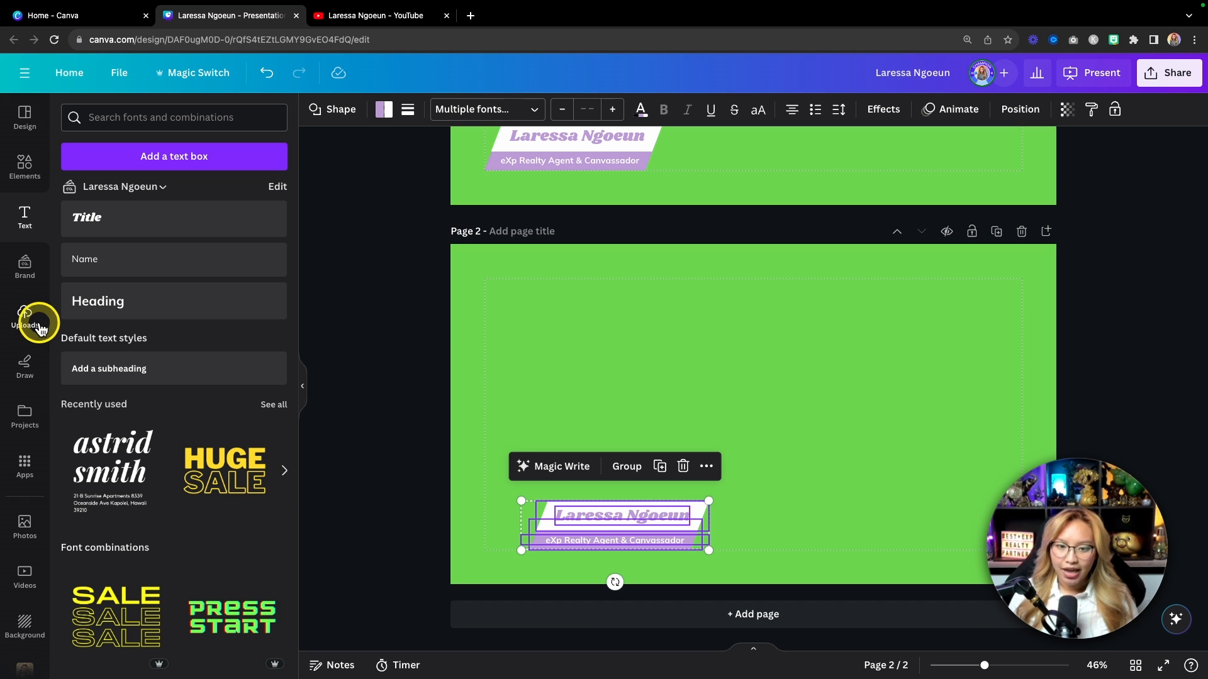
# Step: Add the brand kit SCAN ME QR graphic, resize it to 208 by 208, and place it left of the banner
pyautogui.click(22, 267)
pyautogui.scroll(-10, 75, 309)
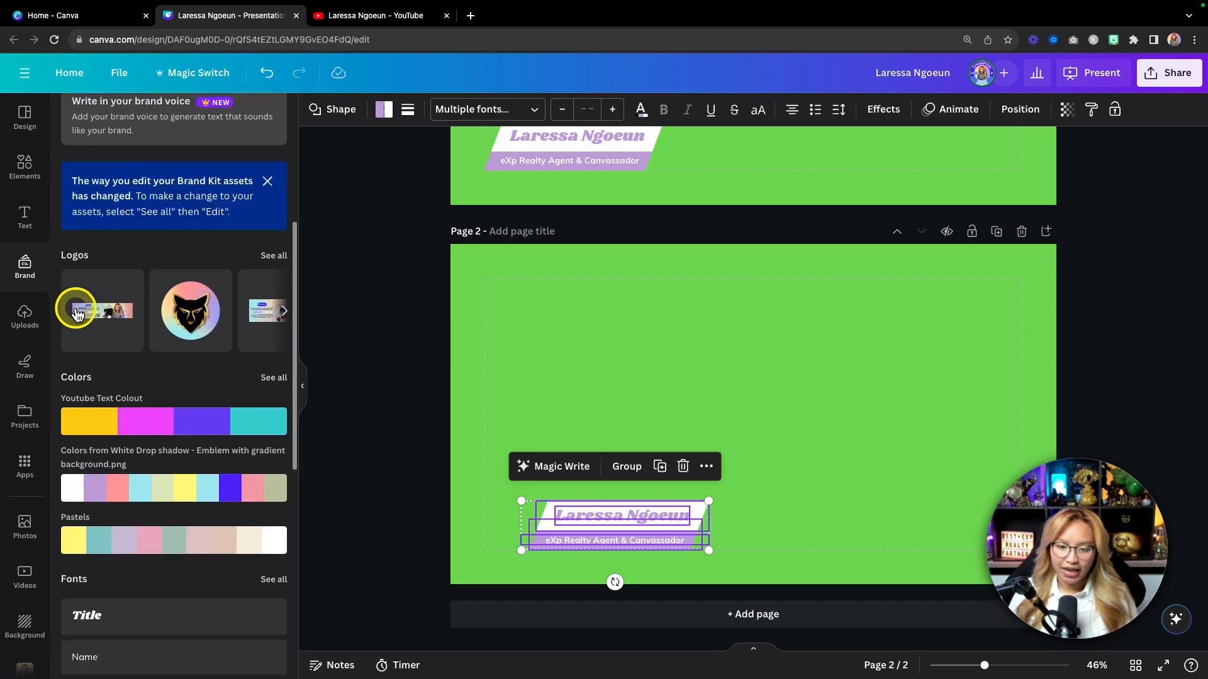
pyautogui.hscroll(3, 183, 493)
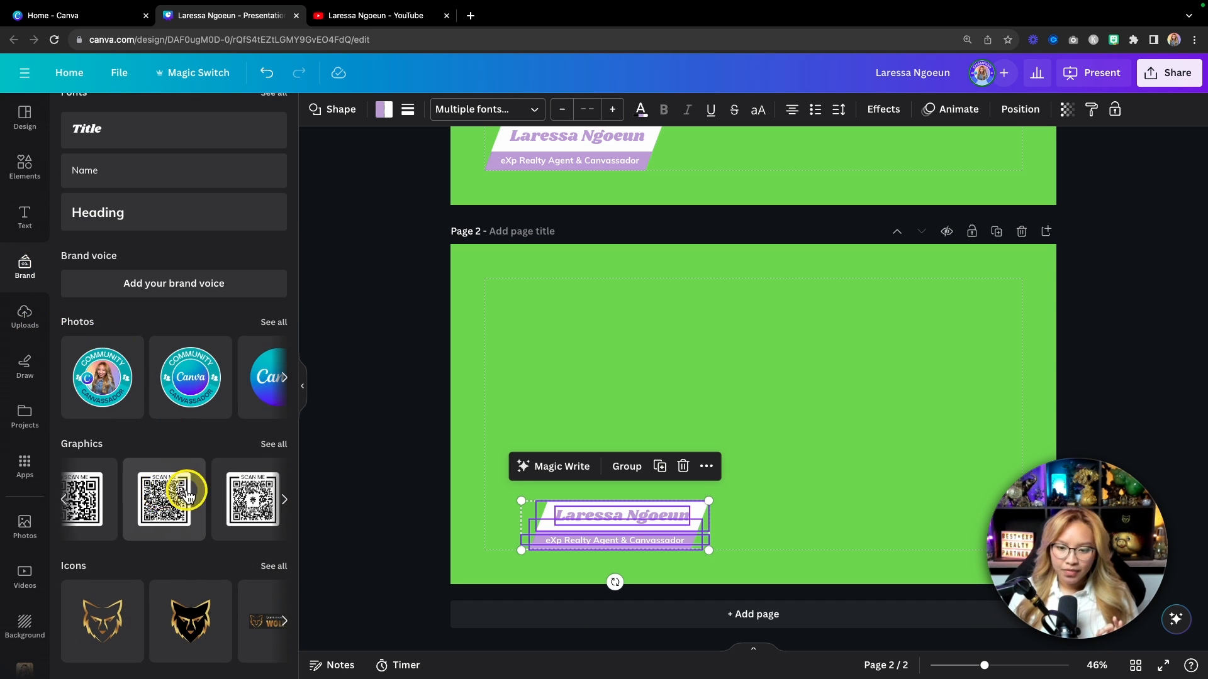
pyautogui.click(173, 519)
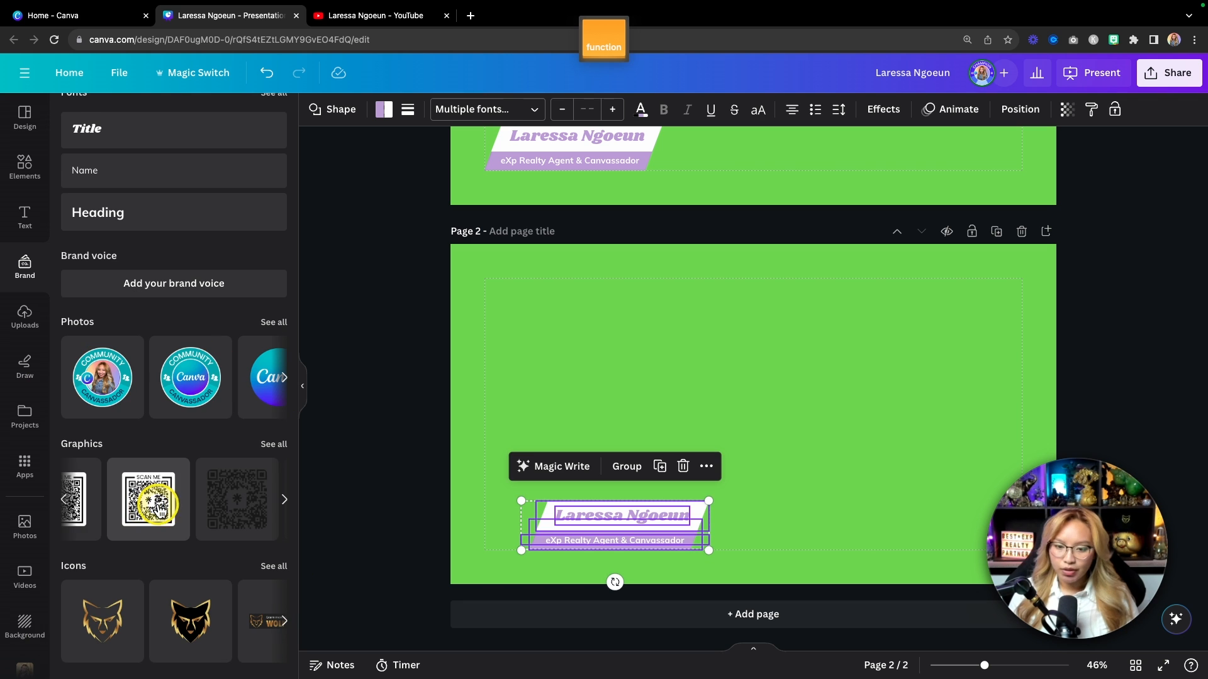
pyautogui.scroll(3, 835, 355)
pyautogui.scroll(-2, 836, 354)
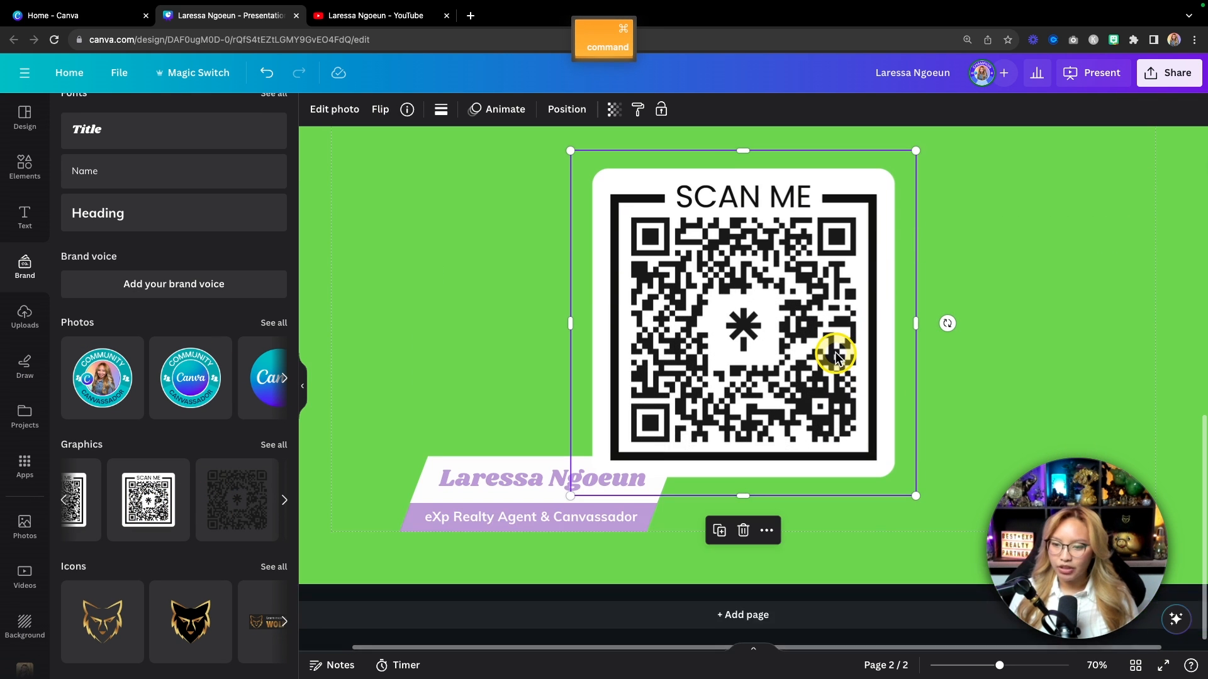
pyautogui.hscroll(-1, 364, 364)
pyautogui.moveTo(974, 151); pyautogui.dragTo(703, 373)
pyautogui.moveTo(712, 421); pyautogui.dragTo(464, 464)
# Step: Shrink the subtitle slightly, nudge the name down, and shift the QR and banner up-left
pyautogui.moveTo(749, 537); pyautogui.dragTo(568, 454)
pyautogui.click(763, 504)
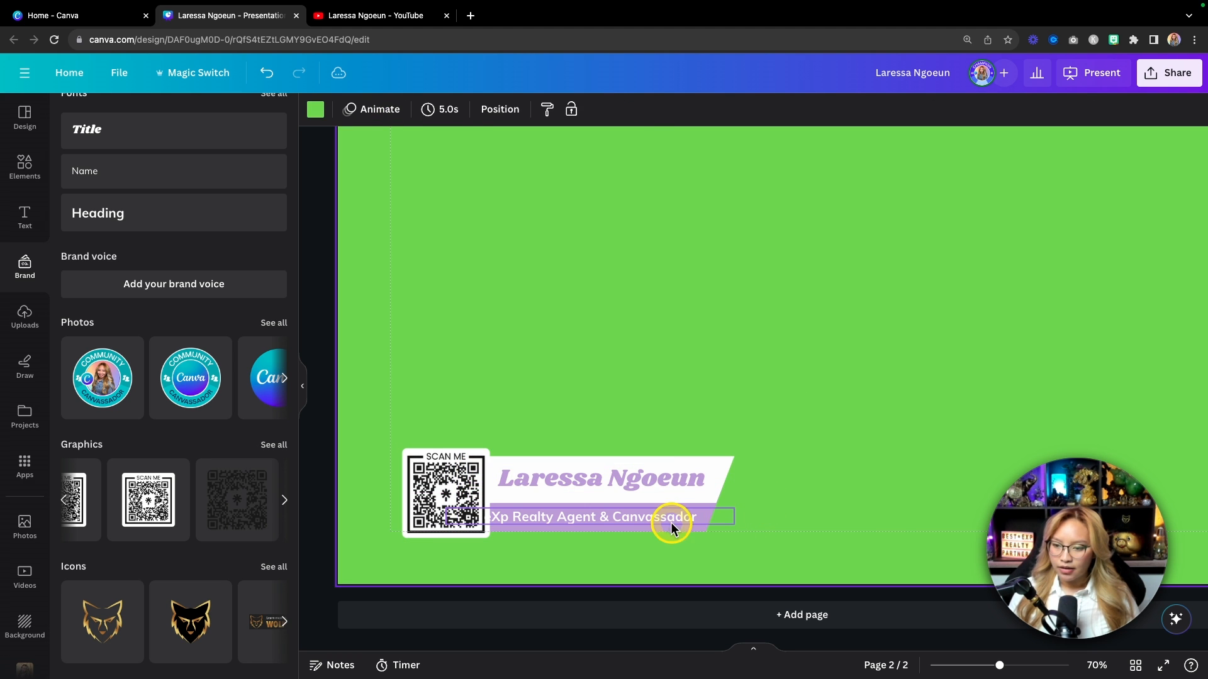
pyautogui.click(692, 520)
pyautogui.moveTo(450, 513)
pyautogui.mouseDown()
pyautogui.moveTo(482, 520)
pyautogui.moveTo(470, 518)
pyautogui.mouseUp()
pyautogui.click(501, 482)
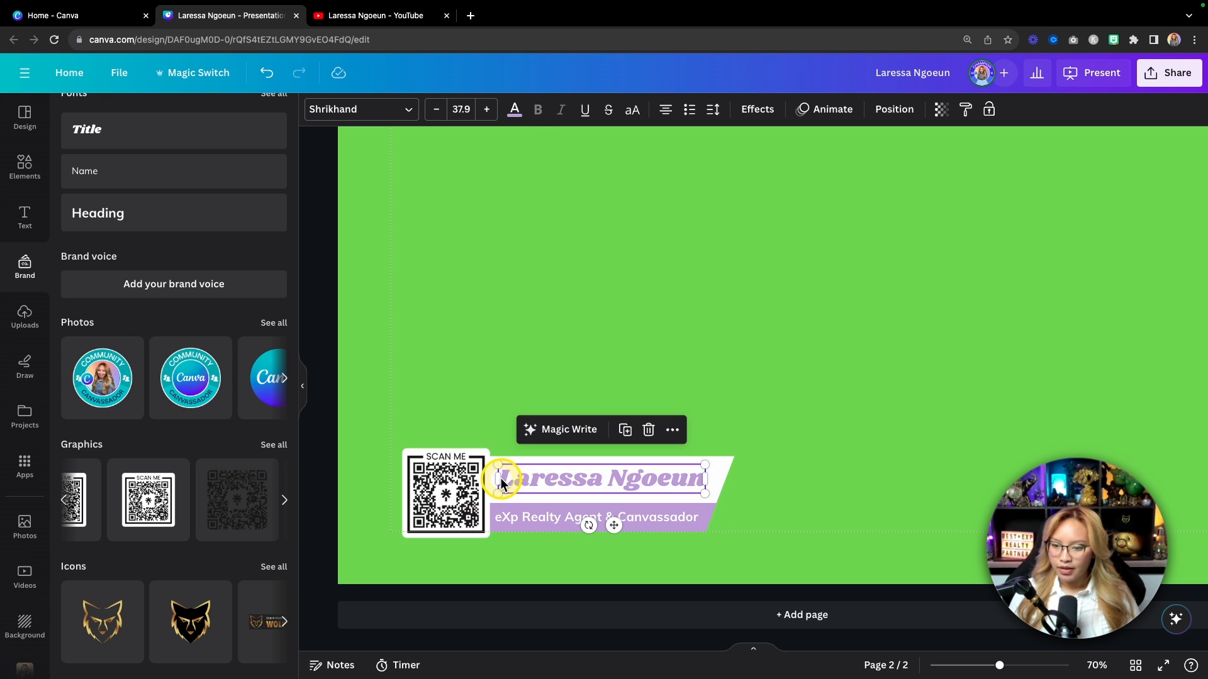
pyautogui.press('Down')
pyautogui.press('Down')
pyautogui.press('Down')
pyautogui.press('Down')
pyautogui.press('Down')
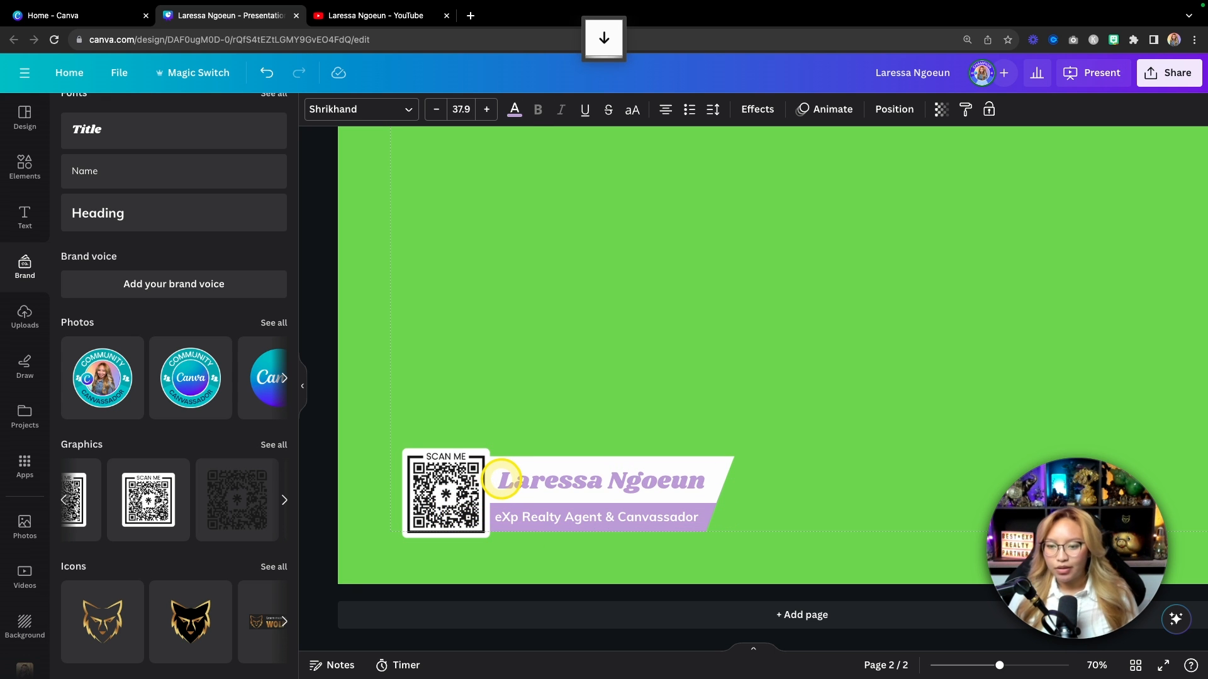
pyautogui.click(486, 387)
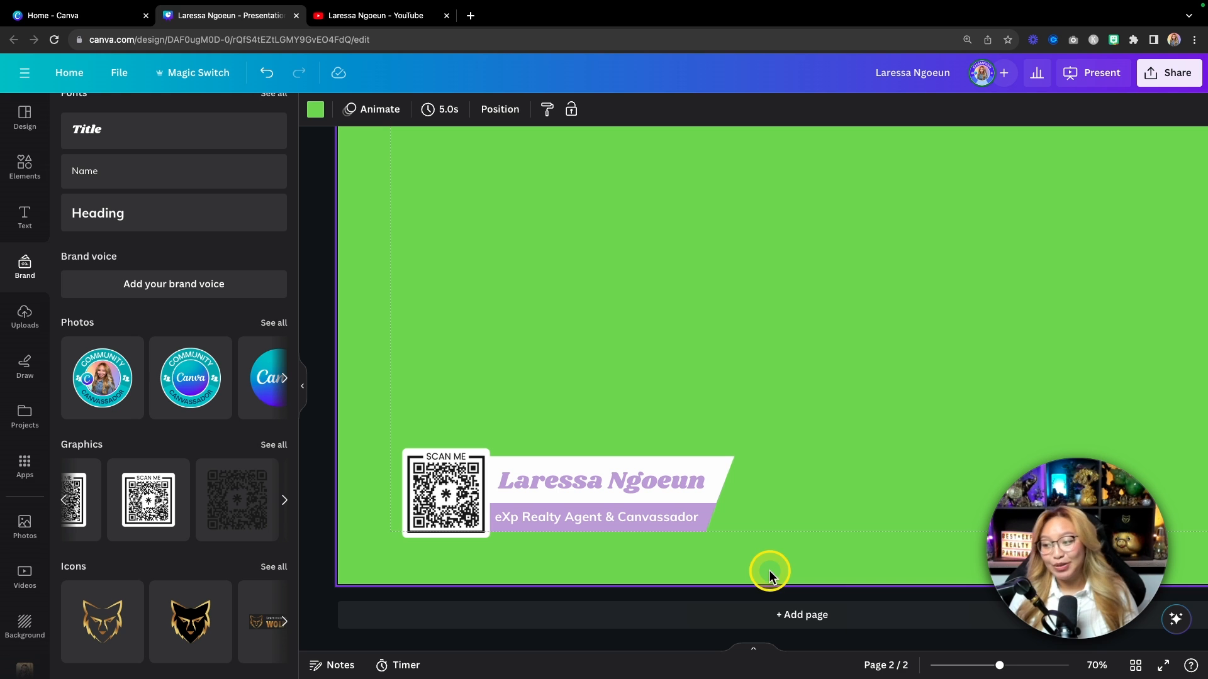
pyautogui.moveTo(398, 385); pyautogui.dragTo(753, 549)
pyautogui.moveTo(628, 502); pyautogui.dragTo(623, 498)
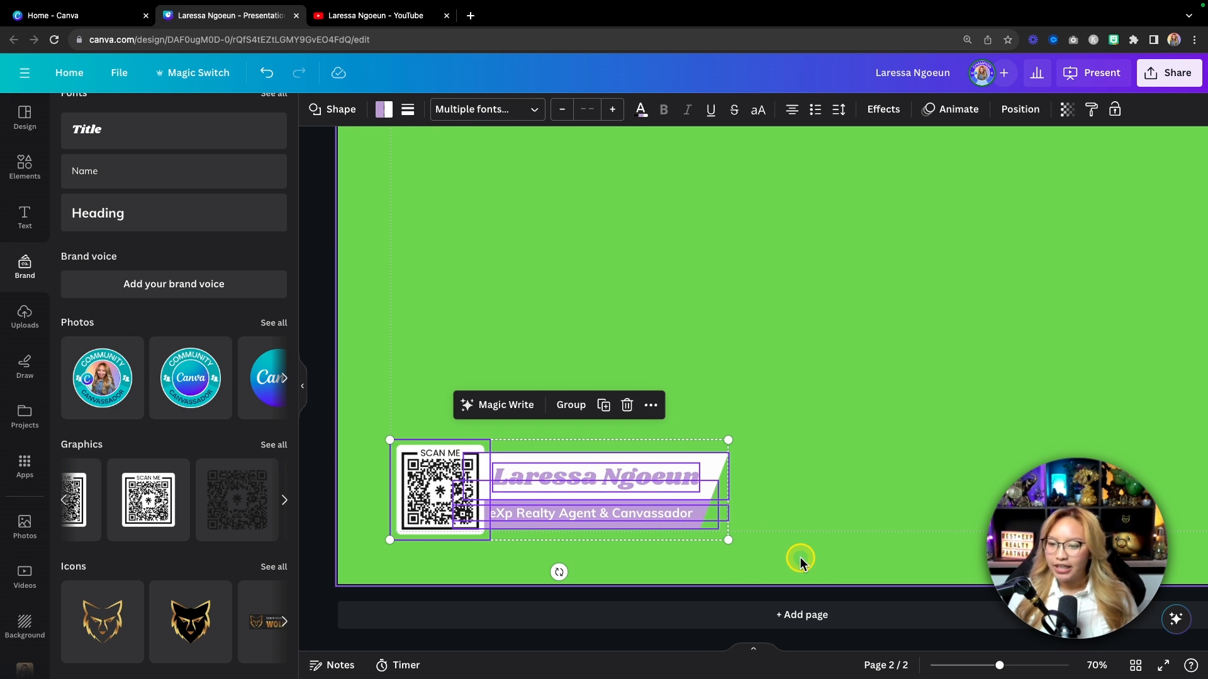
pyautogui.click(801, 562)
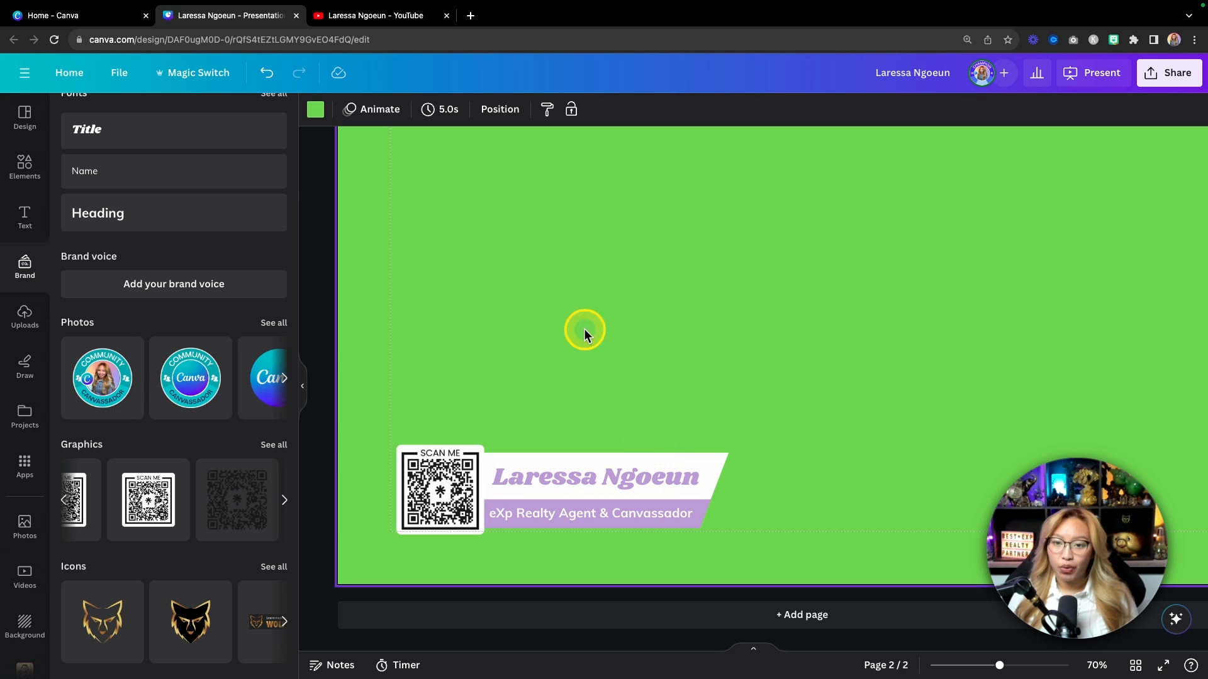
pyautogui.click(107, 75)
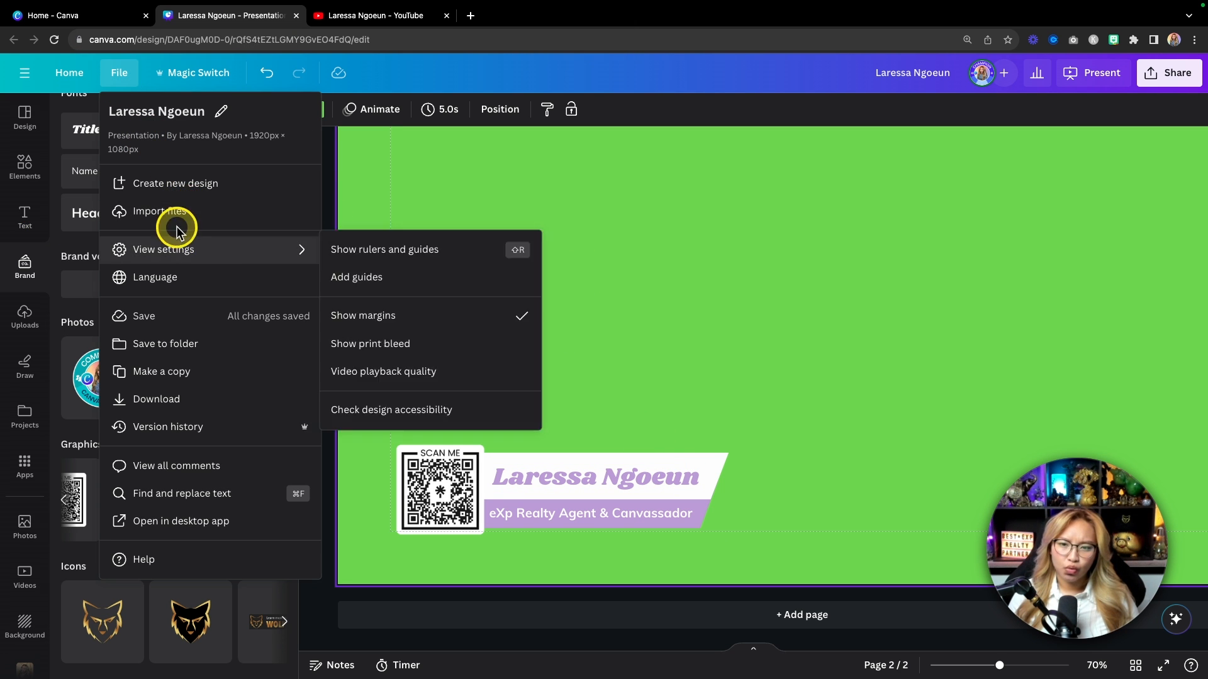
pyautogui.moveTo(189, 248)
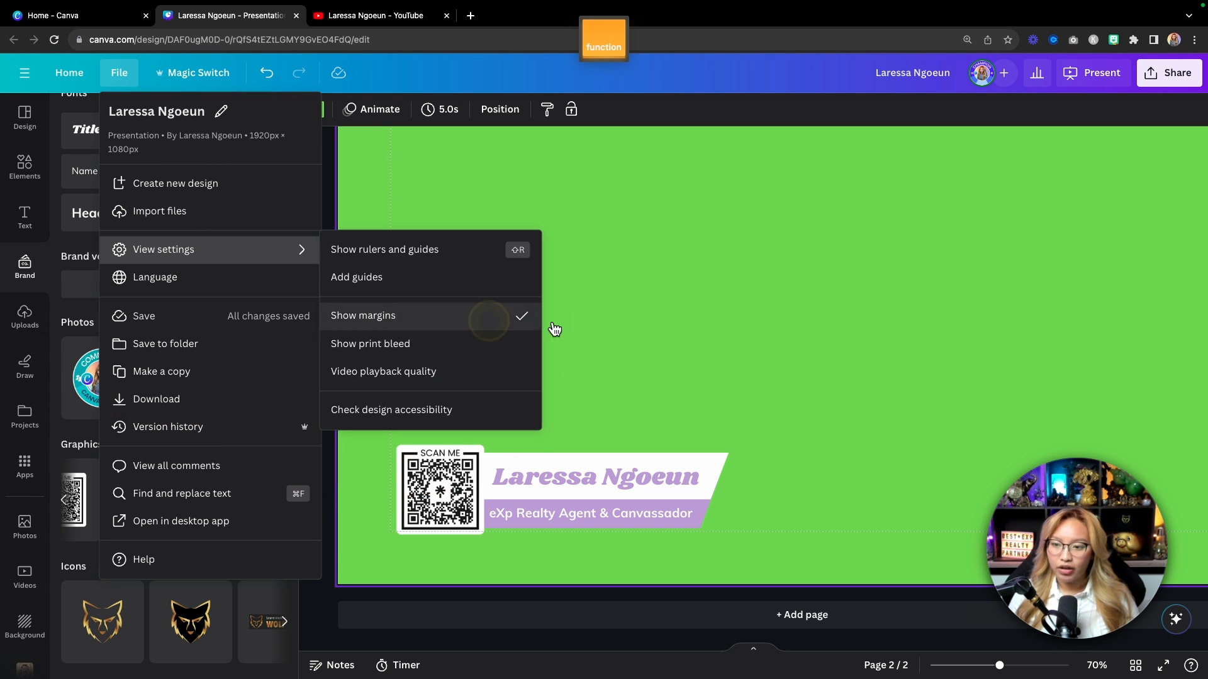
pyautogui.click(733, 323)
pyautogui.scroll(2, 406, 384)
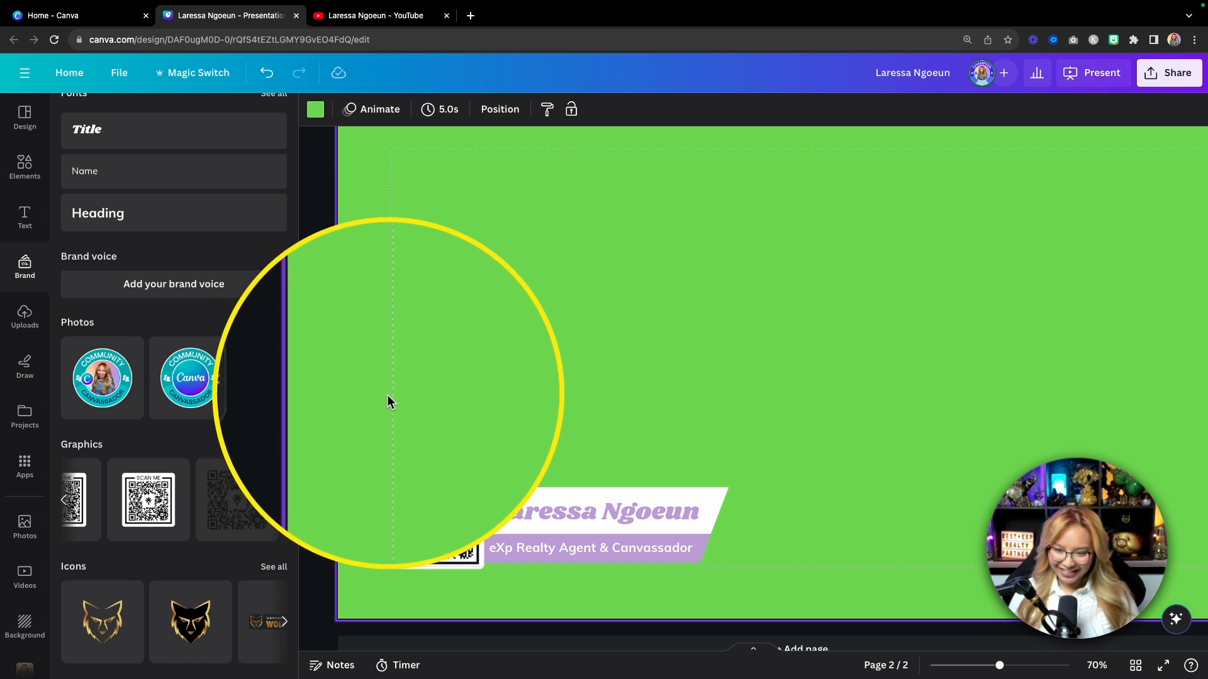
pyautogui.click(561, 413)
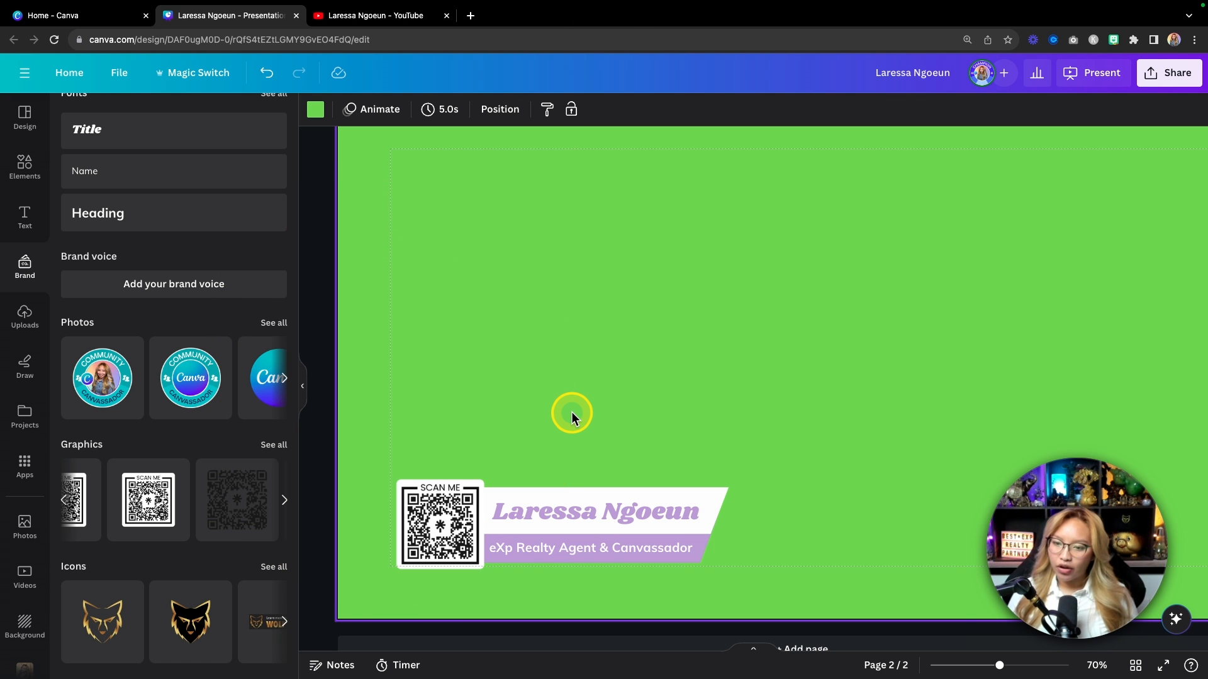
pyautogui.scroll(-5, 571, 415)
pyautogui.scroll(1, 791, 413)
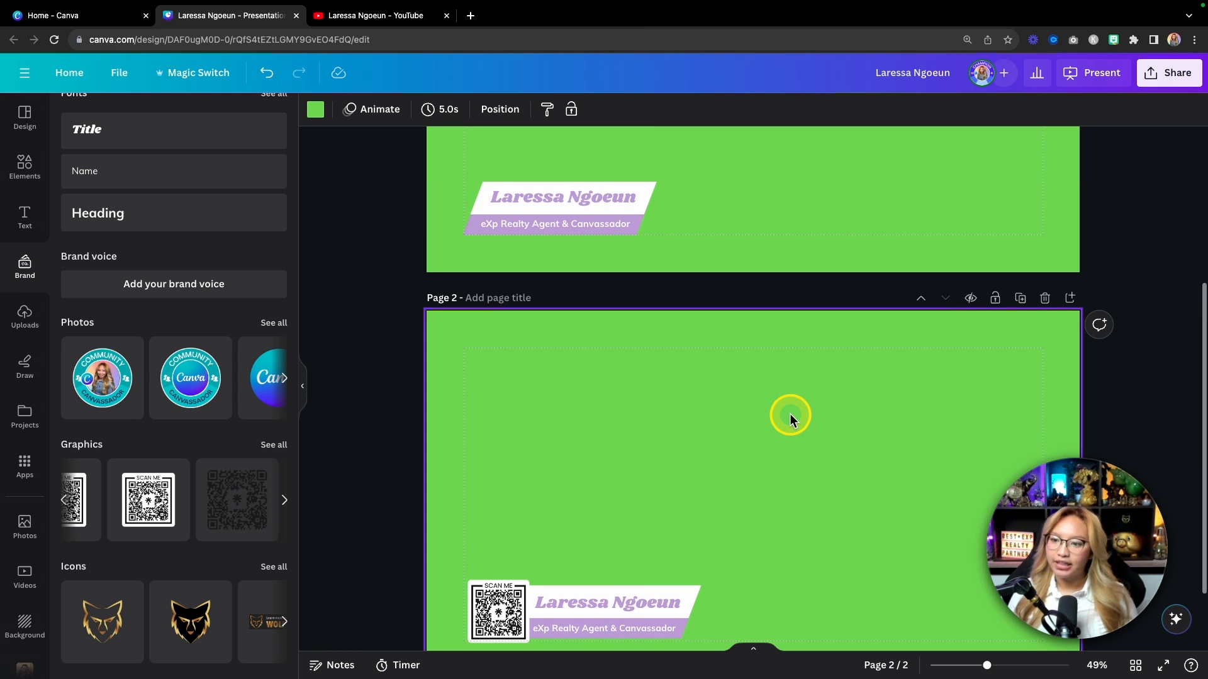
pyautogui.scroll(2, 790, 416)
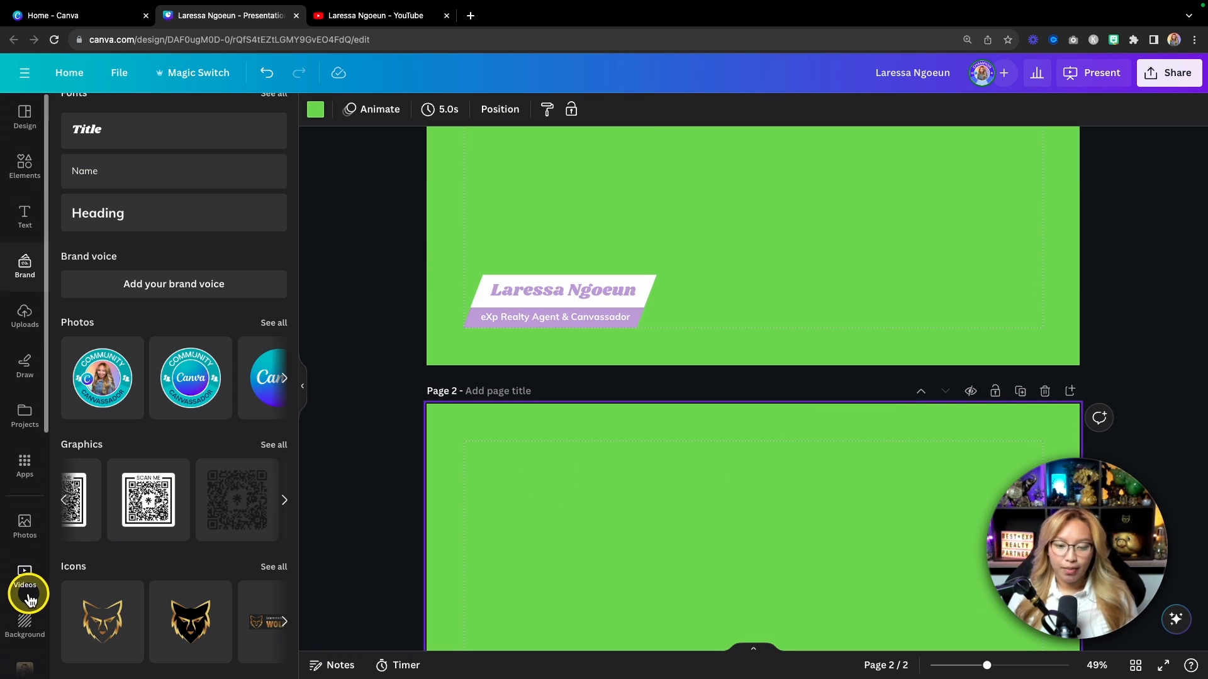
# Step: Add the thumbs-up headshot photo from Headshots and drag it onto page 1
pyautogui.scroll(-5, 28, 598)
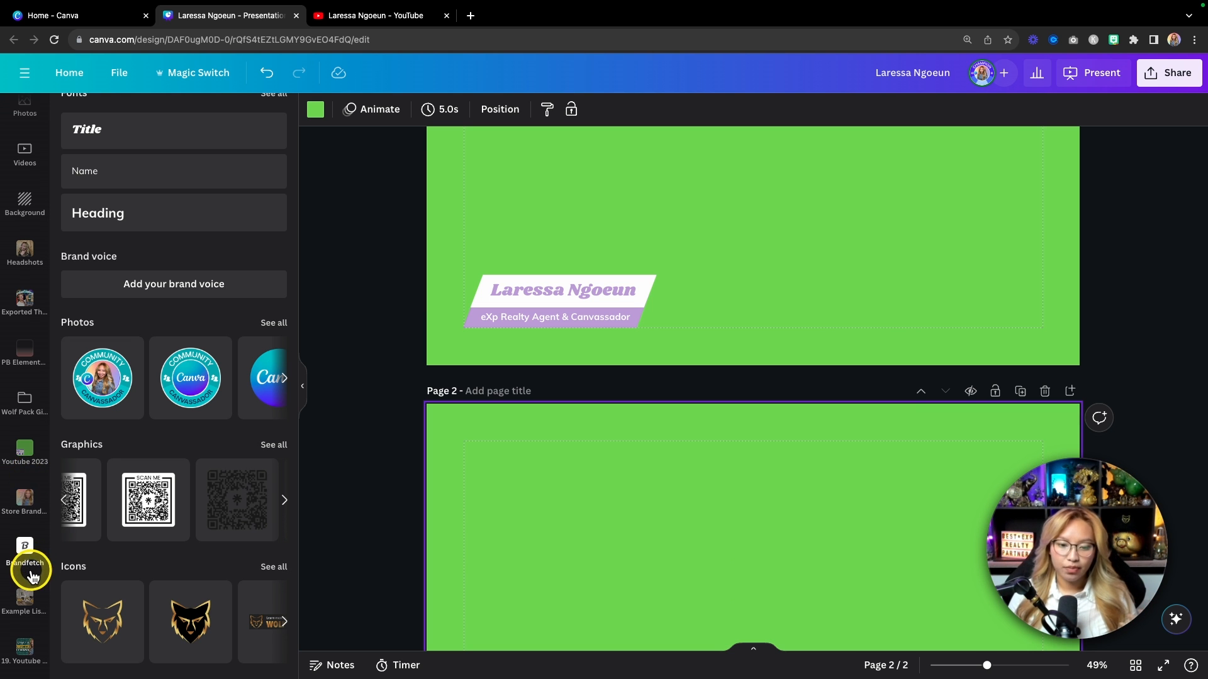
pyautogui.click(22, 269)
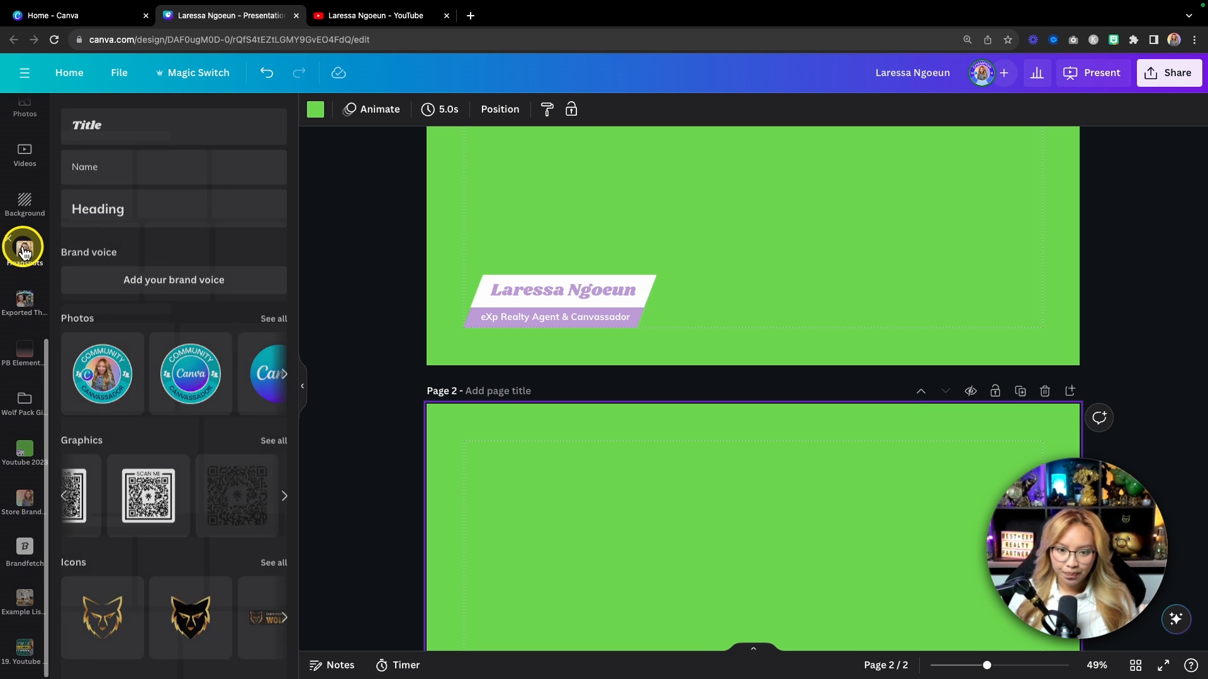
pyautogui.click(120, 238)
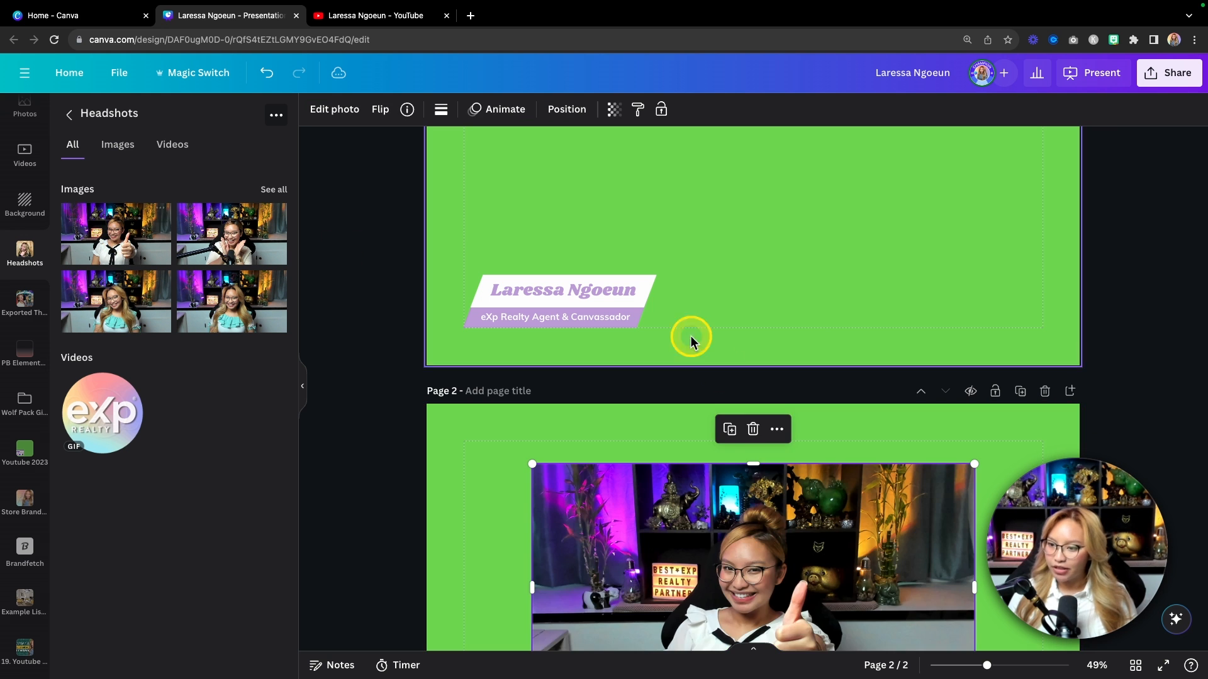
pyautogui.scroll(3, 722, 380)
pyautogui.moveTo(804, 618); pyautogui.dragTo(833, 227)
pyautogui.scroll(2, 852, 251)
# Step: Make the headshot page 1's background and copy that background photo
pyautogui.rightClick(750, 296)
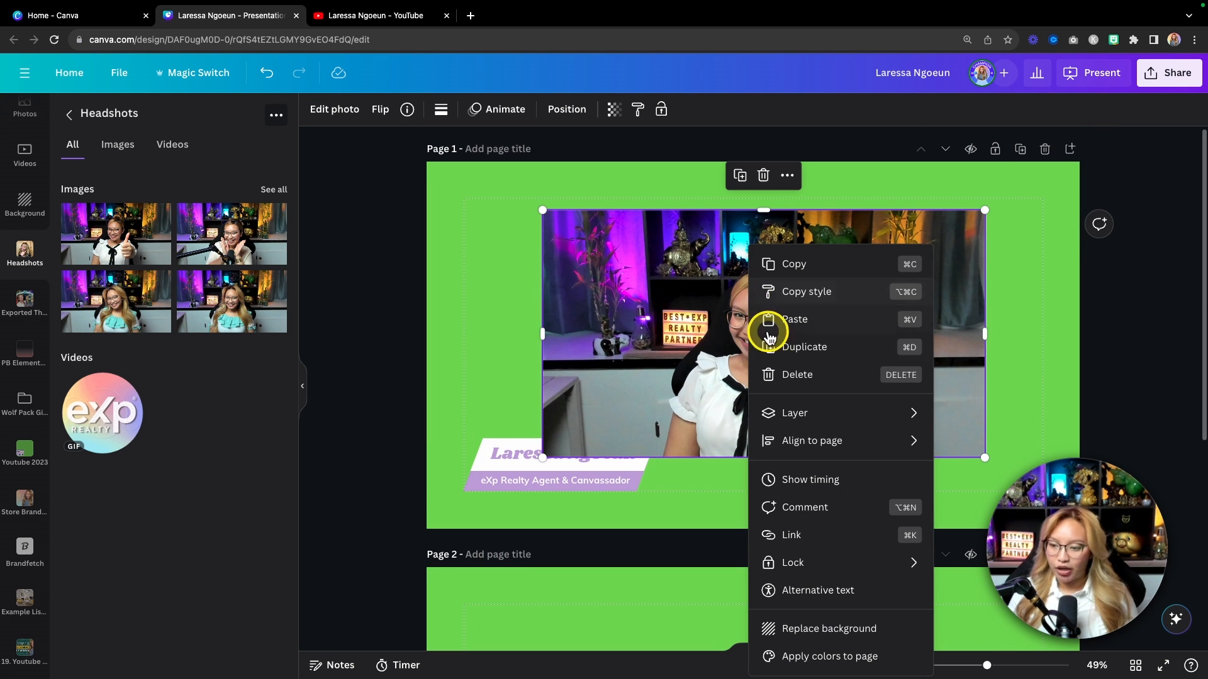
pyautogui.click(835, 628)
pyautogui.press('fn')
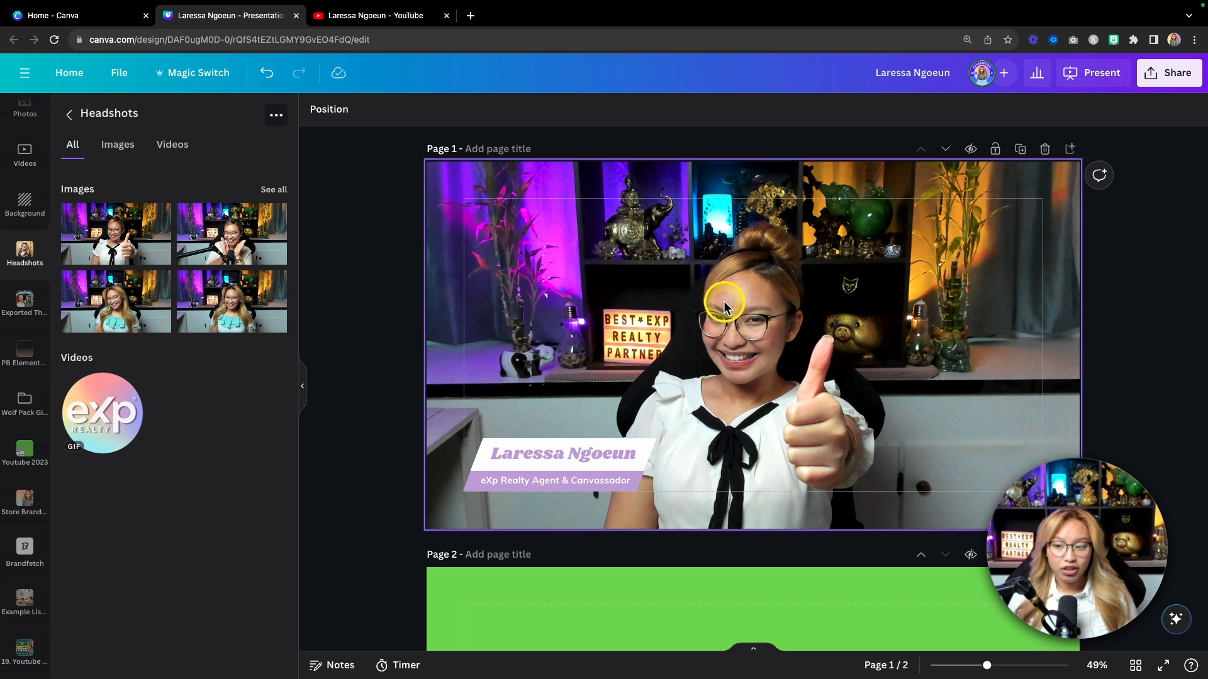
pyautogui.click(579, 294)
pyautogui.press('super+c')
pyautogui.scroll(-5, 581, 297)
# Step: Paste the headshot photo onto page 2 and nudge the QR and name group left
pyautogui.click(581, 297)
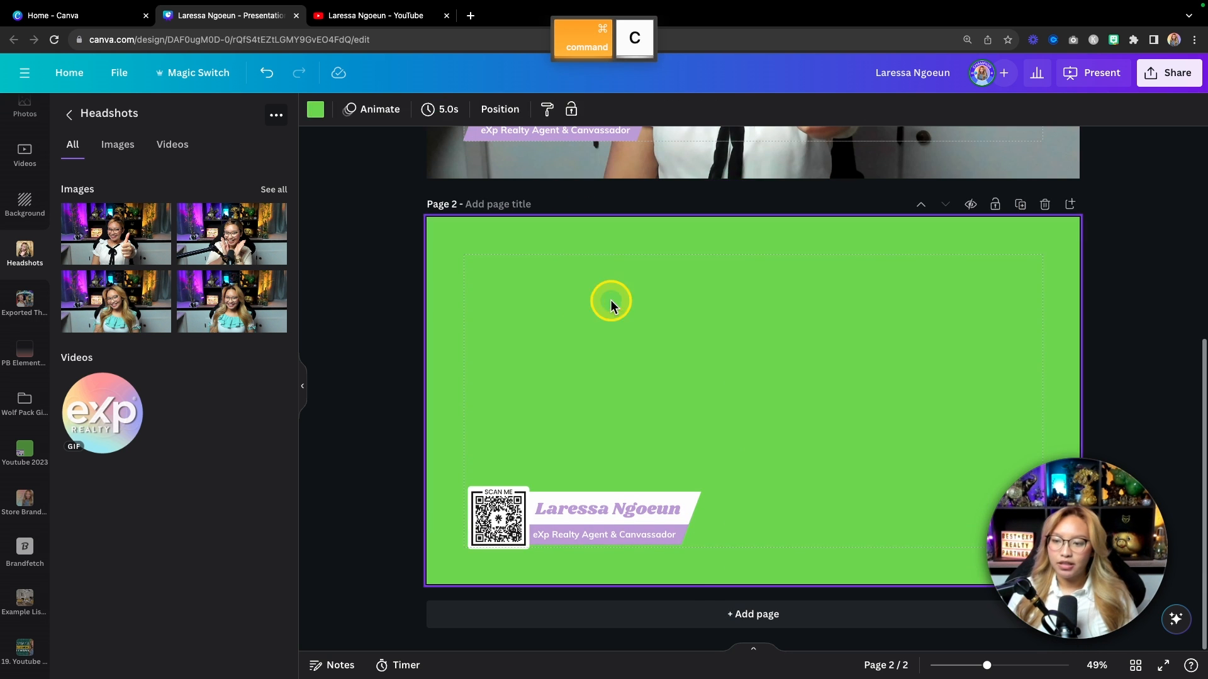
pyautogui.press('super+v')
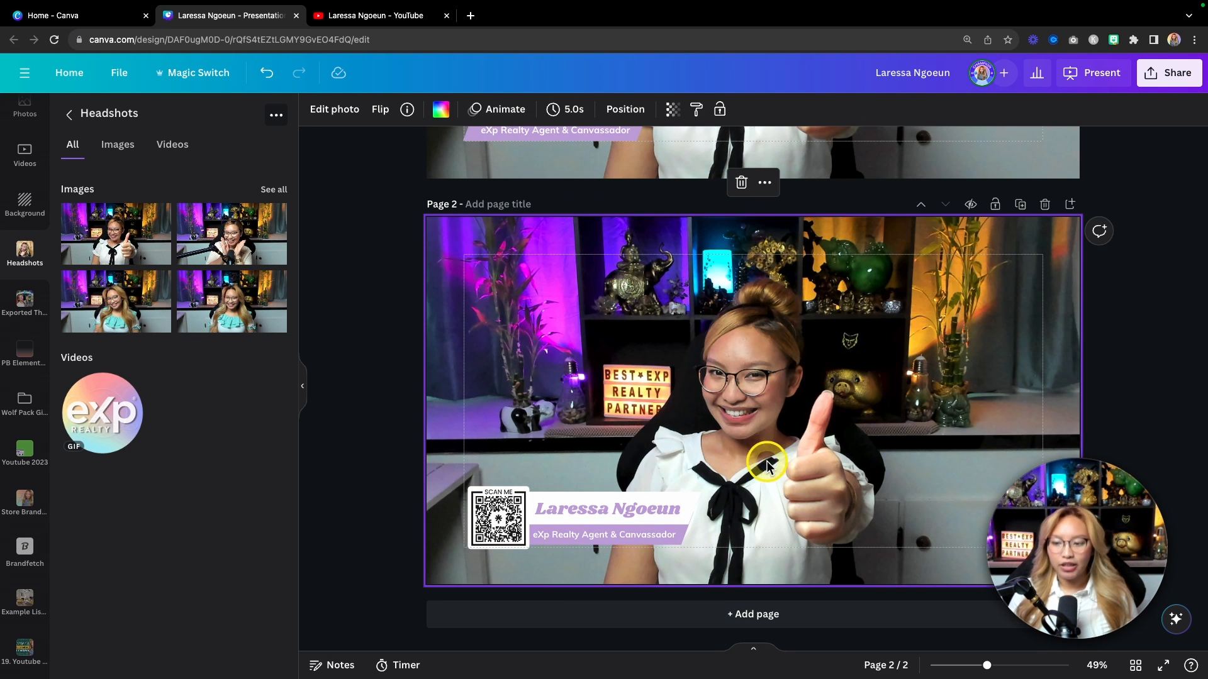
pyautogui.moveTo(480, 439); pyautogui.dragTo(728, 552)
pyautogui.press('Left')
pyautogui.press('Left')
pyautogui.press('Left')
pyautogui.press('Left')
pyautogui.press('Left')
pyautogui.press('Left')
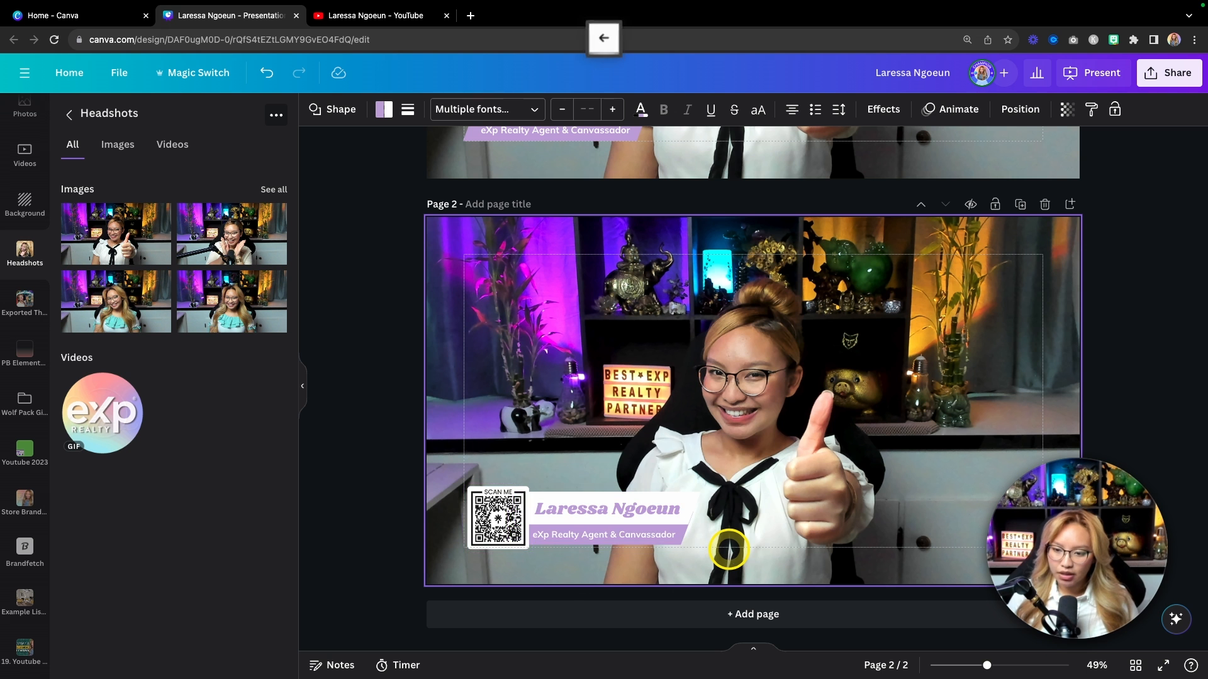
pyautogui.press('Left')
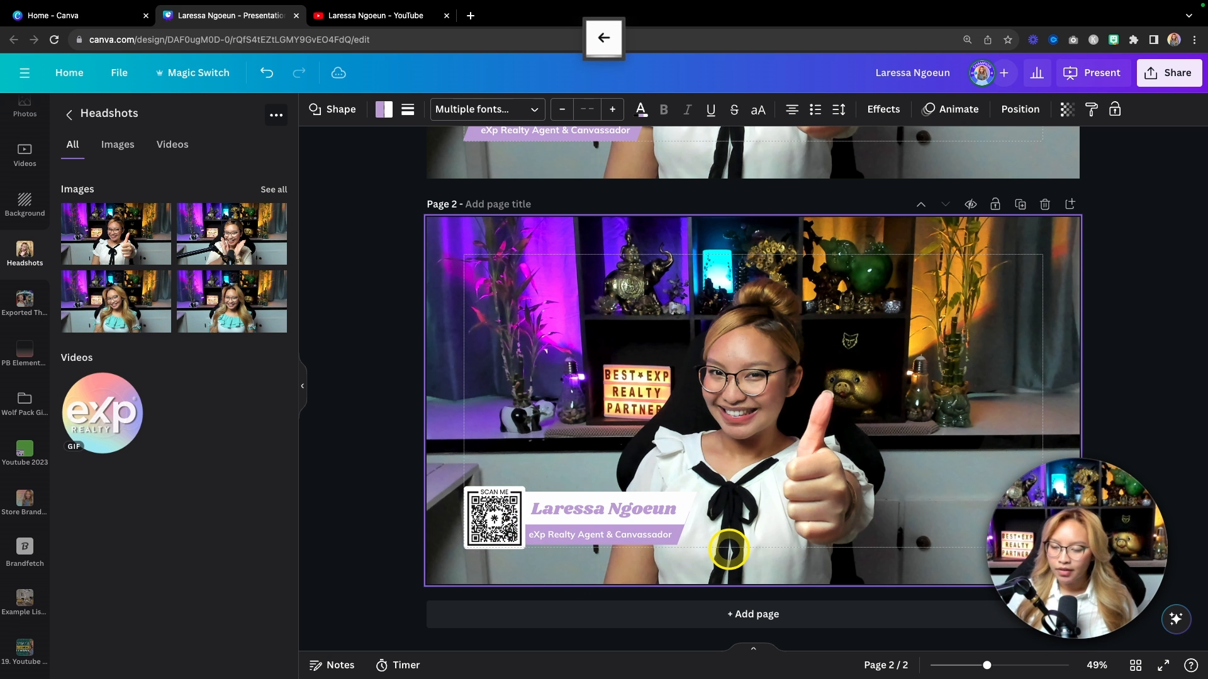
# Step: Make page 2's purple subtitle banner slightly narrower
pyautogui.click(766, 519)
pyautogui.keyDown('super'); pyautogui.scroll(10, 766, 519); pyautogui.keyUp('super')
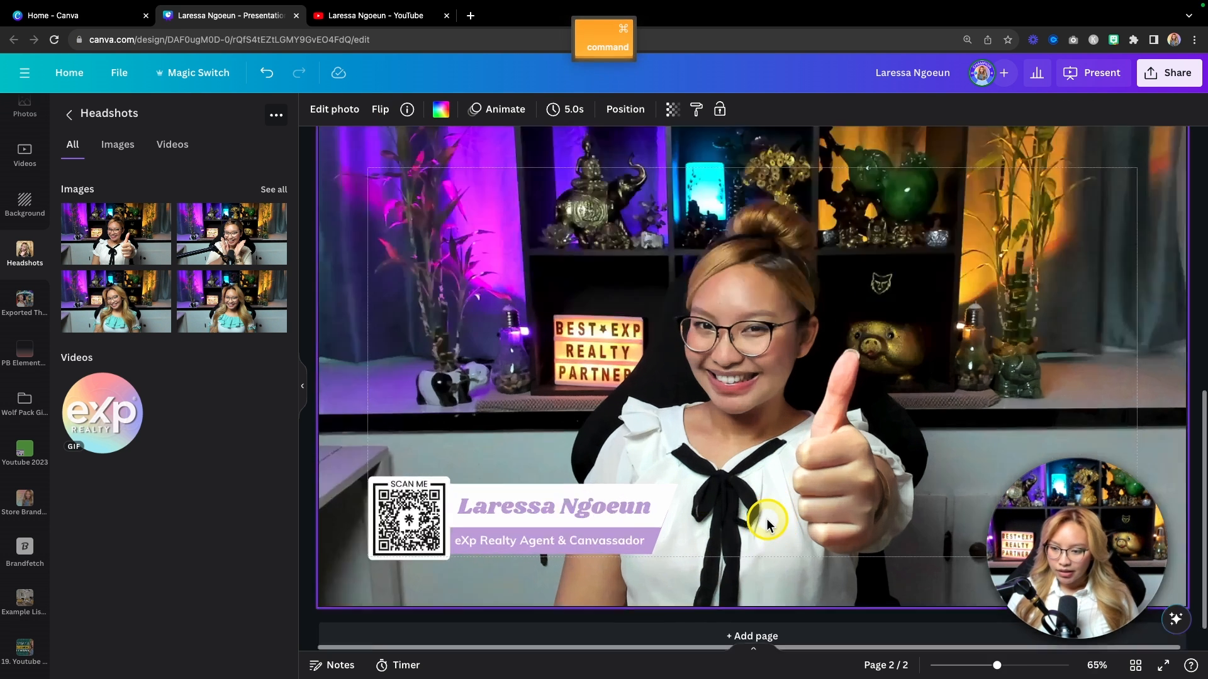
pyautogui.keyDown('super'); pyautogui.scroll(2, 766, 518); pyautogui.keyUp('super')
pyautogui.hscroll(-2, 767, 518)
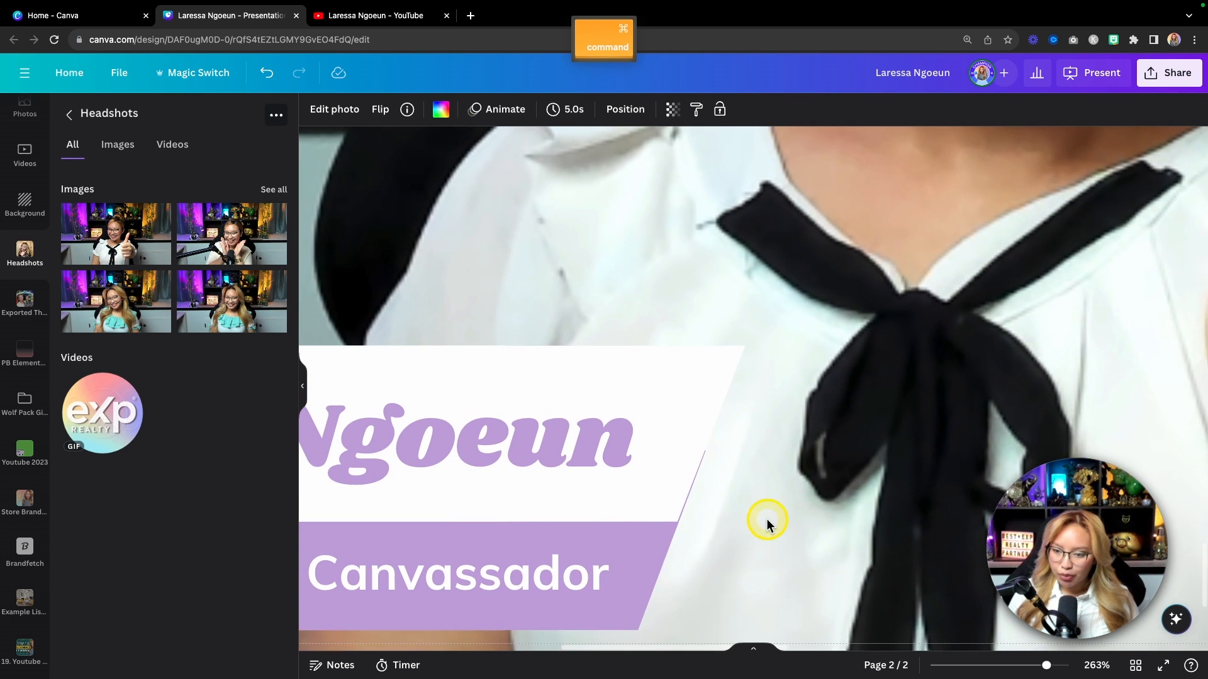
pyautogui.click(659, 548)
pyautogui.moveTo(705, 544); pyautogui.dragTo(704, 544)
pyautogui.hscroll(-10, 769, 520)
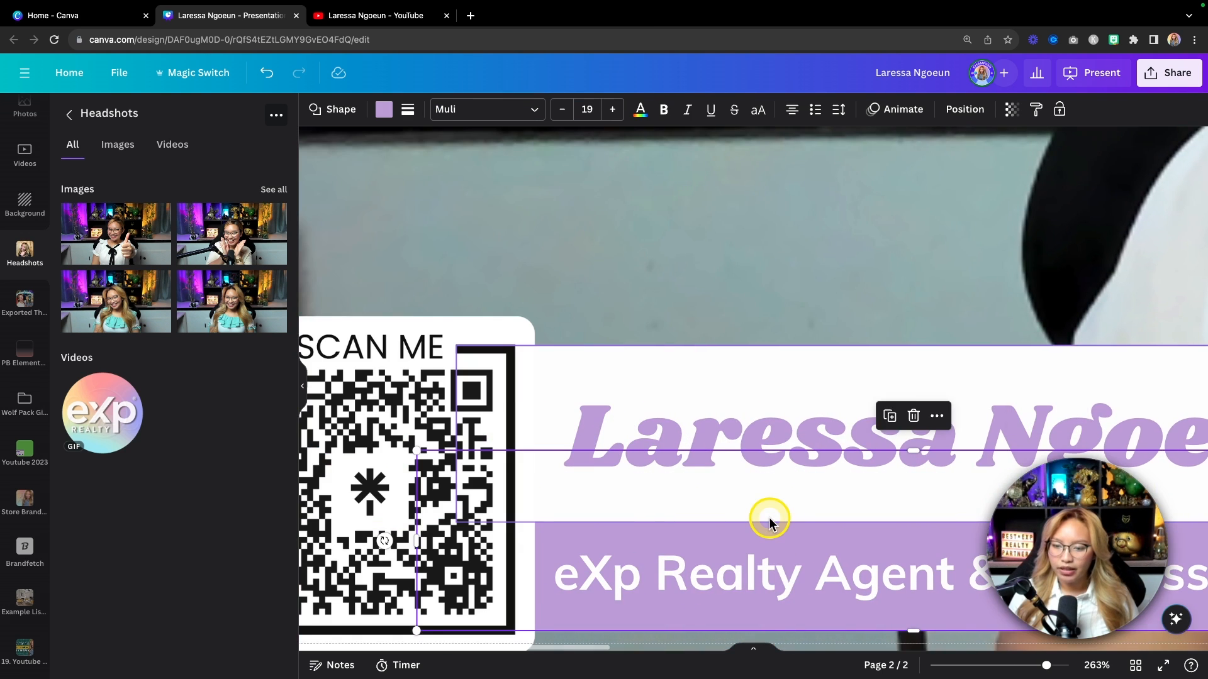
pyautogui.scroll(-4, 768, 521)
pyautogui.keyDown('super'); pyautogui.scroll(-10, 768, 519); pyautogui.keyUp('super')
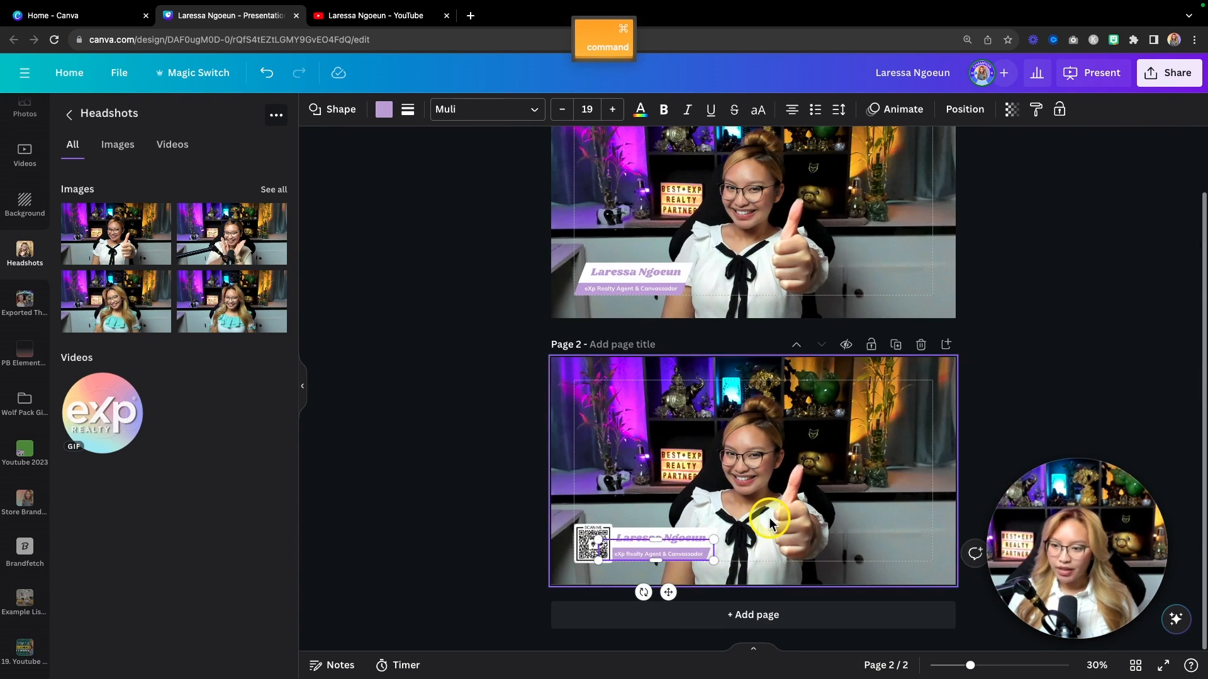
pyautogui.click(809, 200)
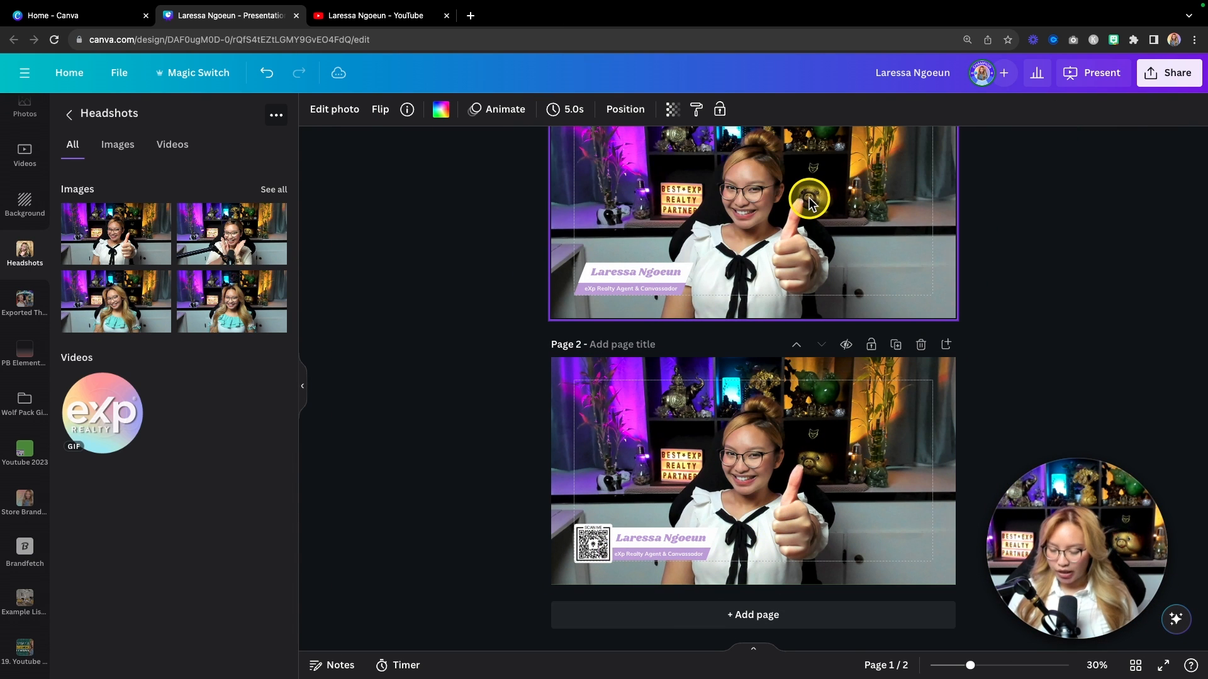
# Step: Delete the headshot photo from page 2, leaving its plain green background
pyautogui.click(828, 432)
pyautogui.press('BackSpace')
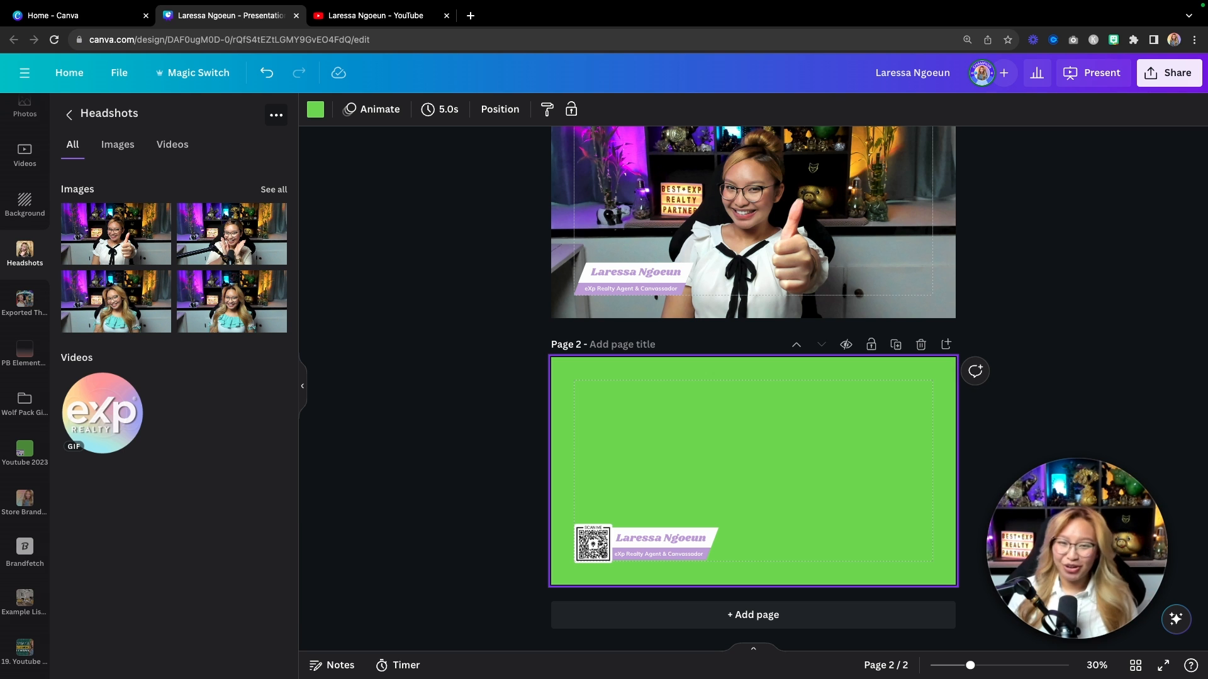
# Step: Add a plain green third page after page 2 and zoom in on it
pyautogui.click(947, 345)
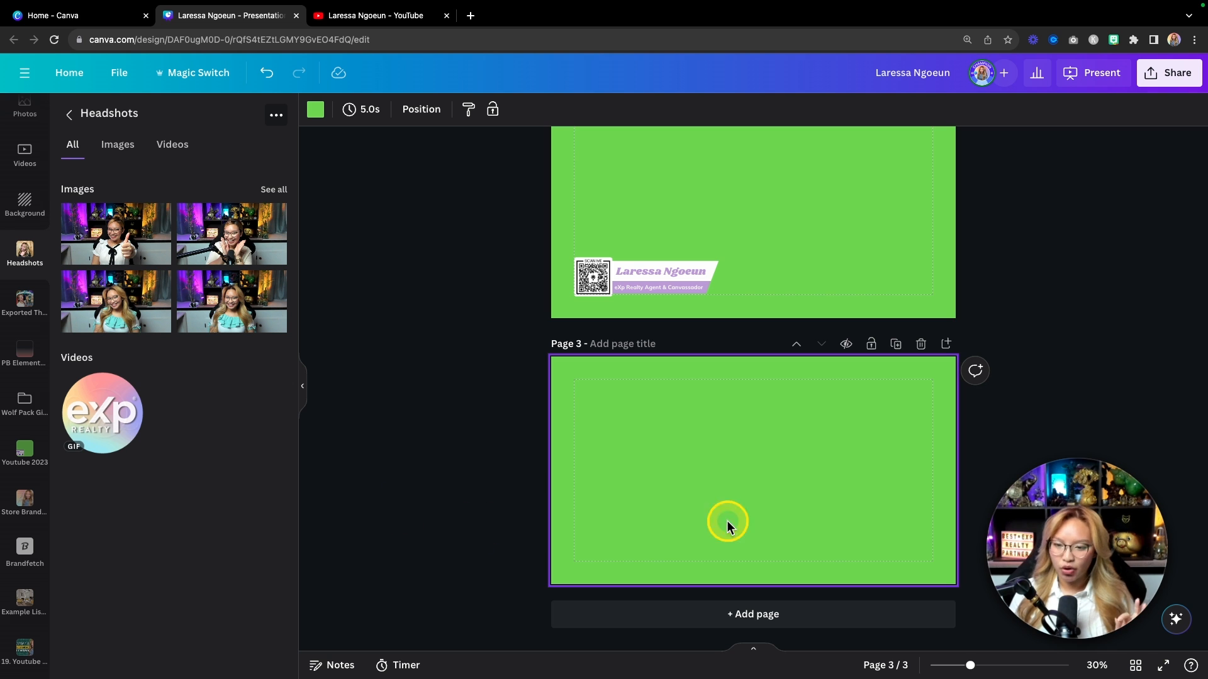
pyautogui.scroll(5, 692, 407)
pyautogui.scroll(4, 693, 407)
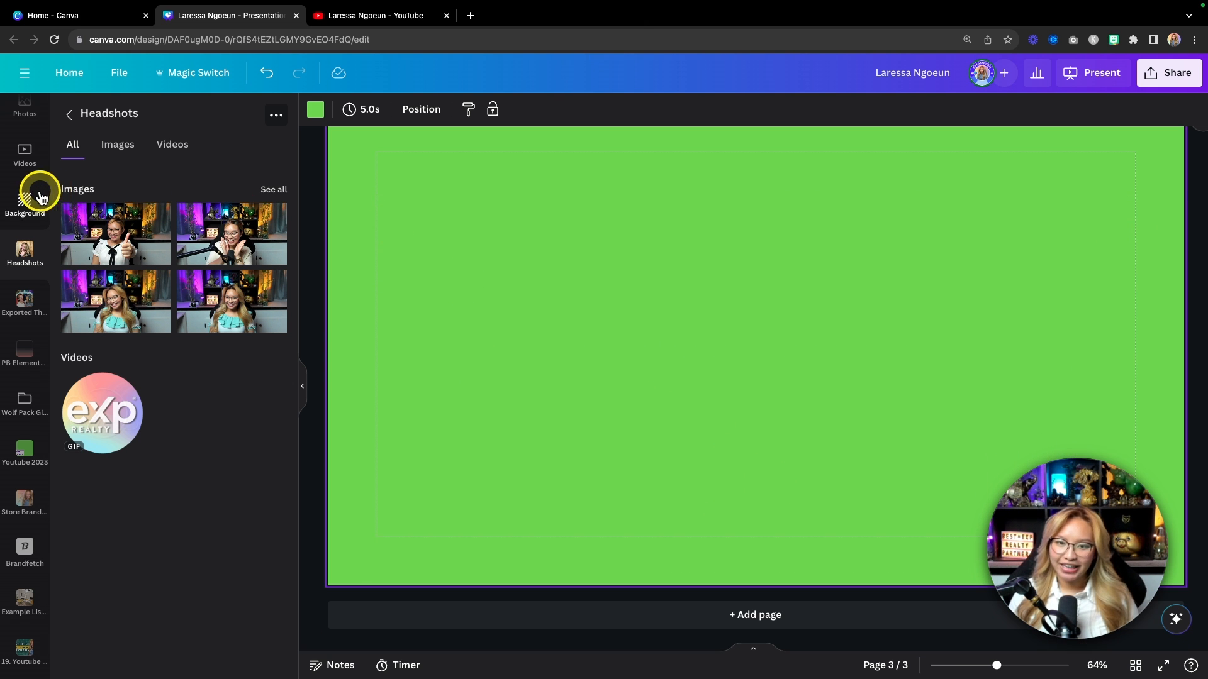
pyautogui.scroll(5, 39, 196)
# Step: Add a yellow square and stretch it into a full-width band, about 1,920 wide, along page 3's bottom
pyautogui.click(23, 165)
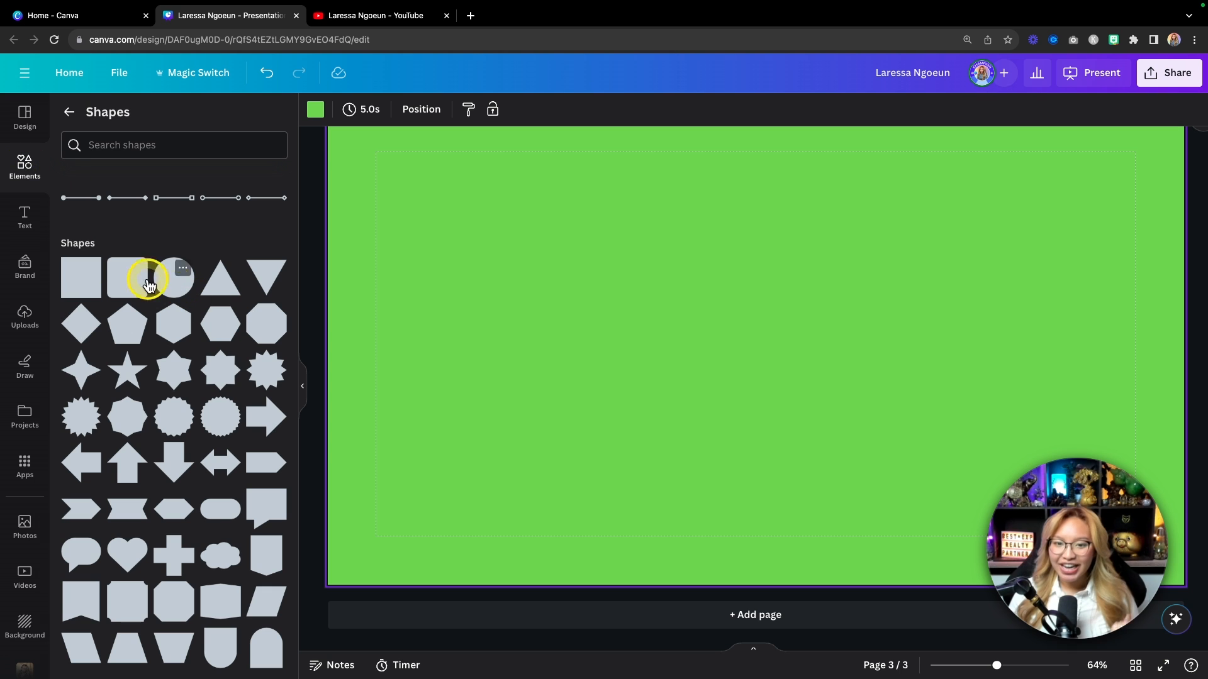
pyautogui.click(75, 293)
pyautogui.moveTo(744, 313); pyautogui.dragTo(407, 477)
pyautogui.moveTo(390, 436); pyautogui.dragTo(395, 468)
pyautogui.moveTo(473, 521); pyautogui.dragTo(1181, 515)
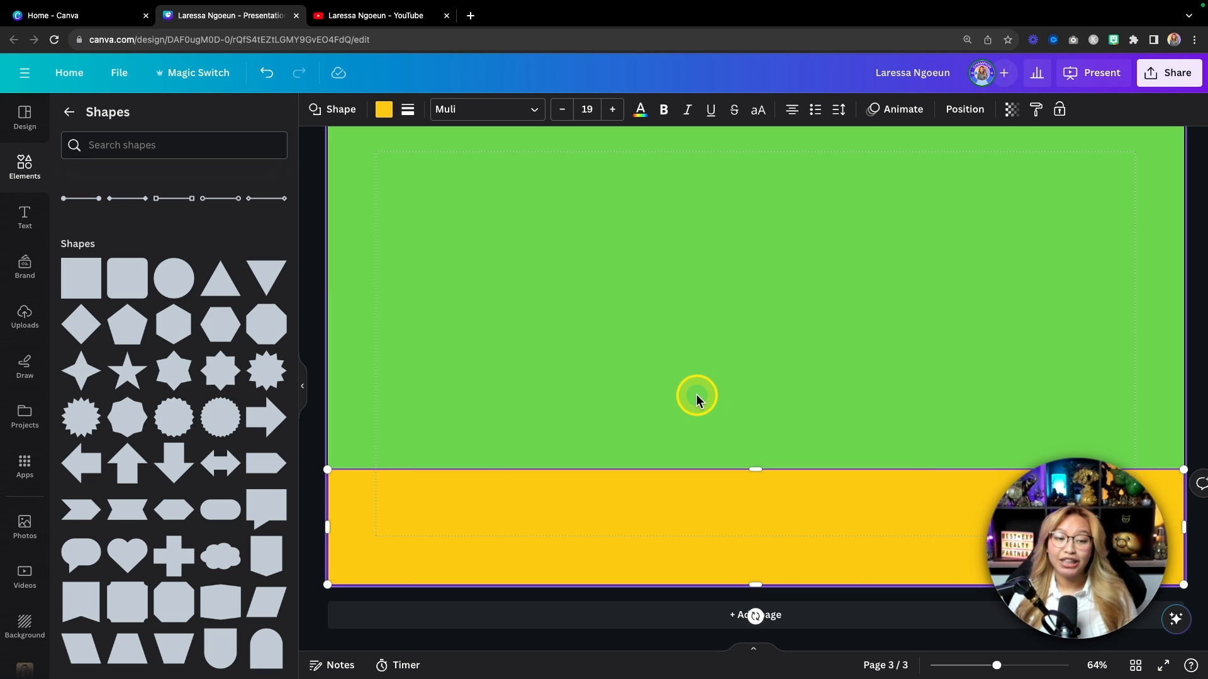
pyautogui.moveTo(750, 468); pyautogui.dragTo(748, 478)
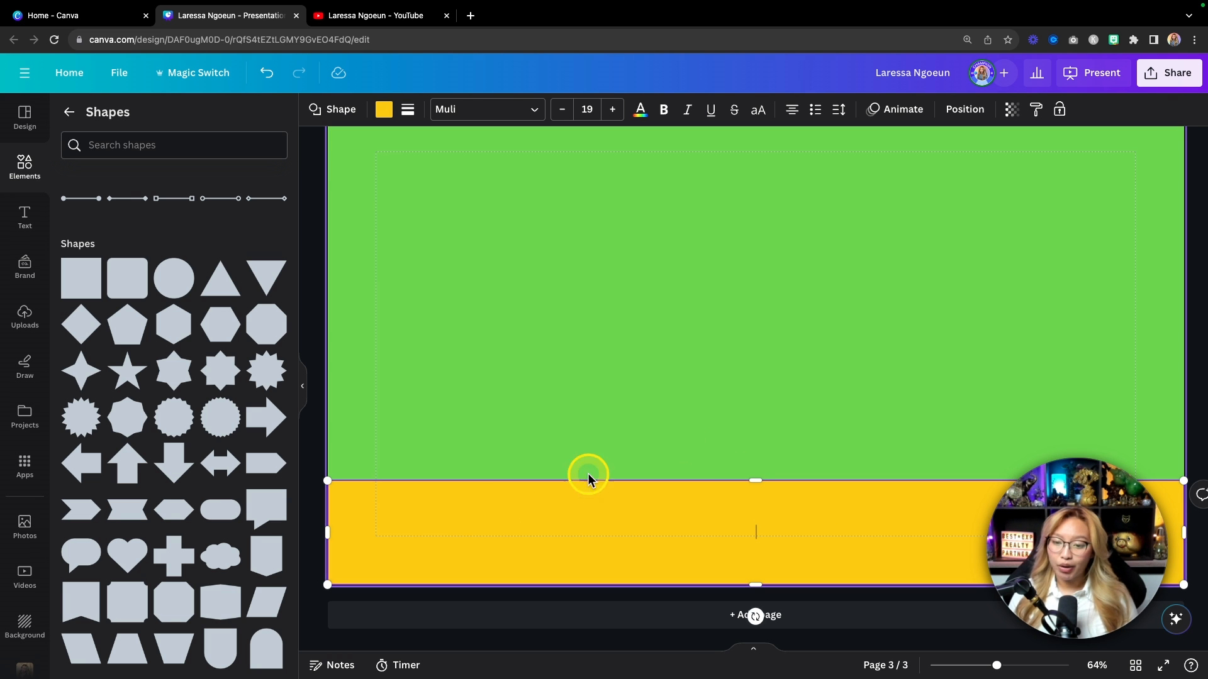
# Step: Fill the bottom band with a lilac-to-pale-lavender gradient, #C3A7DB to #D0CDD4
pyautogui.click(383, 108)
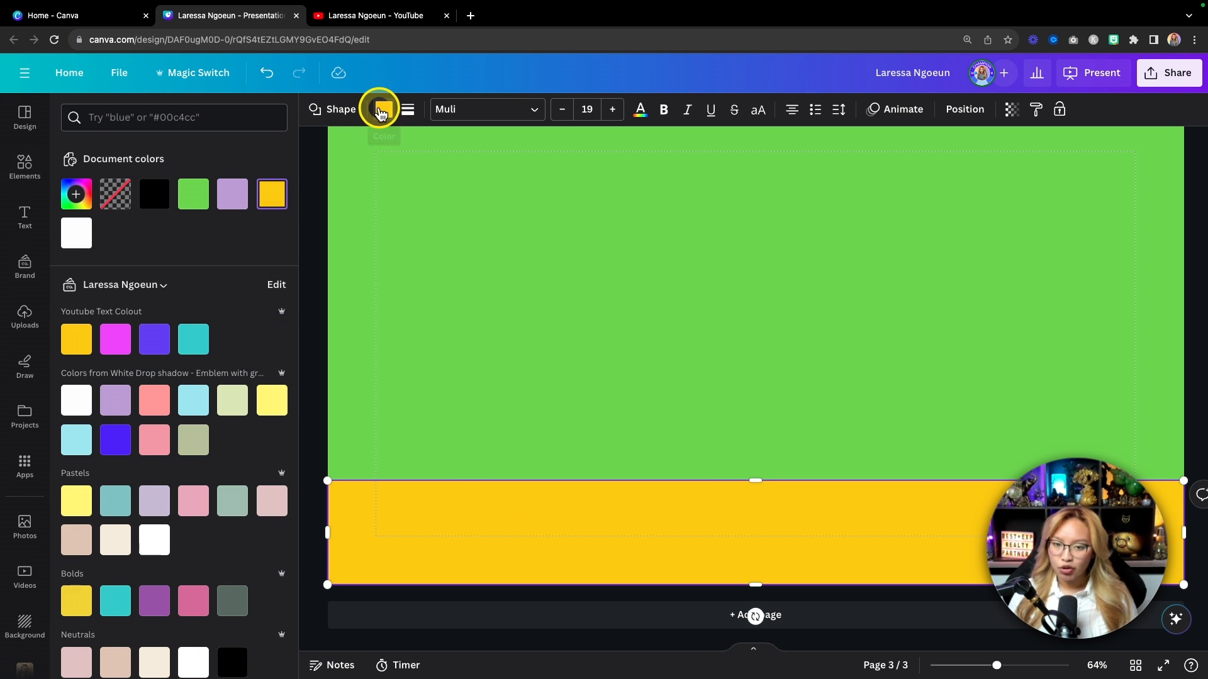
pyautogui.click(235, 198)
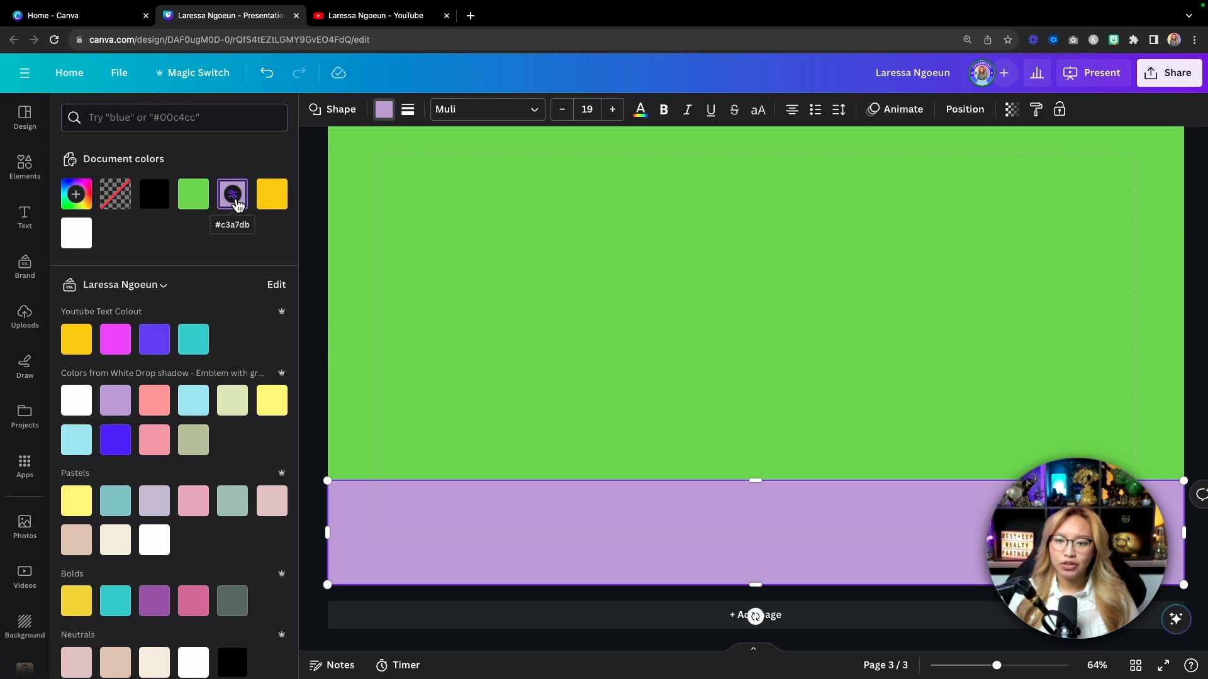
pyautogui.click(236, 200)
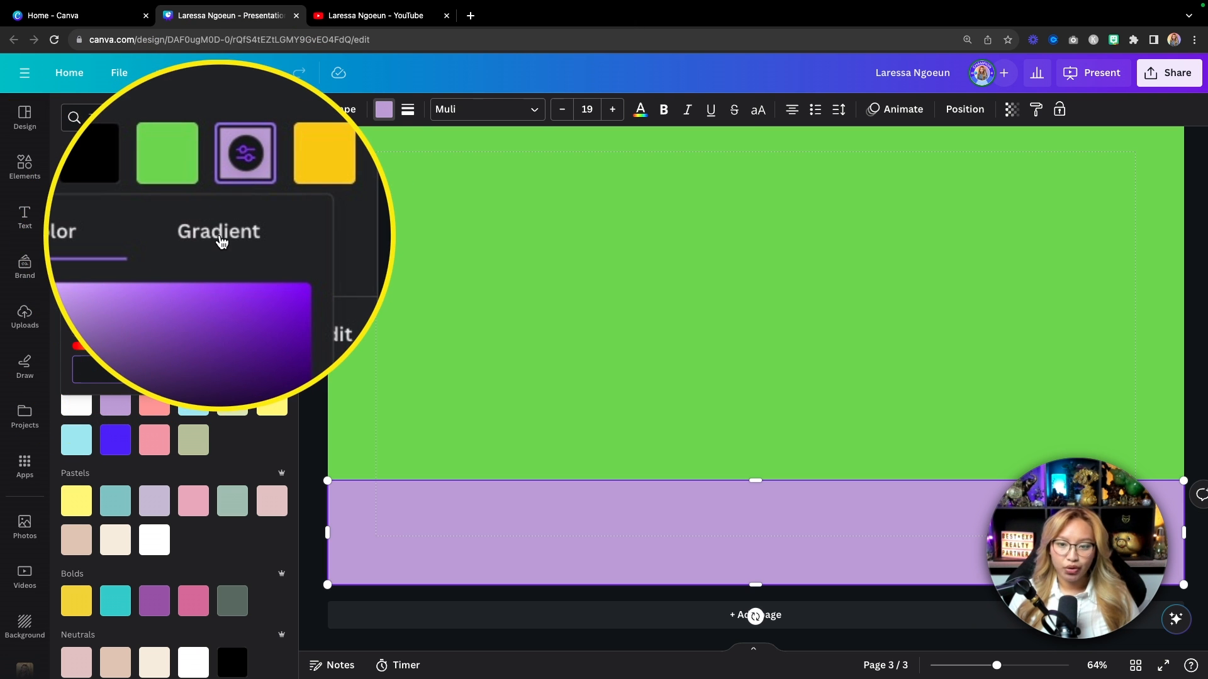
pyautogui.click(219, 234)
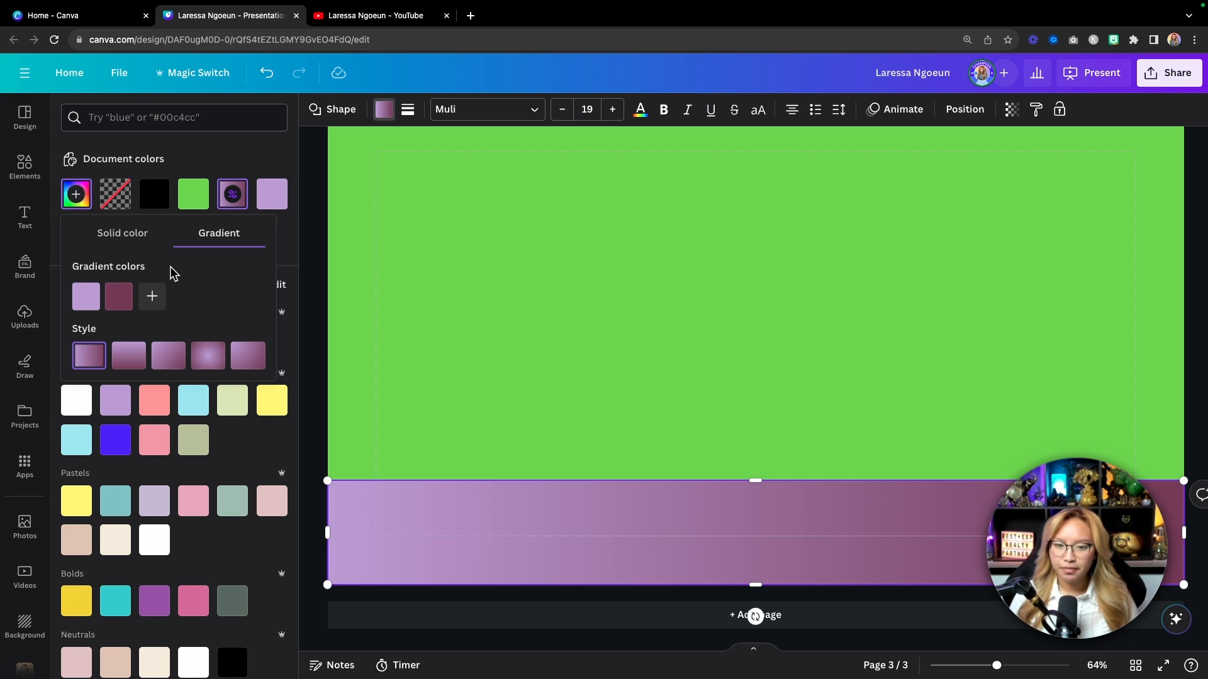
pyautogui.click(120, 299)
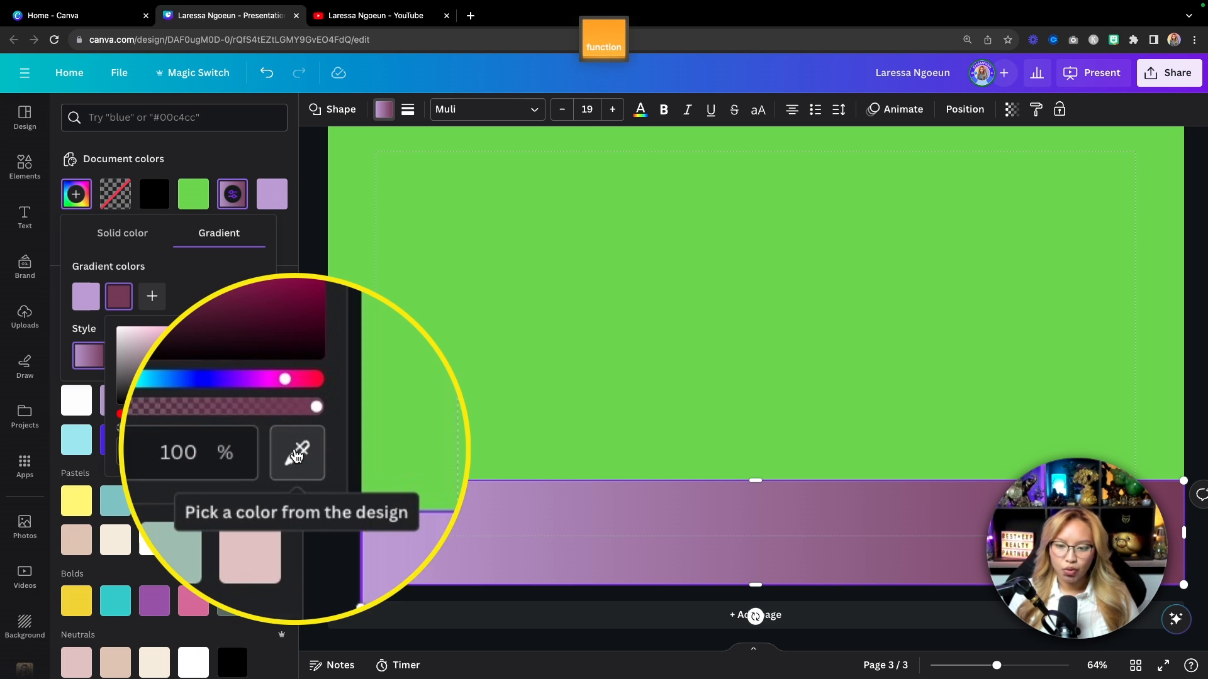
pyautogui.click(294, 451)
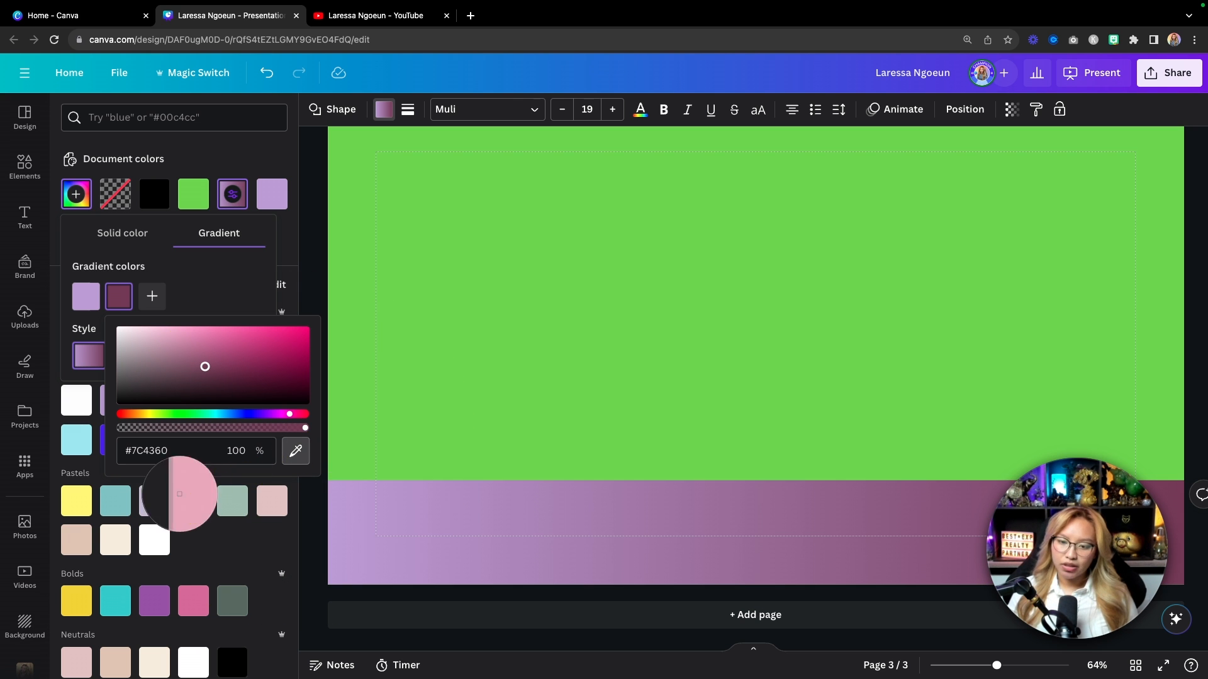
pyautogui.click(151, 505)
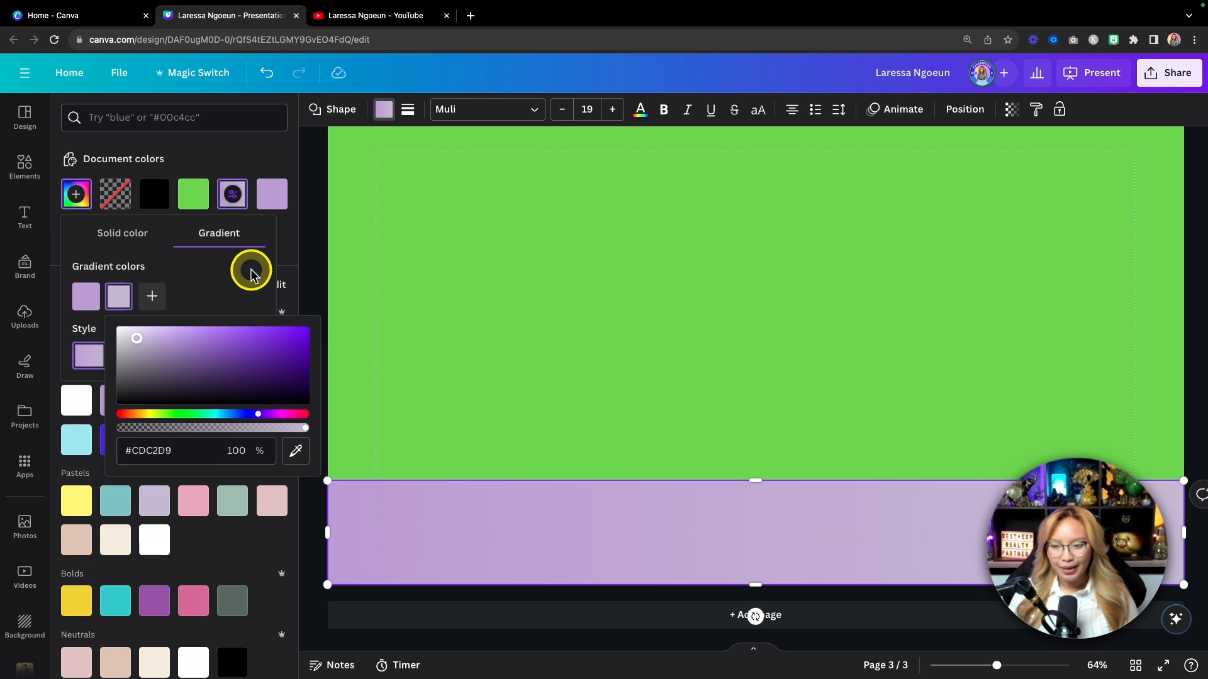
pyautogui.click(238, 280)
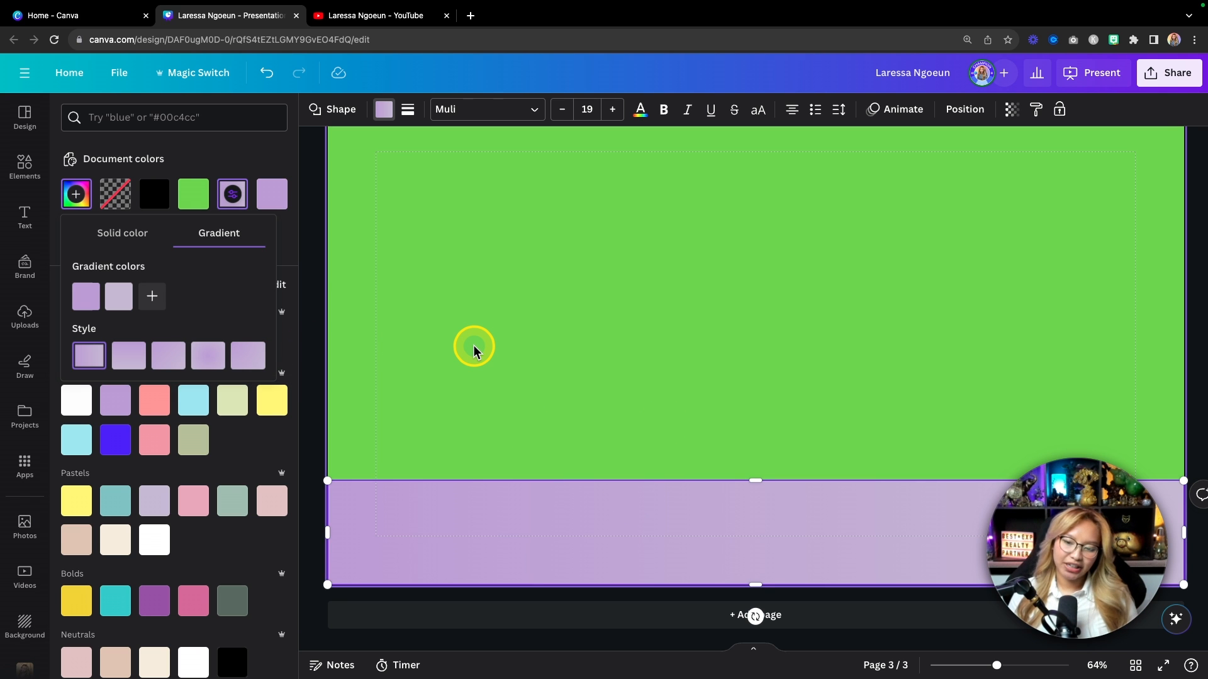
pyautogui.click(120, 298)
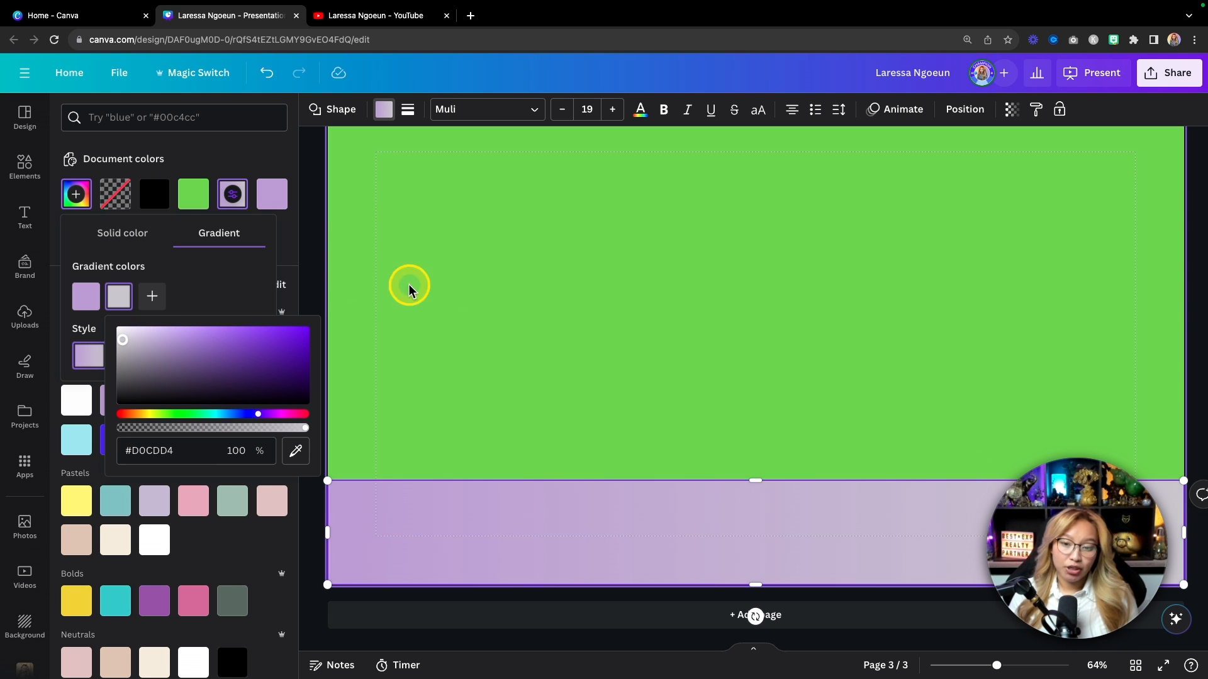
pyautogui.click(545, 291)
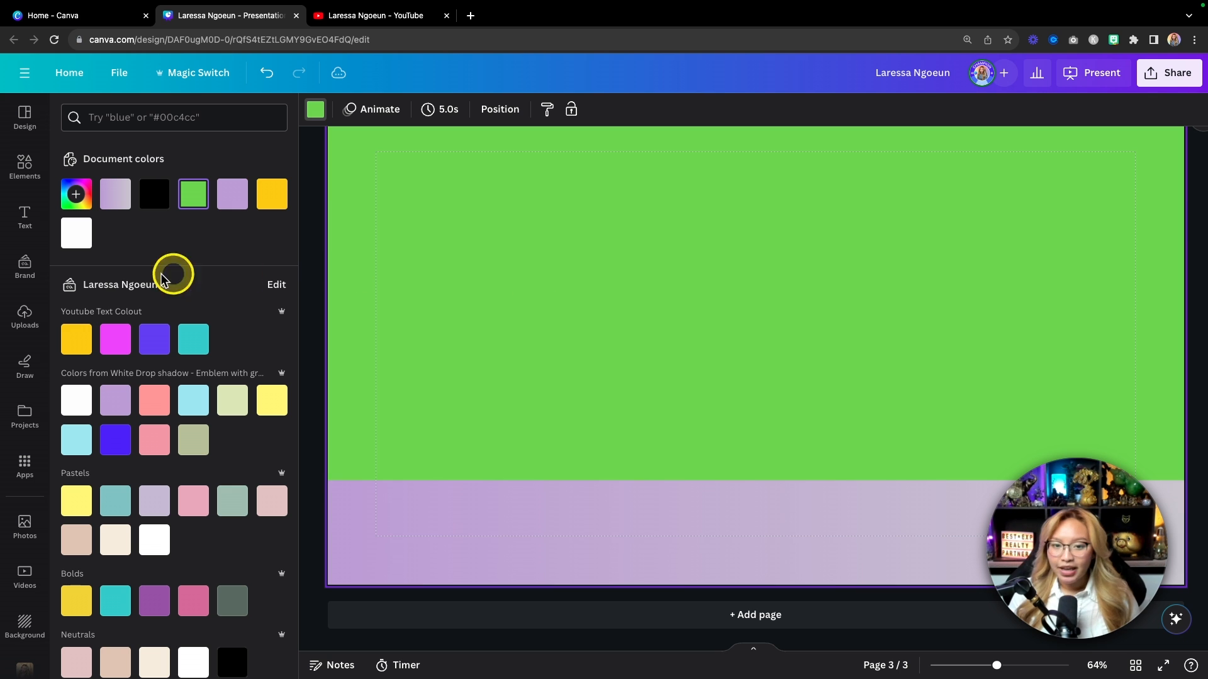
# Step: Add the uploaded pointing portrait photo to page 3
pyautogui.click(25, 318)
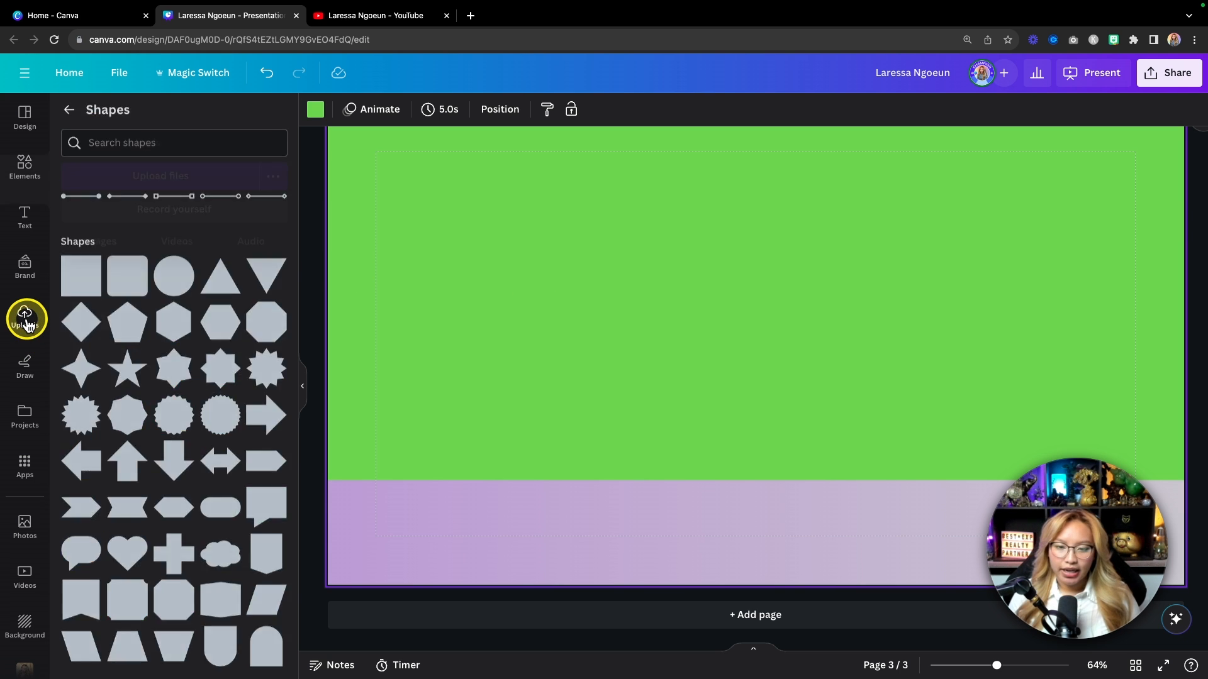
pyautogui.scroll(-3, 250, 494)
pyautogui.scroll(-1, 250, 494)
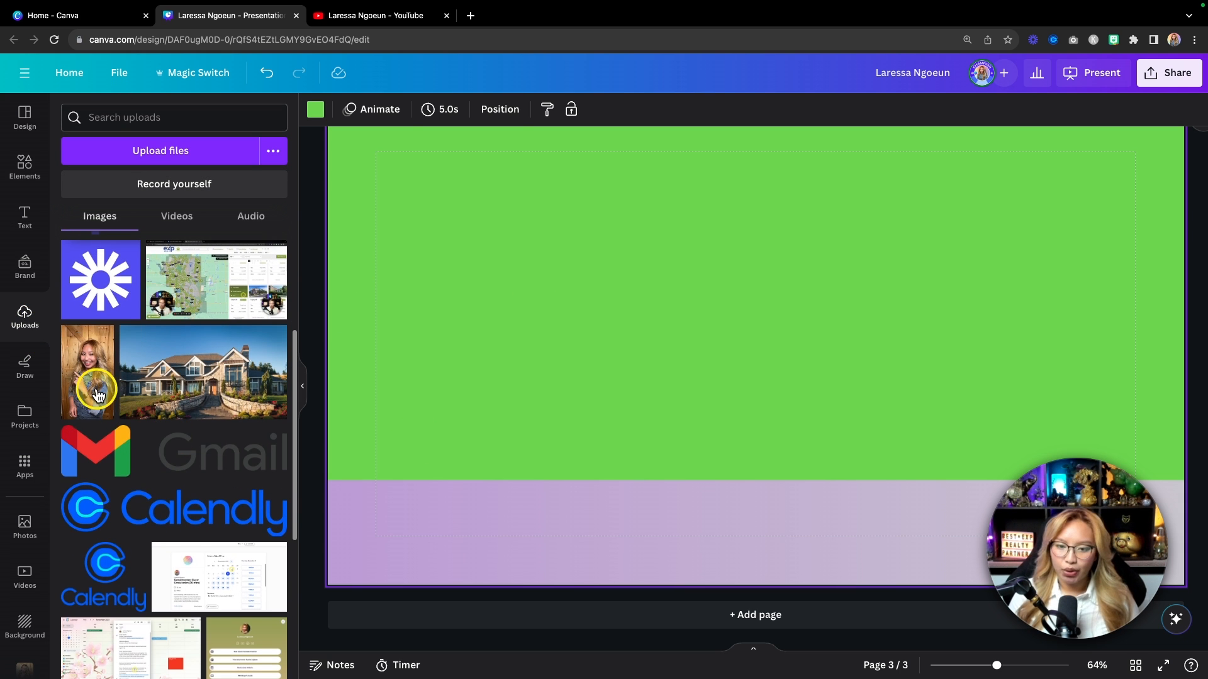
pyautogui.click(94, 385)
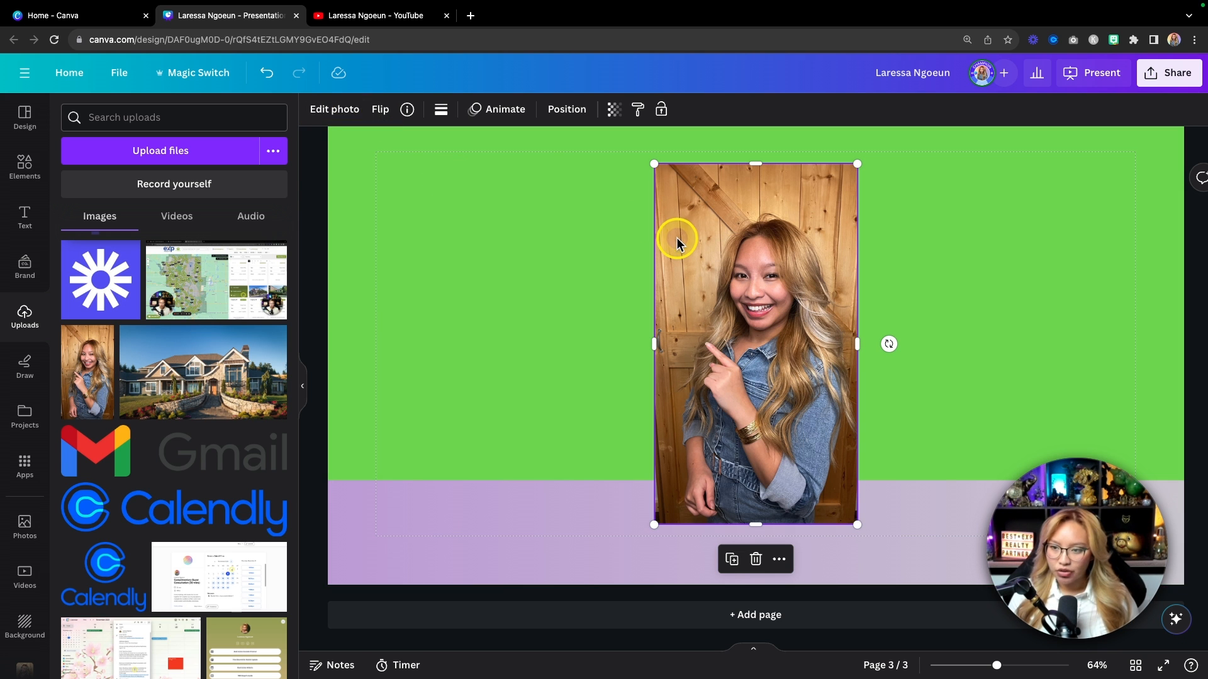
# Step: Bring up the Edit photo effects panel for the portrait
pyautogui.press('fn')
pyautogui.click(341, 112)
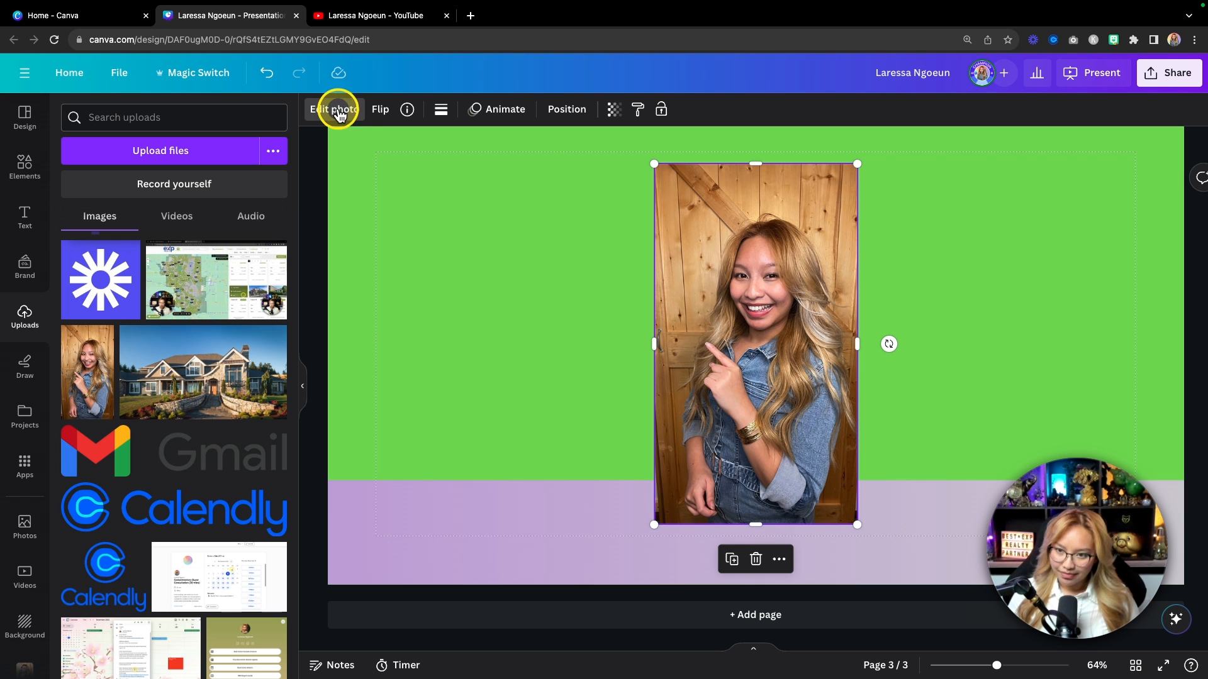
pyautogui.click(328, 111)
pyautogui.click(328, 111)
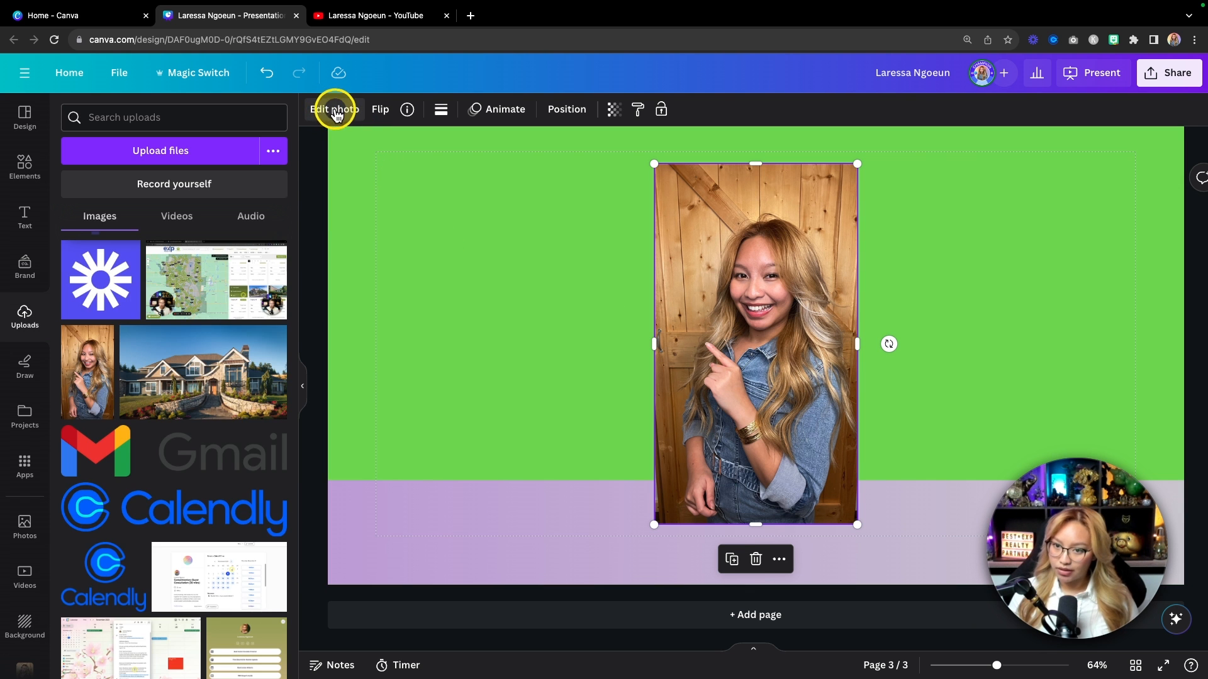
pyautogui.click(336, 112)
pyautogui.press('fn')
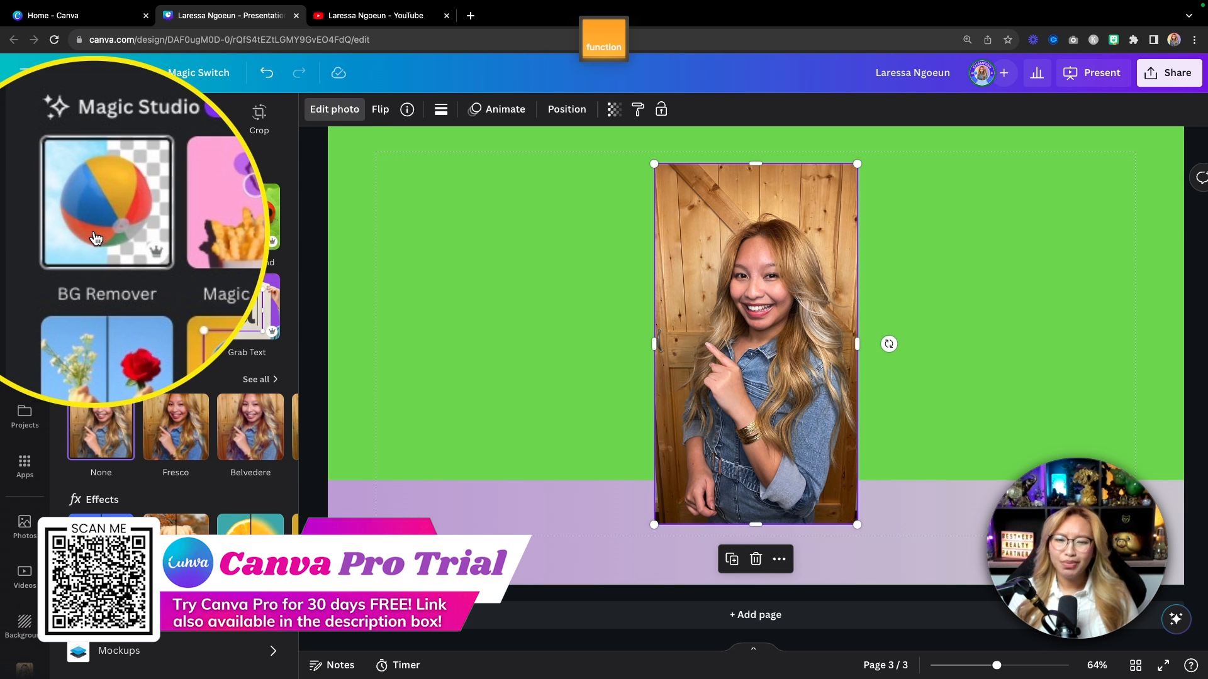
# Step: Remove the portrait's background, flip it horizontally, and shrink it into the bottom-left corner
pyautogui.click(105, 237)
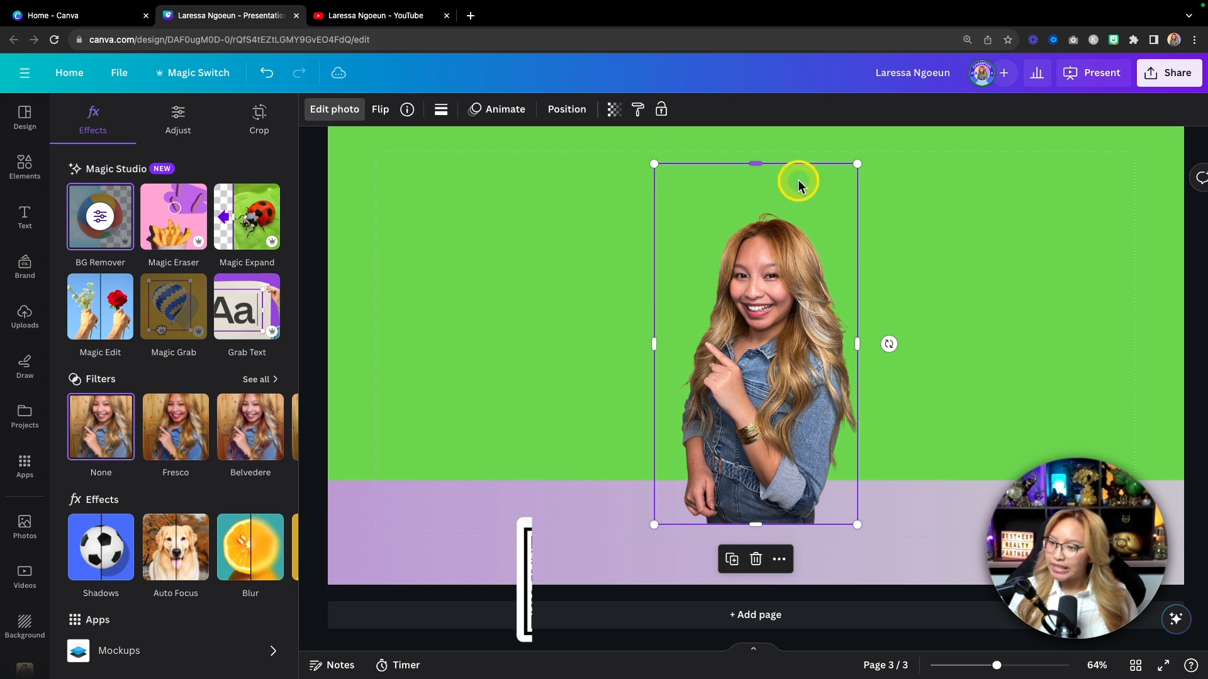
pyautogui.click(387, 112)
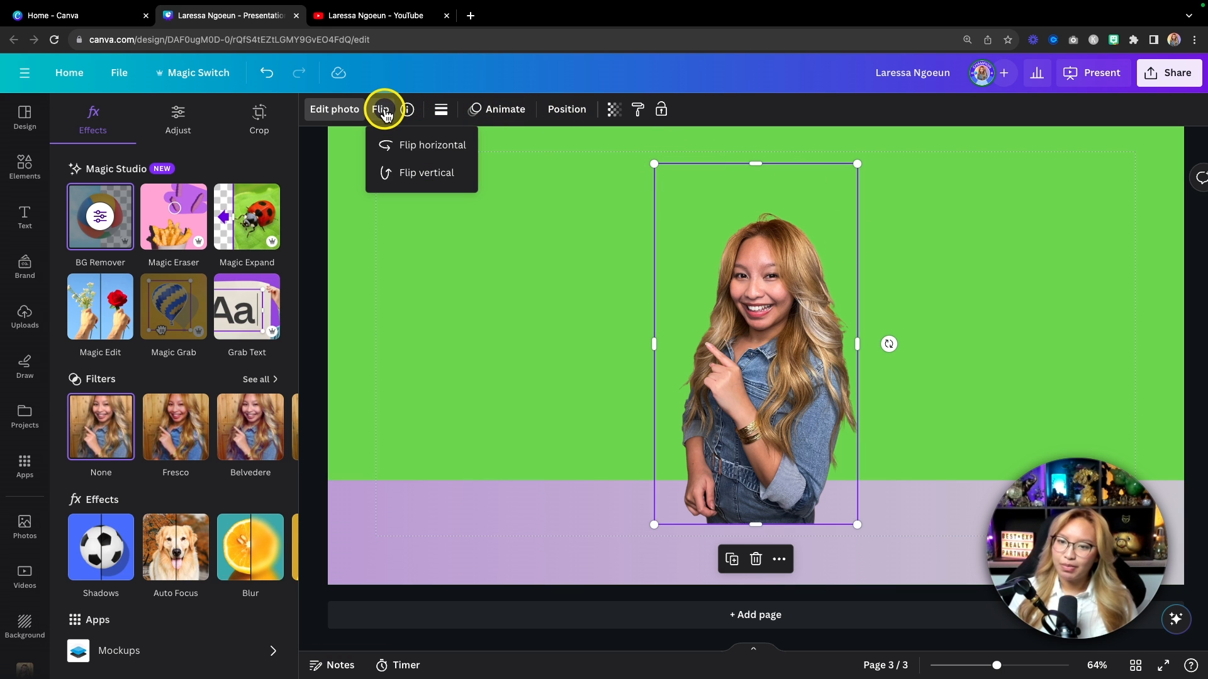
pyautogui.click(412, 142)
pyautogui.moveTo(857, 164); pyautogui.dragTo(779, 308)
pyautogui.moveTo(730, 351); pyautogui.dragTo(412, 480)
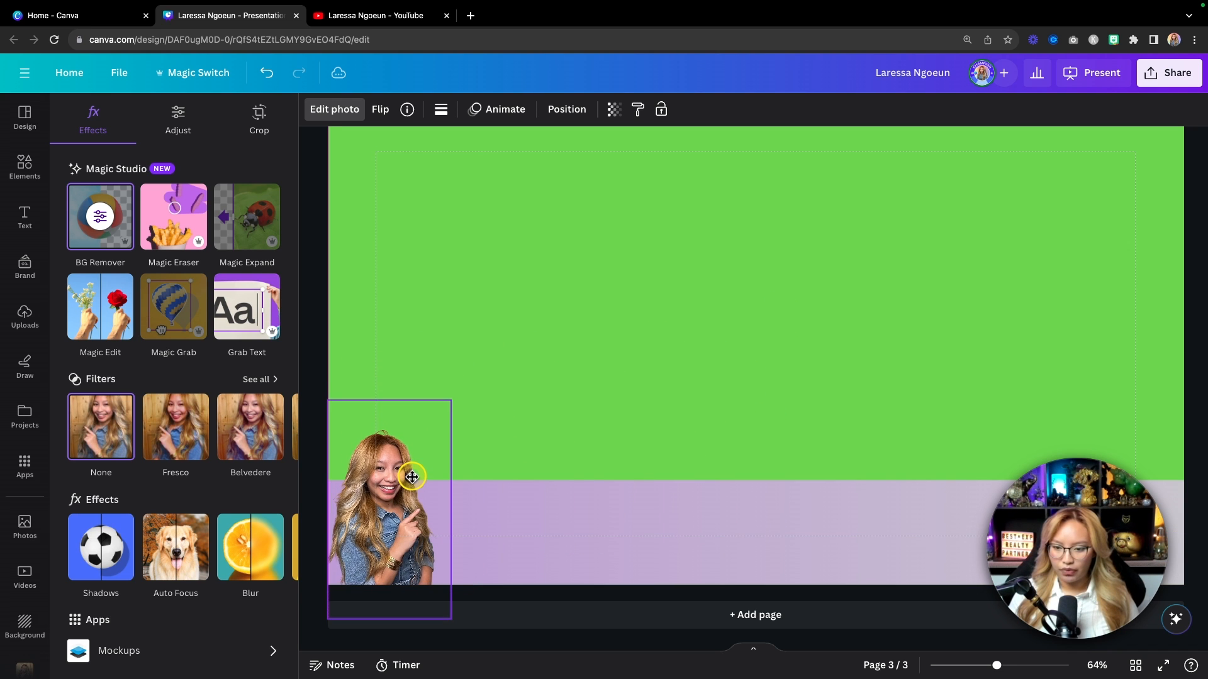
# Step: Make the purple band slightly shorter from its top edge
pyautogui.click(661, 535)
pyautogui.moveTo(771, 482); pyautogui.dragTo(757, 488)
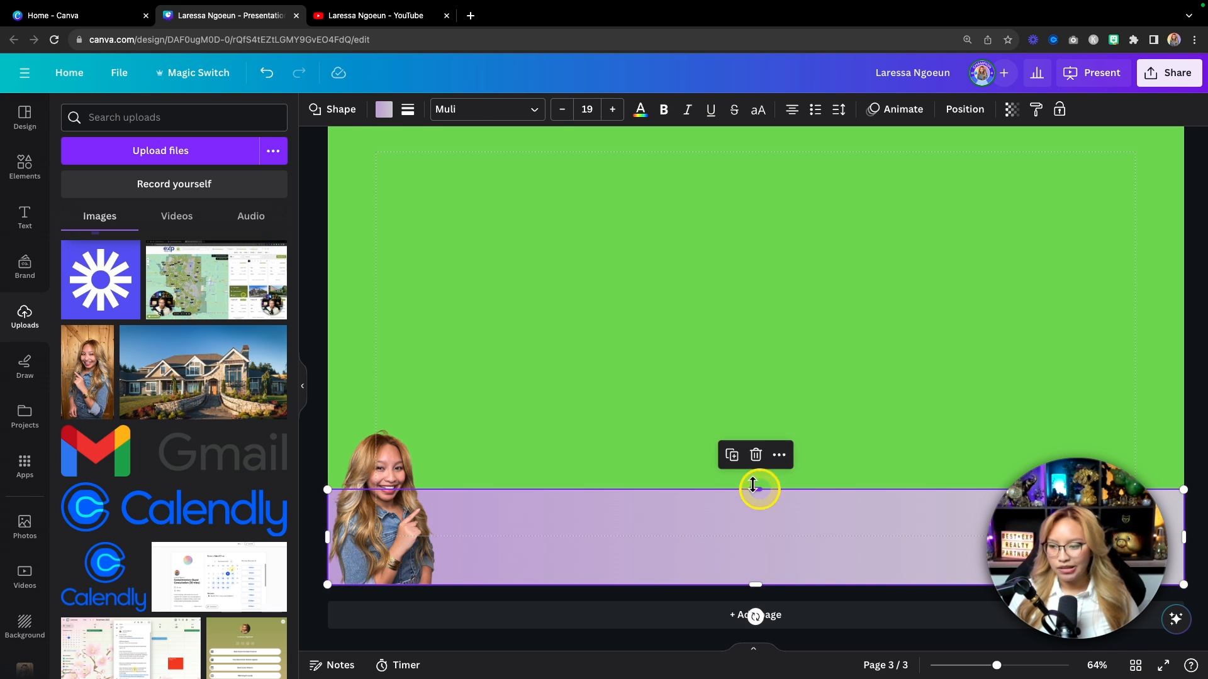
pyautogui.click(632, 389)
# Step: Fine-tune the portrait to about 322 by 572, nudging it right and down
pyautogui.scroll(-5, 632, 388)
pyautogui.scroll(1, 633, 389)
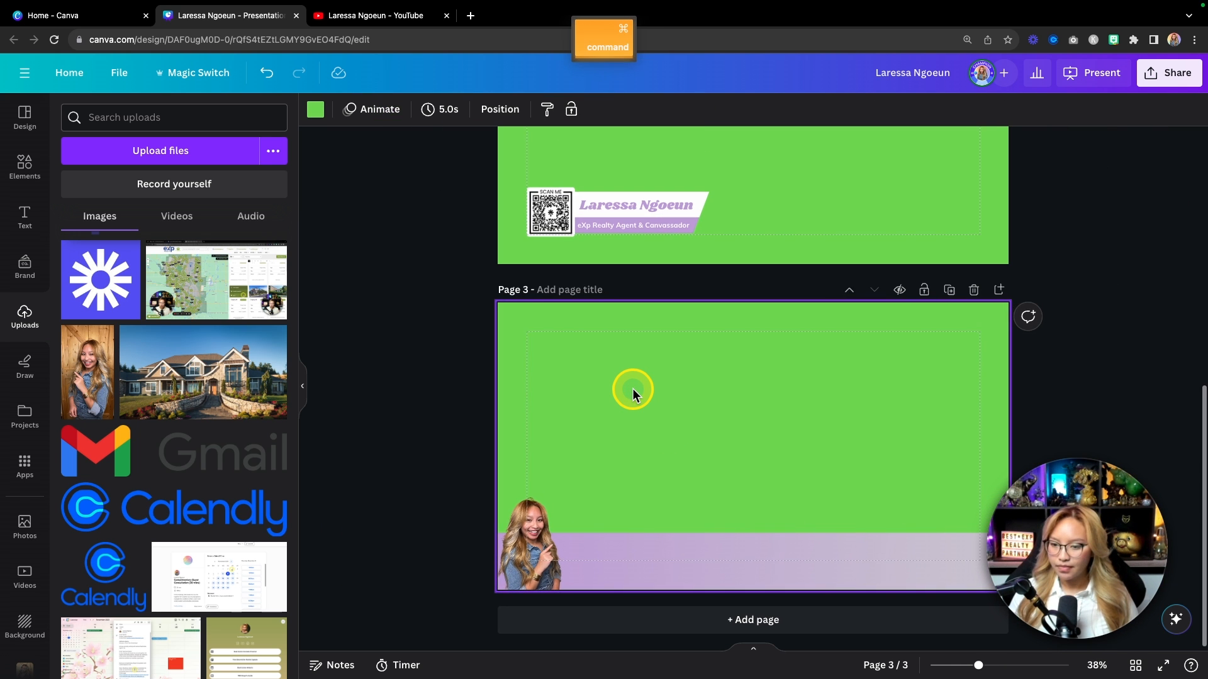
pyautogui.click(541, 508)
pyautogui.moveTo(571, 480); pyautogui.dragTo(593, 465)
pyautogui.moveTo(508, 532); pyautogui.dragTo(517, 531)
pyautogui.press('Down')
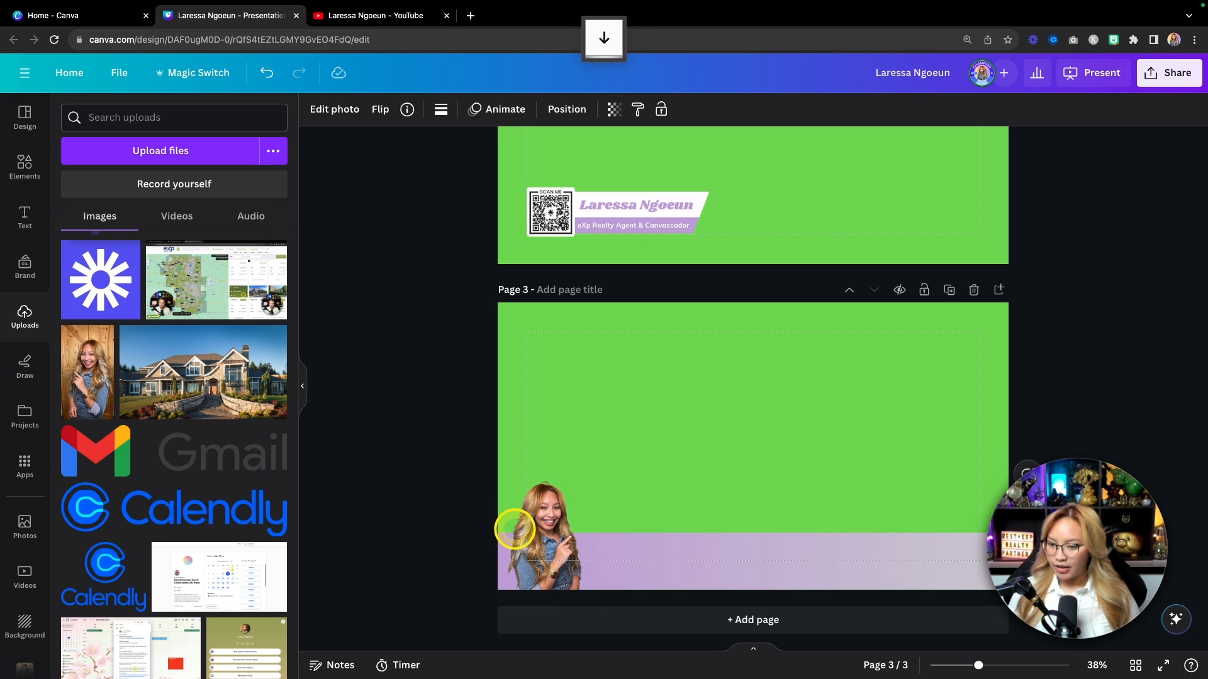
pyautogui.click(915, 416)
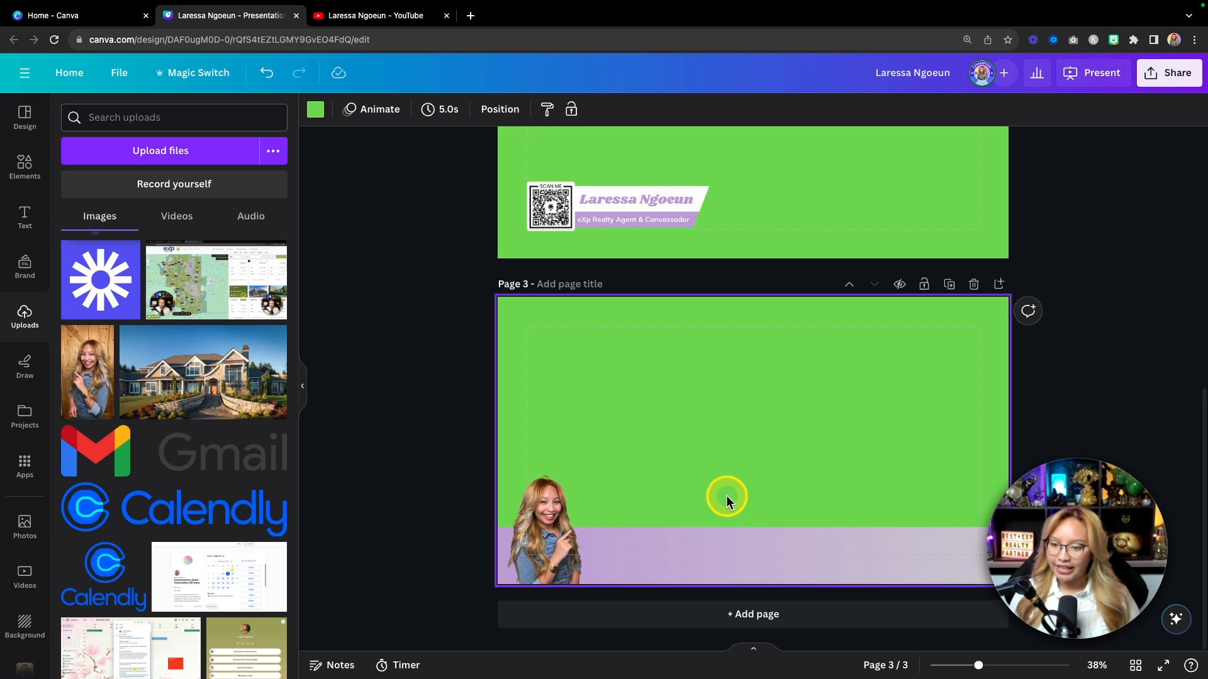
pyautogui.scroll(5, 735, 471)
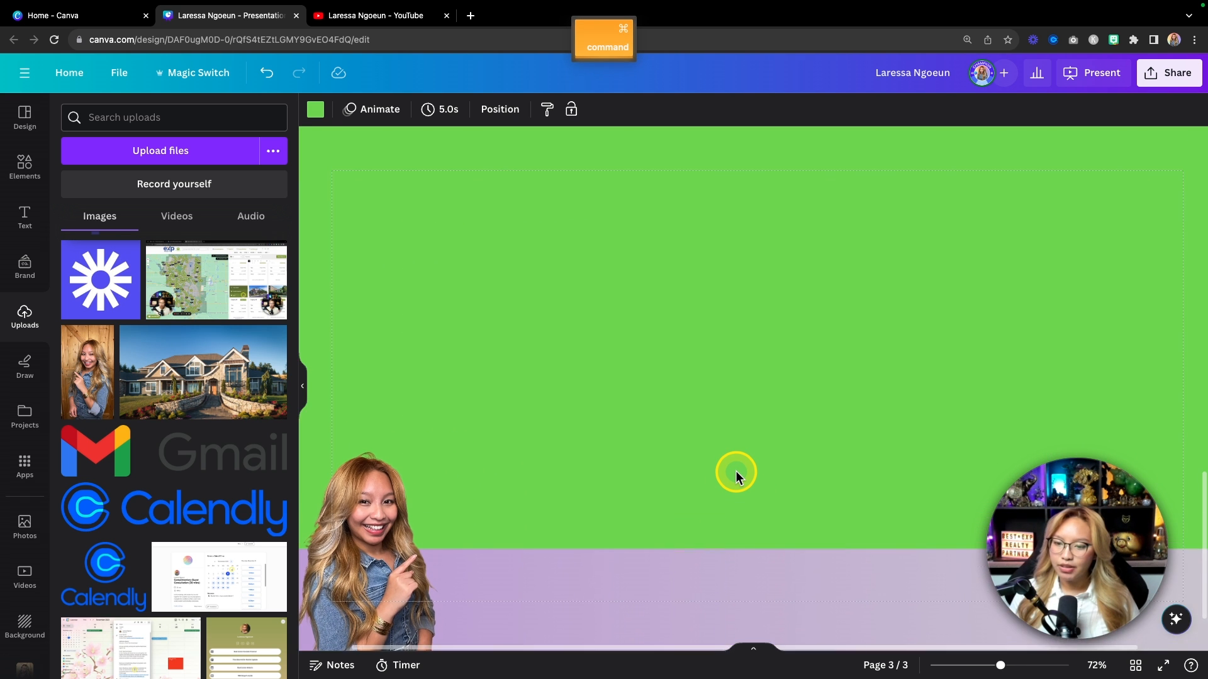
# Step: Add a text box and place it on the purple band beside the portrait
pyautogui.click(23, 214)
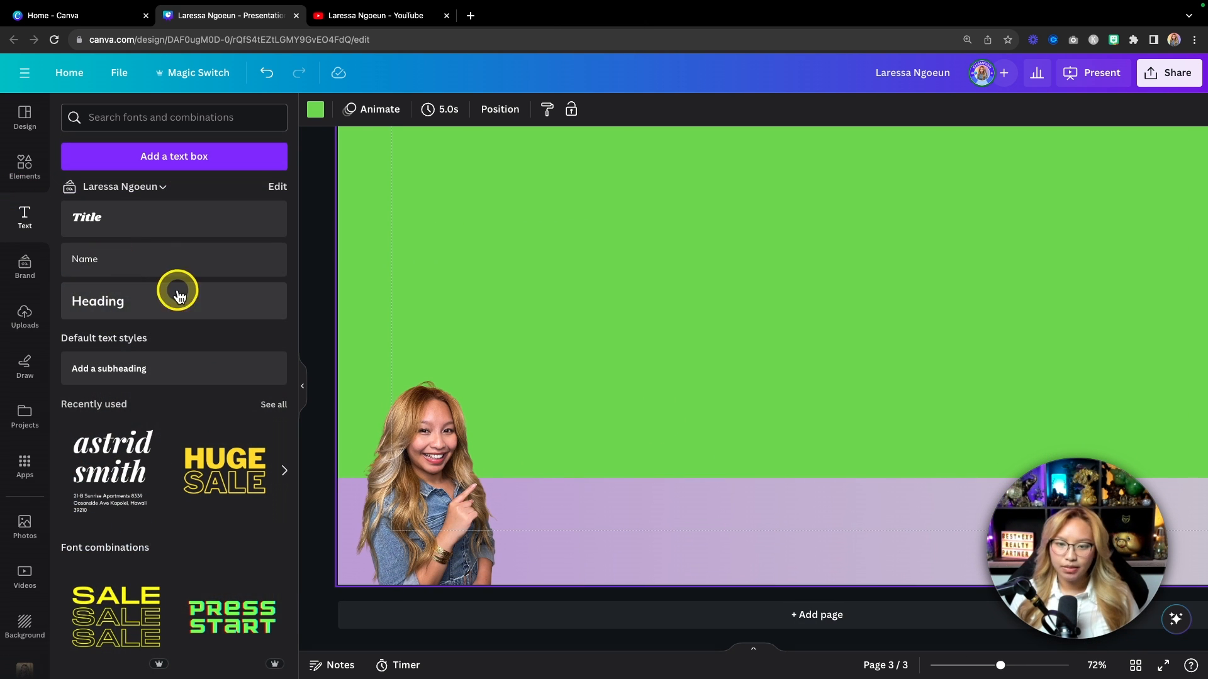
pyautogui.press('t')
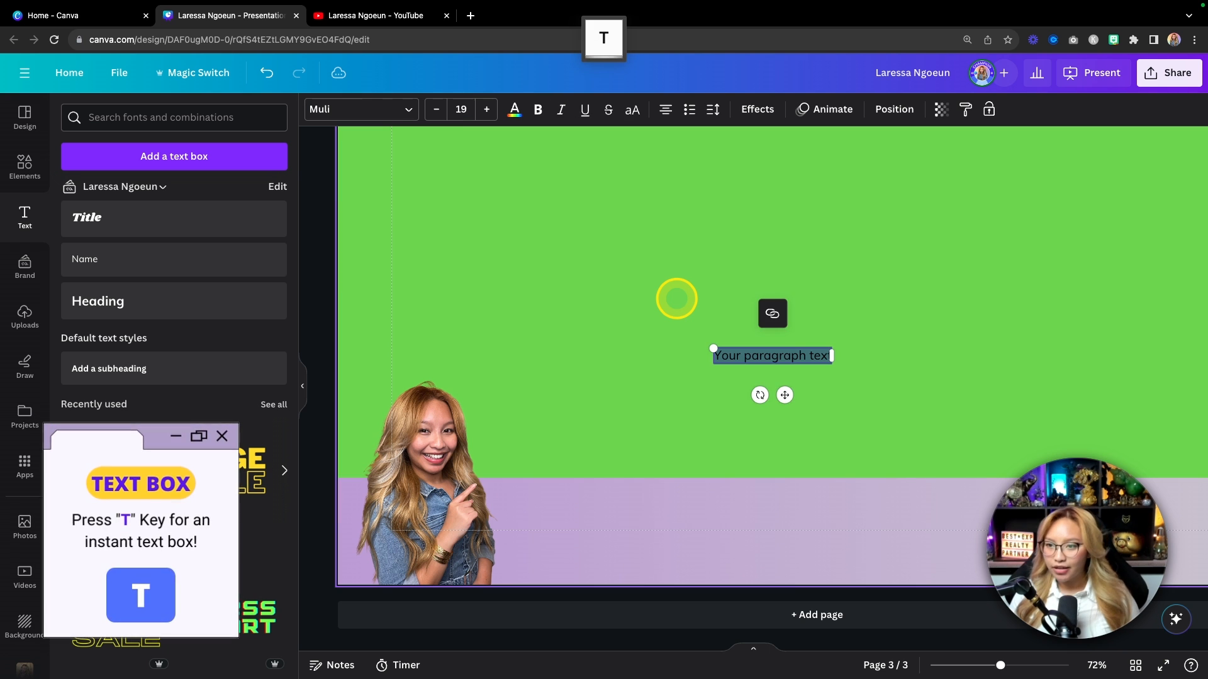
pyautogui.moveTo(785, 395); pyautogui.dragTo(592, 543)
pyautogui.click(558, 520)
pyautogui.doubleClick(551, 507)
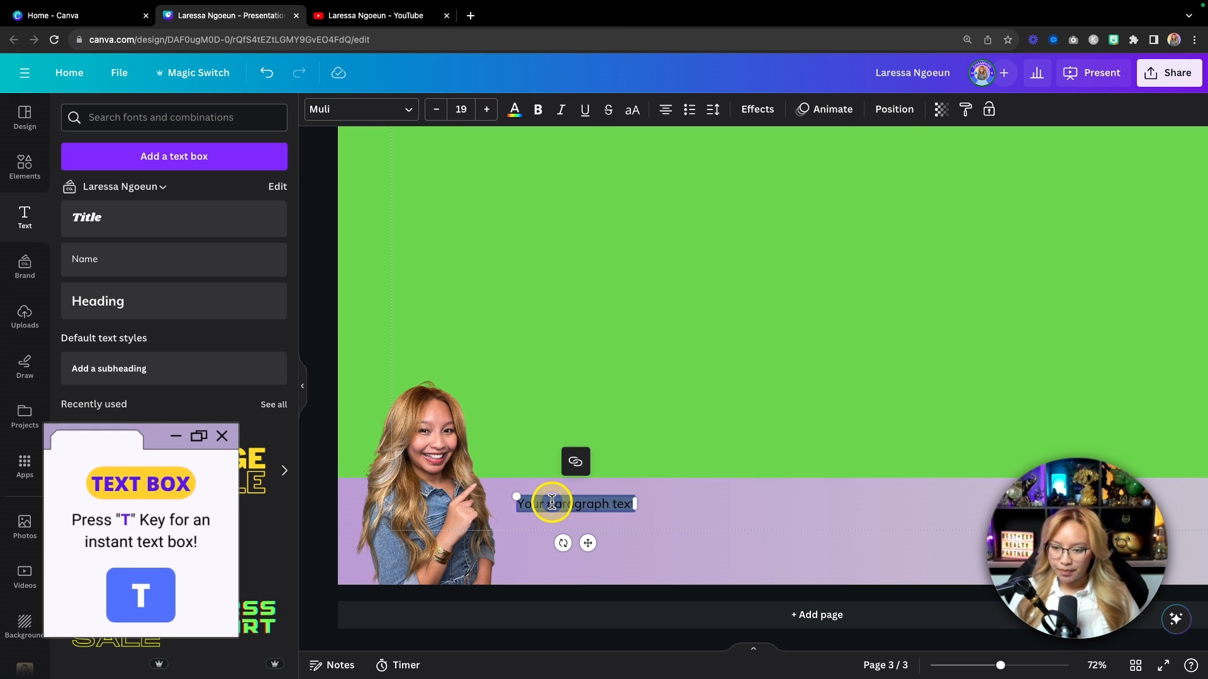
# Step: Type the agent's name in capitals and paste the REALTOR tagline, phone and website lines below
pyautogui.press('capslock')
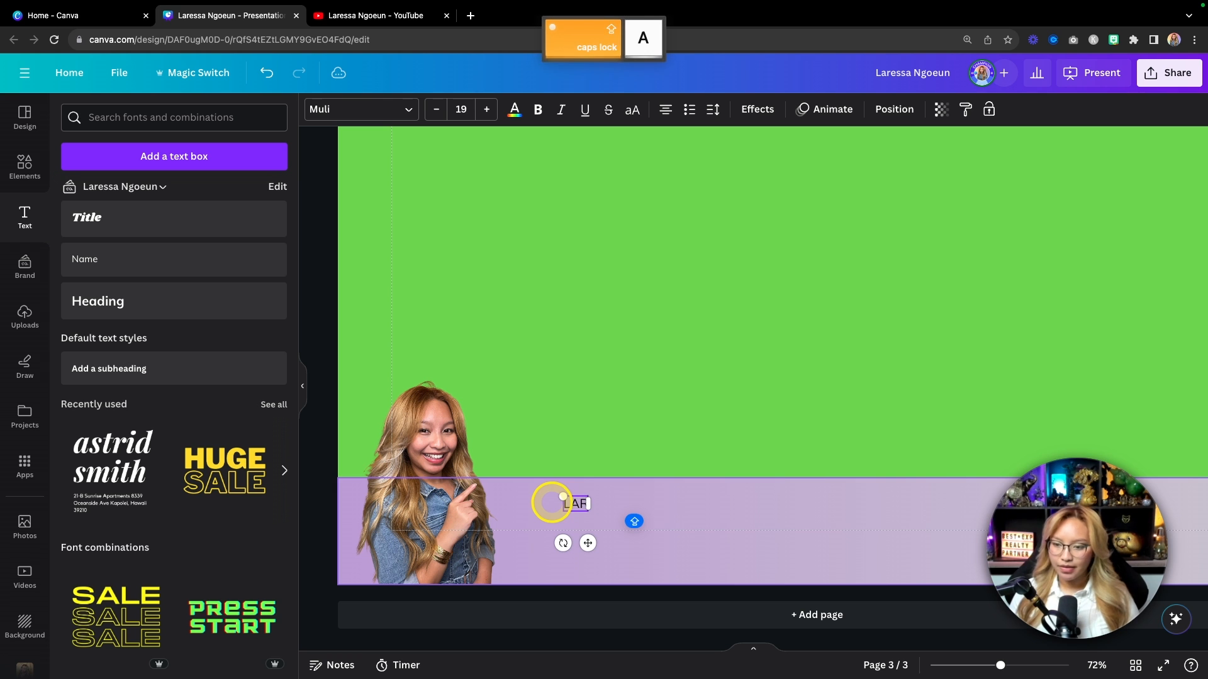
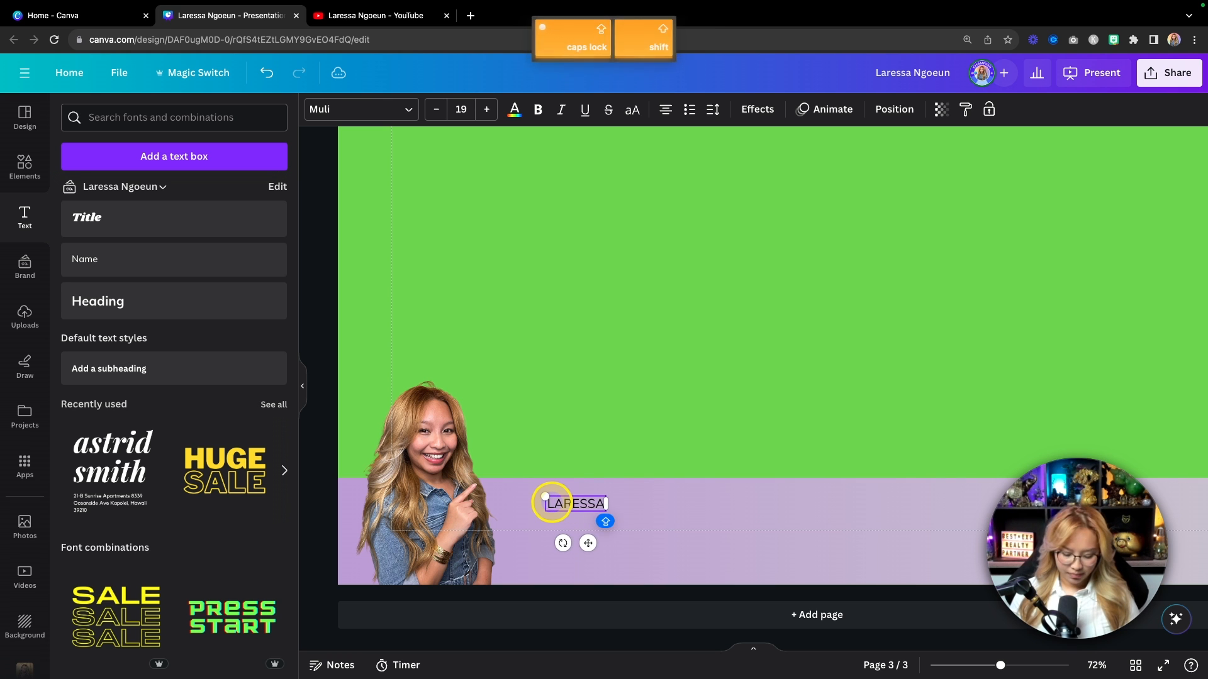
pyautogui.press('Return')
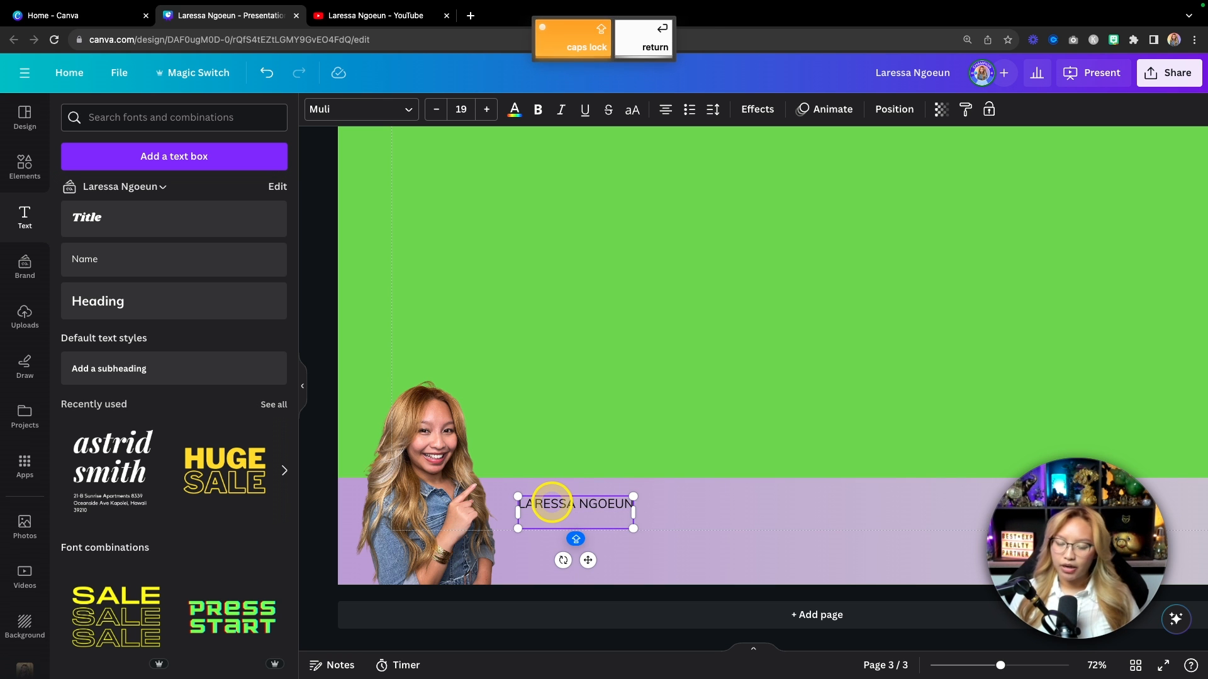
pyautogui.click(663, 112)
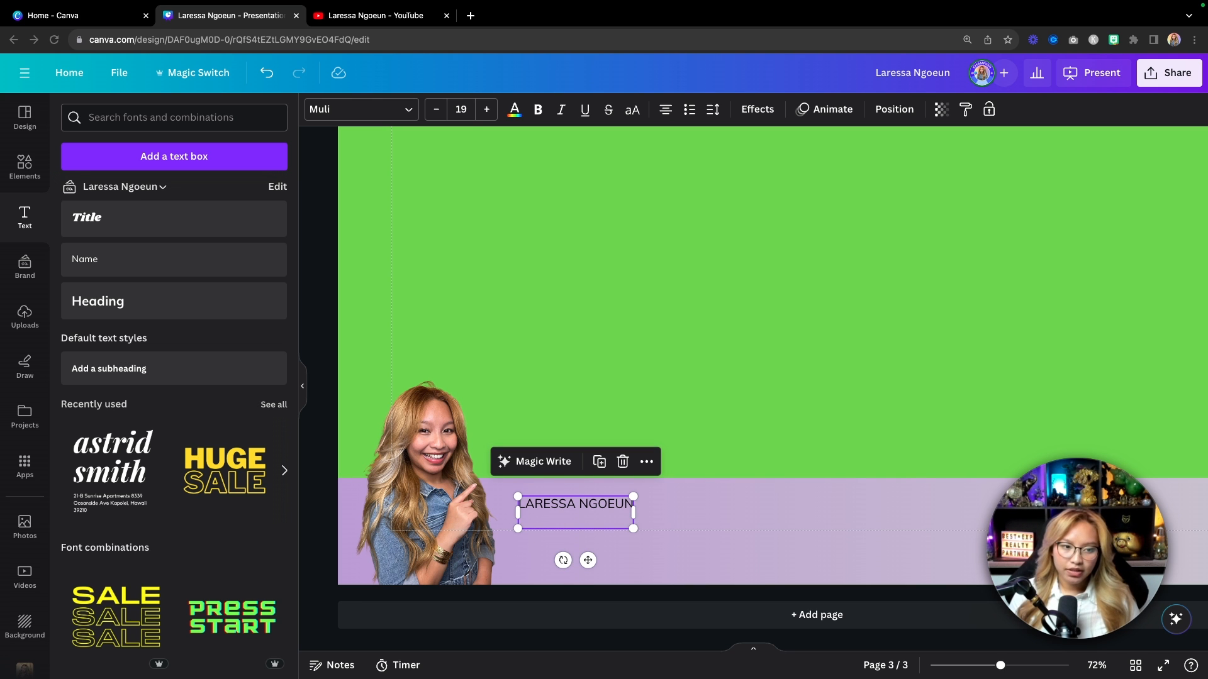
pyautogui.press('super+c')
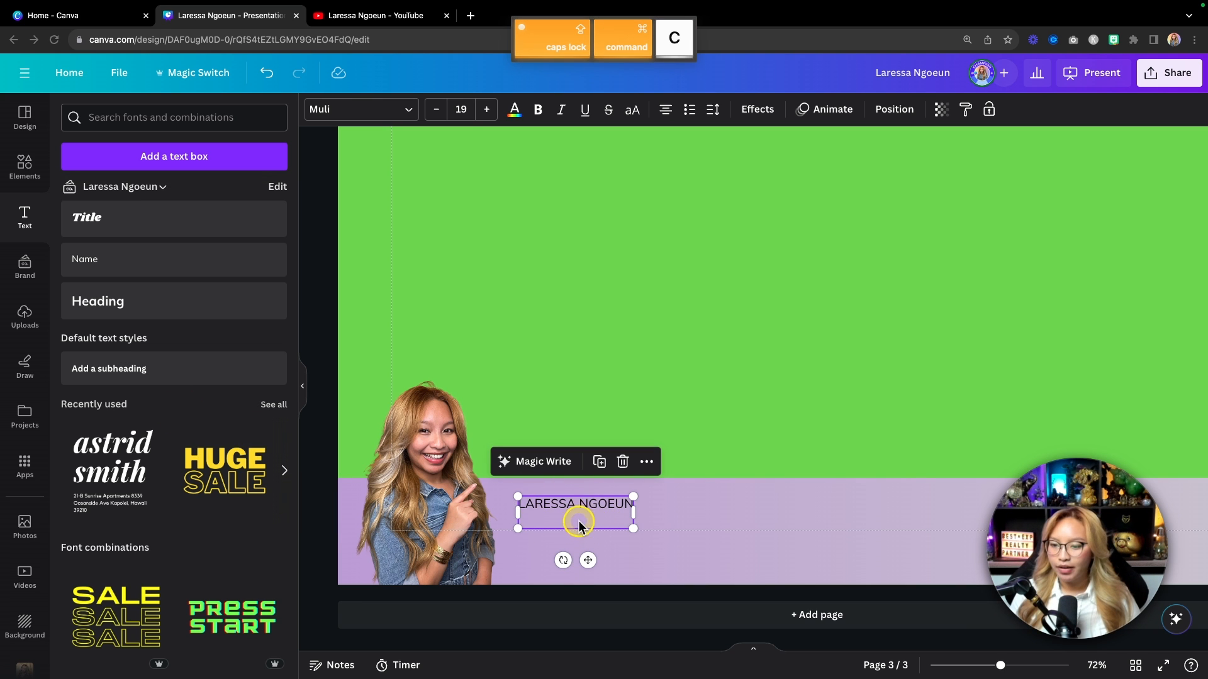
pyautogui.click(539, 523)
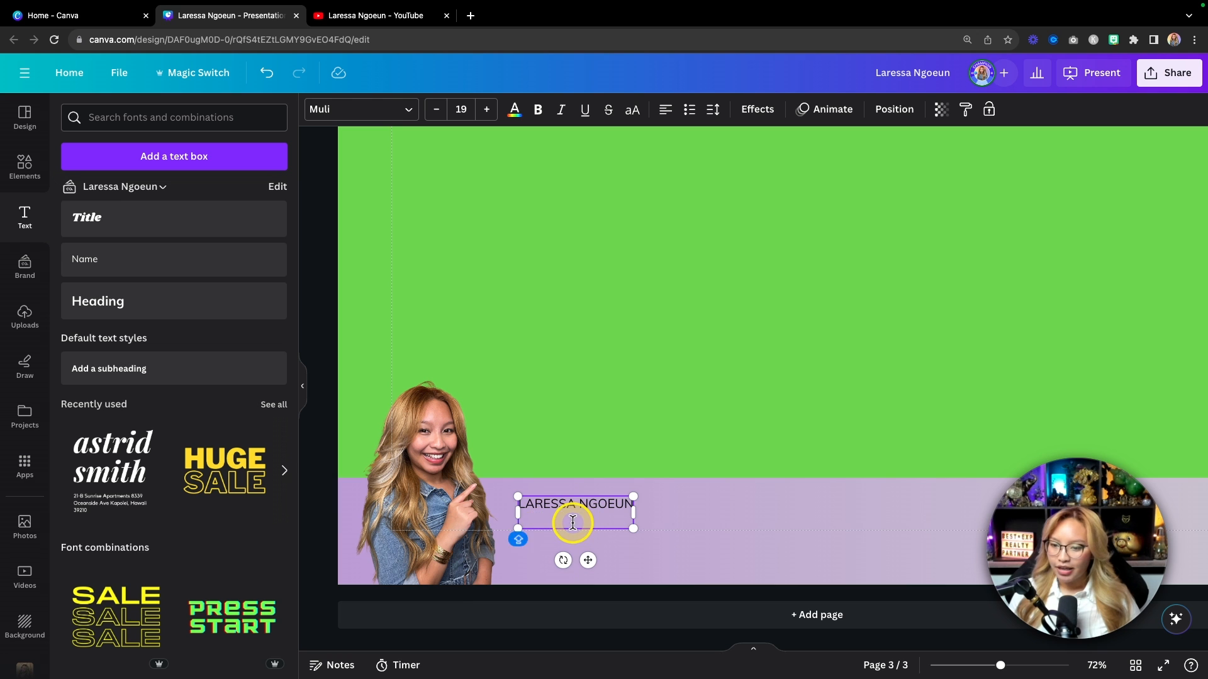
pyautogui.press('super+v')
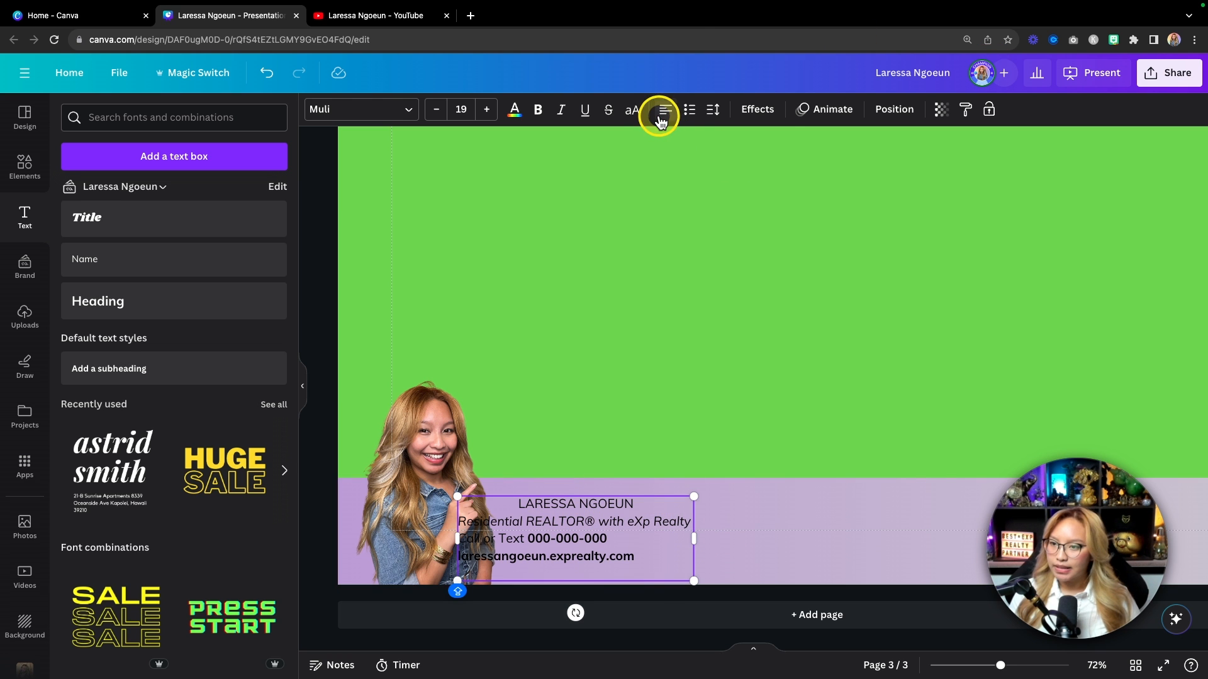
# Step: Left-align the contact block, shift it right, drop the empty last line, and bold the name
pyautogui.click(693, 523)
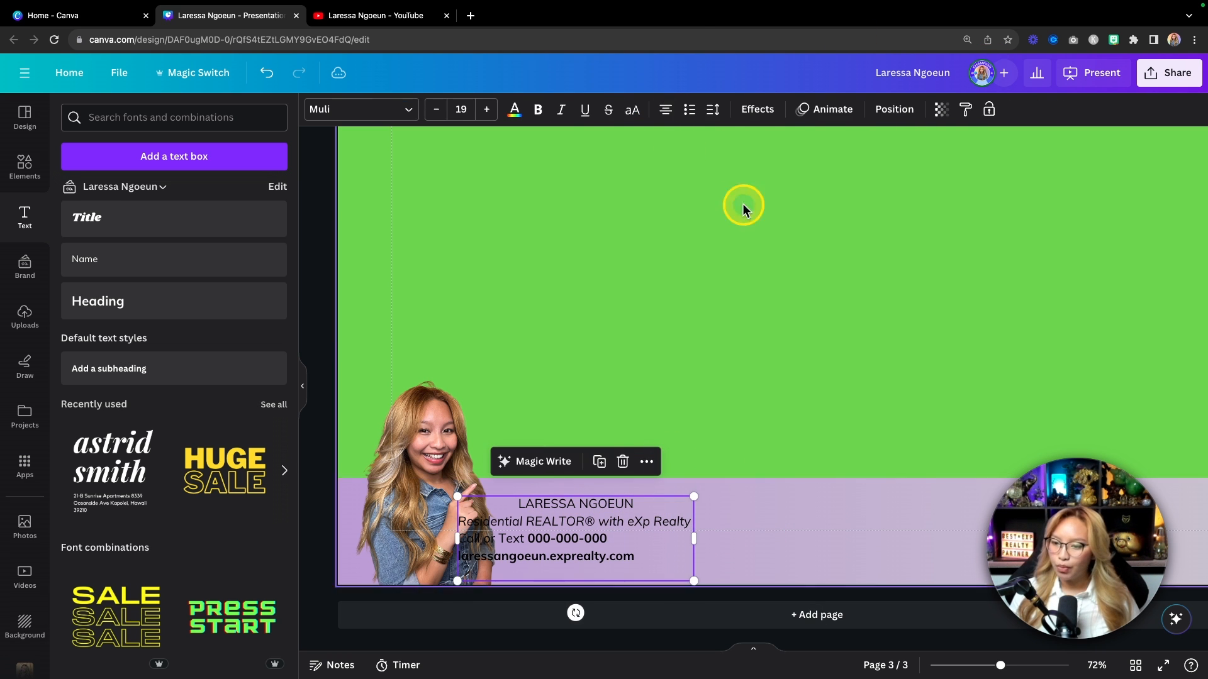
pyautogui.click(664, 113)
pyautogui.click(664, 114)
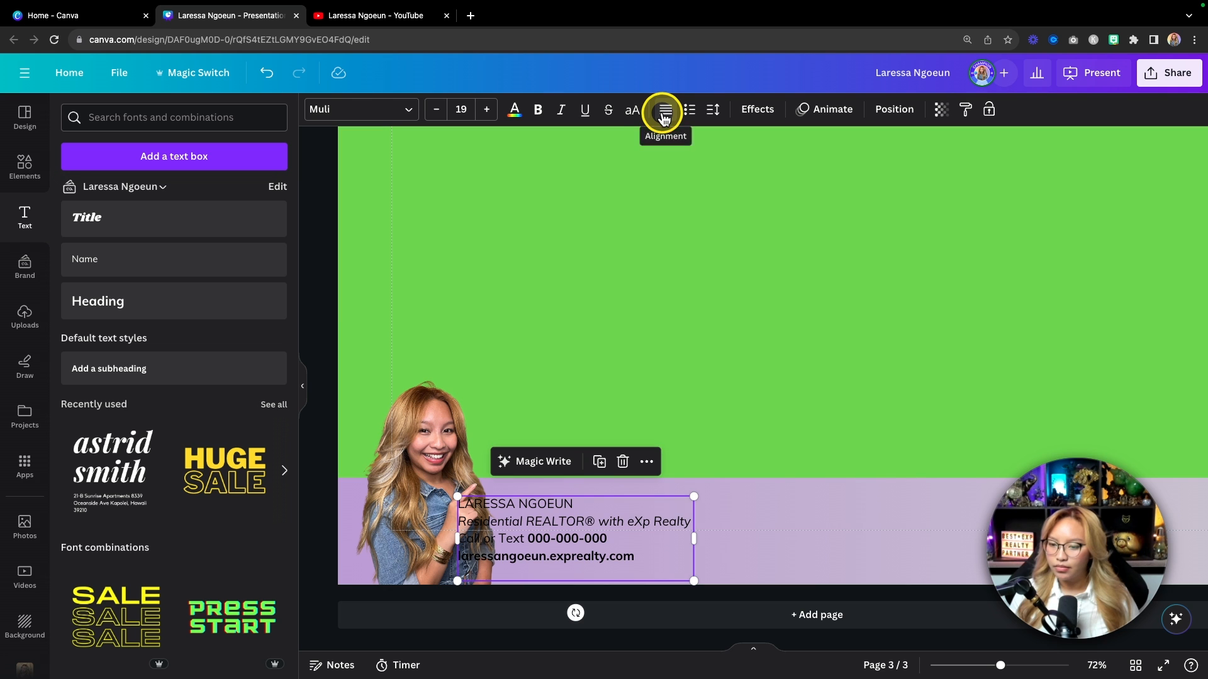
pyautogui.moveTo(590, 528); pyautogui.dragTo(643, 528)
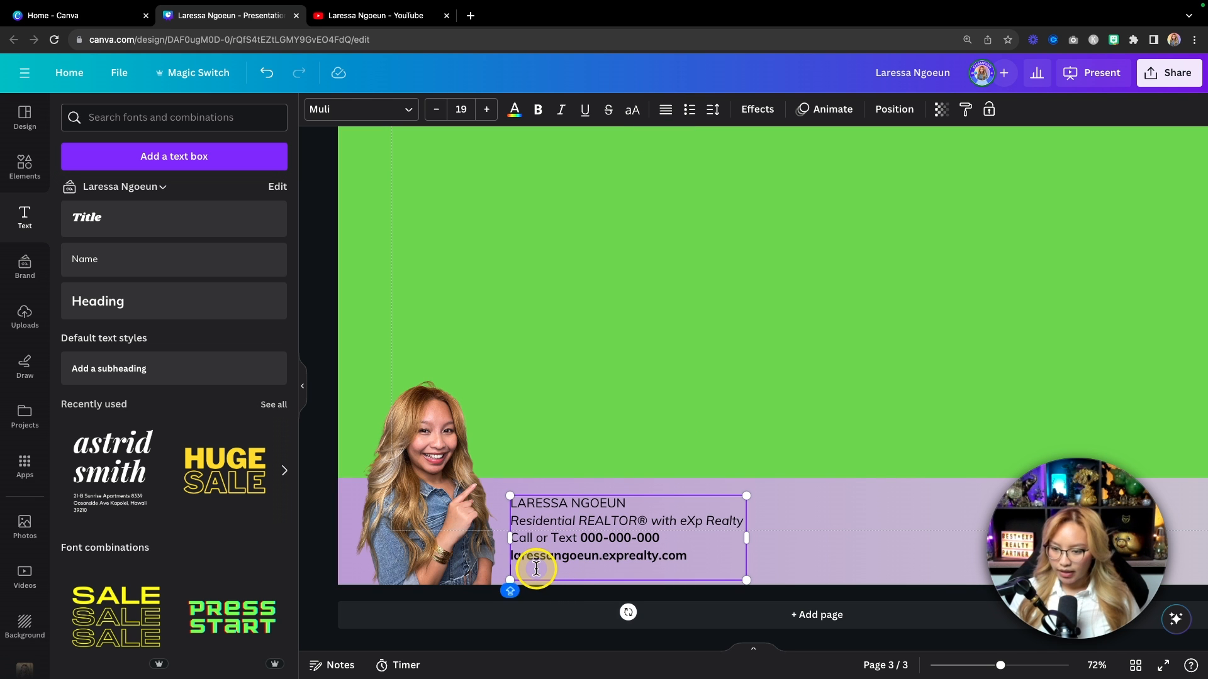
pyautogui.press('BackSpace')
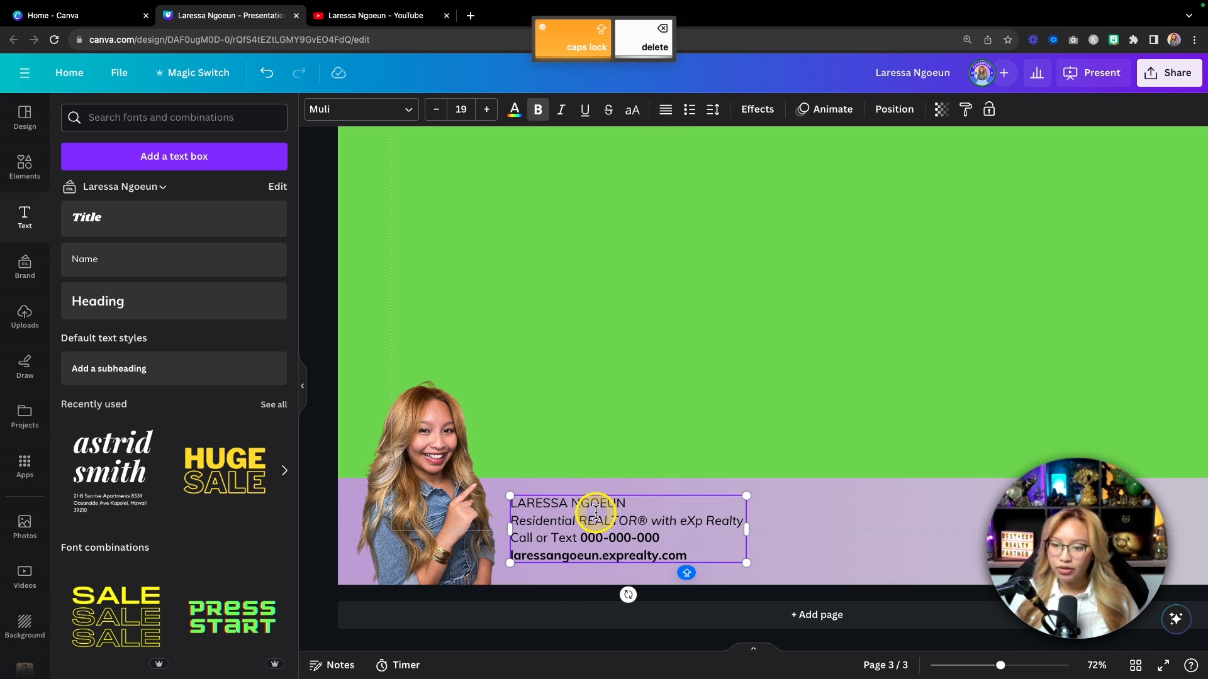
pyautogui.moveTo(651, 500); pyautogui.dragTo(548, 500)
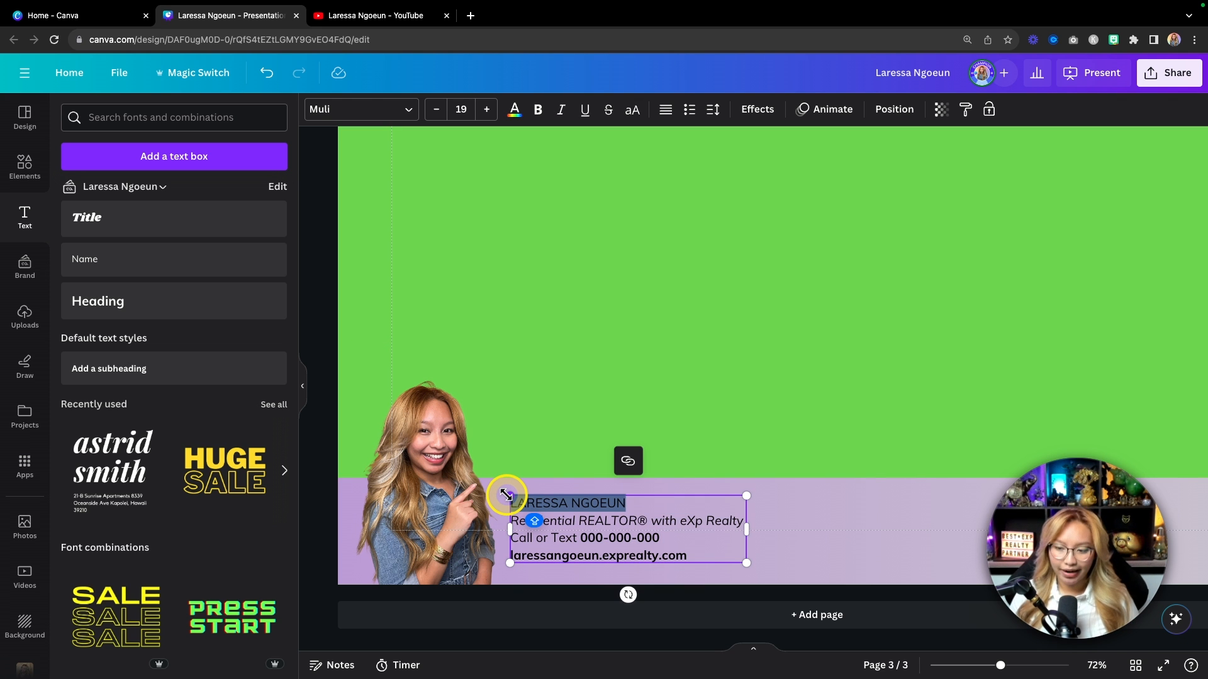
pyautogui.press('super+b')
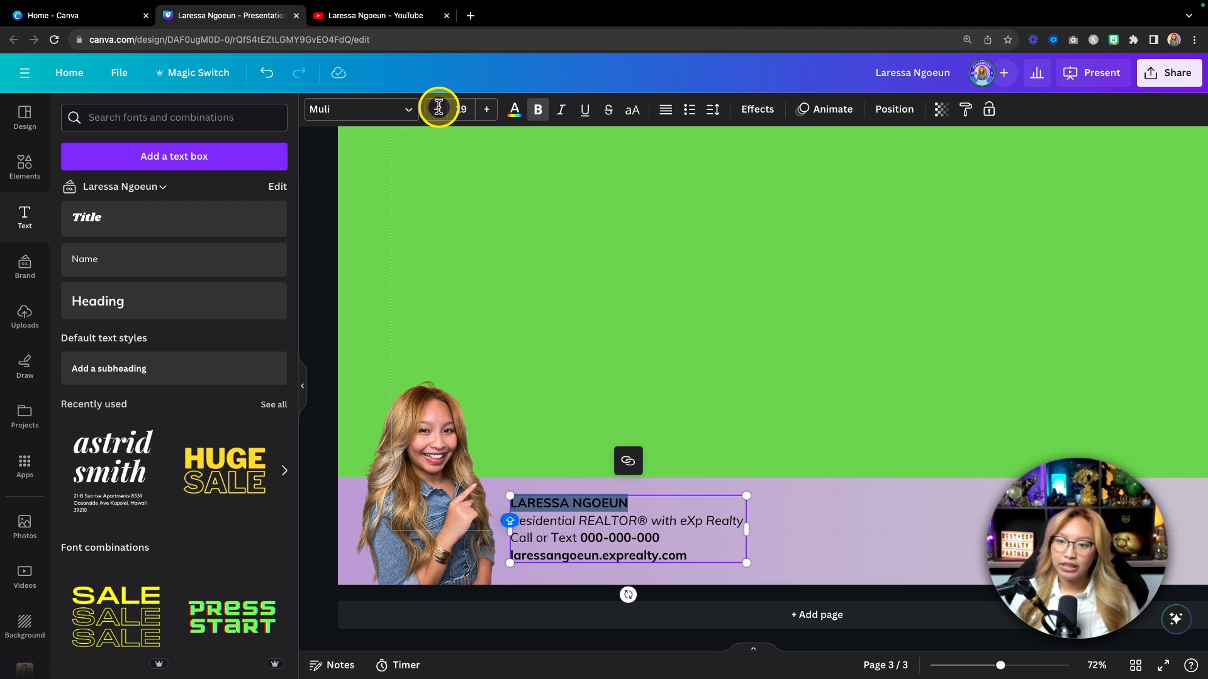
# Step: Set the name line to Muli Black and increase its font size
pyautogui.click(375, 112)
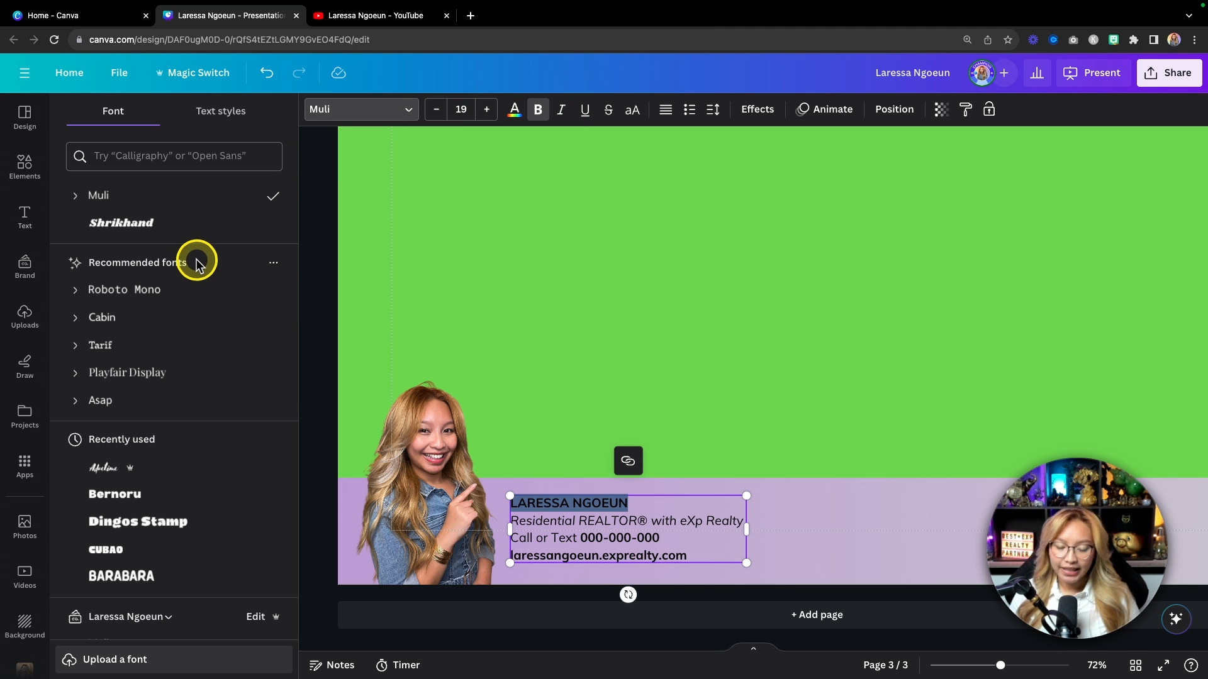
pyautogui.click(75, 197)
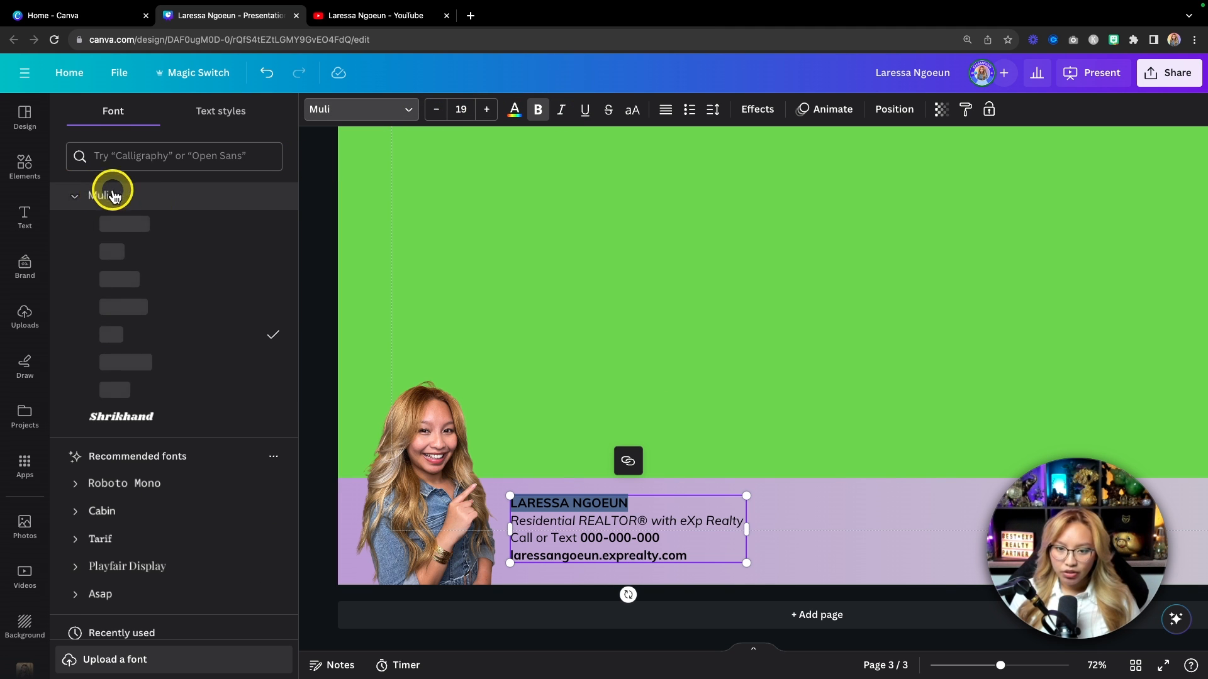
pyautogui.click(153, 393)
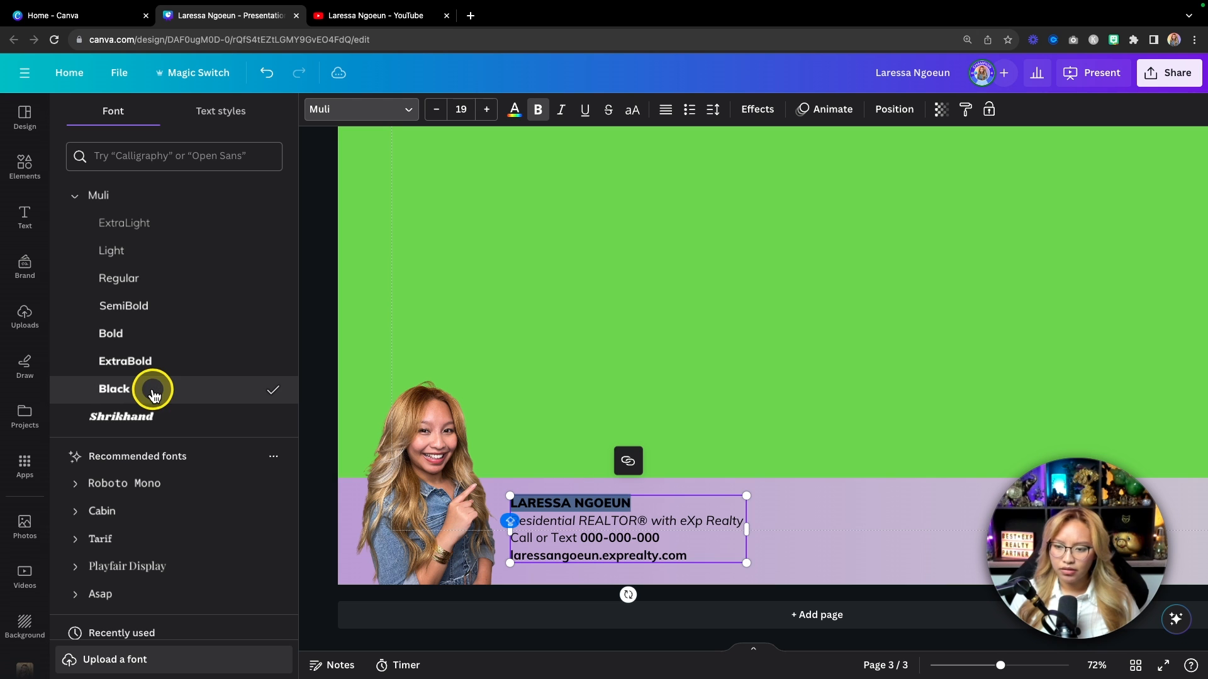
pyautogui.click(486, 111)
pyautogui.click(486, 111)
pyautogui.click(486, 110)
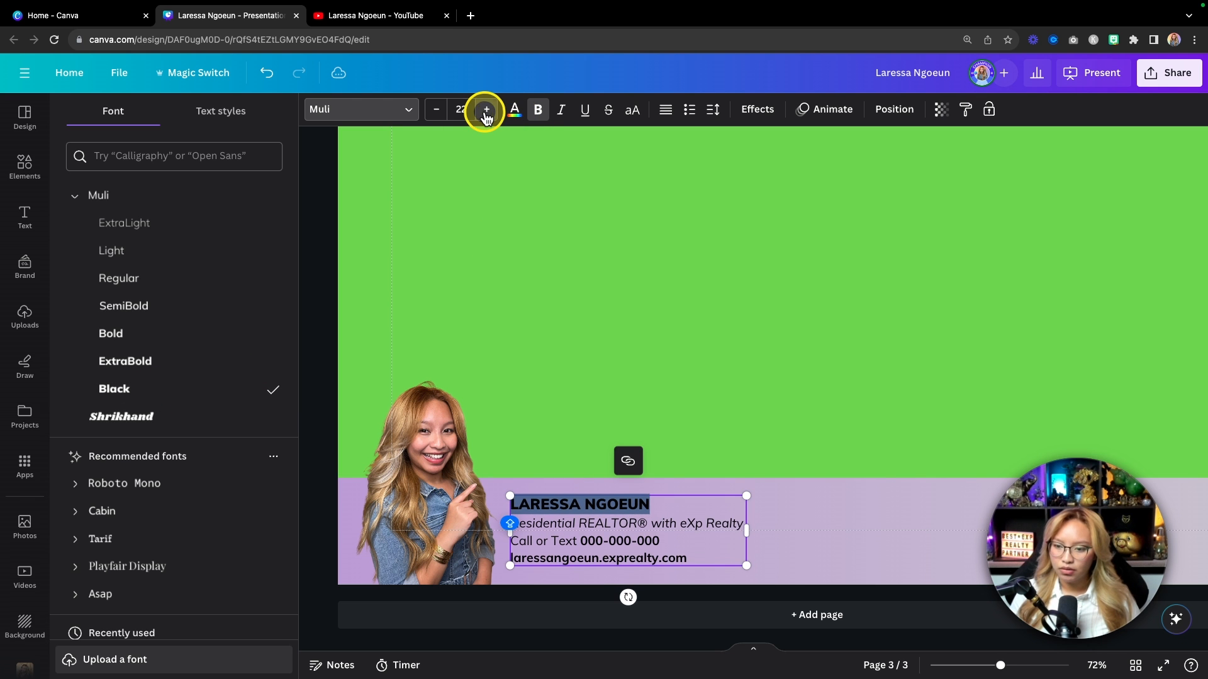
# Step: Scale up the whole contact text block and nudge it slightly upward
pyautogui.moveTo(747, 565); pyautogui.dragTo(782, 577)
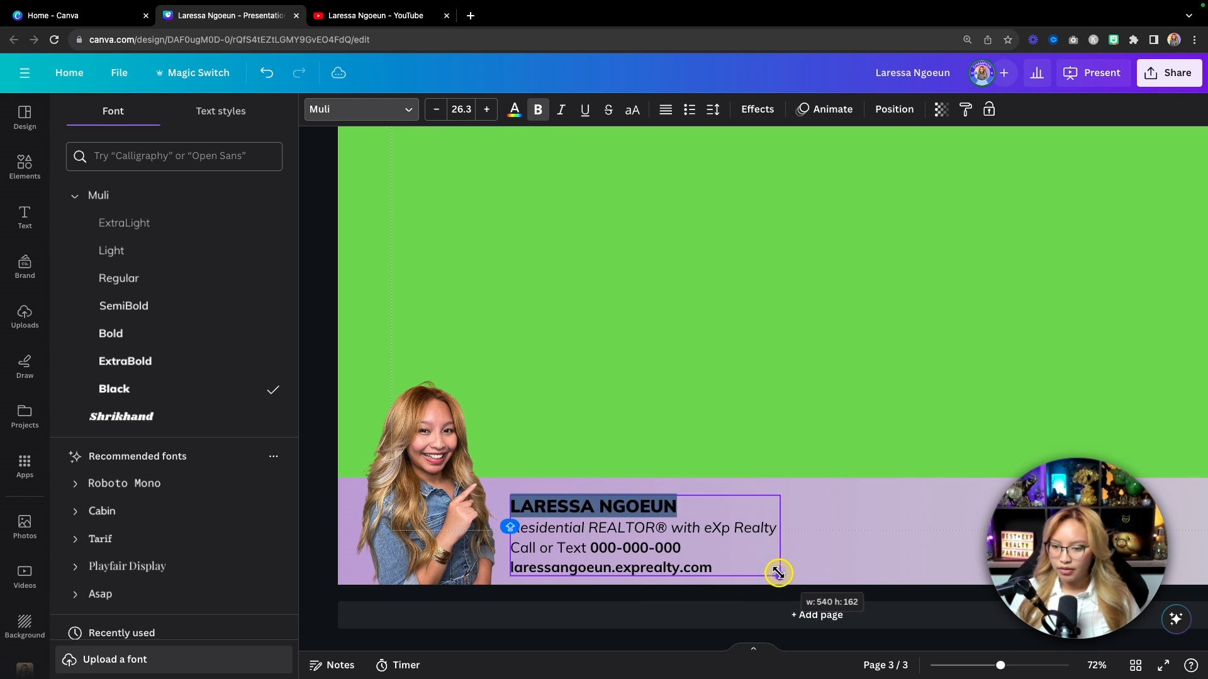
pyautogui.click(830, 534)
pyautogui.moveTo(615, 544); pyautogui.dragTo(613, 537)
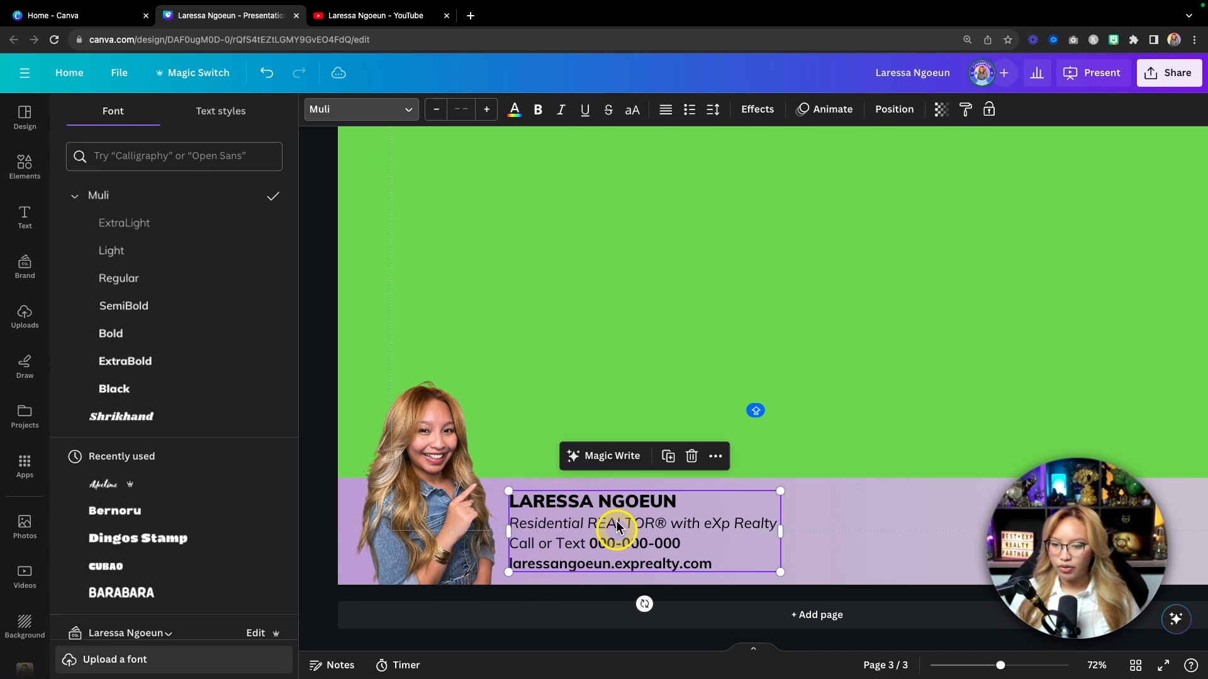
pyautogui.click(608, 418)
pyautogui.scroll(-5, 608, 418)
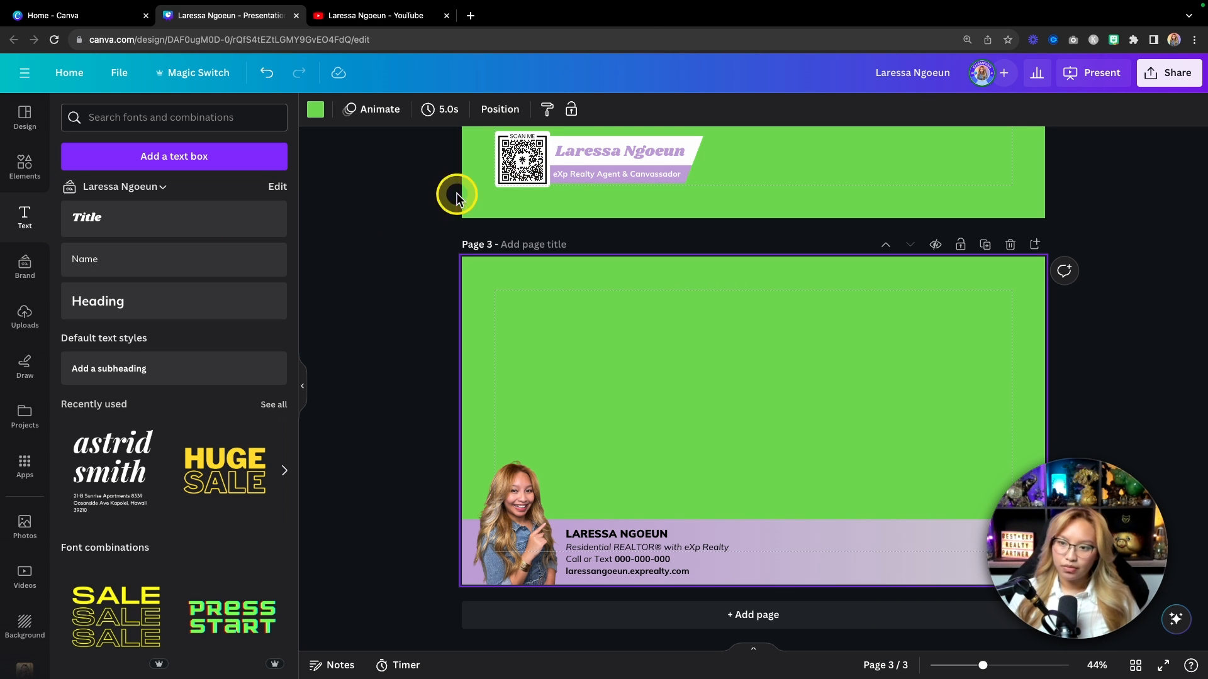
# Step: Copy the QR code from page 2 onto page 3's banner and raise the banner group to mid-page
pyautogui.click(508, 162)
pyautogui.moveTo(509, 163); pyautogui.dragTo(984, 552)
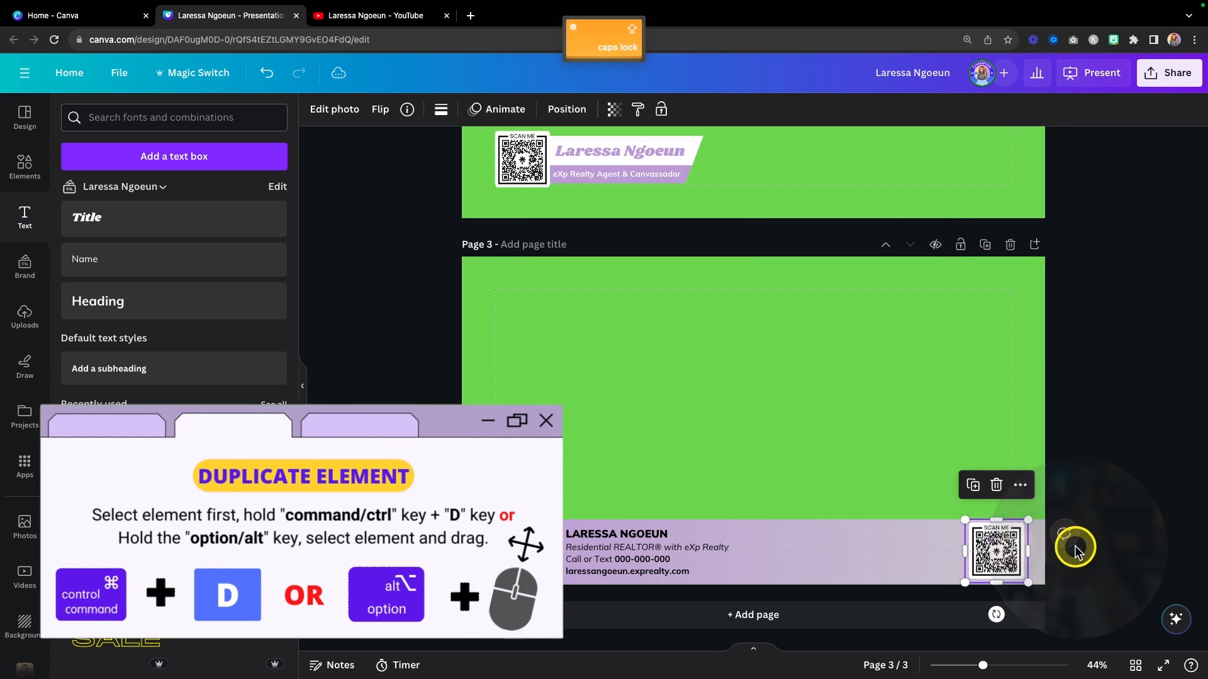
pyautogui.scroll(5, 982, 551)
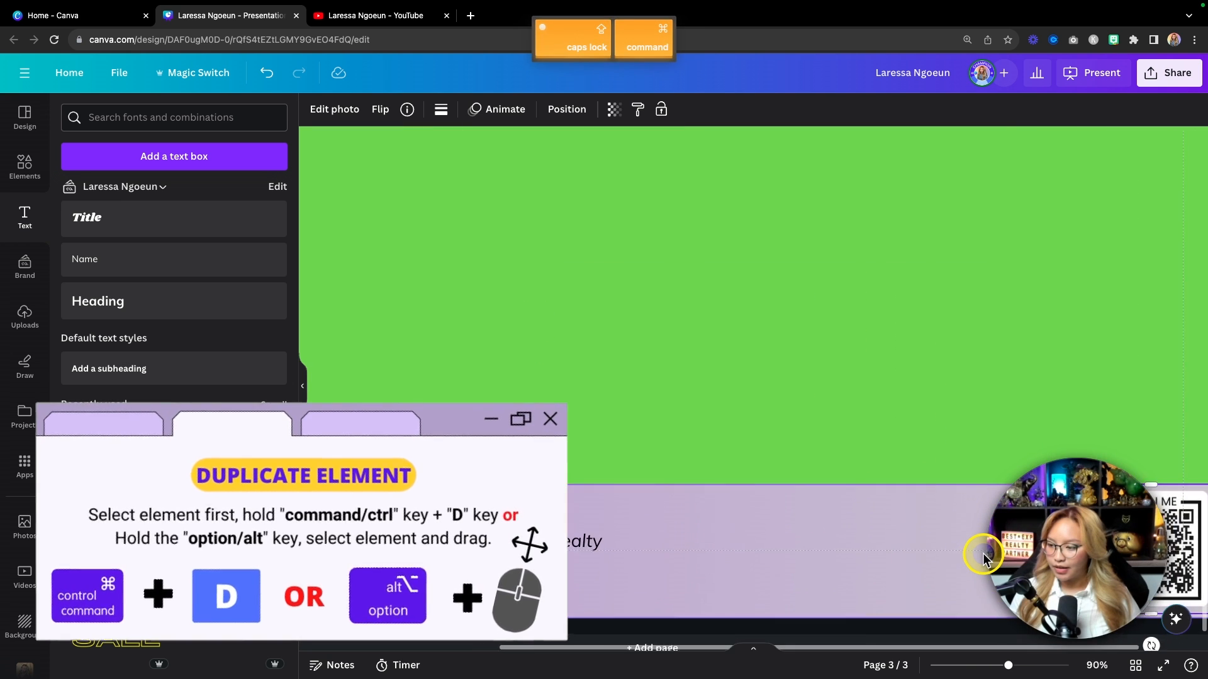
pyautogui.click(774, 488)
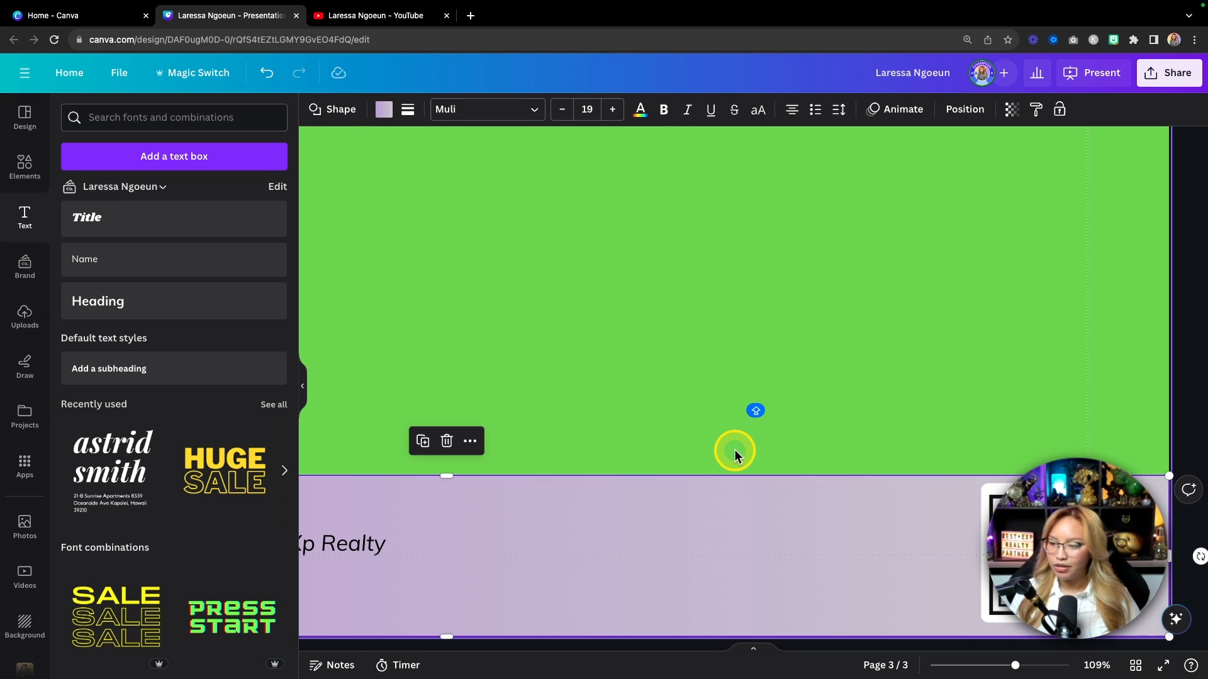
pyautogui.scroll(-5, 723, 448)
pyautogui.moveTo(347, 399); pyautogui.dragTo(1201, 588)
pyautogui.moveTo(900, 551); pyautogui.dragTo(909, 350)
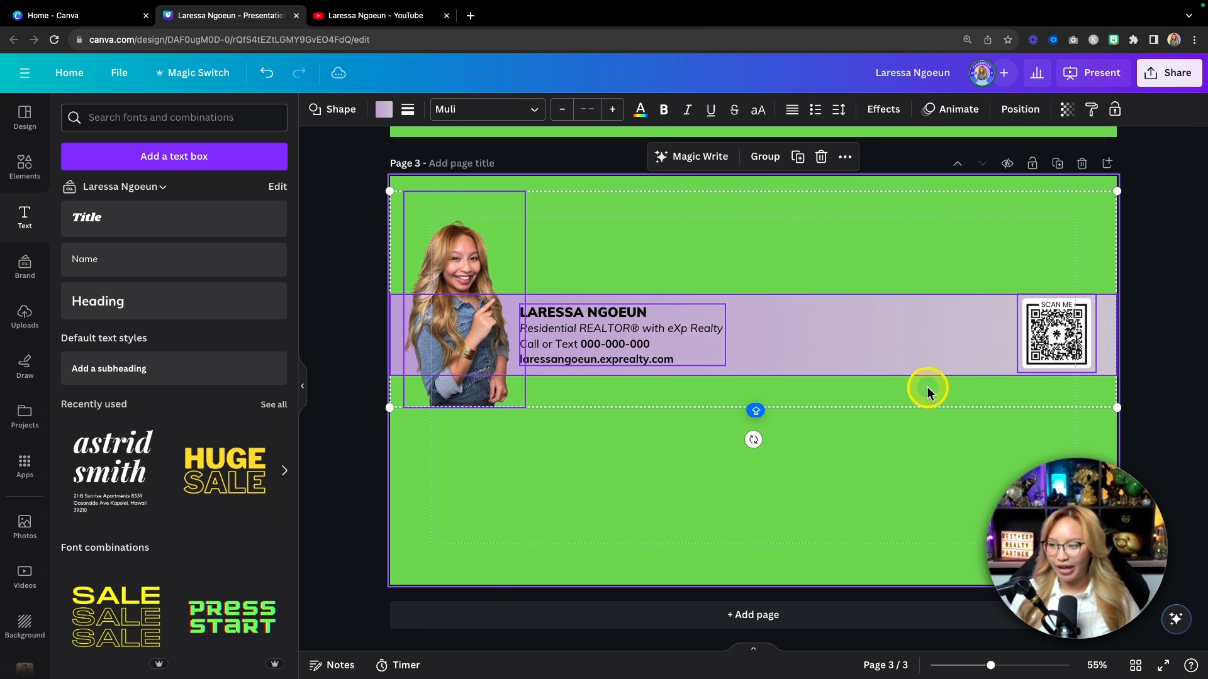
# Step: Shrink the copied SCAN ME QR code to 193 by 193 at the banner's right end
pyautogui.scroll(2, 930, 411)
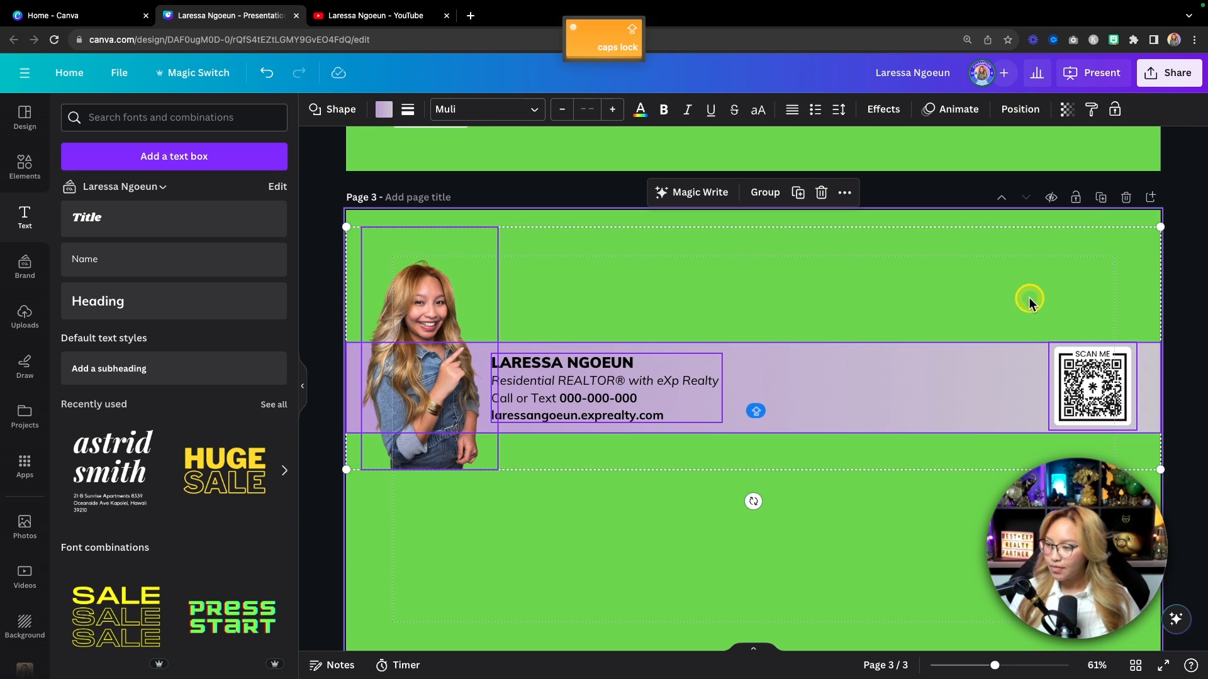
pyautogui.click(1102, 384)
pyautogui.moveTo(1058, 341); pyautogui.dragTo(1108, 378)
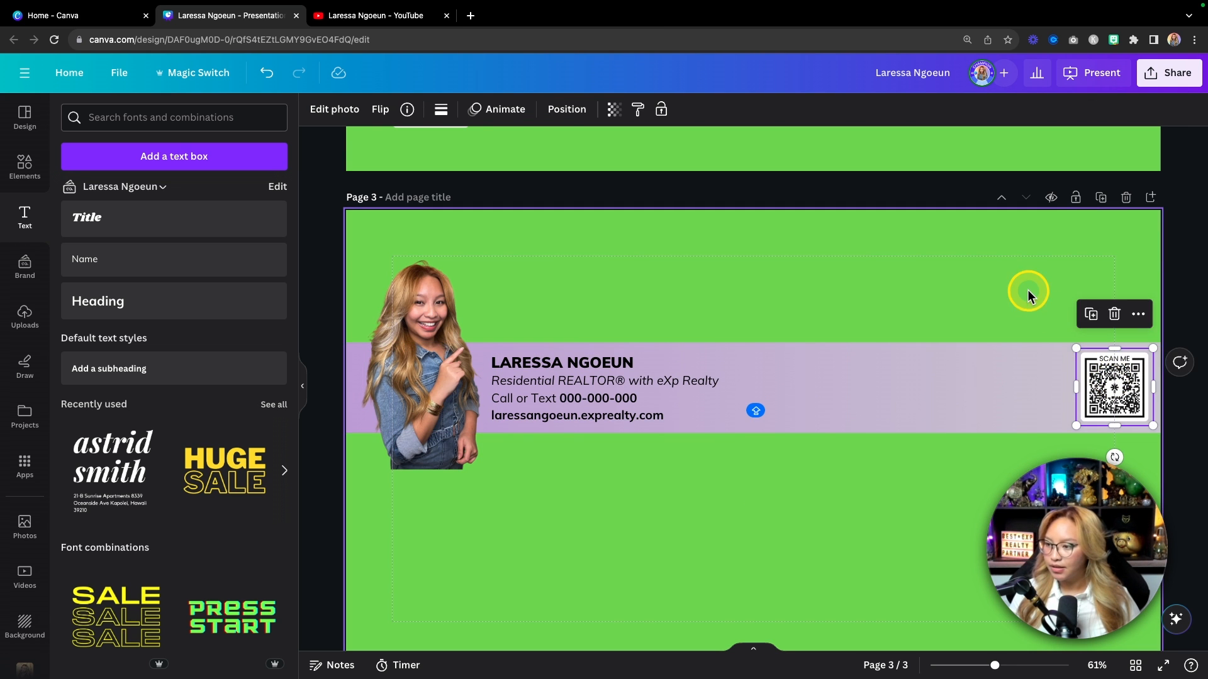
pyautogui.click(1020, 281)
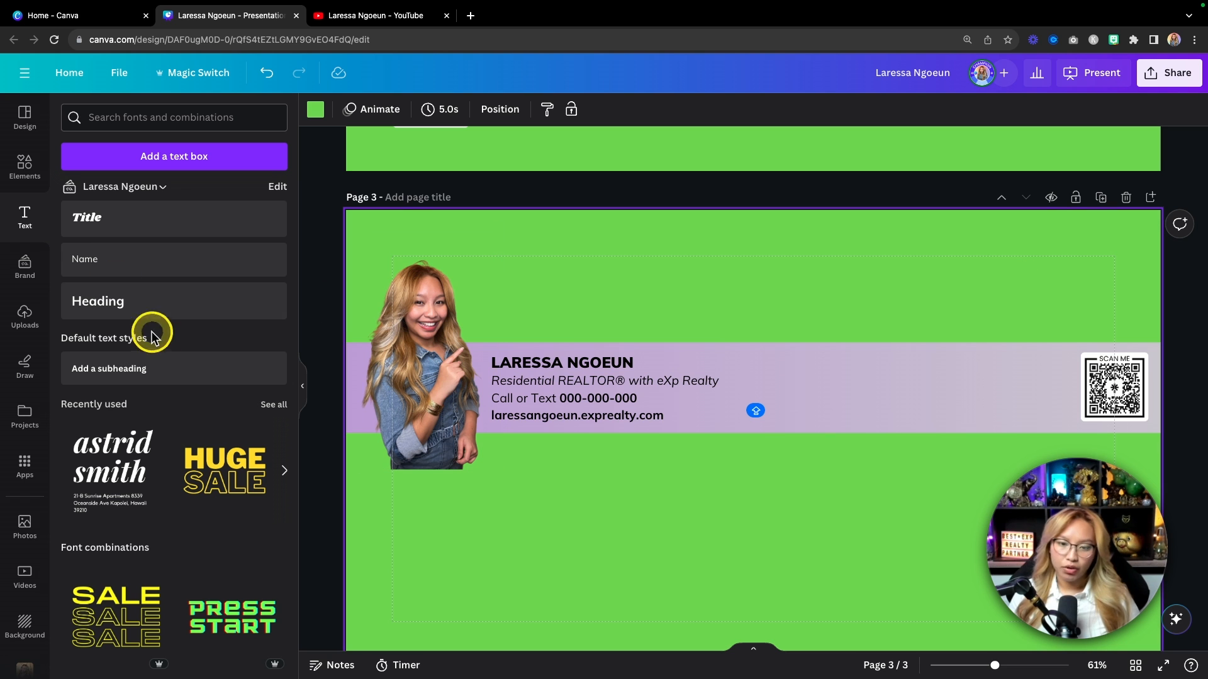
# Step: Copy the eXp Realty logo from the brand kit onto page 3's banner beside the QR code
pyautogui.click(30, 269)
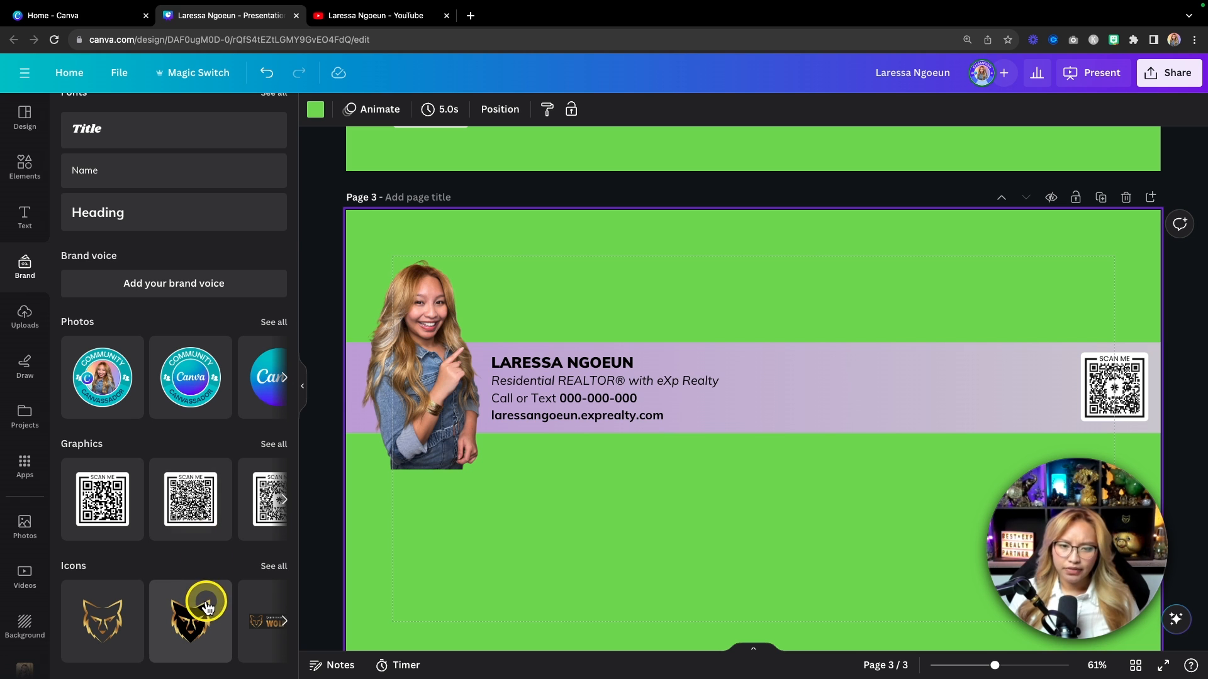
pyautogui.scroll(4, 139, 225)
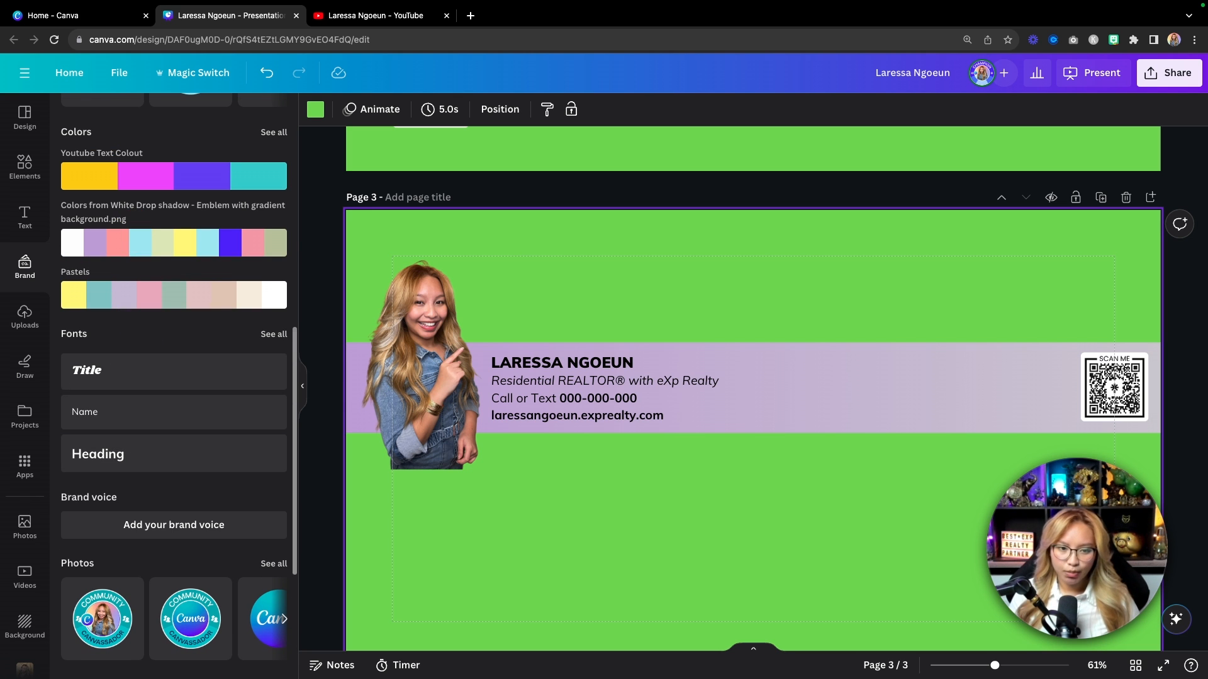
pyautogui.press('super+c')
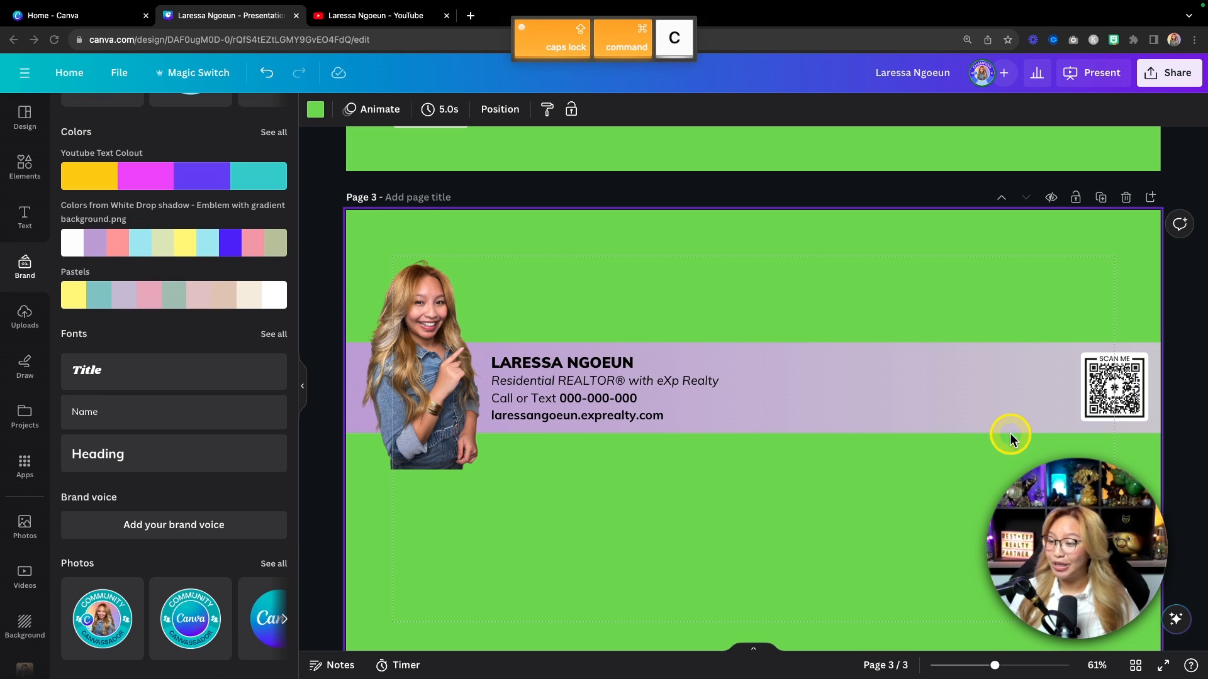
pyautogui.click(952, 406)
pyautogui.press('super+v')
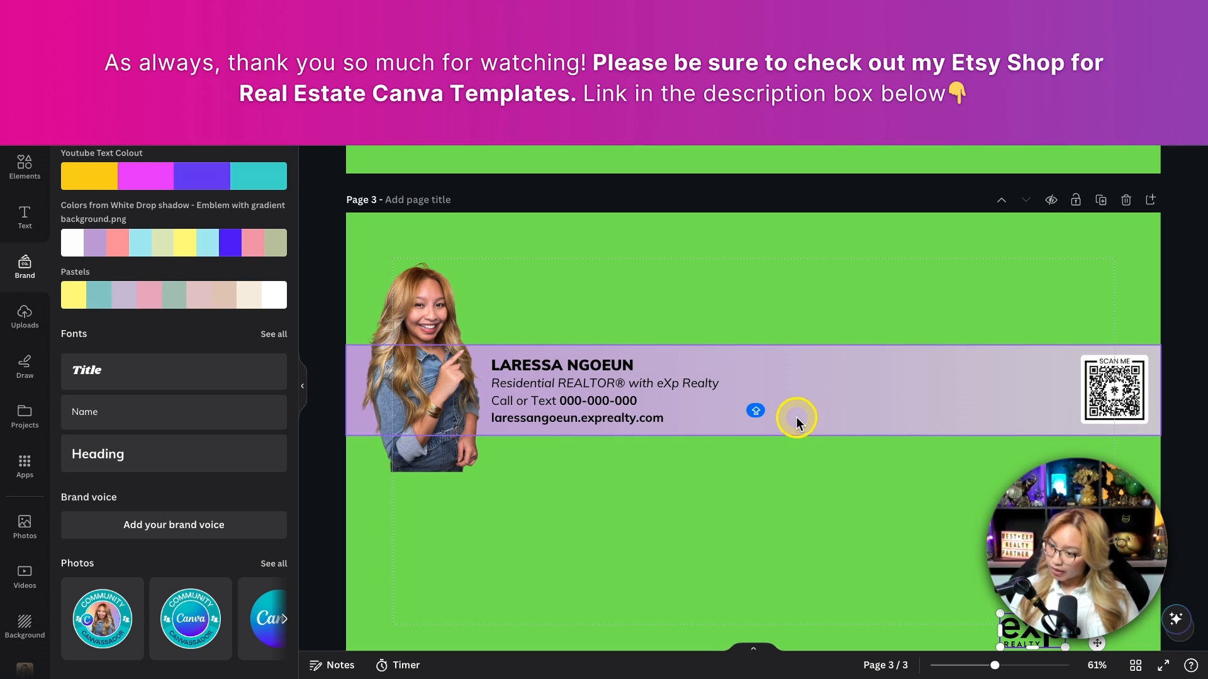
pyautogui.scroll(-2, 1004, 440)
pyautogui.moveTo(1025, 543); pyautogui.dragTo(1037, 308)
pyautogui.click(832, 464)
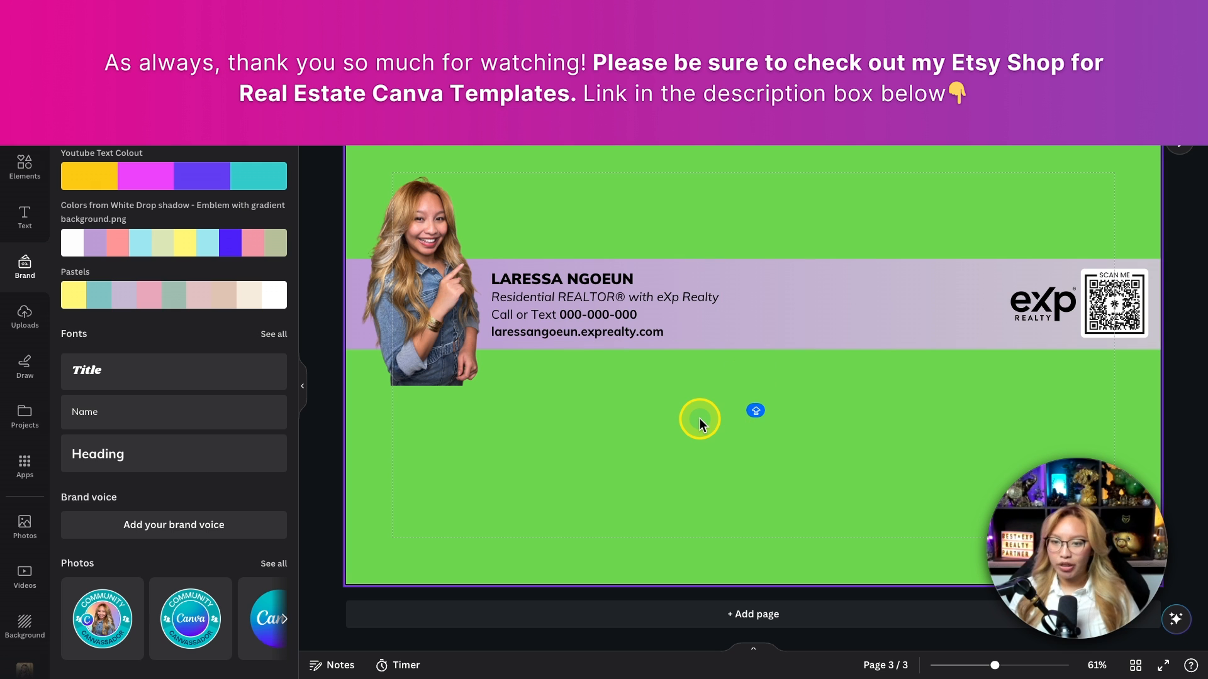
# Step: Move the whole banner group to the bottom of page 3 and nudge the eXp logo slightly up-left
pyautogui.scroll(-5, 700, 418)
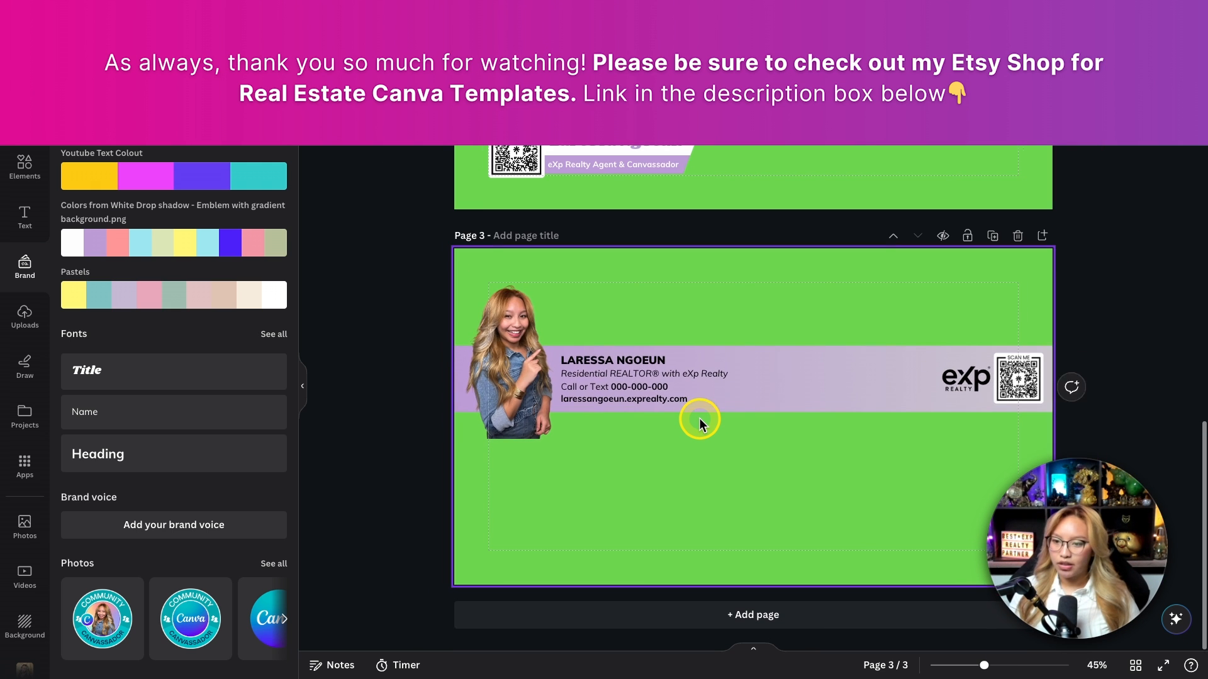
pyautogui.moveTo(406, 304); pyautogui.dragTo(1078, 455)
pyautogui.moveTo(826, 390); pyautogui.dragTo(825, 563)
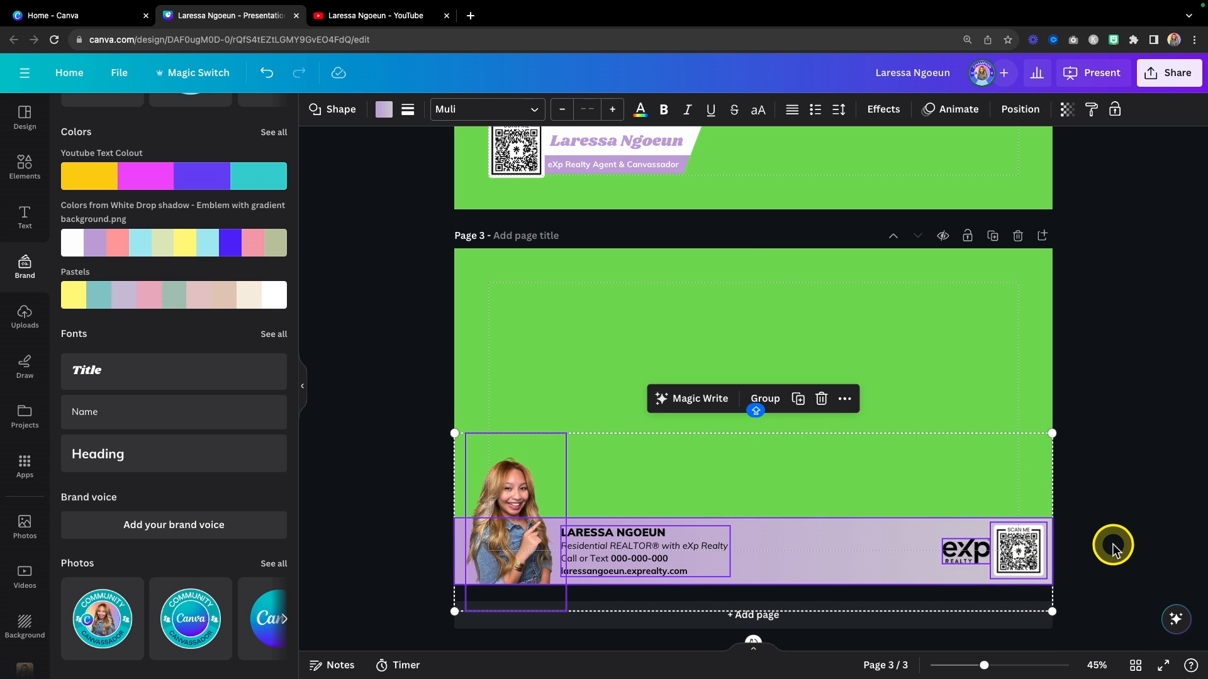
pyautogui.click(979, 385)
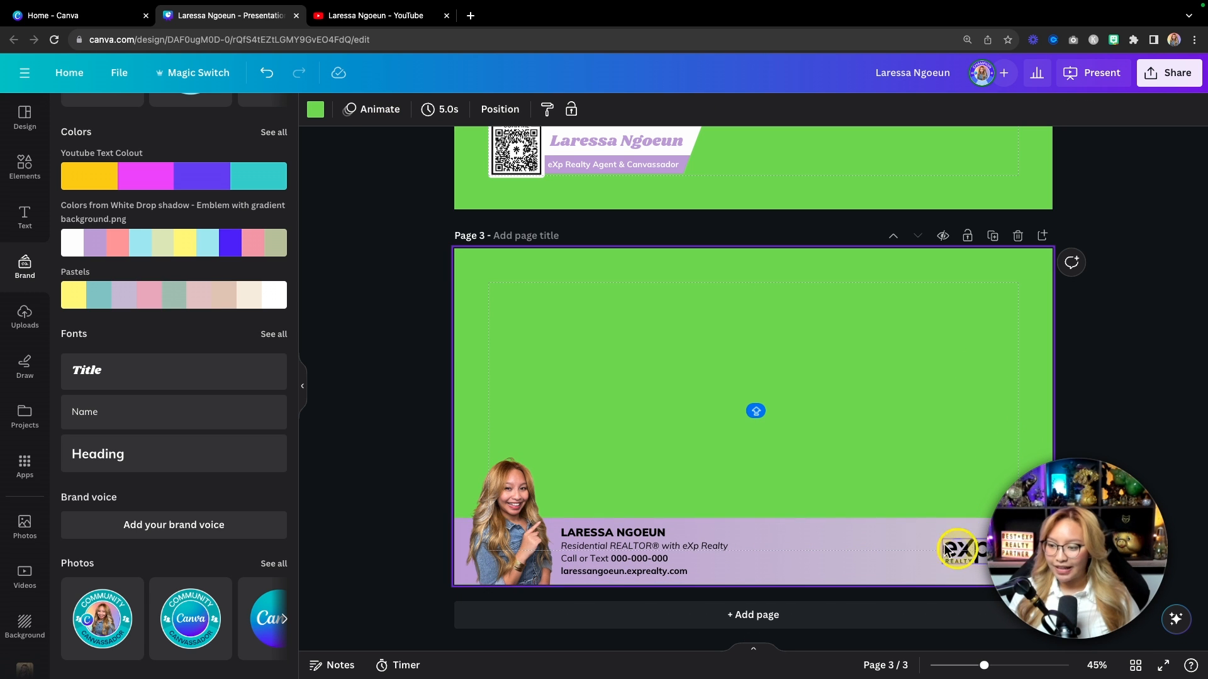
pyautogui.click(952, 563)
pyautogui.moveTo(952, 564); pyautogui.dragTo(947, 558)
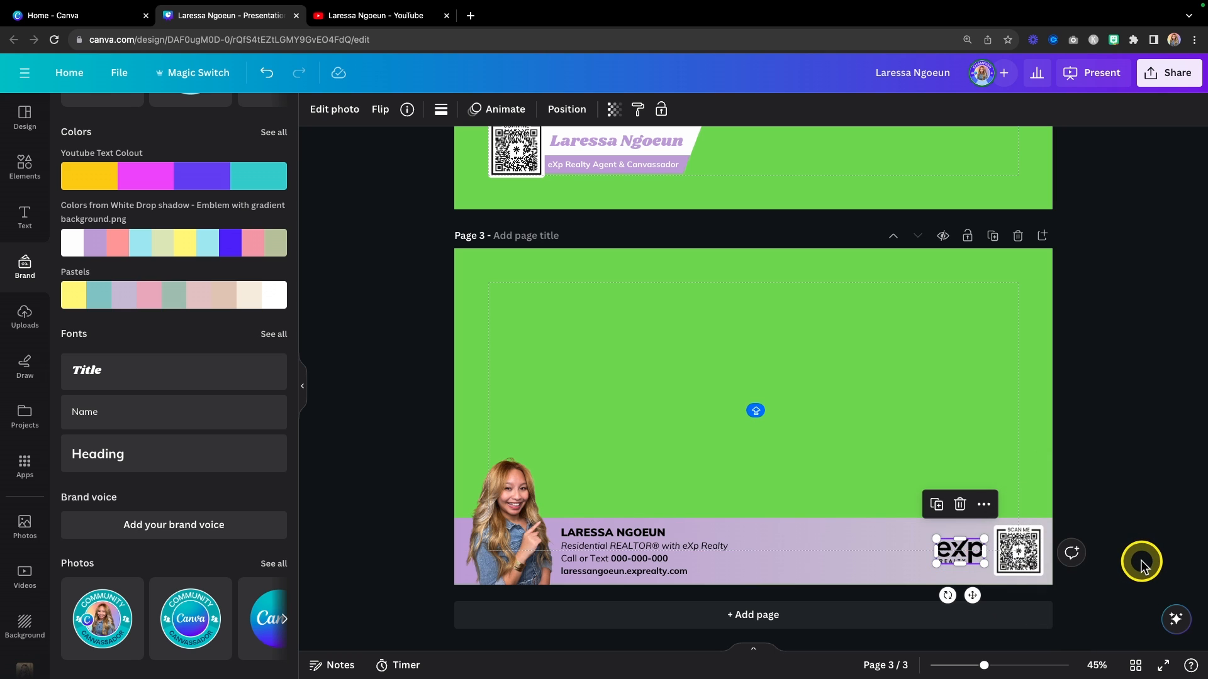
pyautogui.click(984, 379)
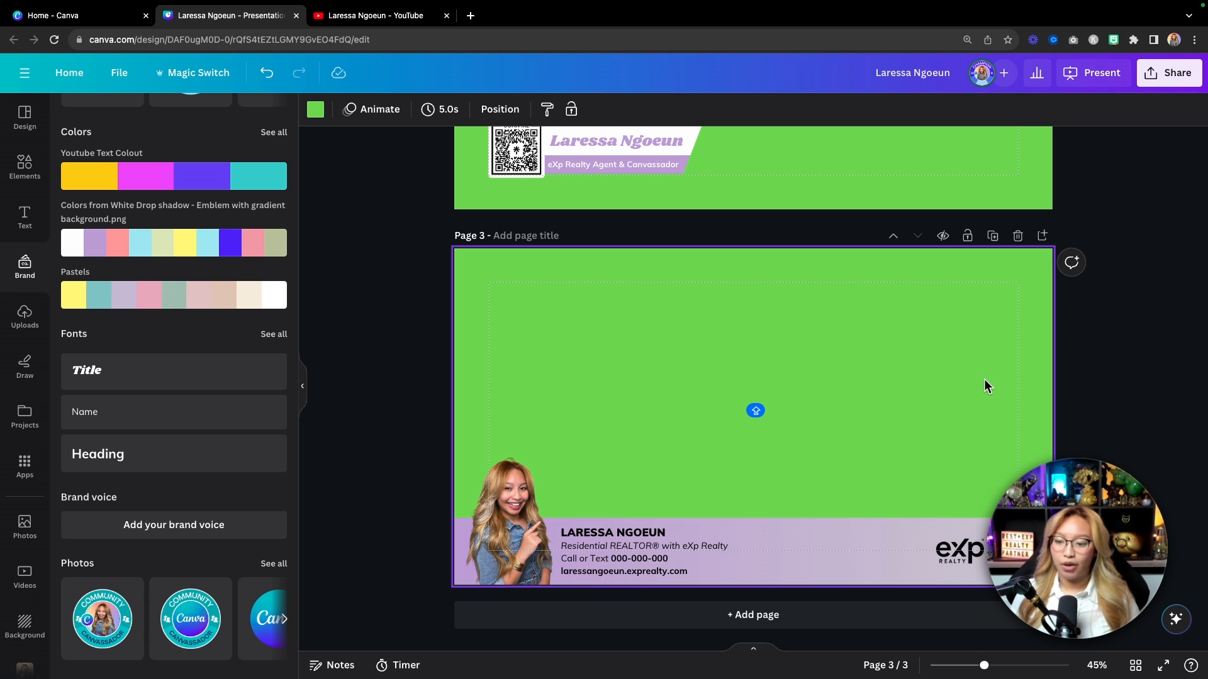
pyautogui.click(982, 378)
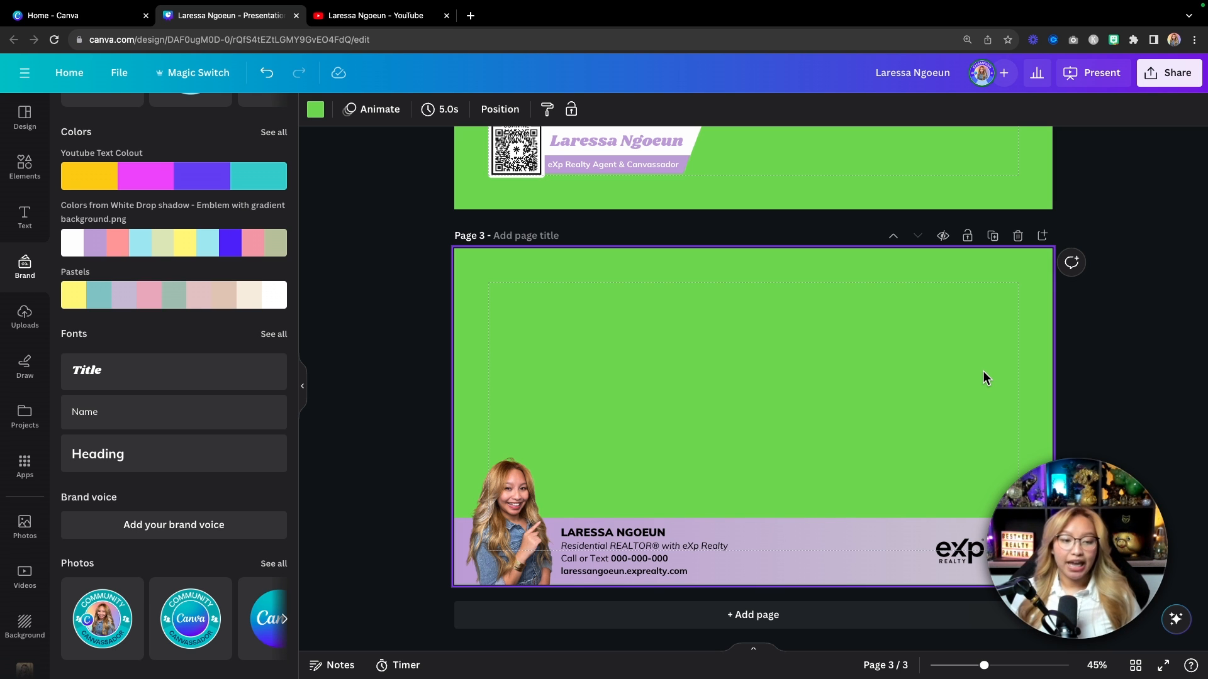
pyautogui.click(981, 373)
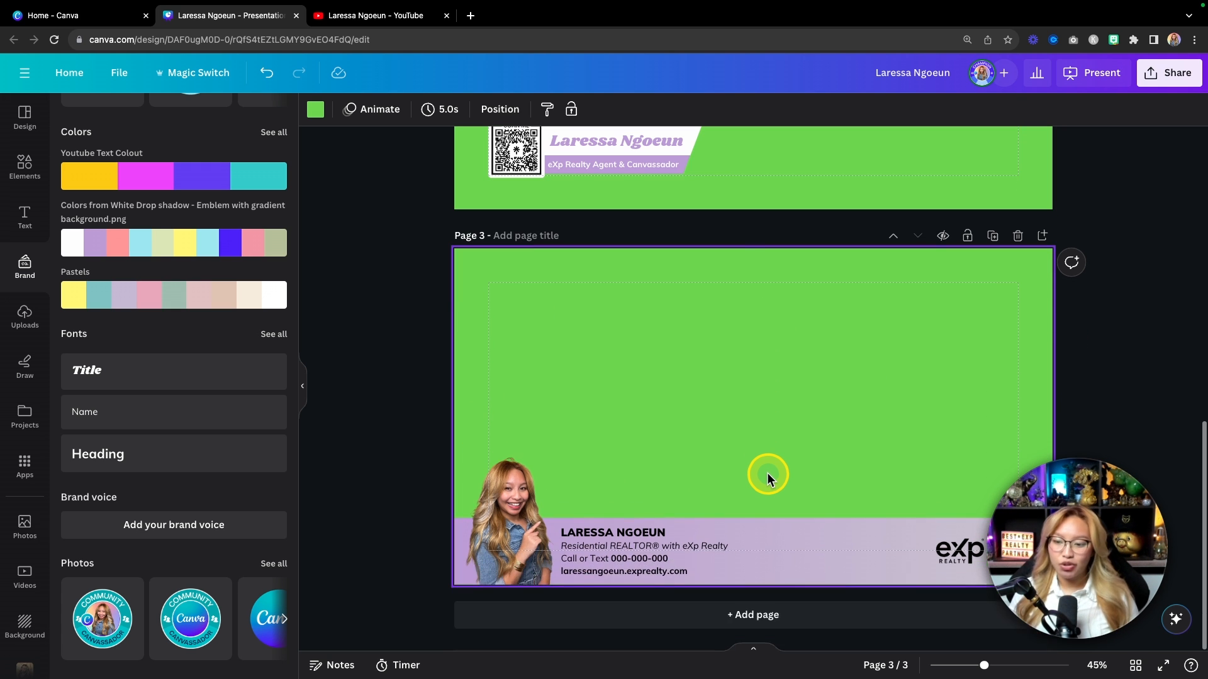
pyautogui.click(541, 566)
pyautogui.click(652, 549)
pyautogui.scroll(5, 678, 357)
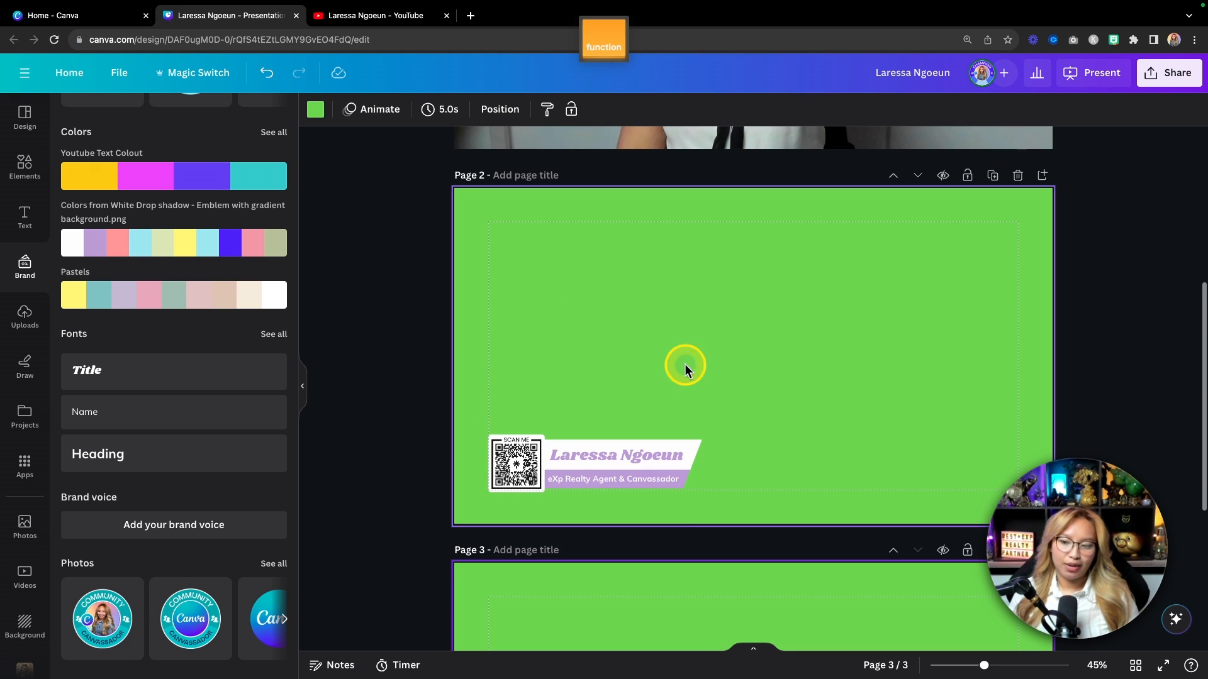
pyautogui.scroll(-2, 892, 407)
pyautogui.scroll(-3, 892, 407)
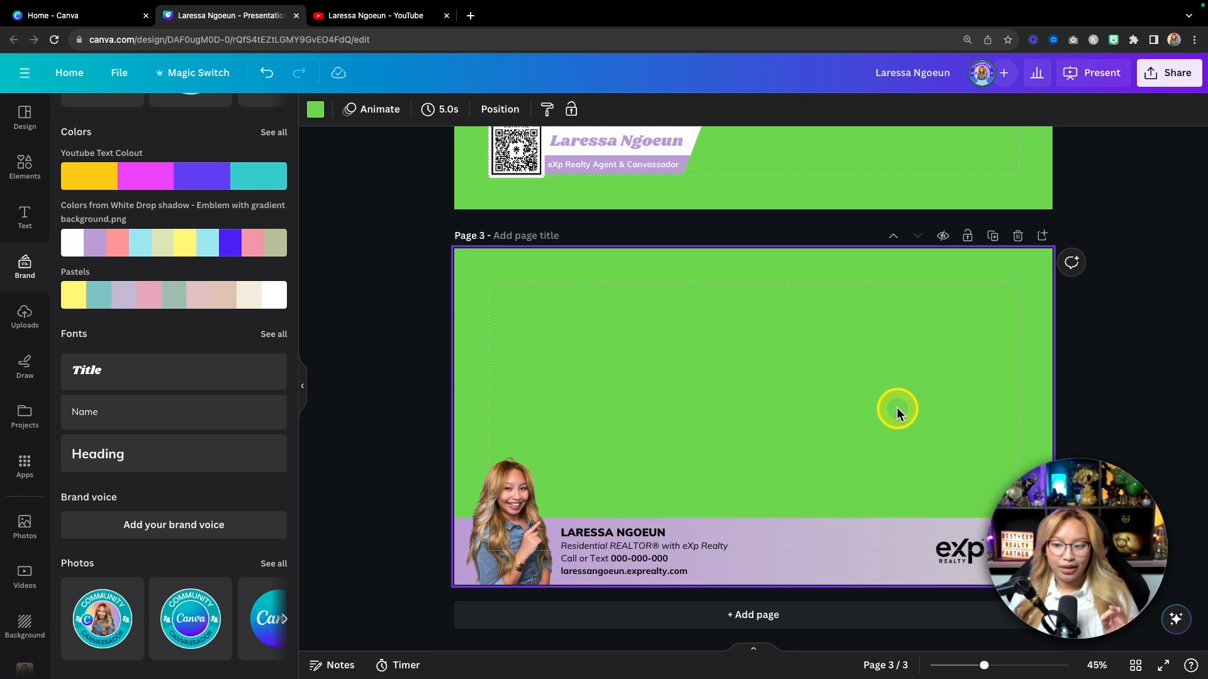
pyautogui.scroll(3, 715, 427)
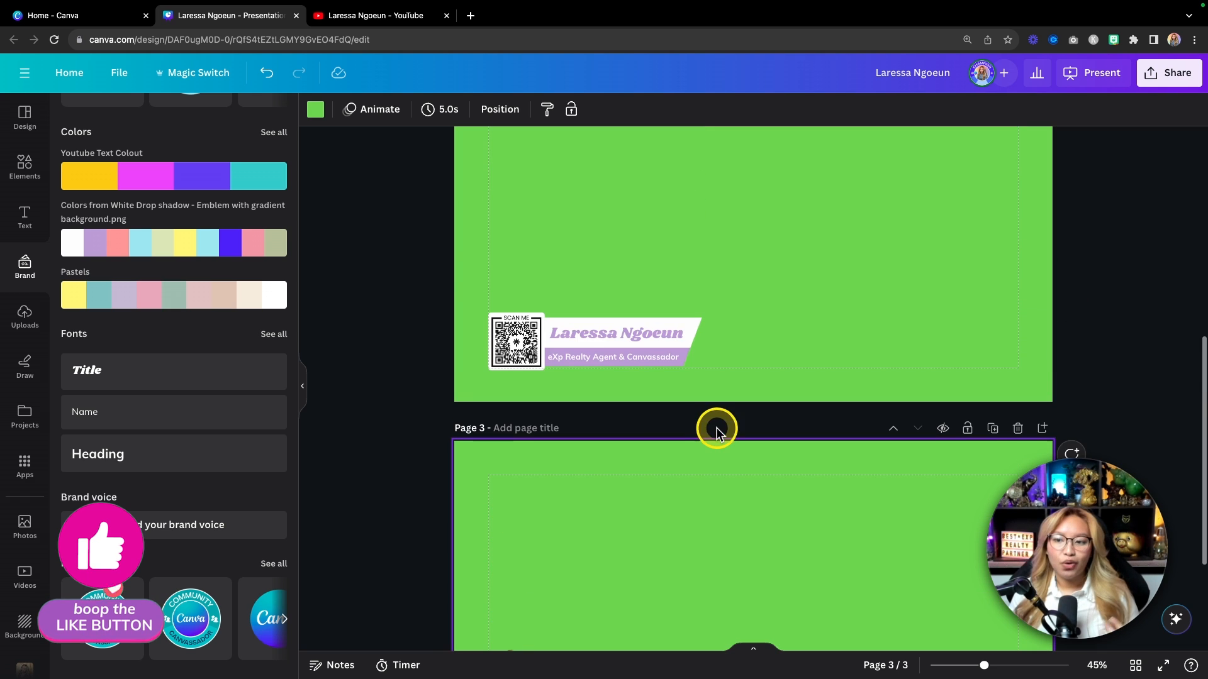
pyautogui.scroll(-3, 681, 330)
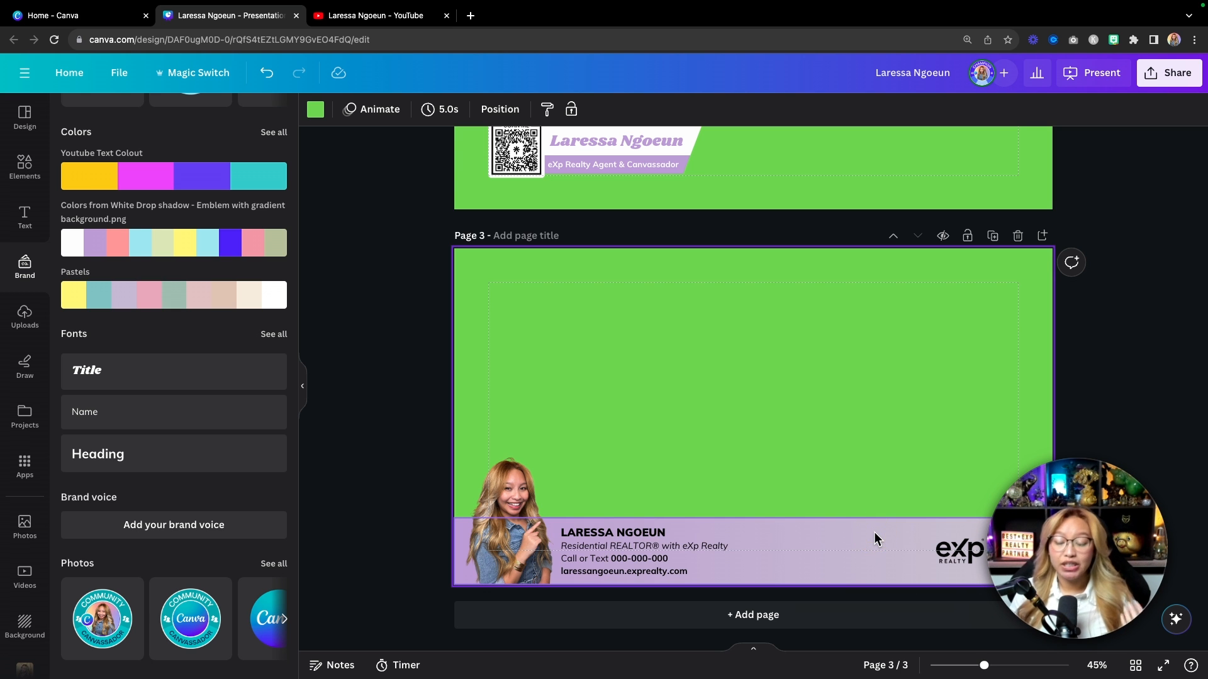
pyautogui.click(853, 618)
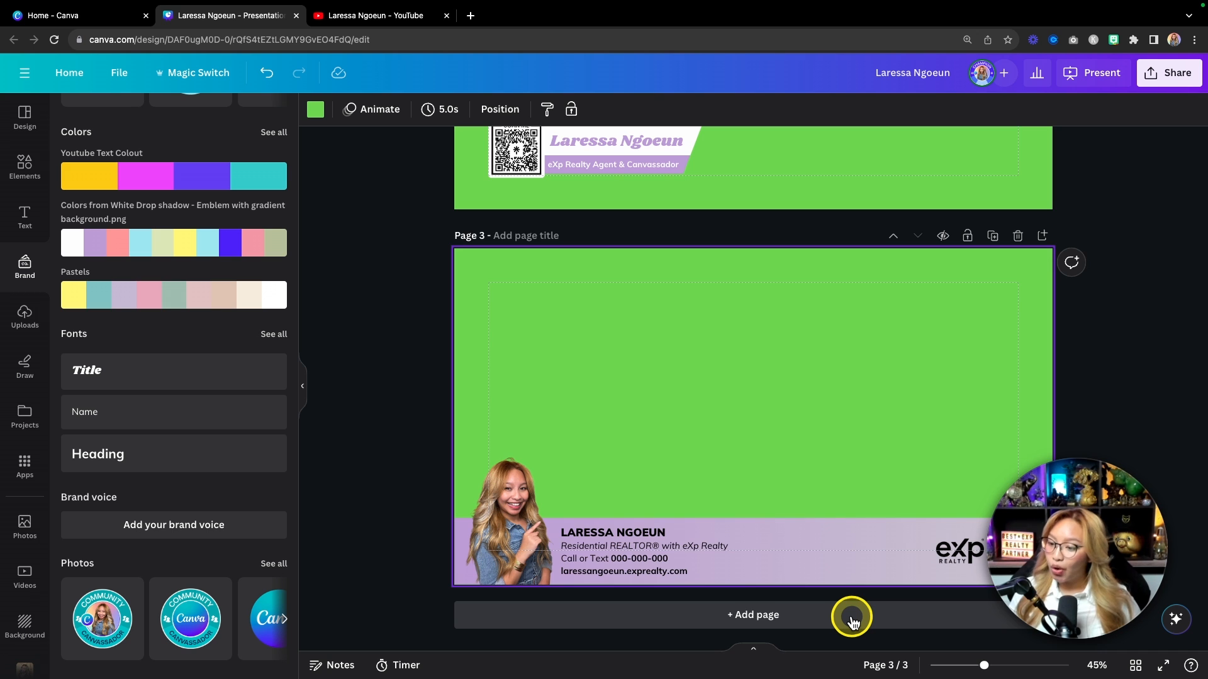
# Step: Add a green page 4 with a rounded square stretched into a thin bar near the top right
pyautogui.click(852, 618)
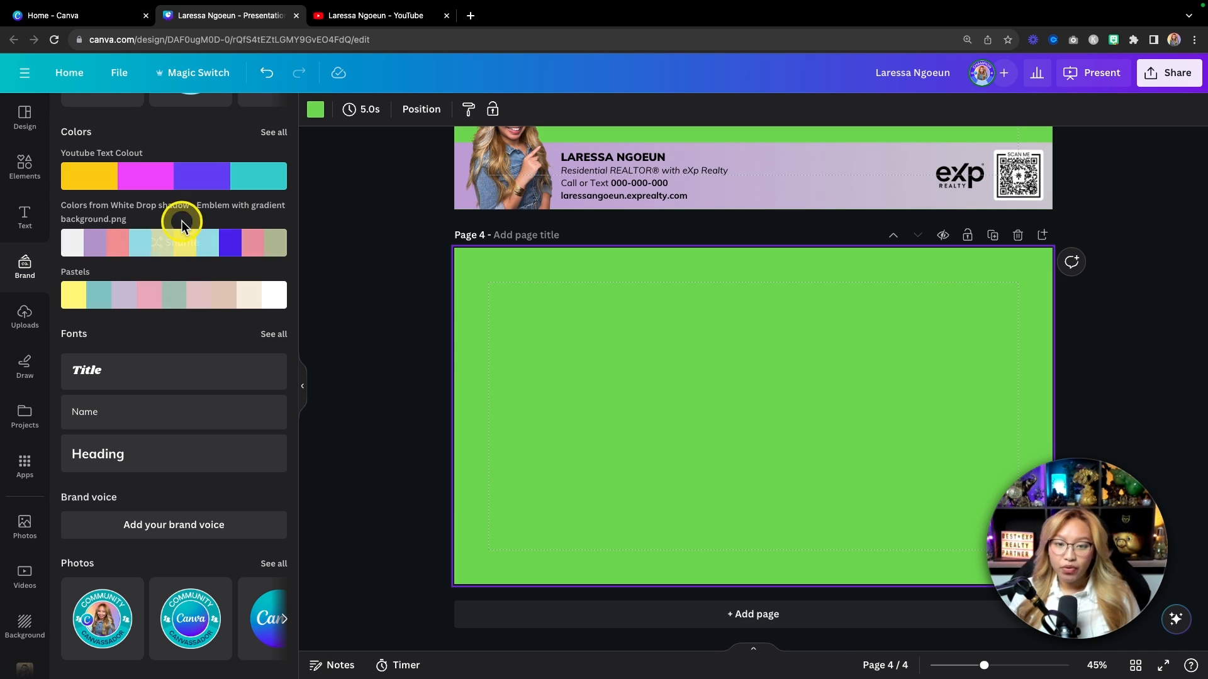
pyautogui.click(36, 180)
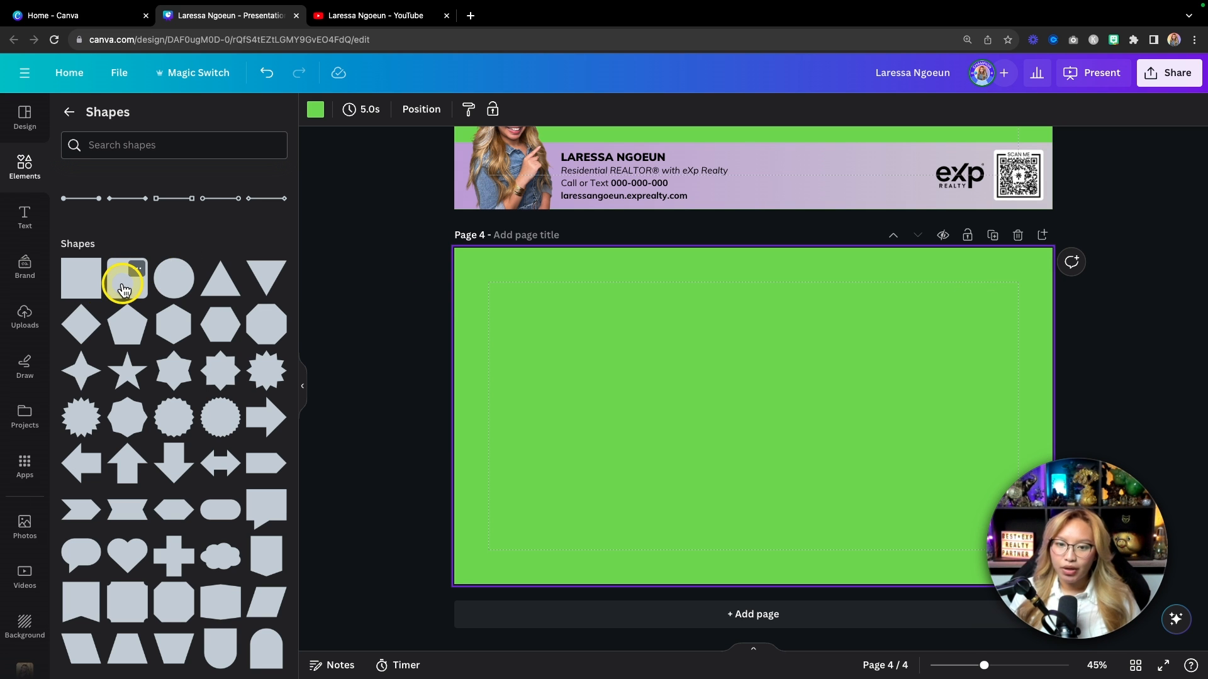
pyautogui.click(124, 289)
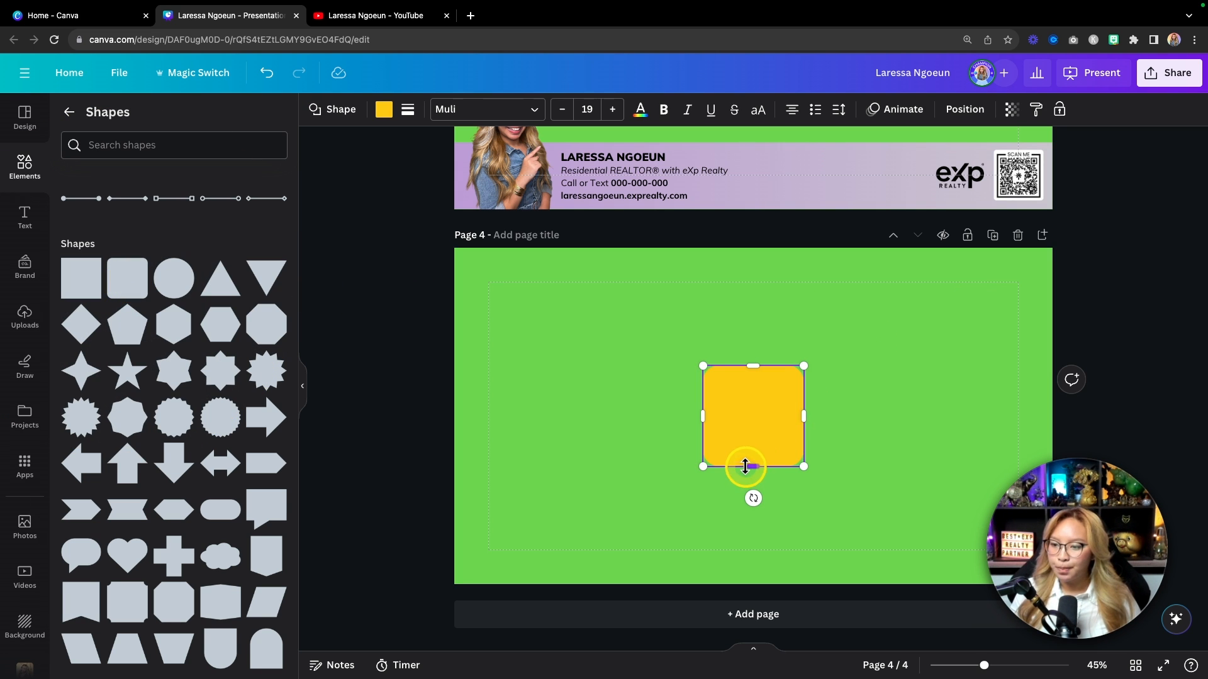
pyautogui.moveTo(745, 466); pyautogui.dragTo(949, 294)
pyautogui.moveTo(852, 285); pyautogui.dragTo(869, 285)
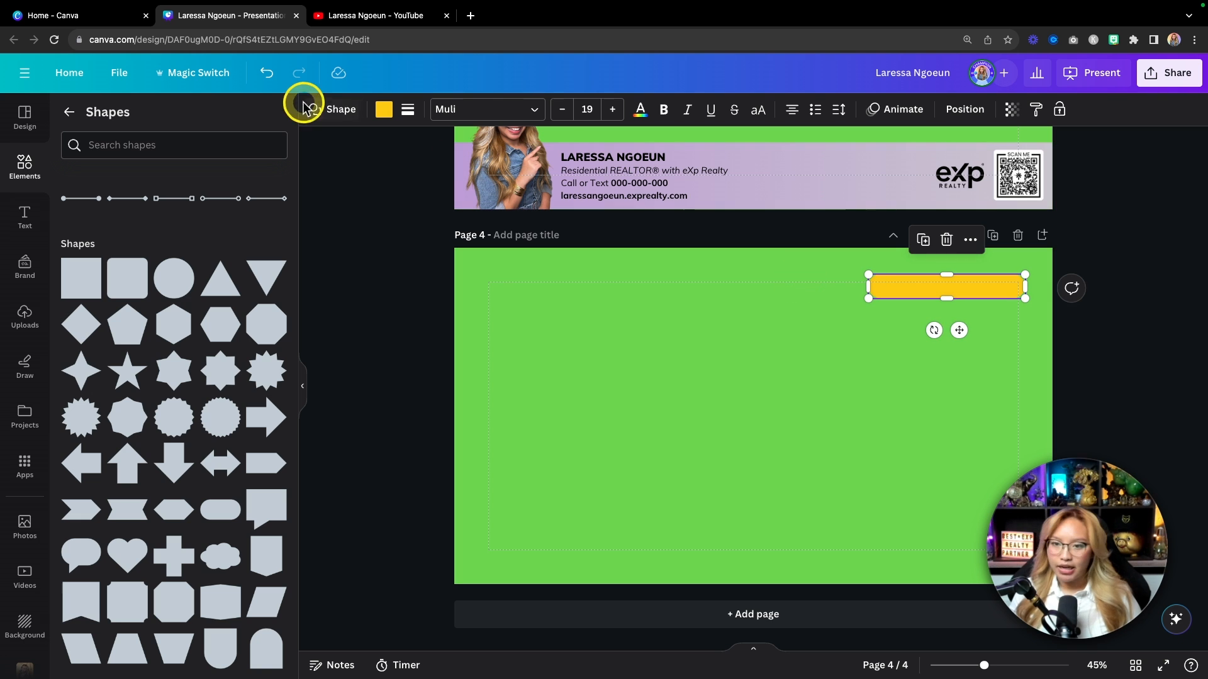
# Step: Fill the page 4 bar with the lavender brand colour
pyautogui.click(383, 110)
pyautogui.click(115, 400)
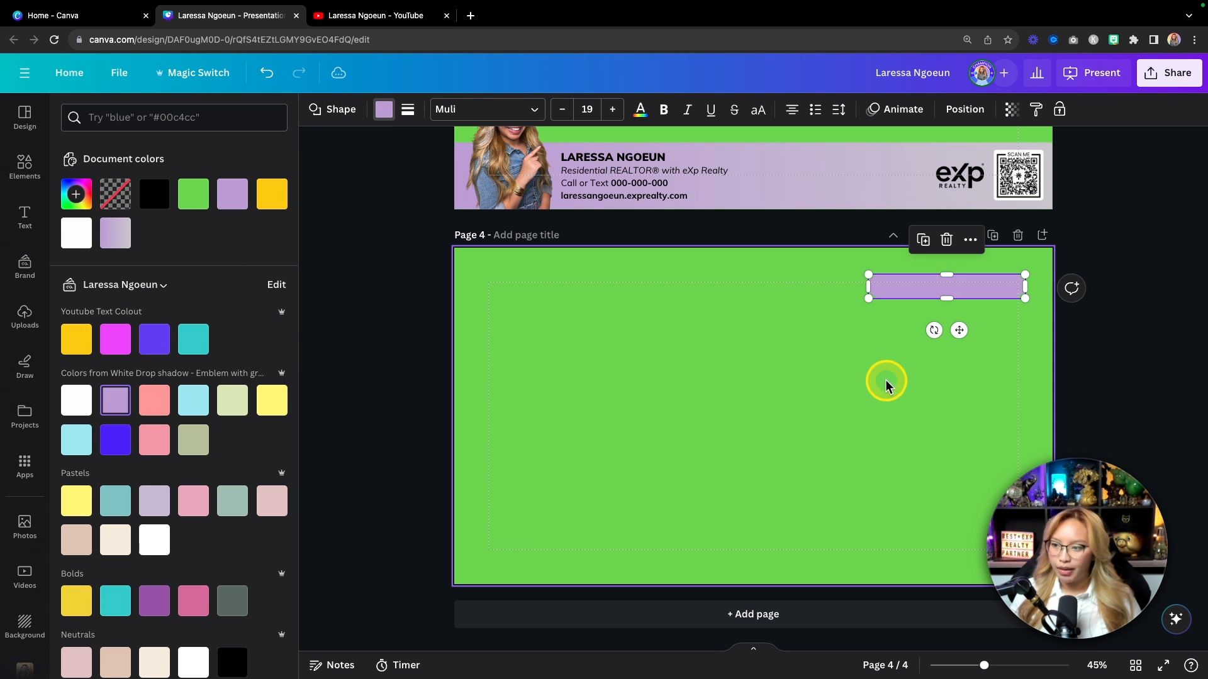
pyautogui.scroll(5, 859, 383)
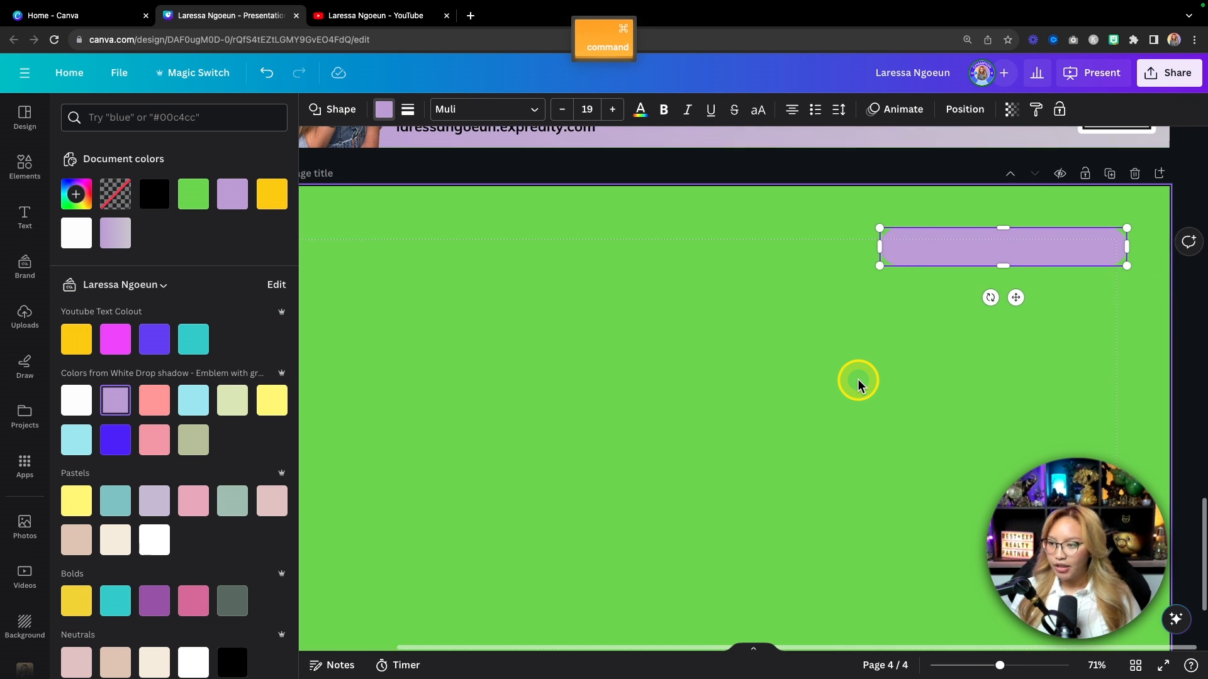
pyautogui.scroll(-3, 766, 334)
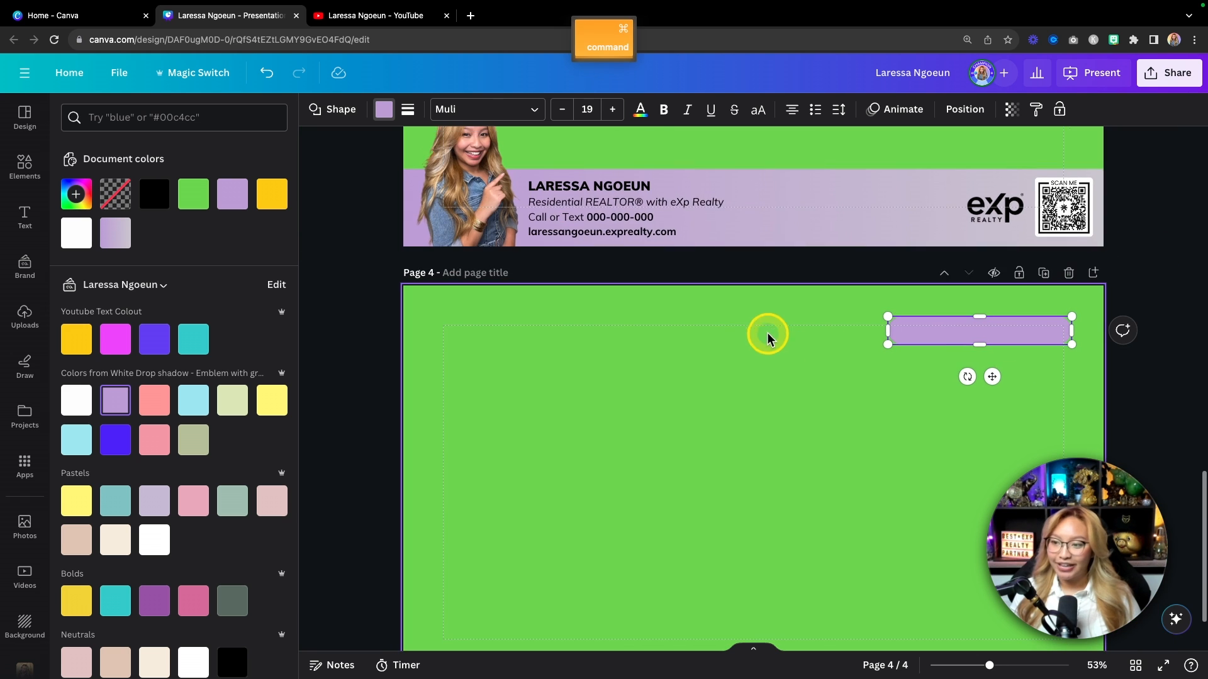
# Step: Copy the lavender gradient style from page 3's contact banner onto the page 4 bar
pyautogui.click(821, 199)
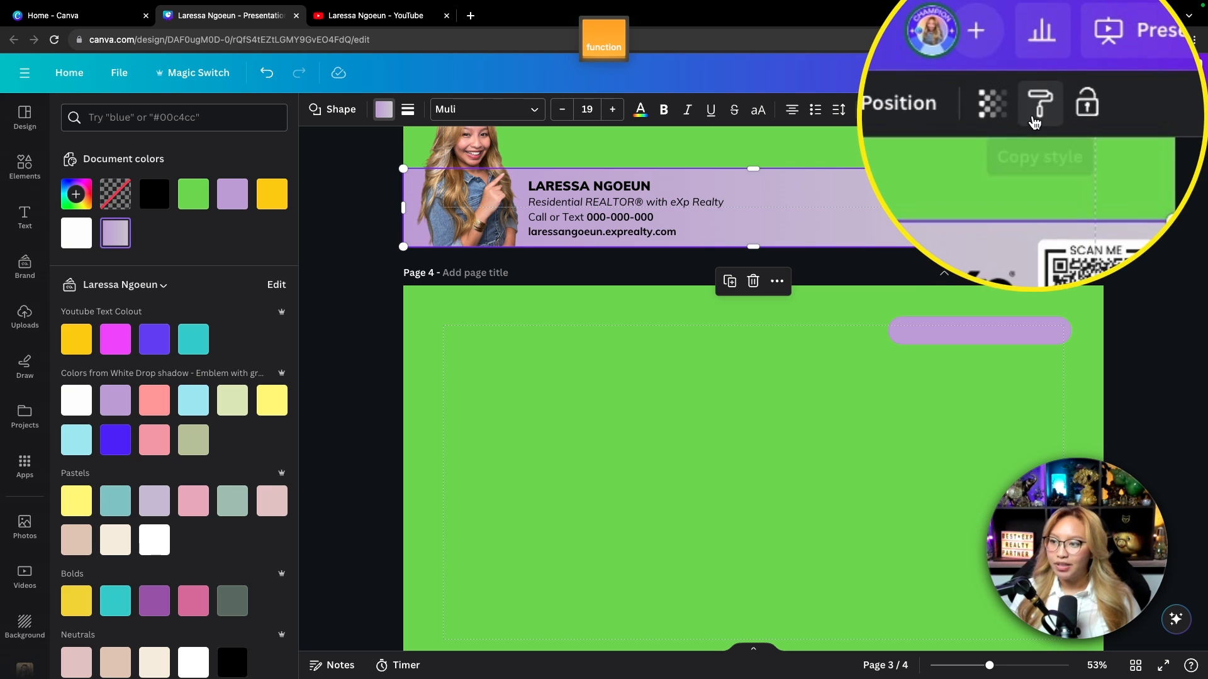
pyautogui.click(1036, 109)
pyautogui.click(998, 334)
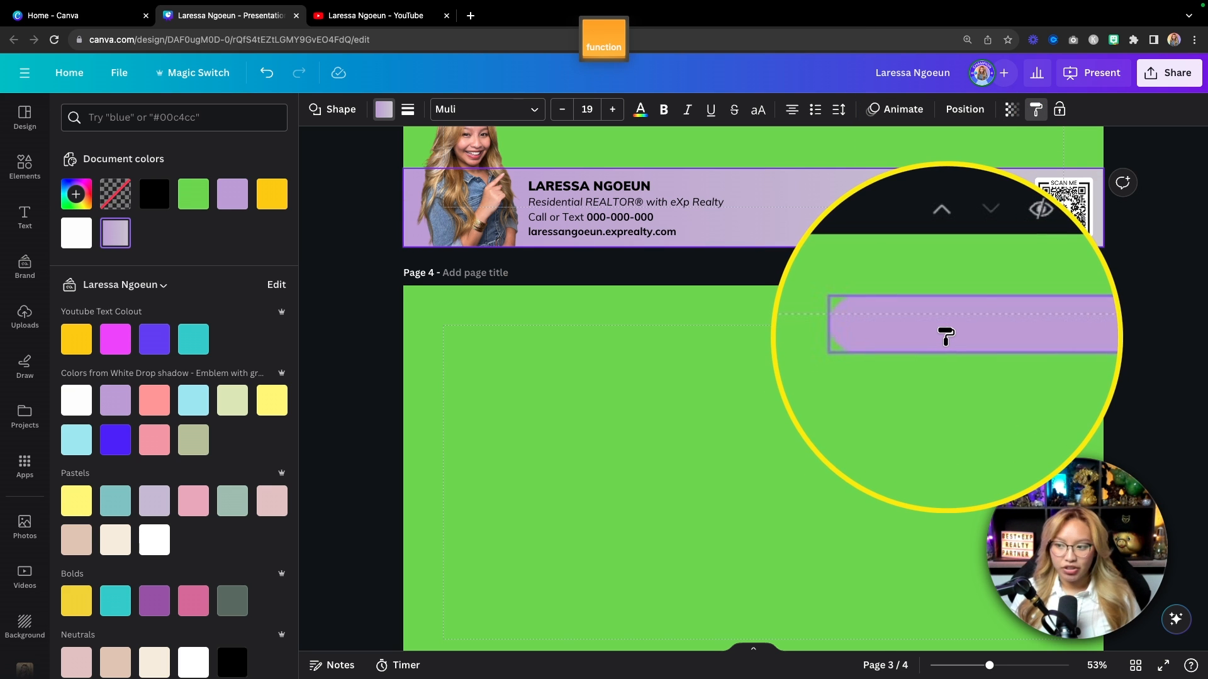
pyautogui.click(887, 400)
pyautogui.click(944, 346)
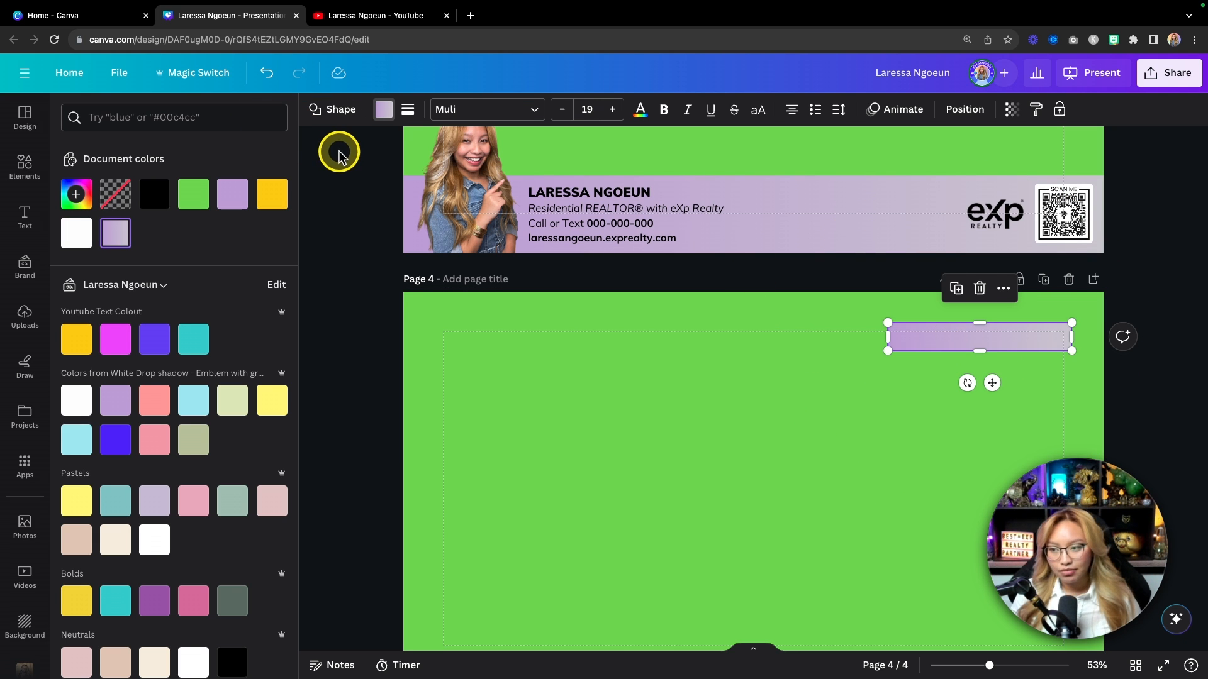
pyautogui.click(898, 408)
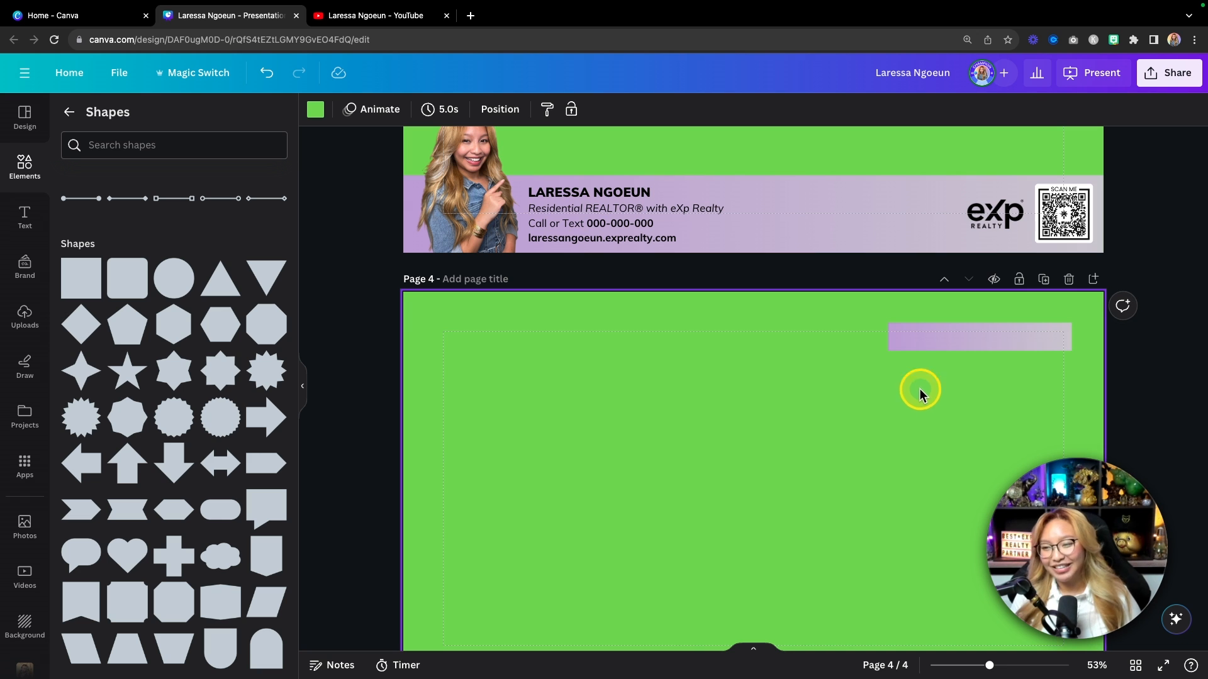
# Step: Round the bar's corners into a pill shape with corner rounding 54
pyautogui.click(936, 342)
pyautogui.click(408, 109)
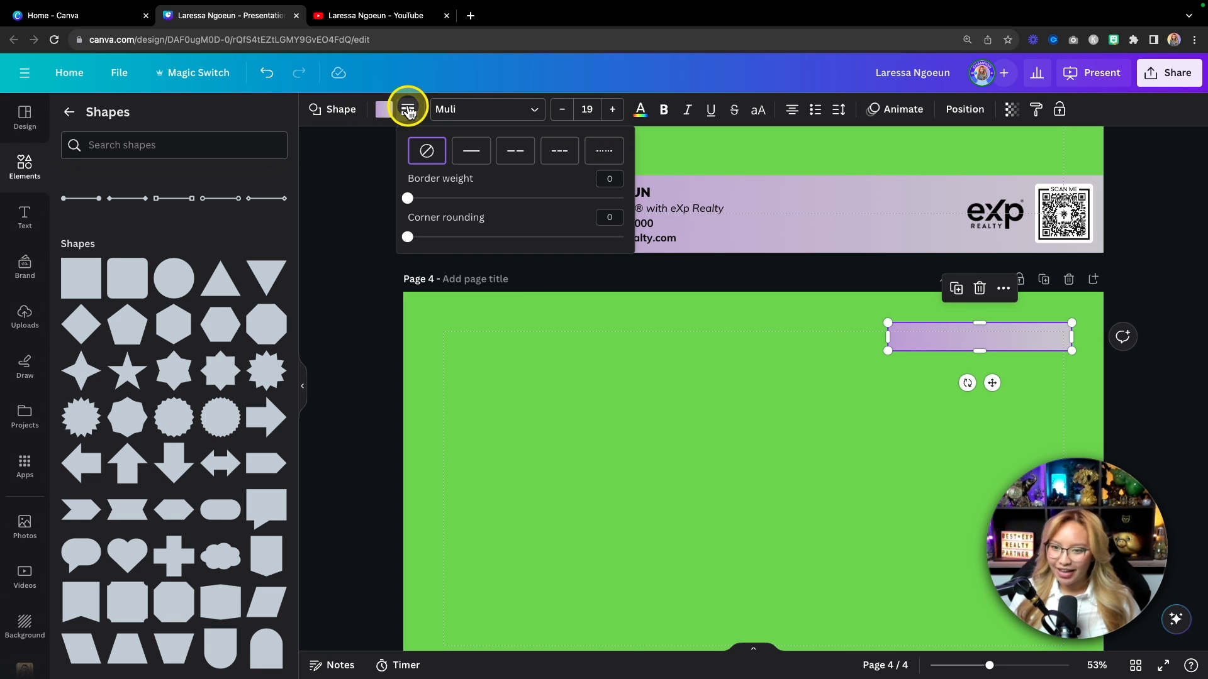
pyautogui.click(409, 236)
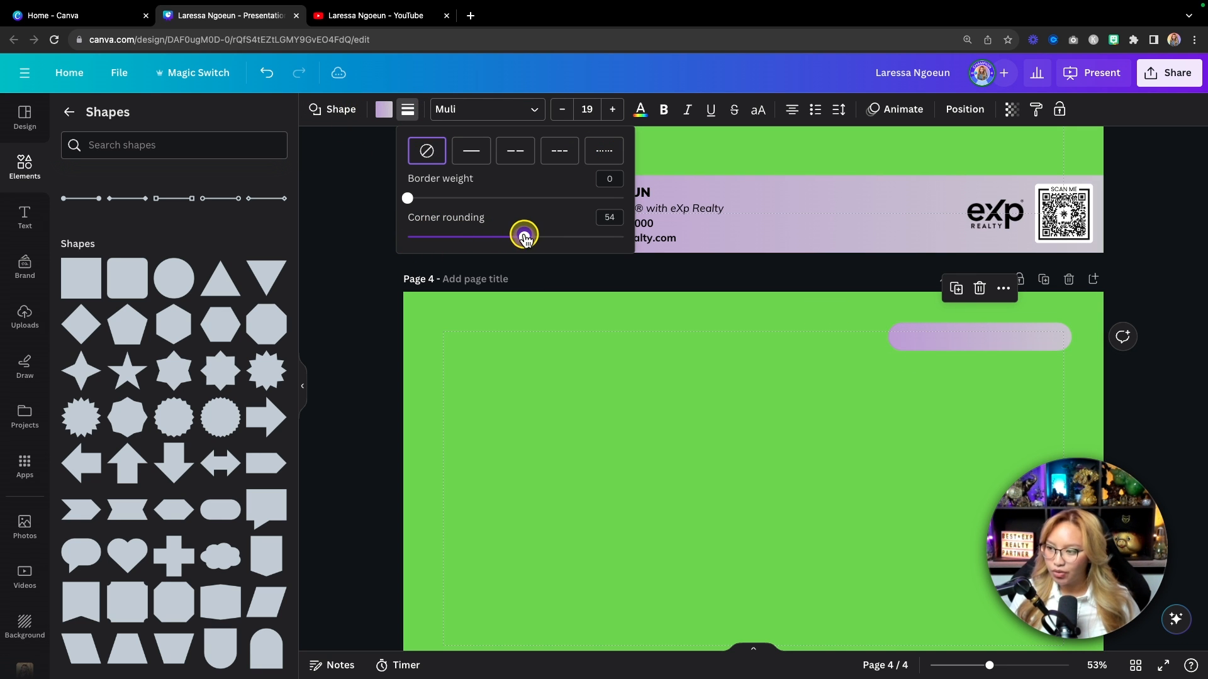
pyautogui.click(586, 424)
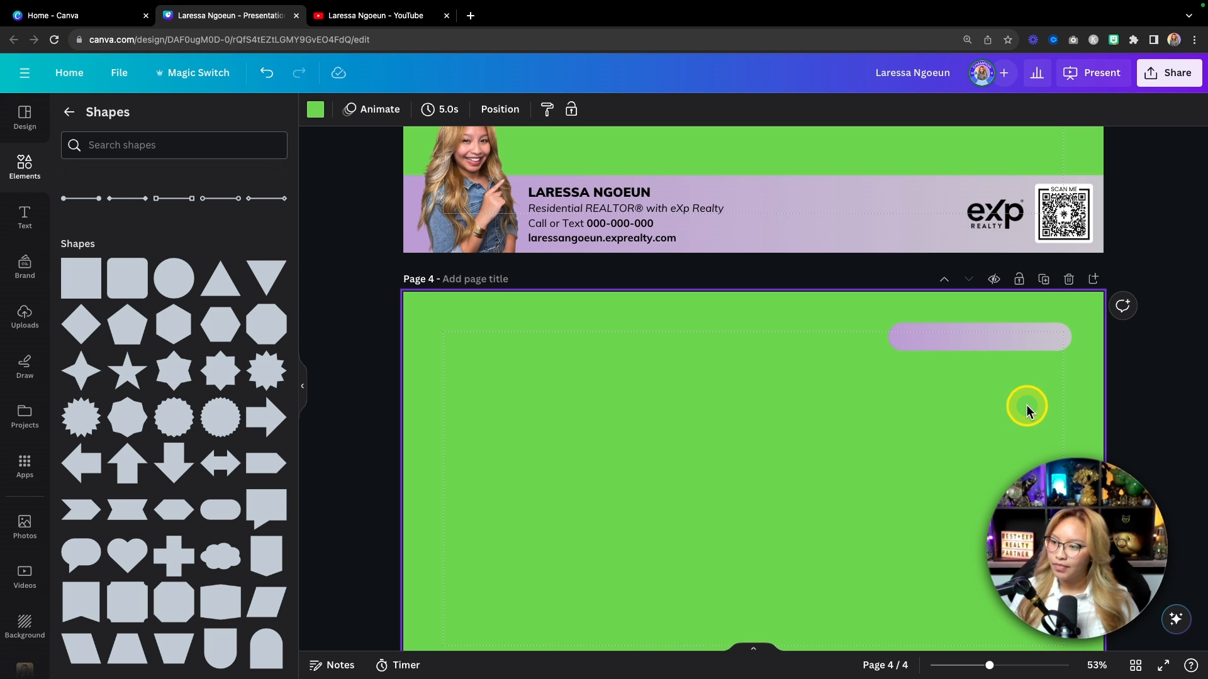
# Step: Open the pill's gradient fill settings, then undo the accidental colour change
pyautogui.click(994, 345)
pyautogui.click(384, 111)
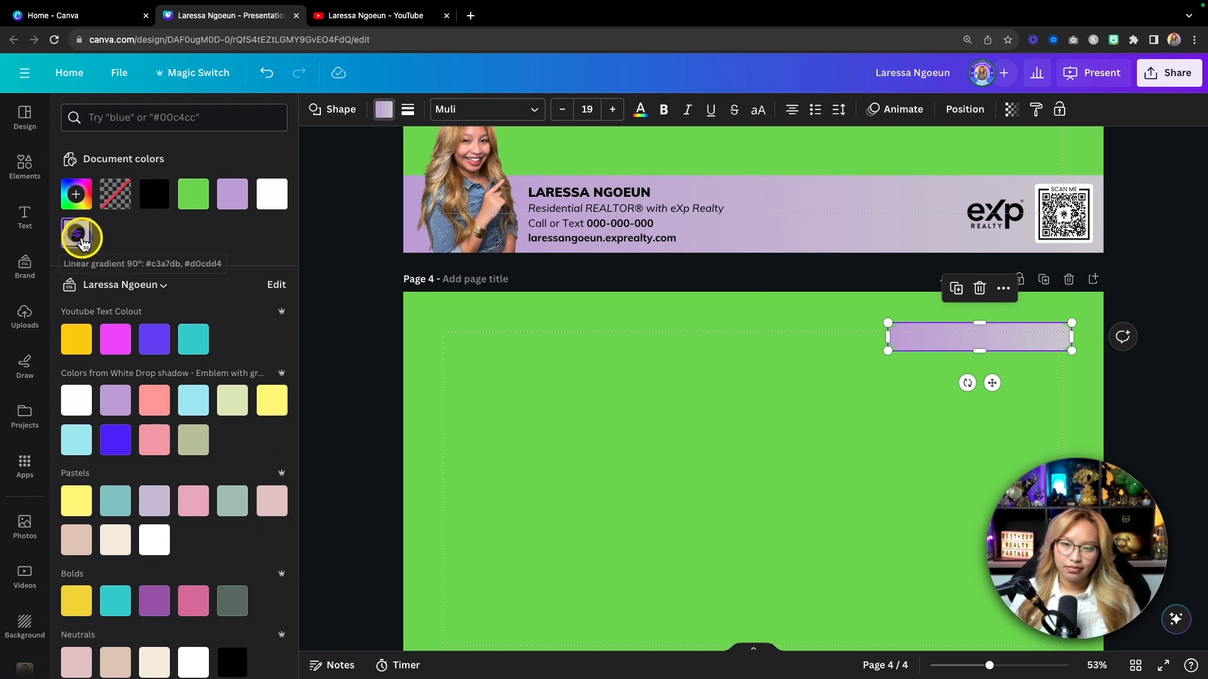
pyautogui.click(76, 235)
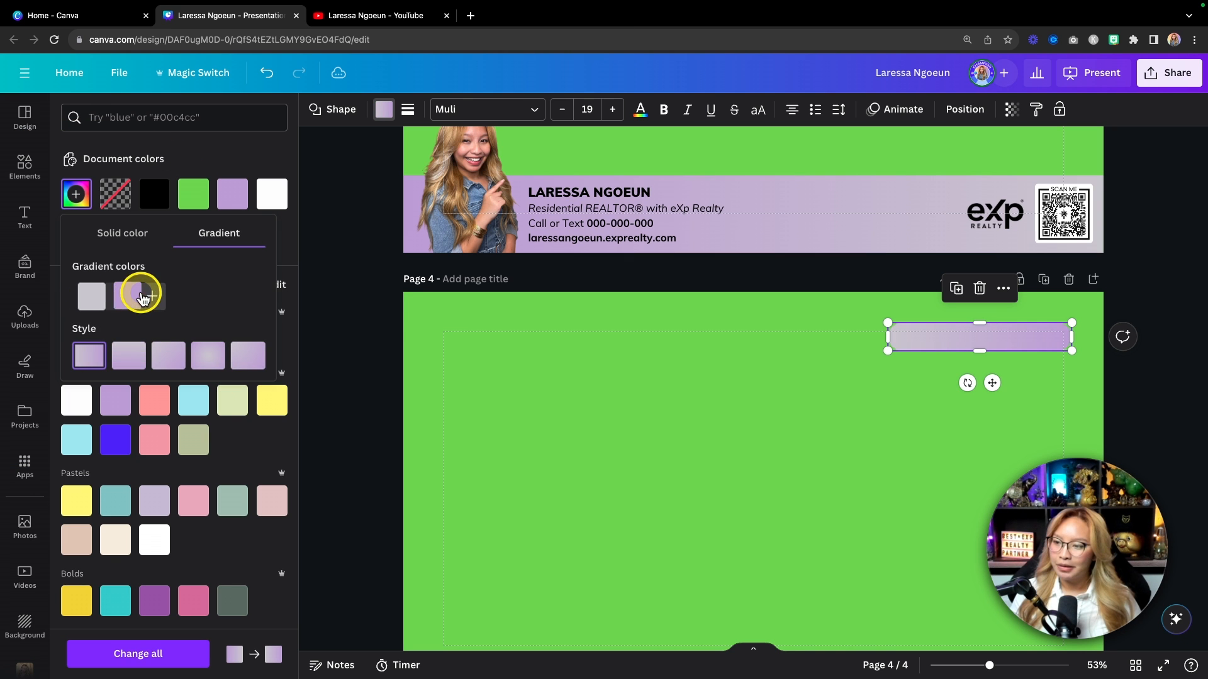
pyautogui.click(778, 409)
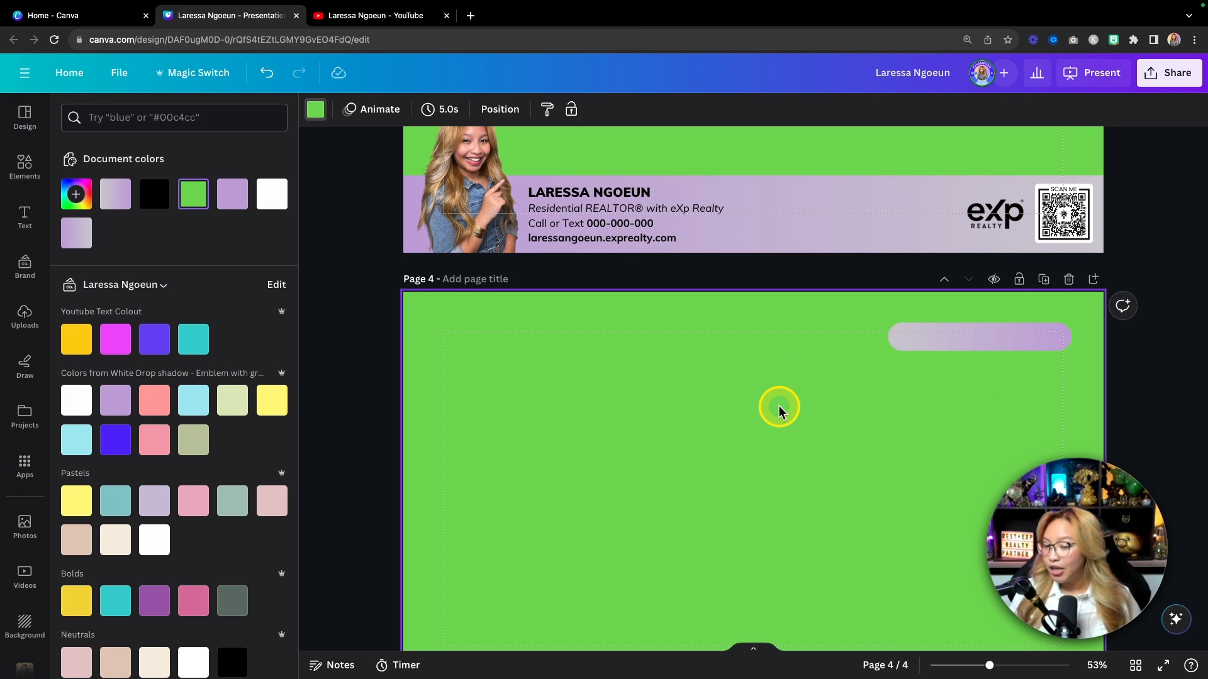
pyautogui.press('super+z')
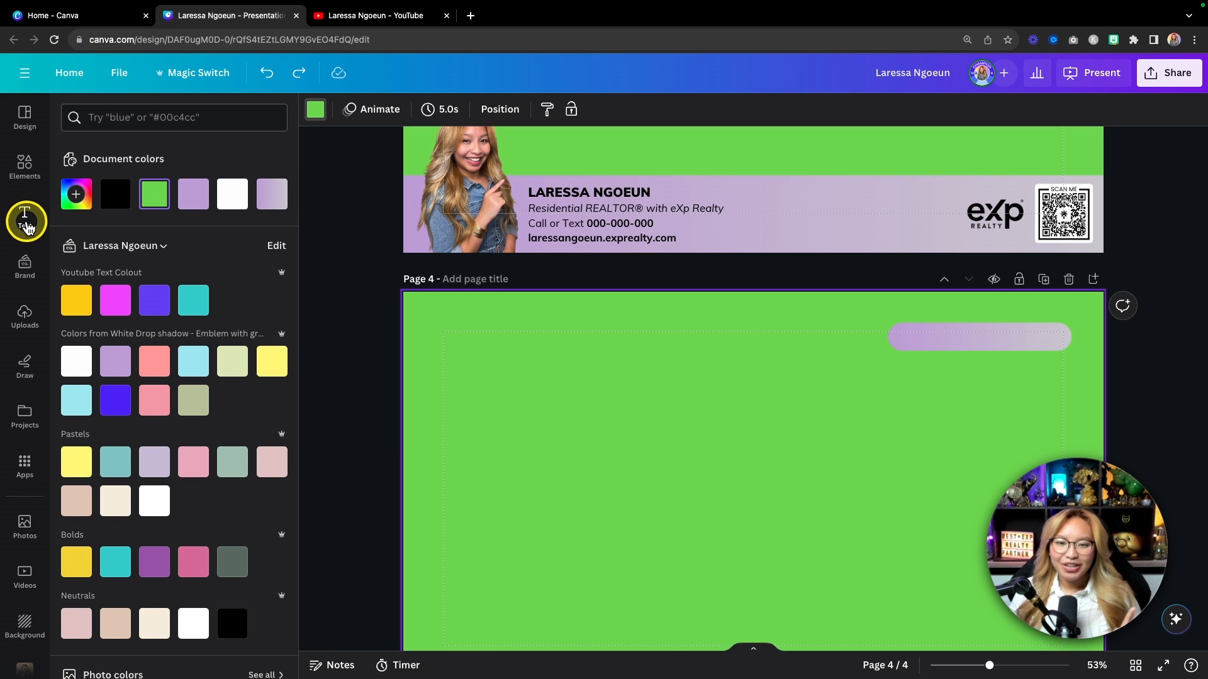
# Step: Add a heading on the lavender pill reading 'Instagram' followed by the account's handle
pyautogui.click(25, 217)
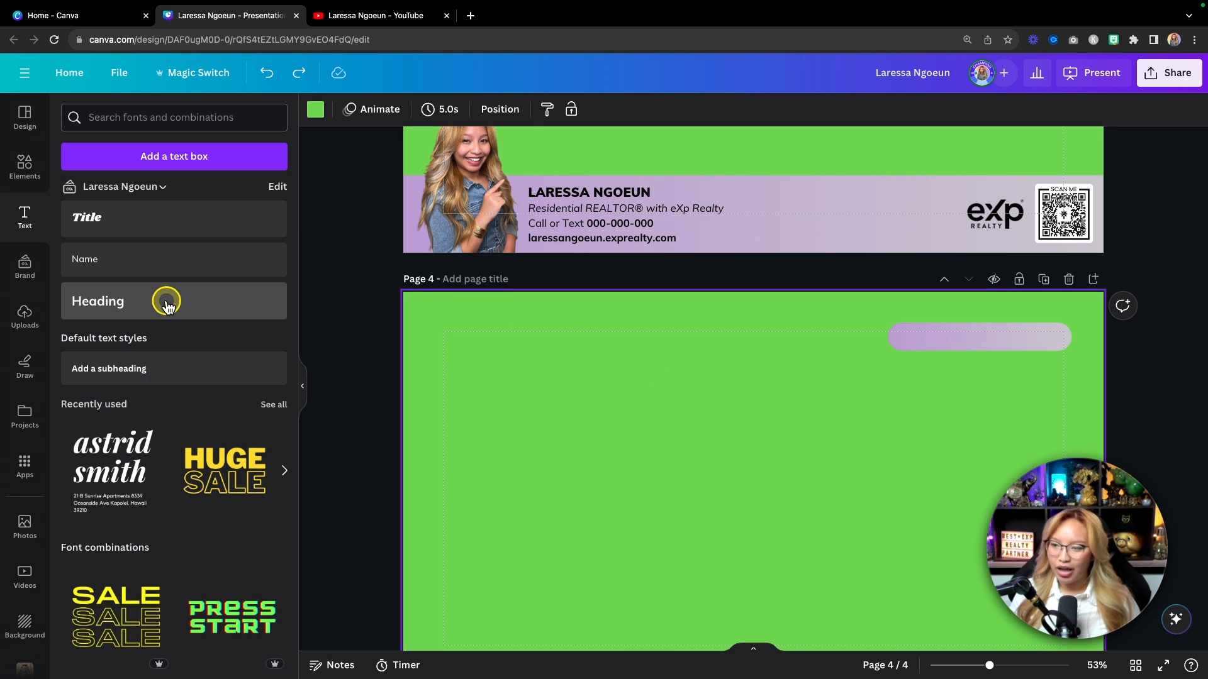
pyautogui.click(164, 302)
pyautogui.moveTo(766, 517); pyautogui.dragTo(968, 384)
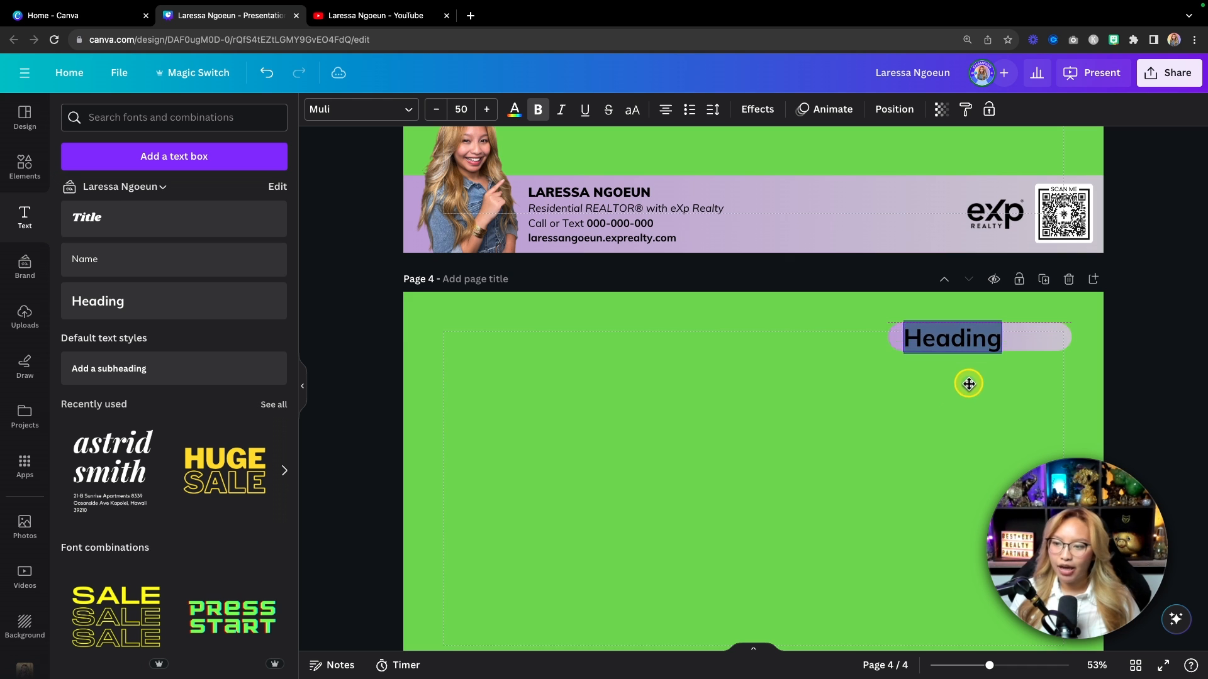
pyautogui.scroll(5, 906, 415)
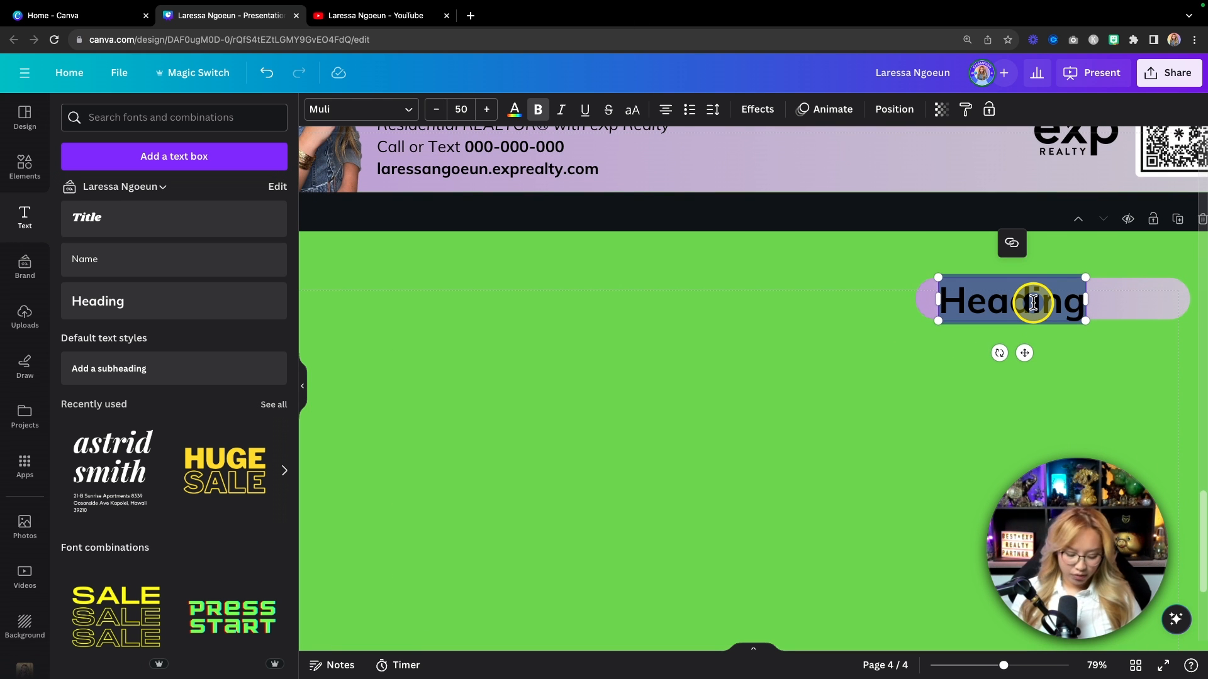
pyautogui.write('Instagram $')
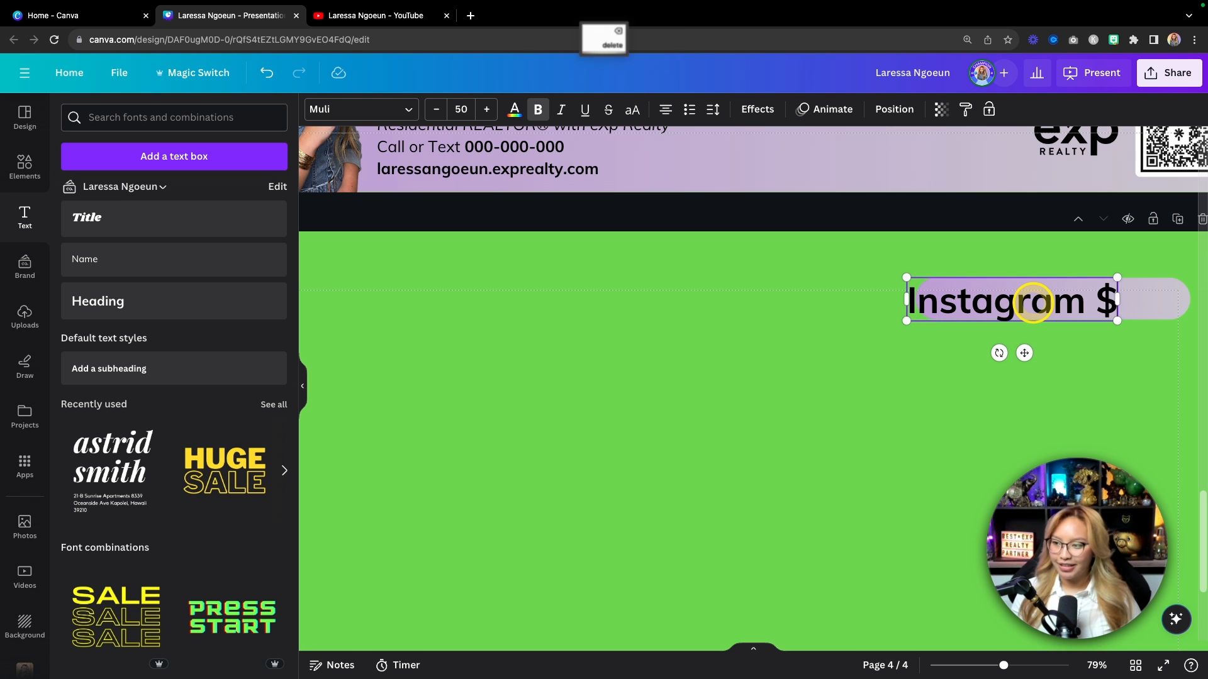
pyautogui.press('BackSpace')
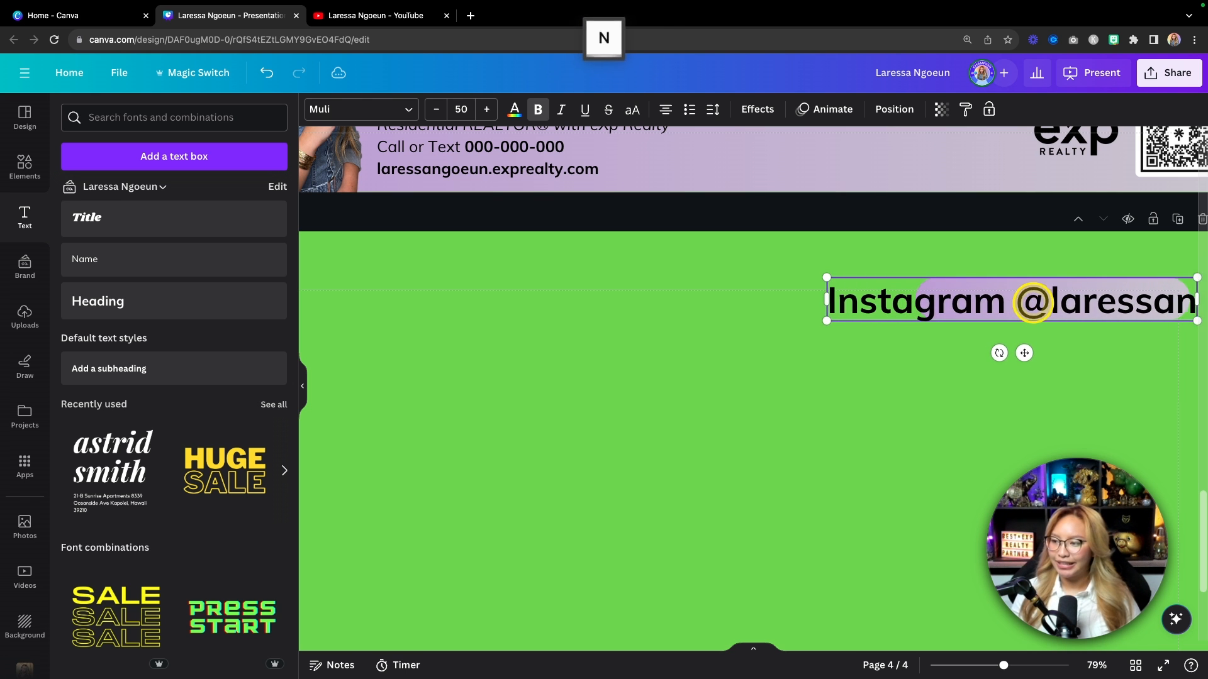
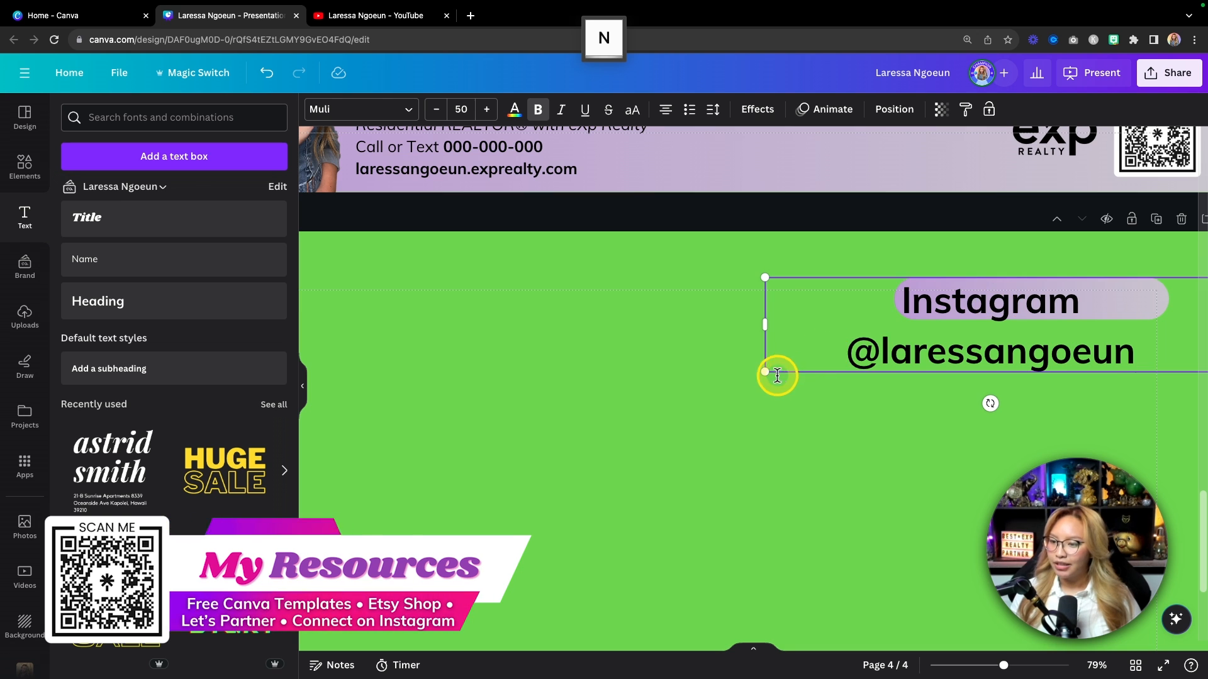
# Step: Shrink the Instagram text to one line and centre it on the lavender pill
pyautogui.moveTo(765, 371); pyautogui.dragTo(810, 300)
pyautogui.click(987, 335)
pyautogui.click(962, 310)
pyautogui.moveTo(989, 304); pyautogui.dragTo(944, 305)
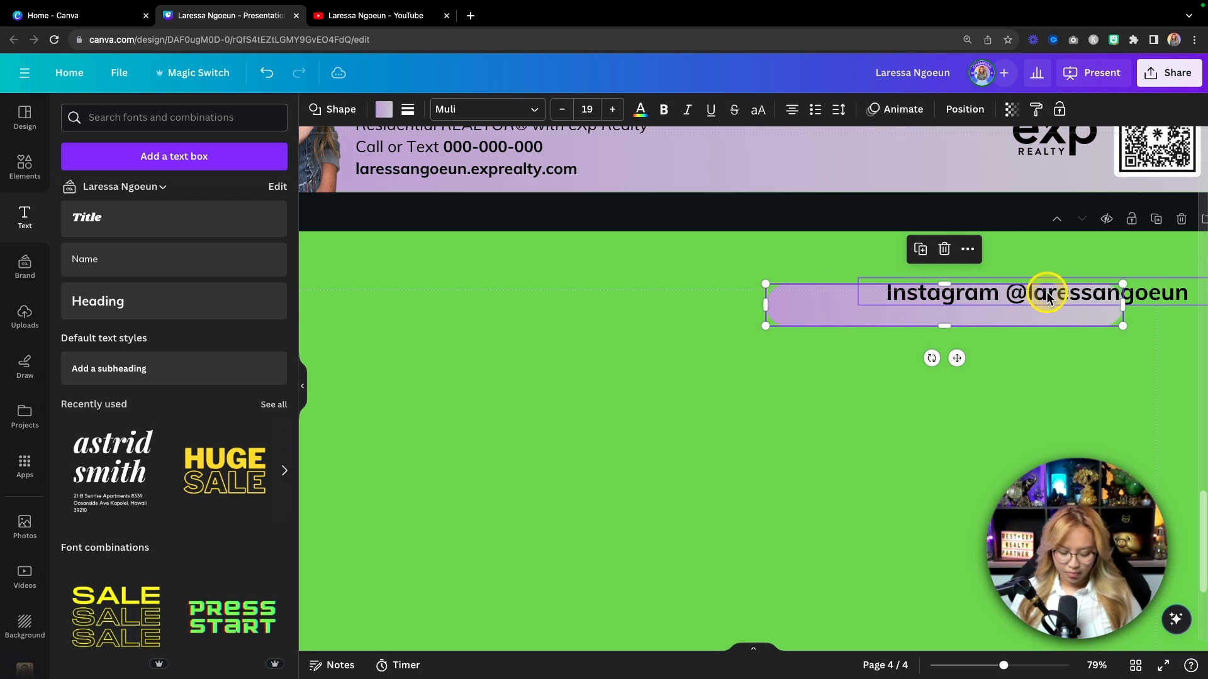
pyautogui.press('super+z')
pyautogui.click(1156, 302)
pyautogui.moveTo(1167, 298); pyautogui.dragTo(1136, 299)
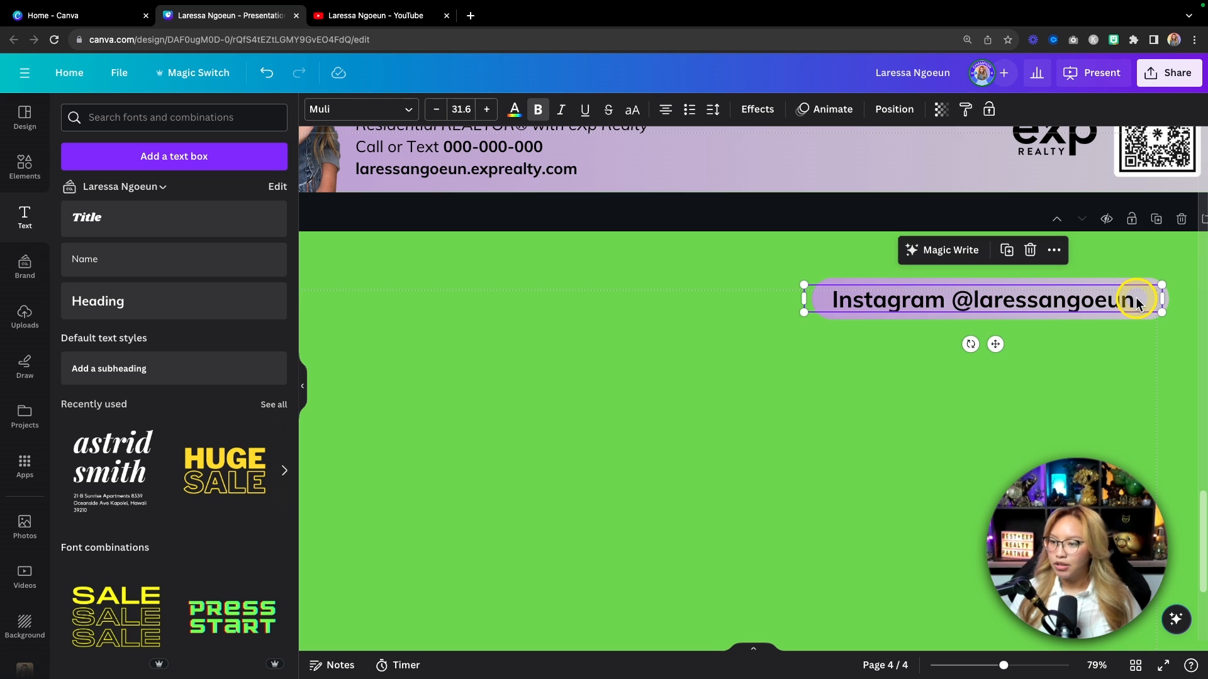
pyautogui.press('Right')
pyautogui.press('Right')
pyautogui.press('Up')
# Step: Make the Instagram handle text white and apply a Lift effect at intensity 100
pyautogui.click(490, 74)
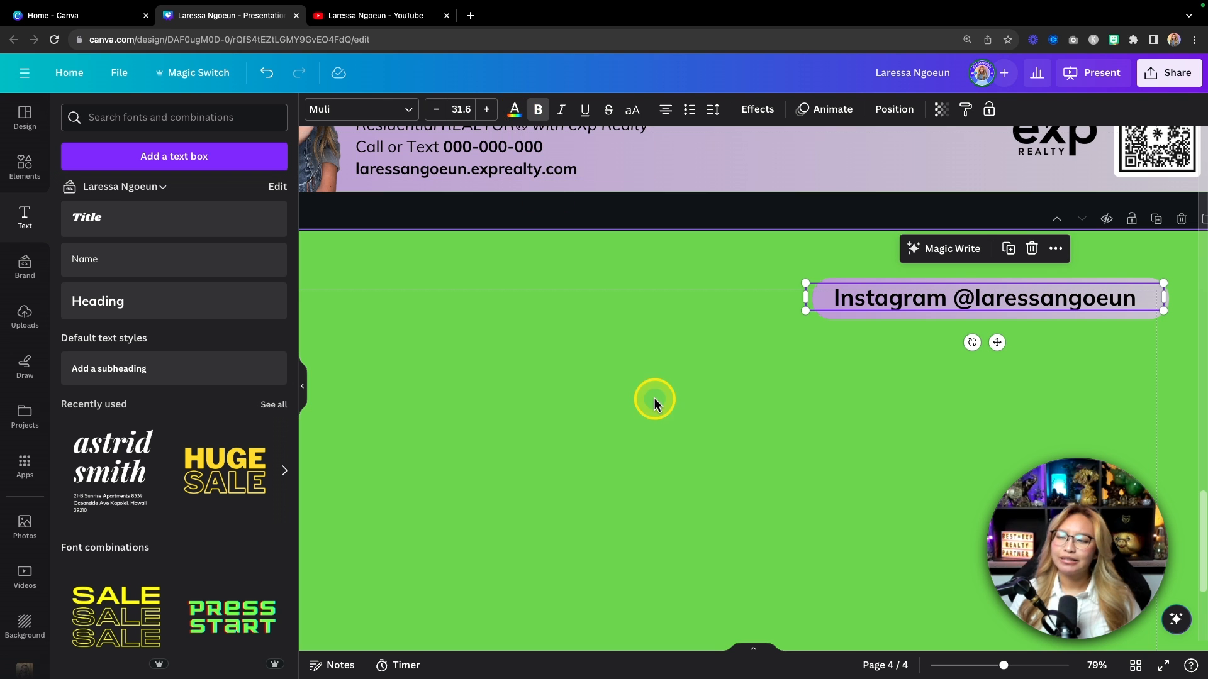
pyautogui.click(515, 110)
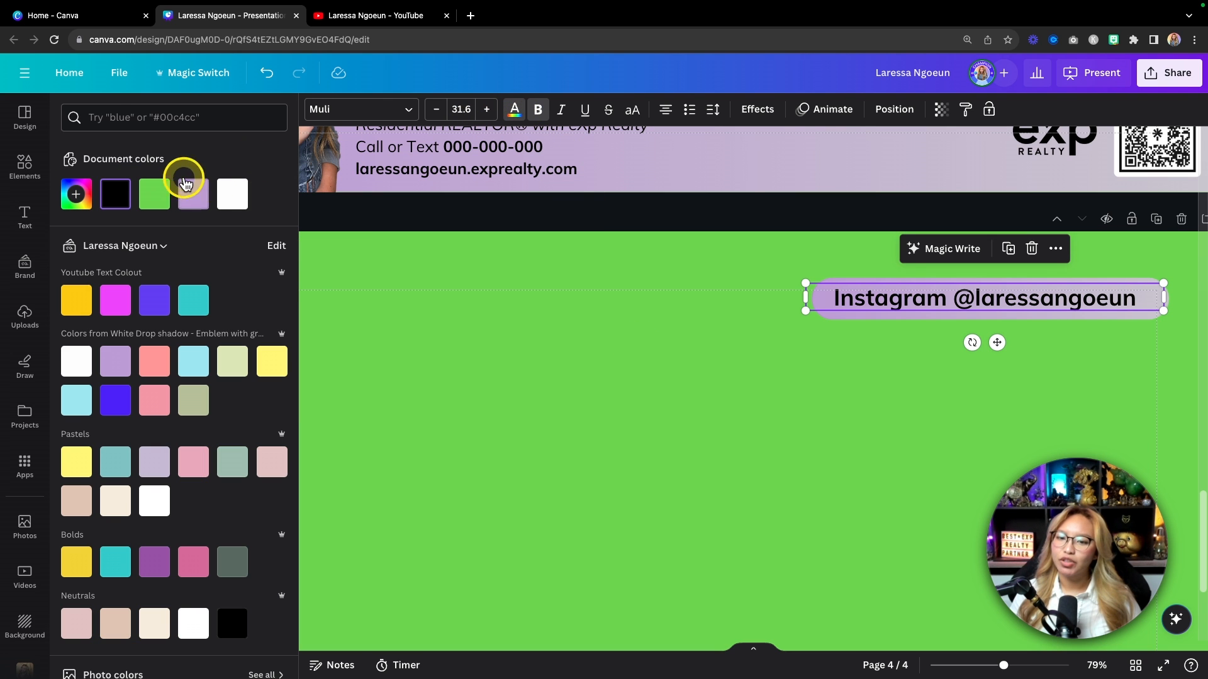
pyautogui.click(232, 193)
pyautogui.click(572, 392)
pyautogui.click(870, 308)
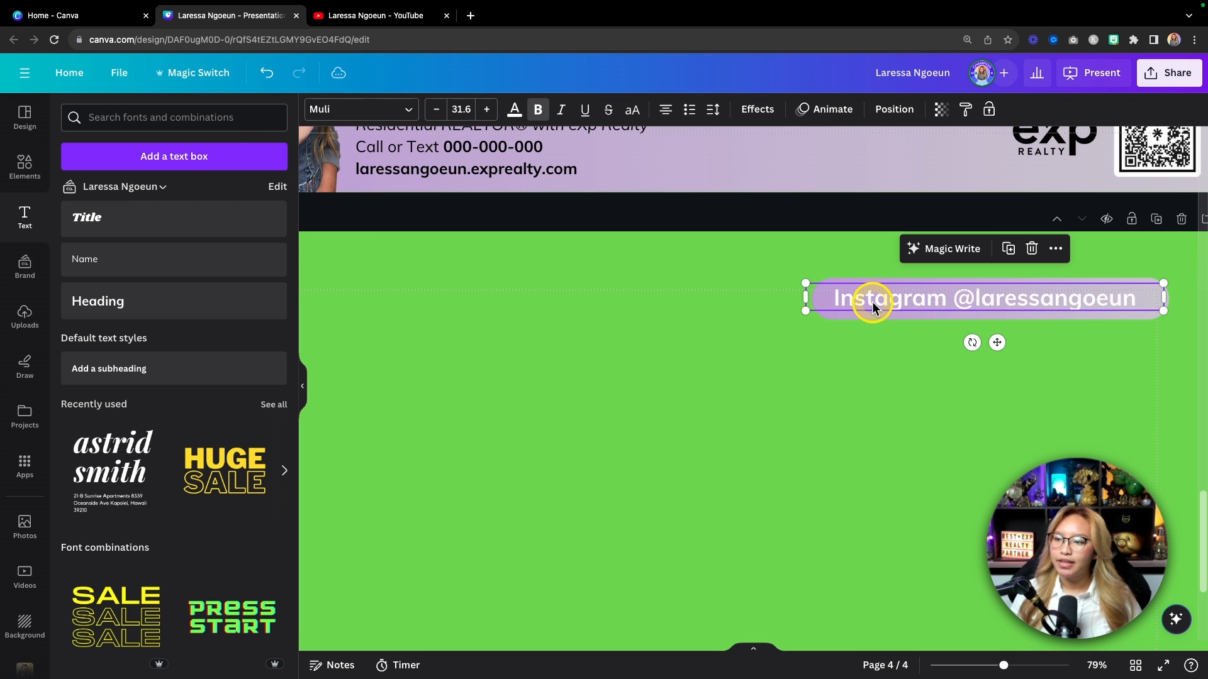
pyautogui.click(759, 110)
pyautogui.click(261, 195)
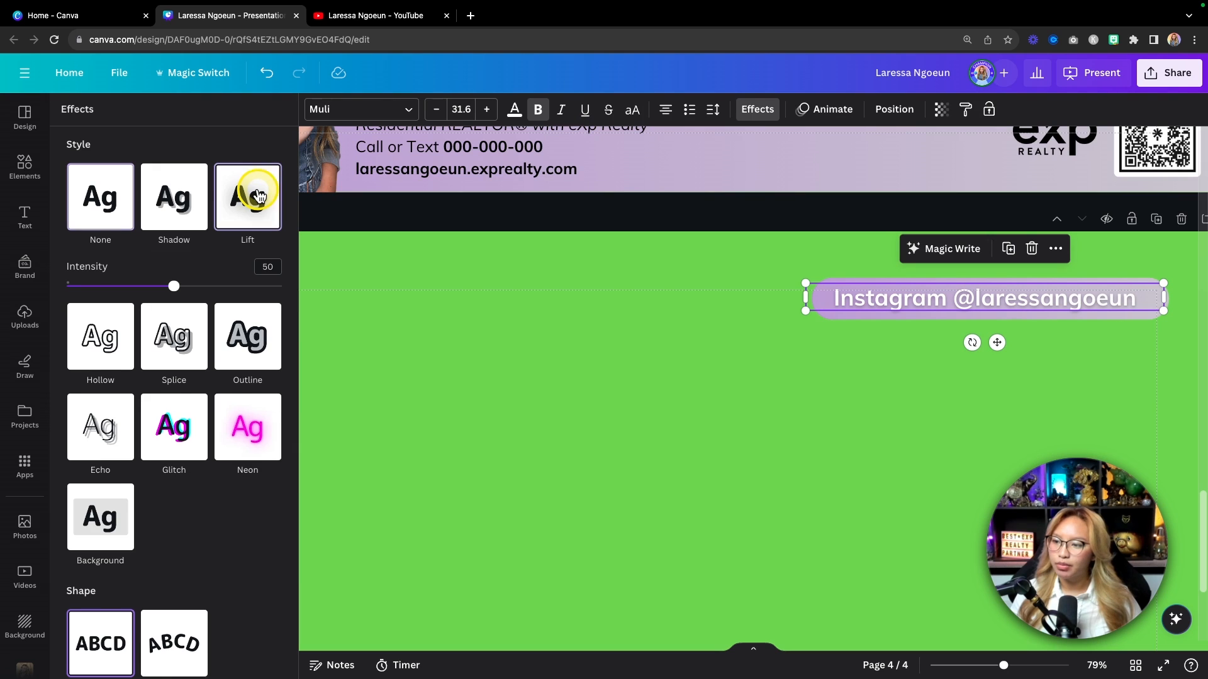
pyautogui.moveTo(176, 280); pyautogui.dragTo(313, 286)
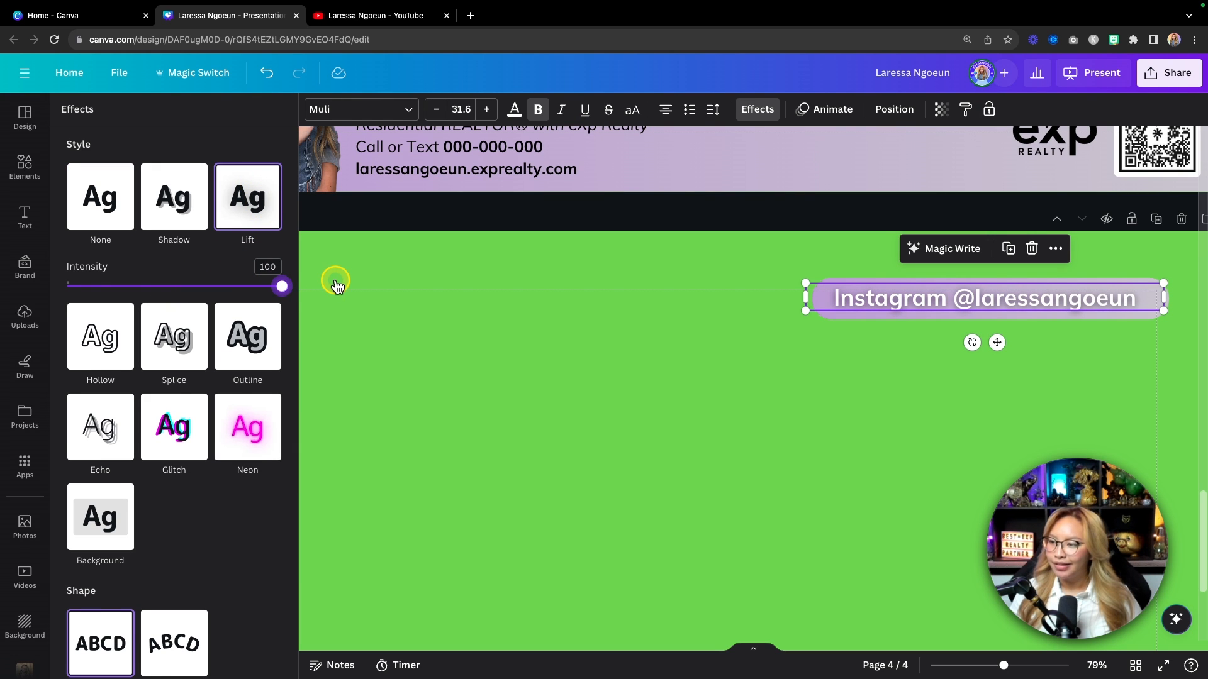
pyautogui.click(511, 370)
pyautogui.scroll(-2, 754, 451)
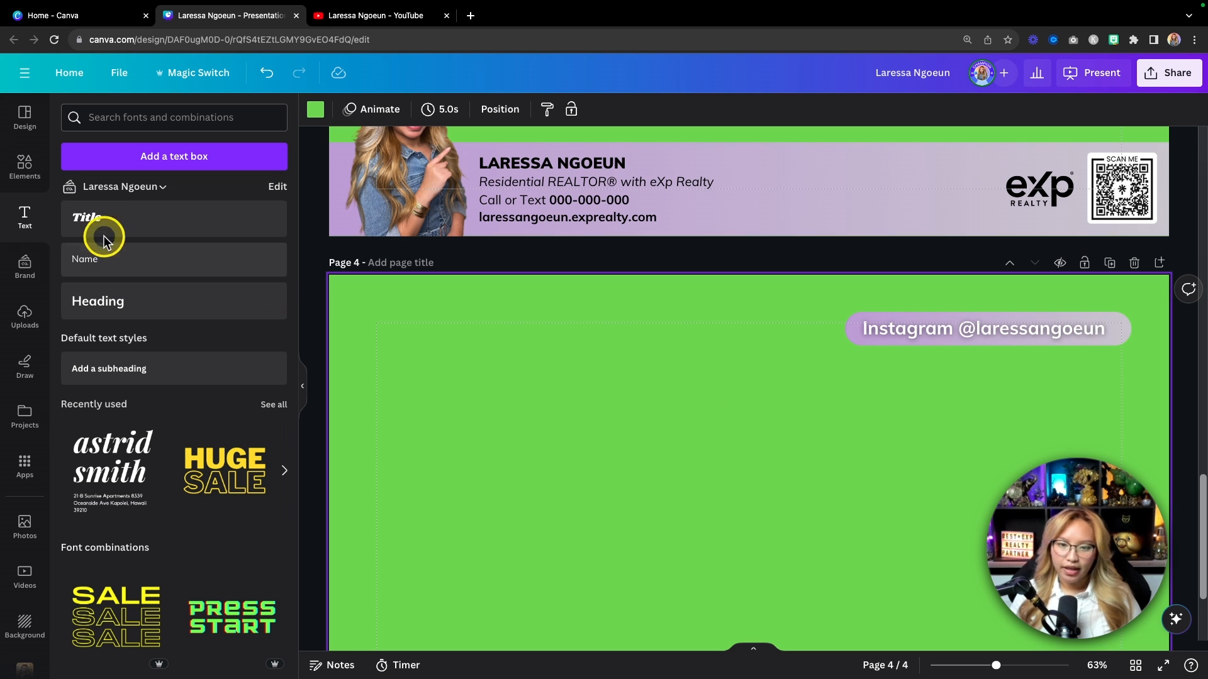
# Step: Search elements for 'instagram 3d' and add the heart speech-bubbles graphic to page 4
pyautogui.click(28, 172)
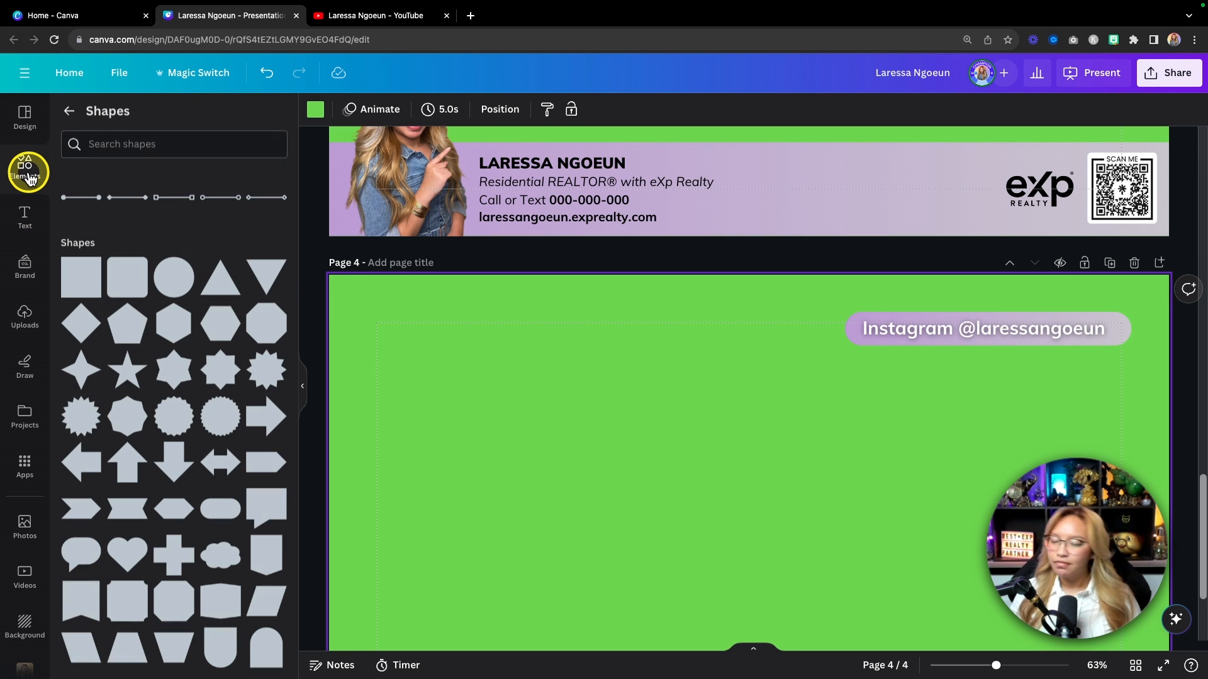
pyautogui.click(32, 171)
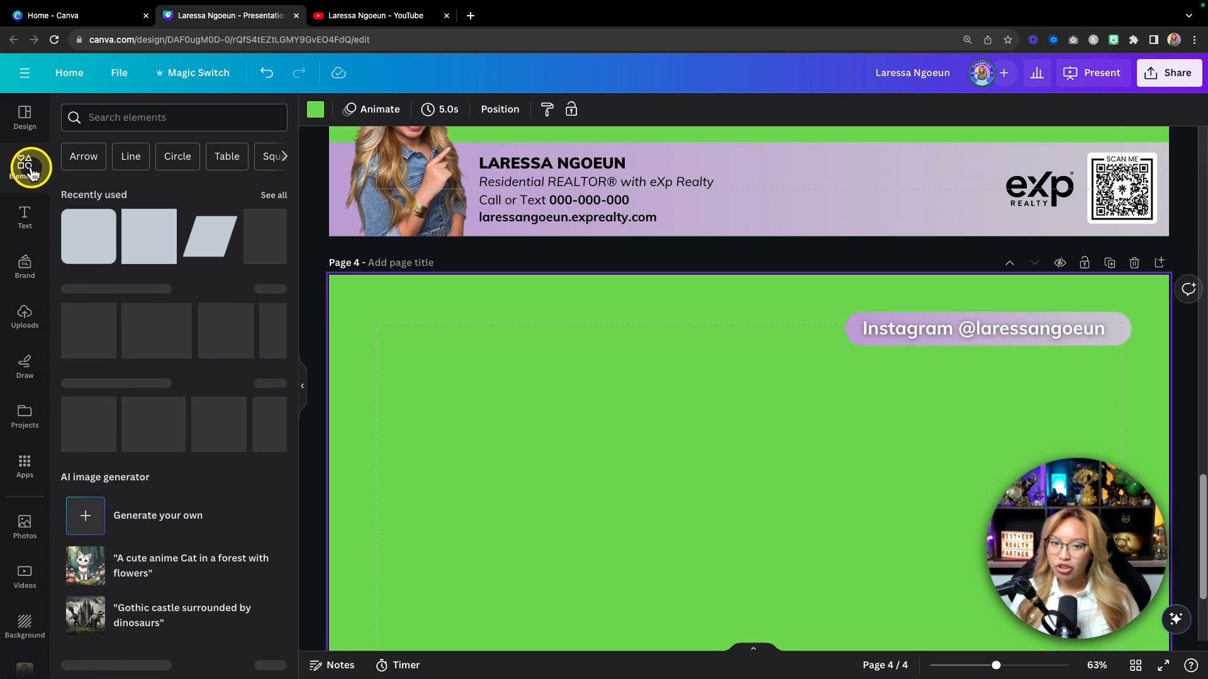
pyautogui.click(129, 118)
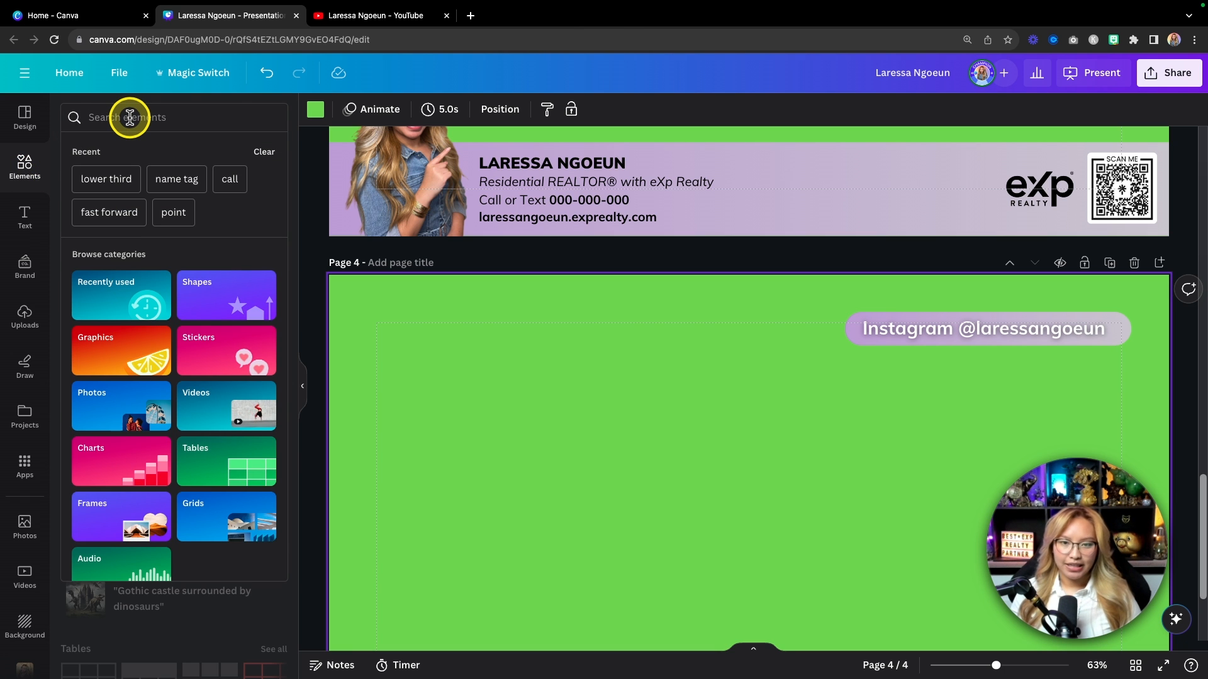
pyautogui.write('instagram 3d')
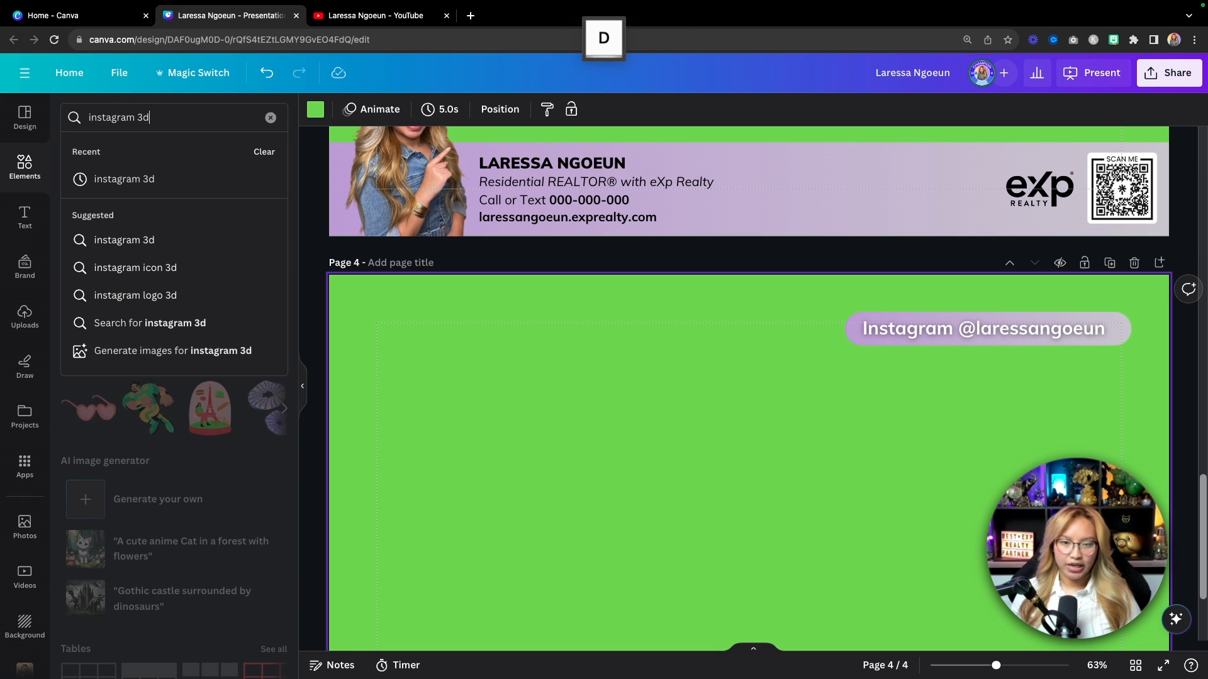
pyautogui.press('Return')
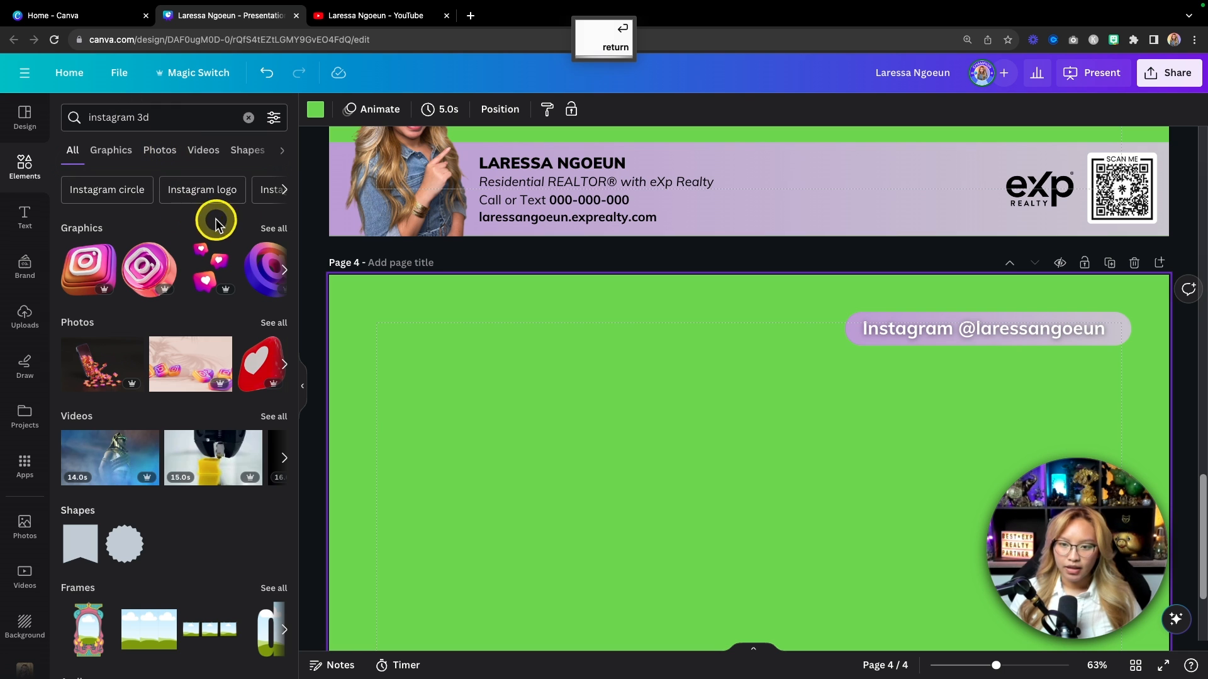
pyautogui.click(272, 230)
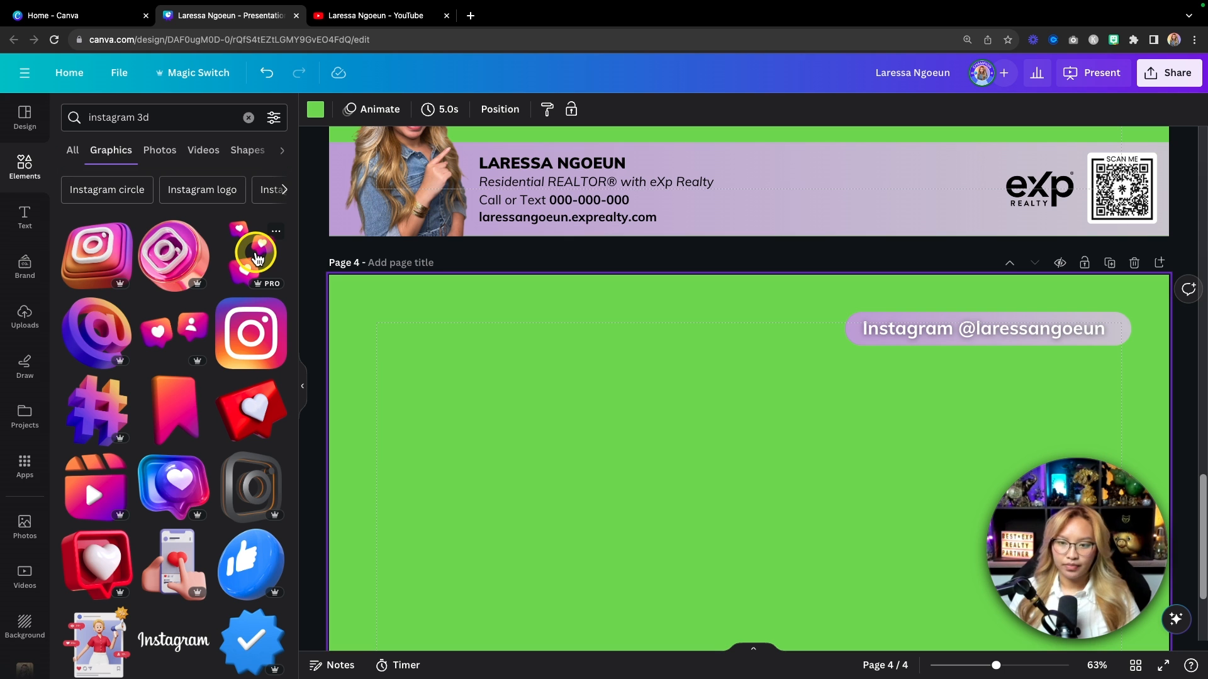
pyautogui.click(258, 258)
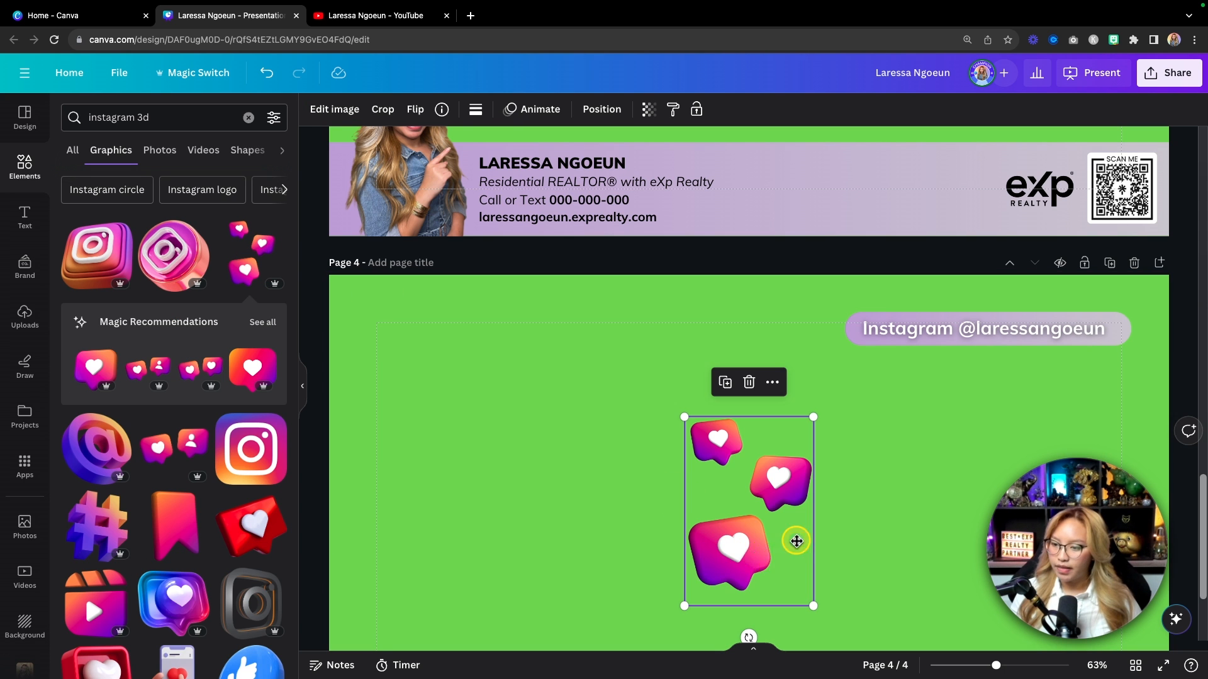
# Step: Shrink the hearts graphic and line it up beside the Instagram text in the top-right
pyautogui.moveTo(795, 541); pyautogui.dragTo(1168, 397)
pyautogui.moveTo(1178, 455); pyautogui.dragTo(1133, 395)
pyautogui.moveTo(1103, 353); pyautogui.dragTo(1125, 364)
pyautogui.moveTo(1102, 296); pyautogui.dragTo(1130, 311)
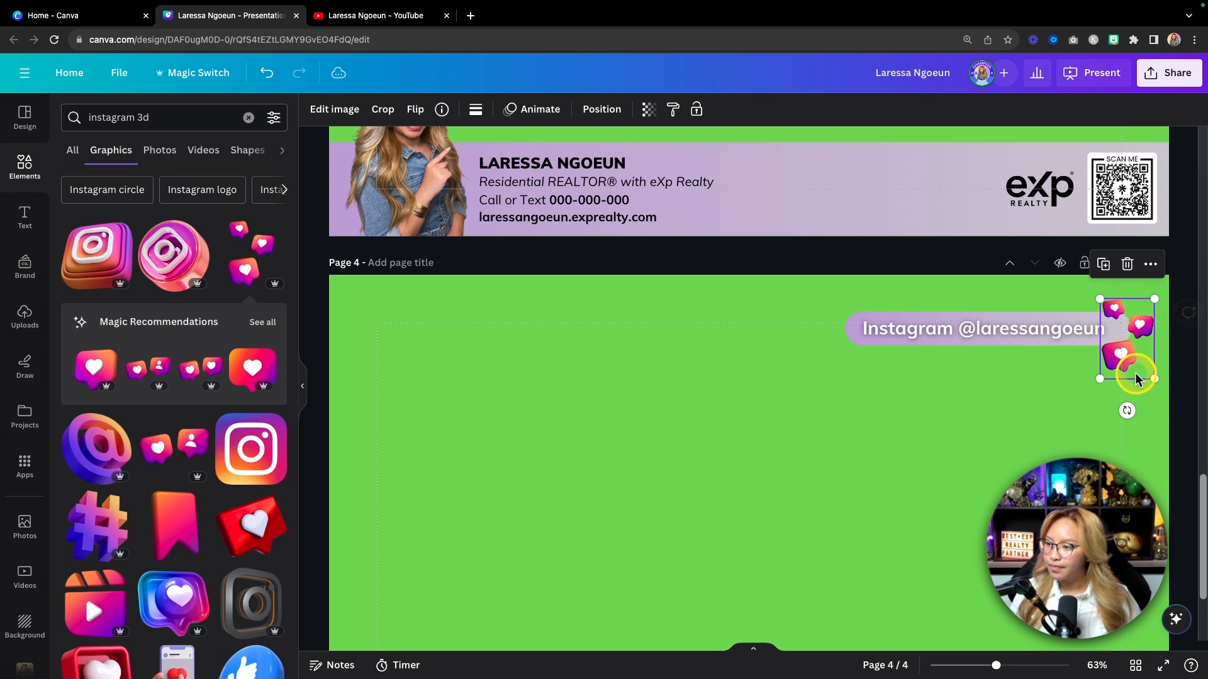
pyautogui.moveTo(1003, 342); pyautogui.dragTo(1001, 343)
pyautogui.keyDown('shift'); pyautogui.click(1106, 358); pyautogui.keyUp('shift')
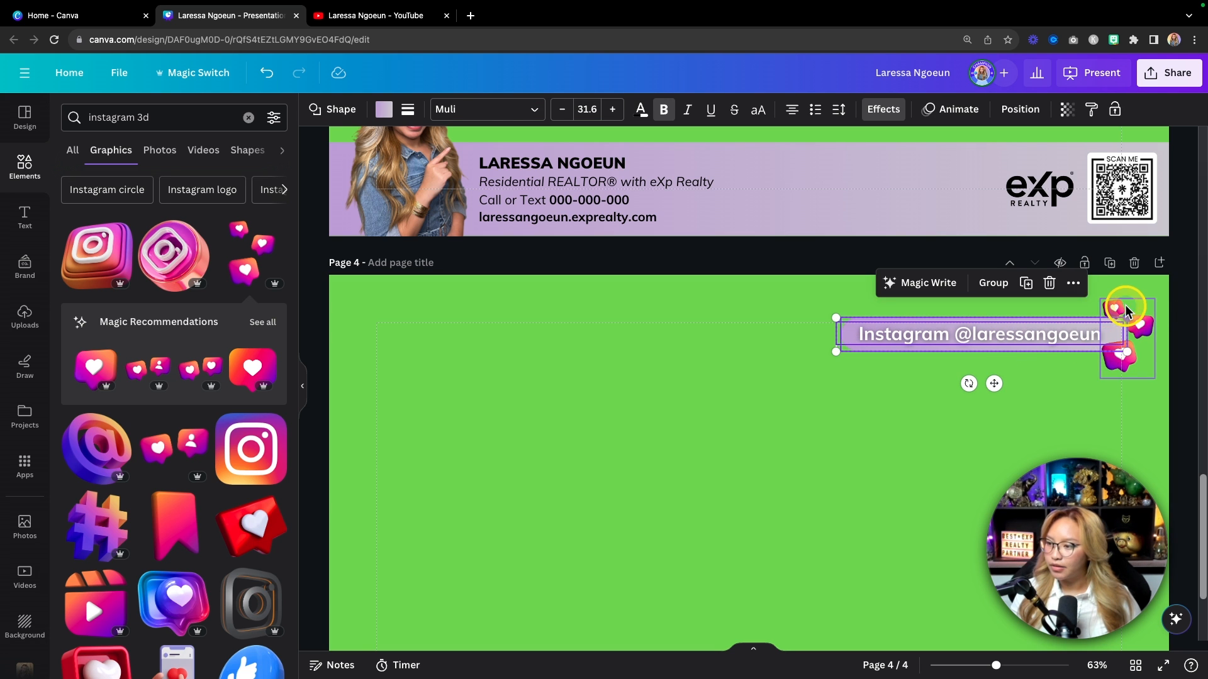
pyautogui.click(1109, 303)
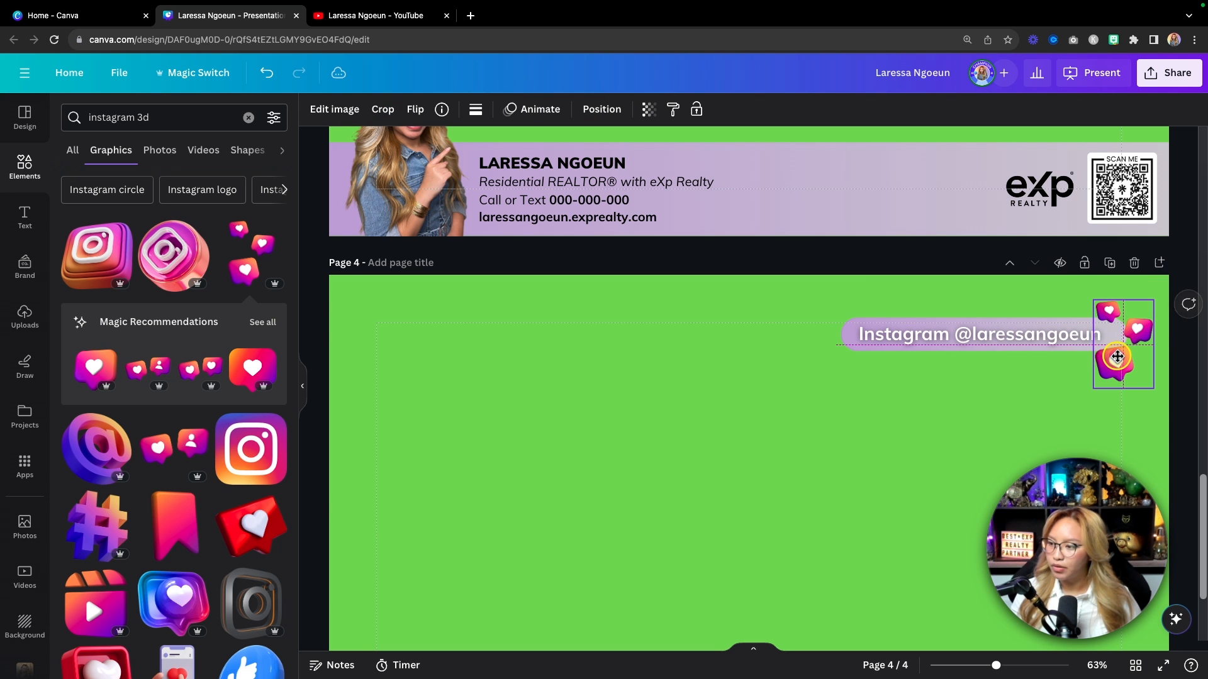
pyautogui.click(1002, 409)
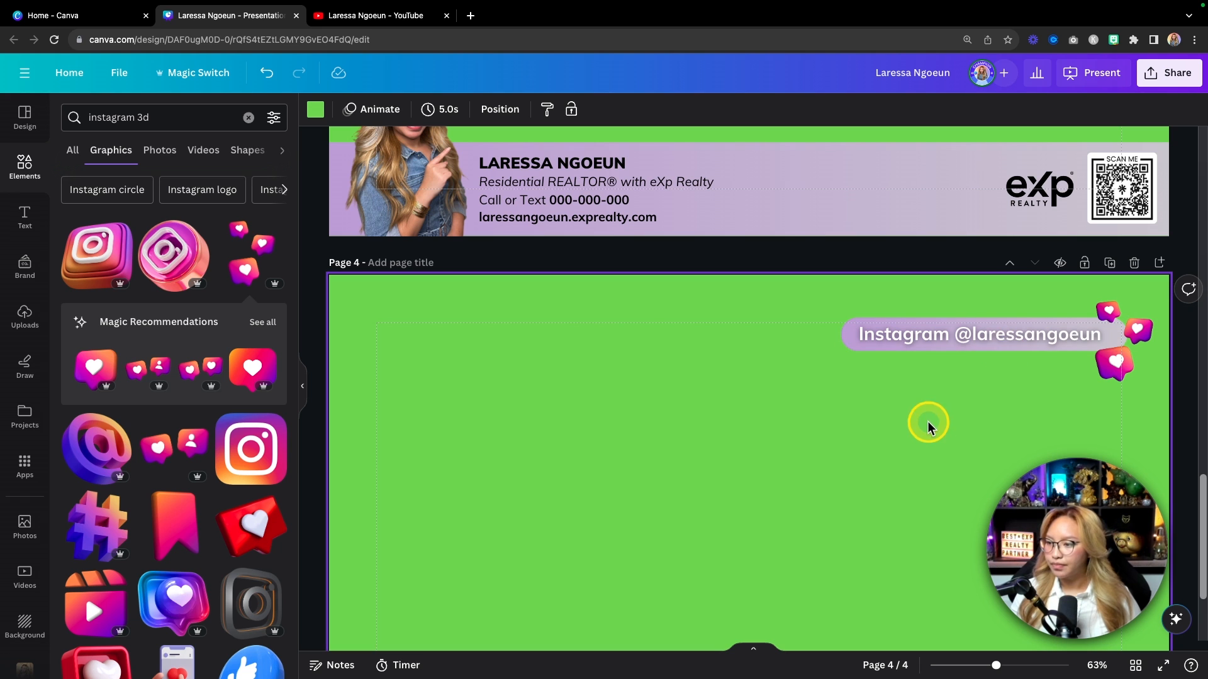
# Step: Nudge the Instagram text right, then scale the text and hearts down together as a group
pyautogui.click(983, 339)
pyautogui.press('Right')
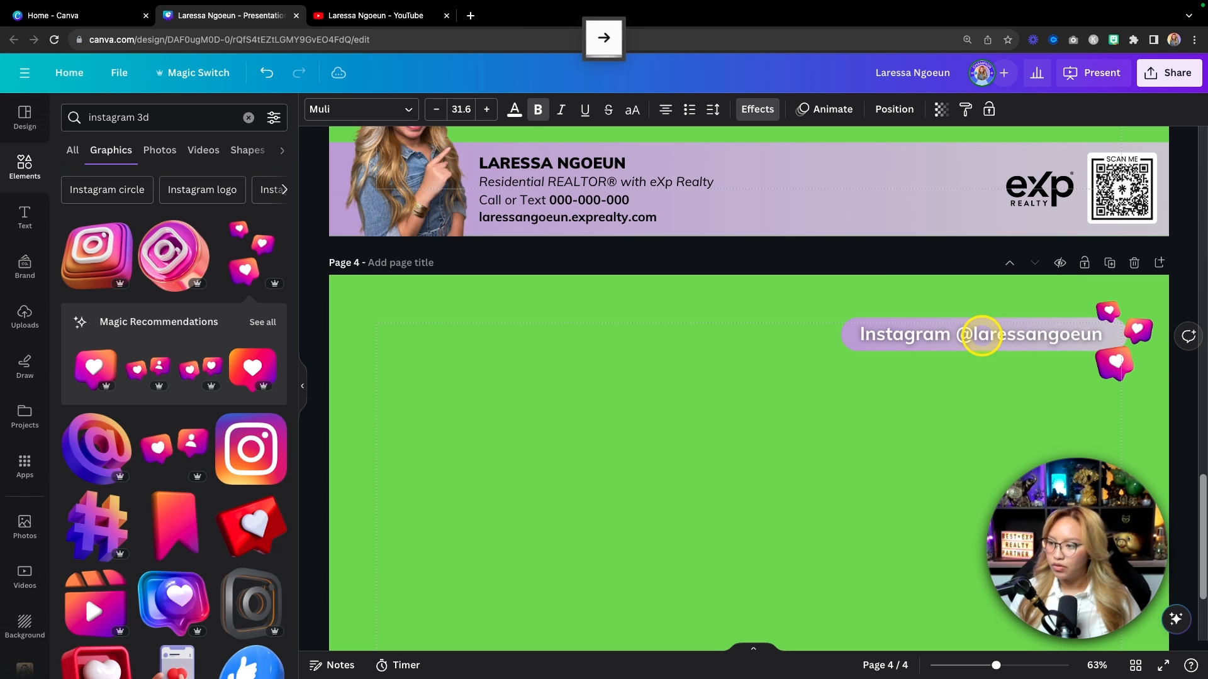
pyautogui.click(898, 434)
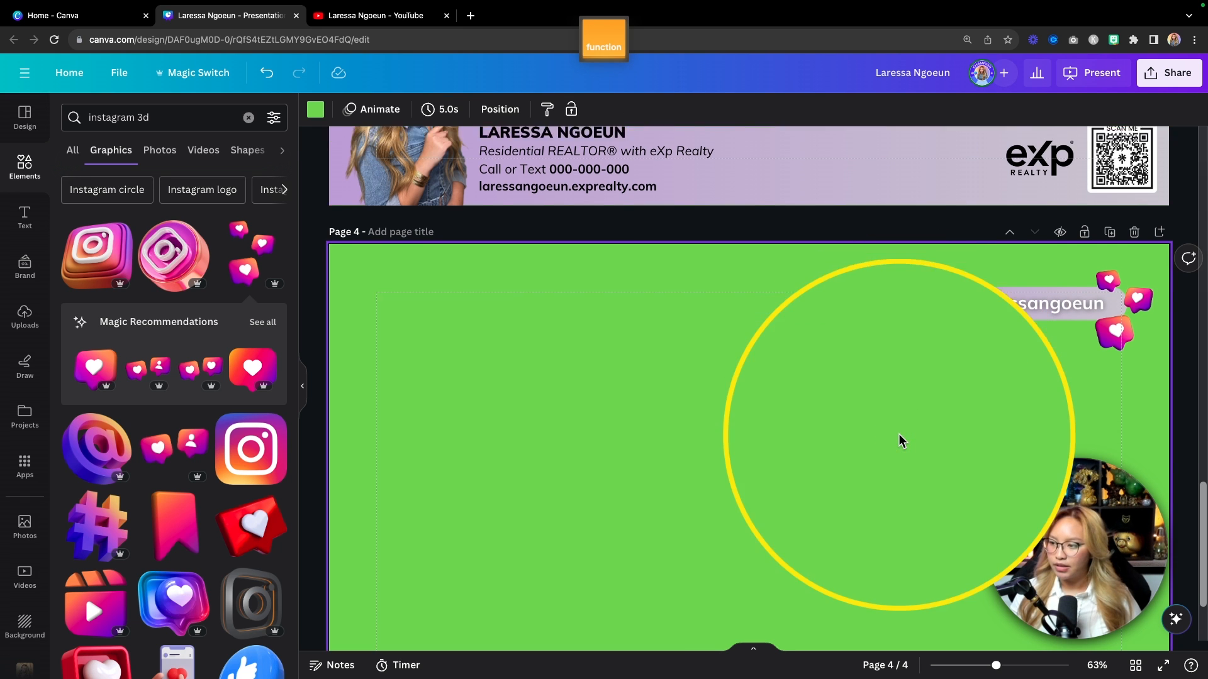
pyautogui.scroll(-5, 857, 434)
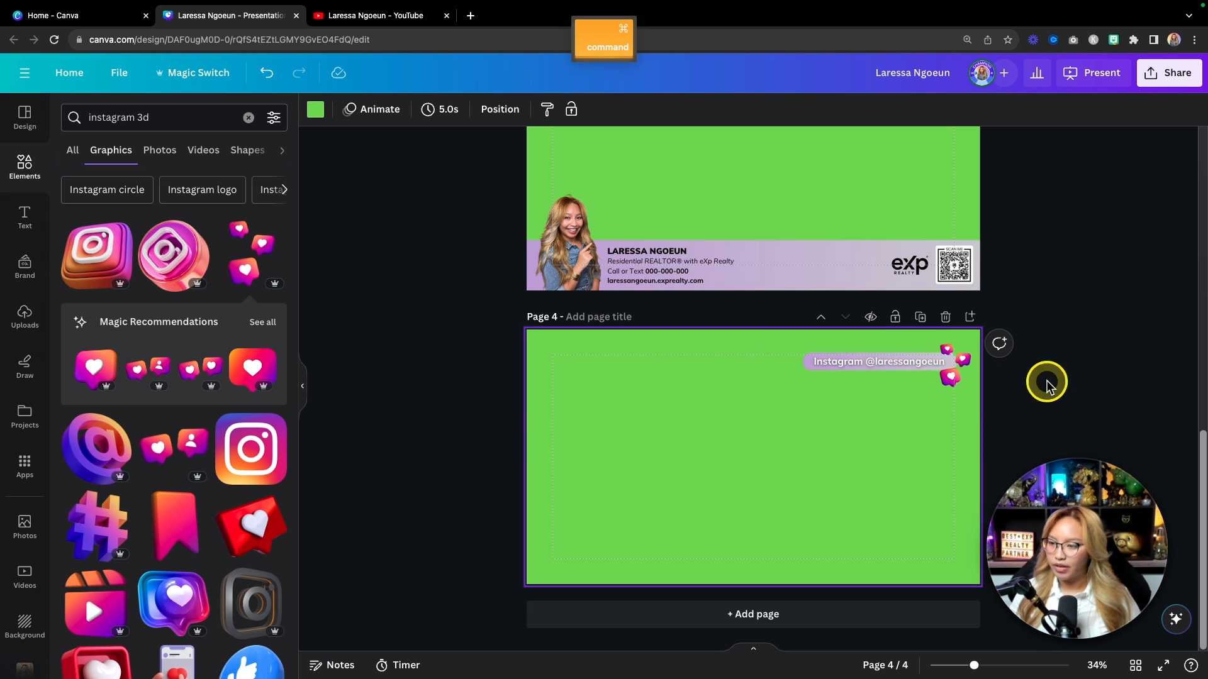
pyautogui.moveTo(763, 334); pyautogui.dragTo(967, 383)
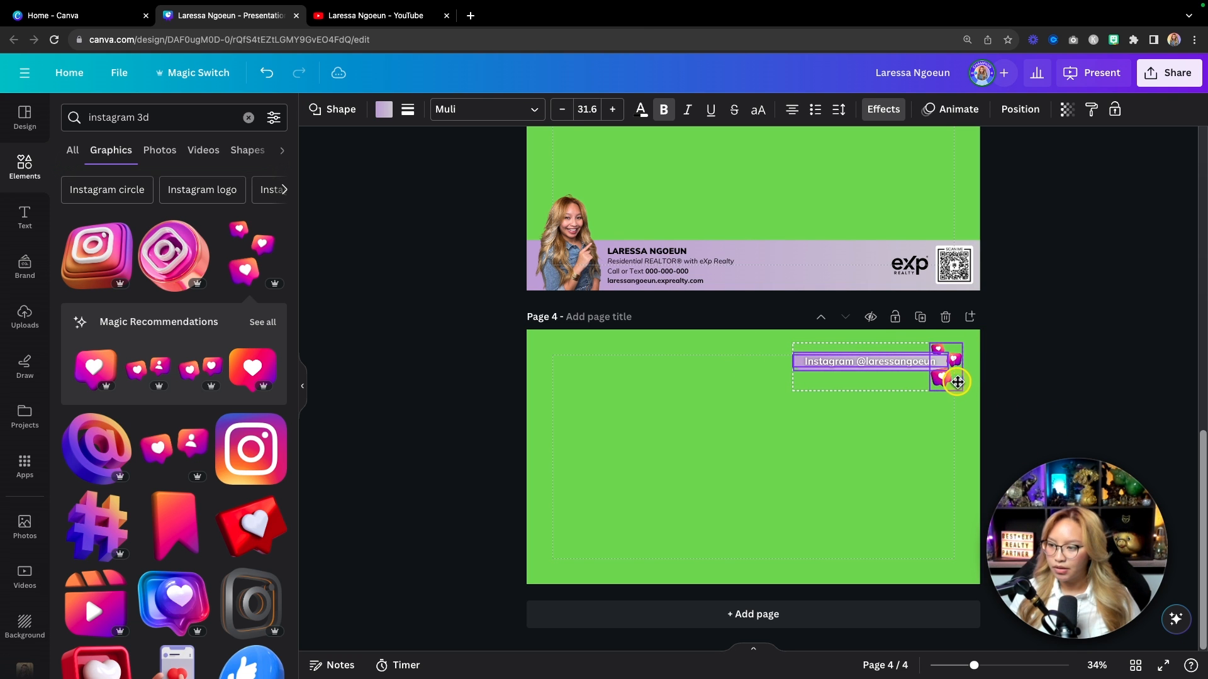
pyautogui.click(869, 466)
pyautogui.moveTo(758, 345); pyautogui.dragTo(999, 389)
pyautogui.moveTo(802, 392); pyautogui.dragTo(817, 391)
pyautogui.click(773, 496)
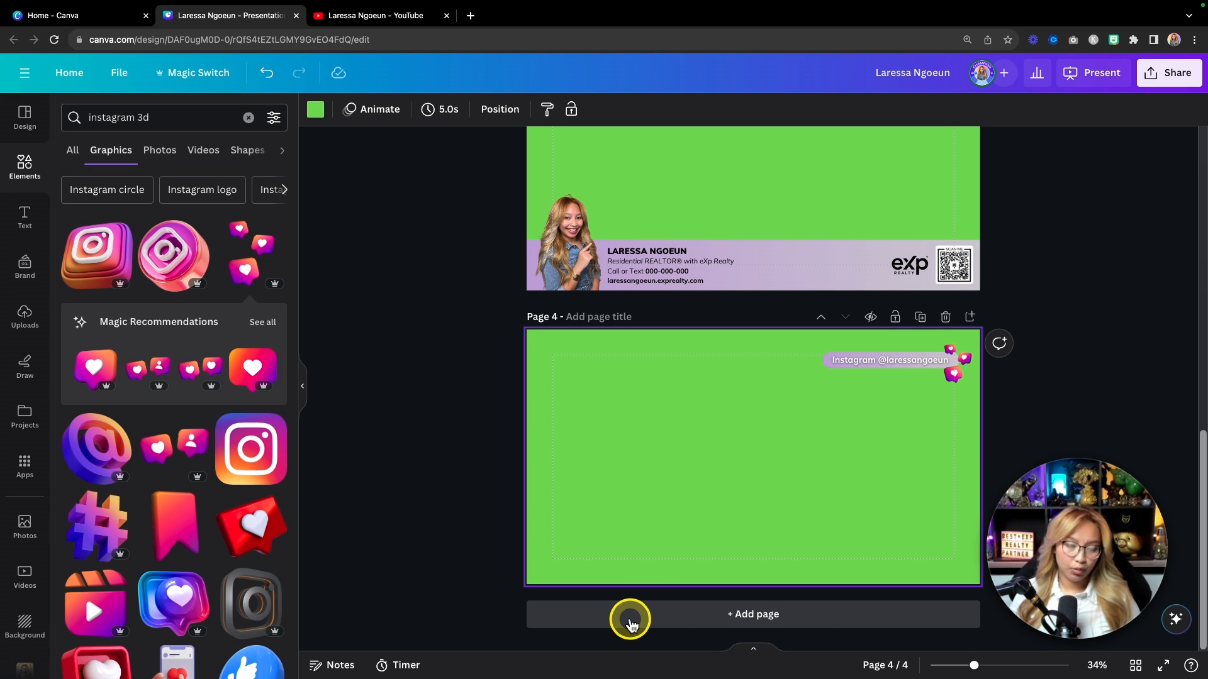
# Step: Add page 5 and insert the White - Emblem.png brand logo
pyautogui.click(629, 623)
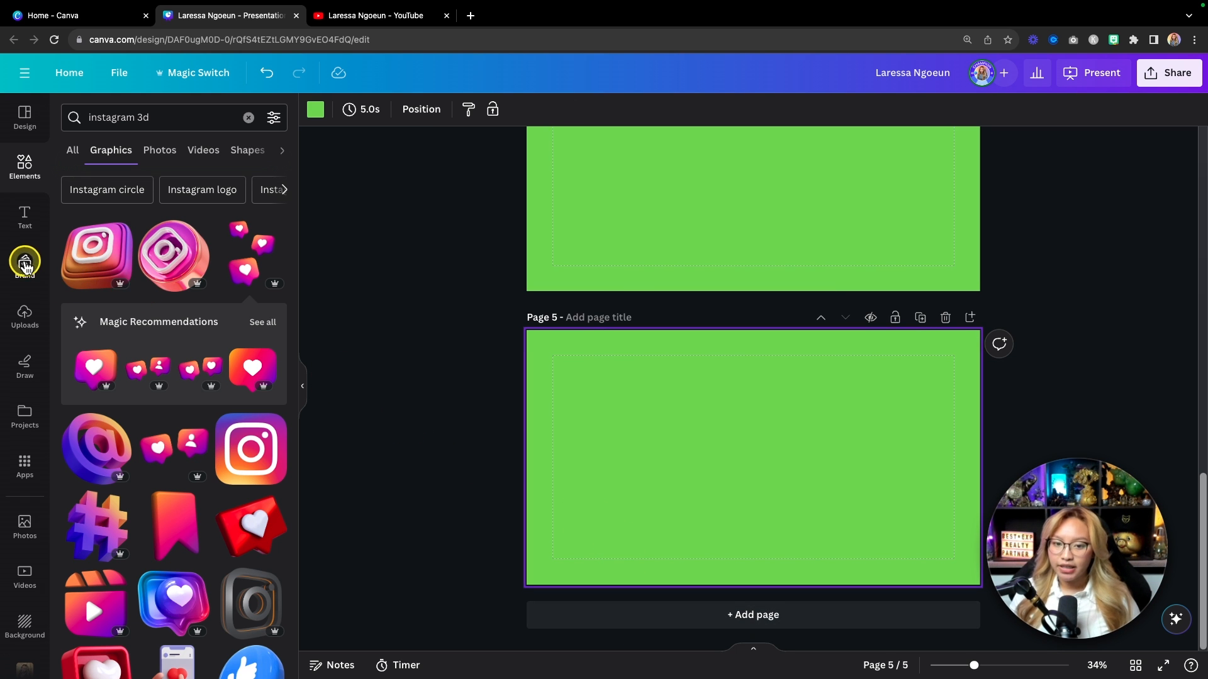
pyautogui.click(26, 266)
pyautogui.scroll(7, 239, 431)
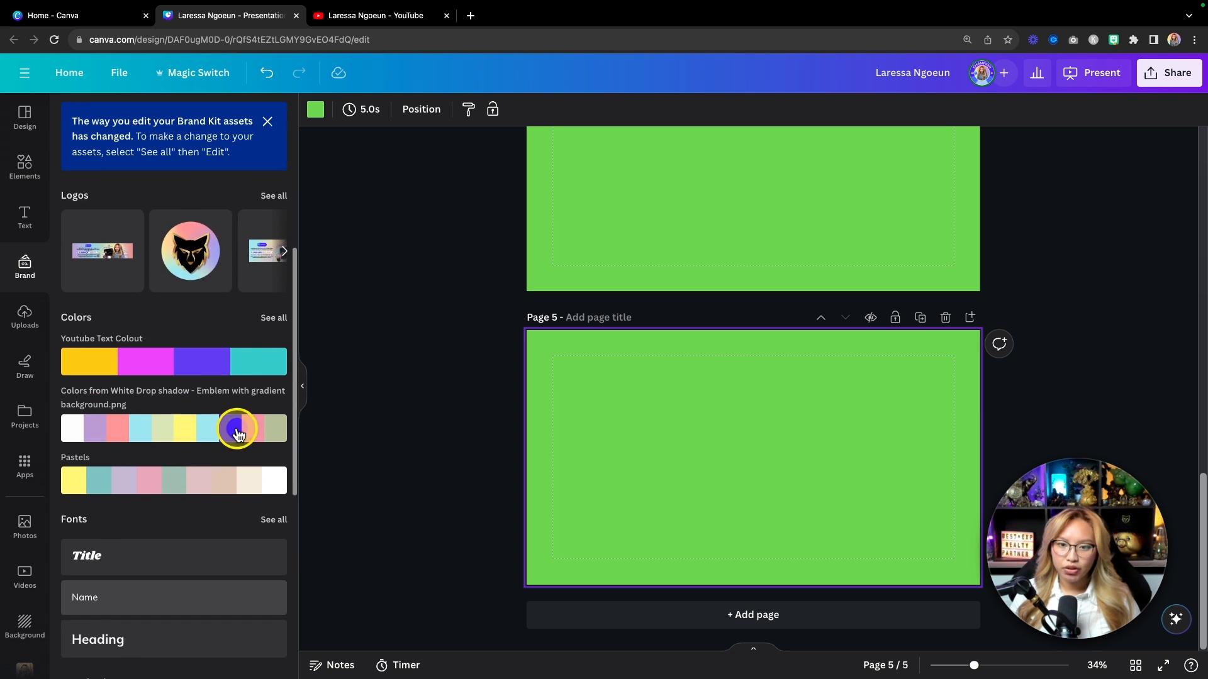
pyautogui.click(269, 430)
pyautogui.scroll(-5, 161, 354)
pyautogui.click(237, 267)
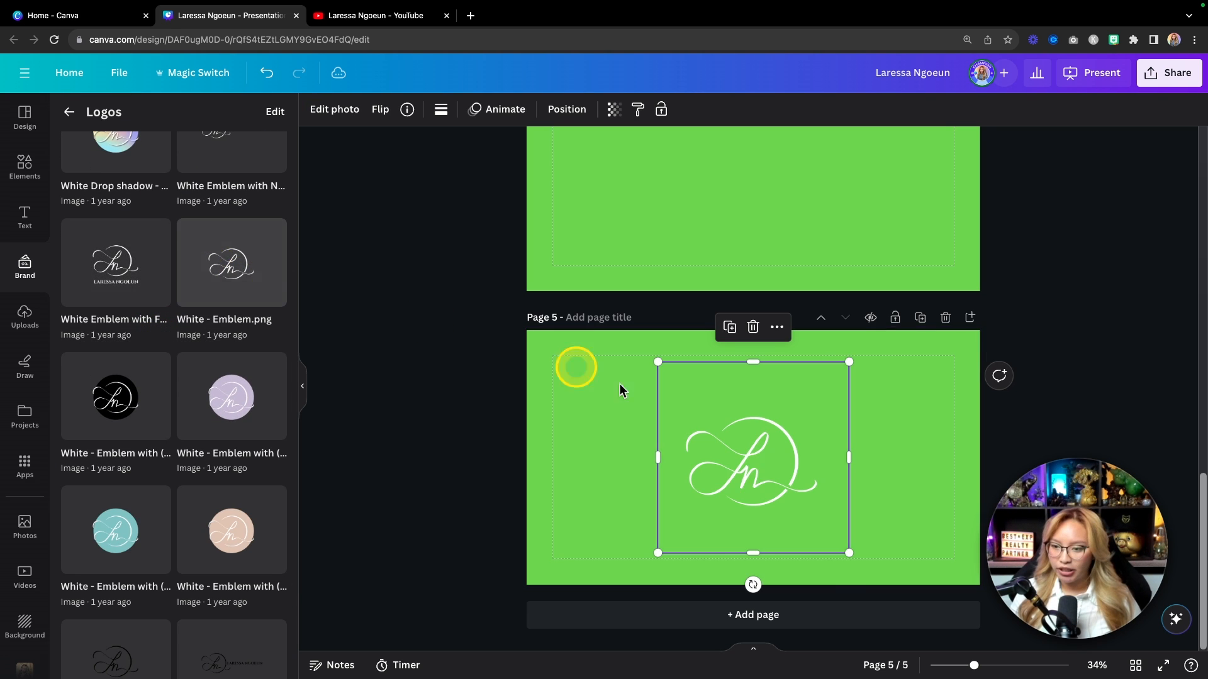
# Step: Shrink the emblem logo and tuck it into page 5's top-left corner
pyautogui.moveTo(847, 548); pyautogui.dragTo(577, 369)
pyautogui.click(698, 430)
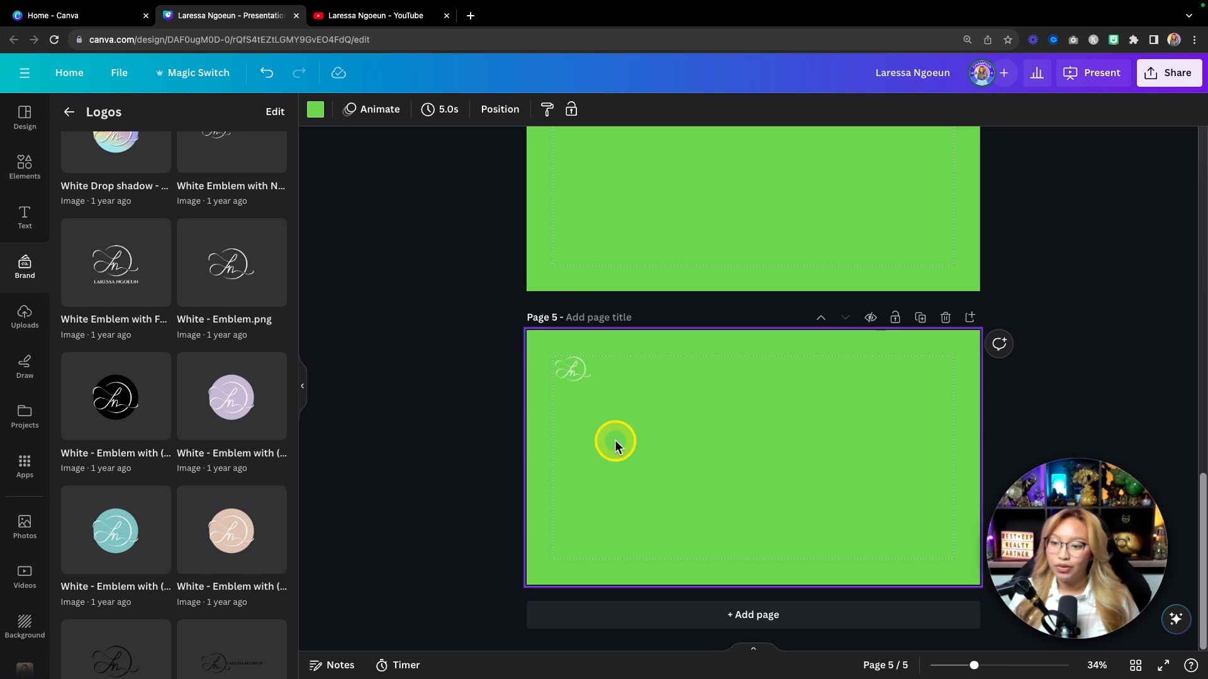
pyautogui.moveTo(571, 370); pyautogui.dragTo(564, 362)
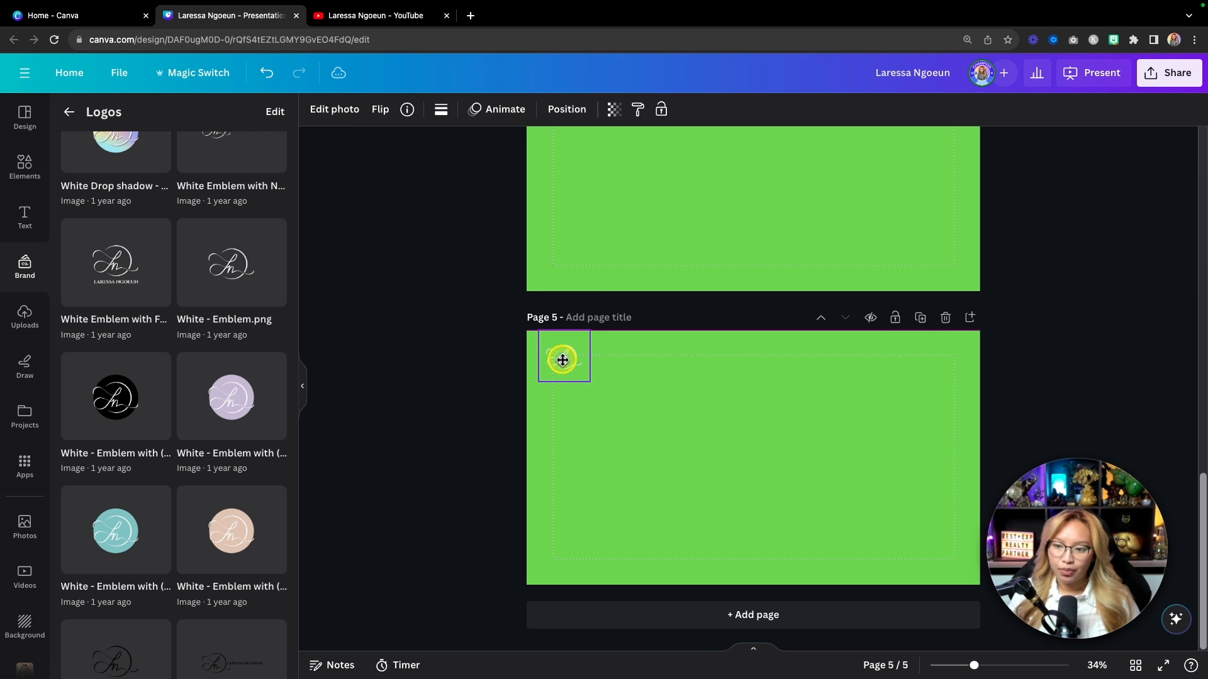
pyautogui.click(603, 384)
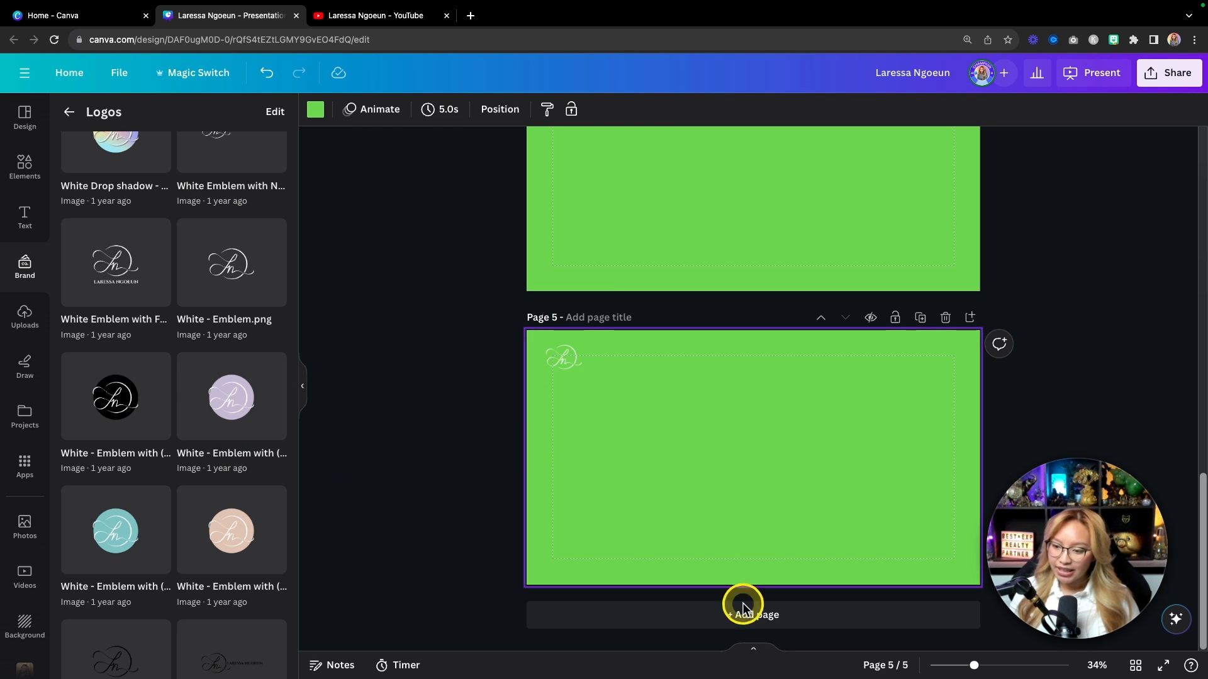
# Step: Add page 6 and search elements for the 'youtube subcribe button' suggestion
pyautogui.click(731, 620)
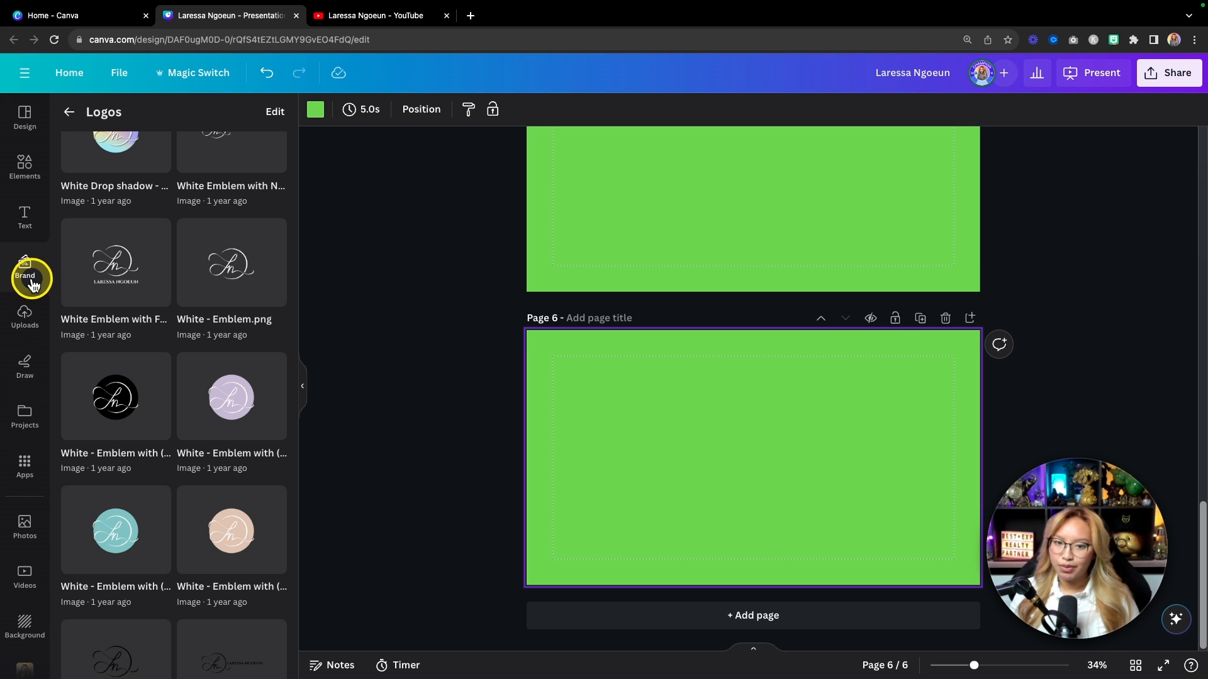
pyautogui.click(25, 168)
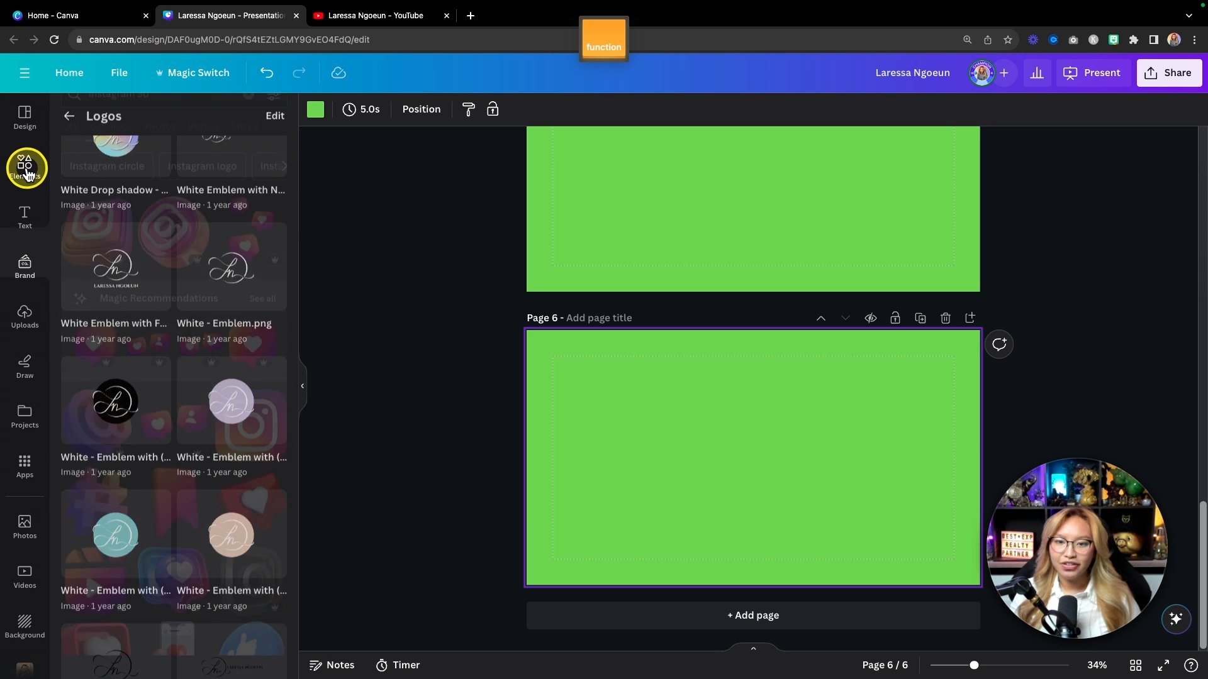
pyautogui.click(149, 118)
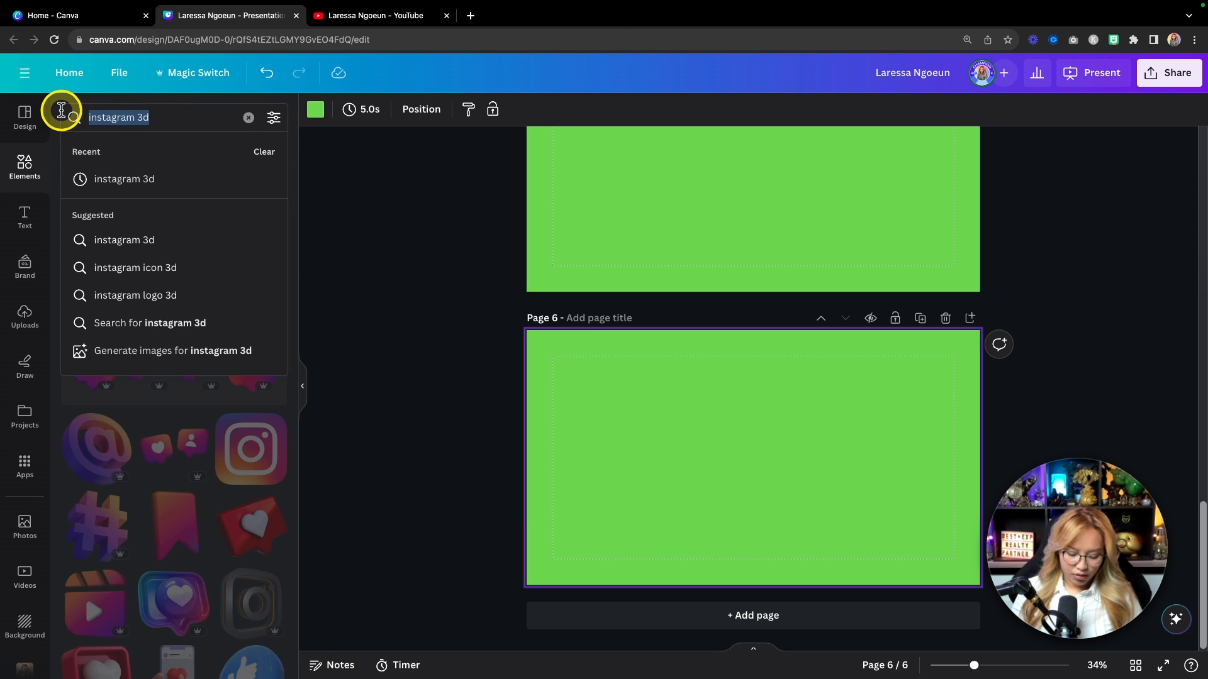
pyautogui.press('super+a')
pyautogui.write('subcr')
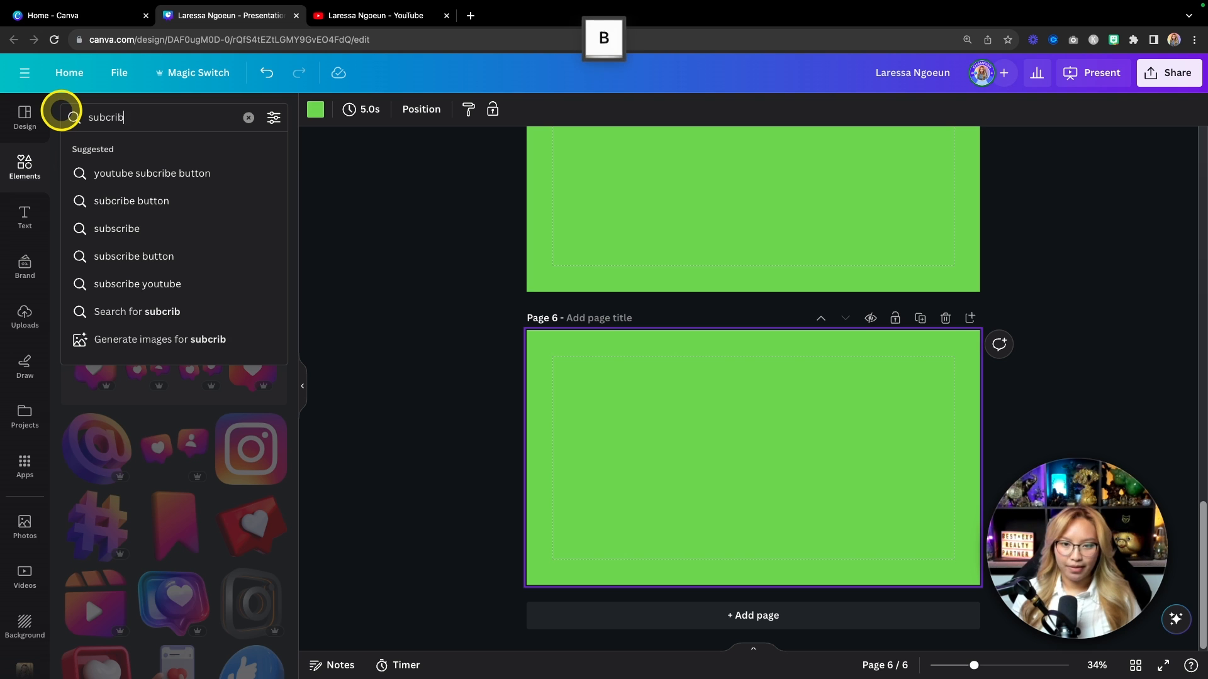
pyautogui.write('ibe')
pyautogui.press('Down')
pyautogui.press('Return')
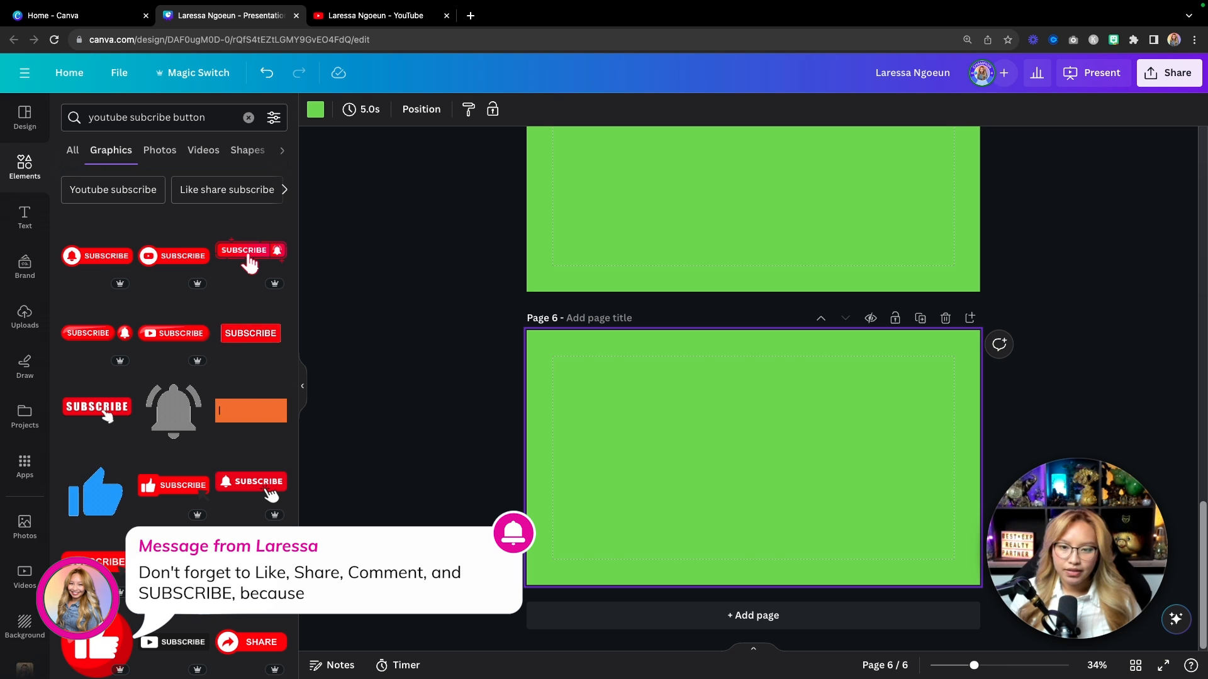
# Step: Place bell and YouTube-style SUBSCRIBE graphics on page 6, undoing a trial lavender recolour
pyautogui.click(98, 258)
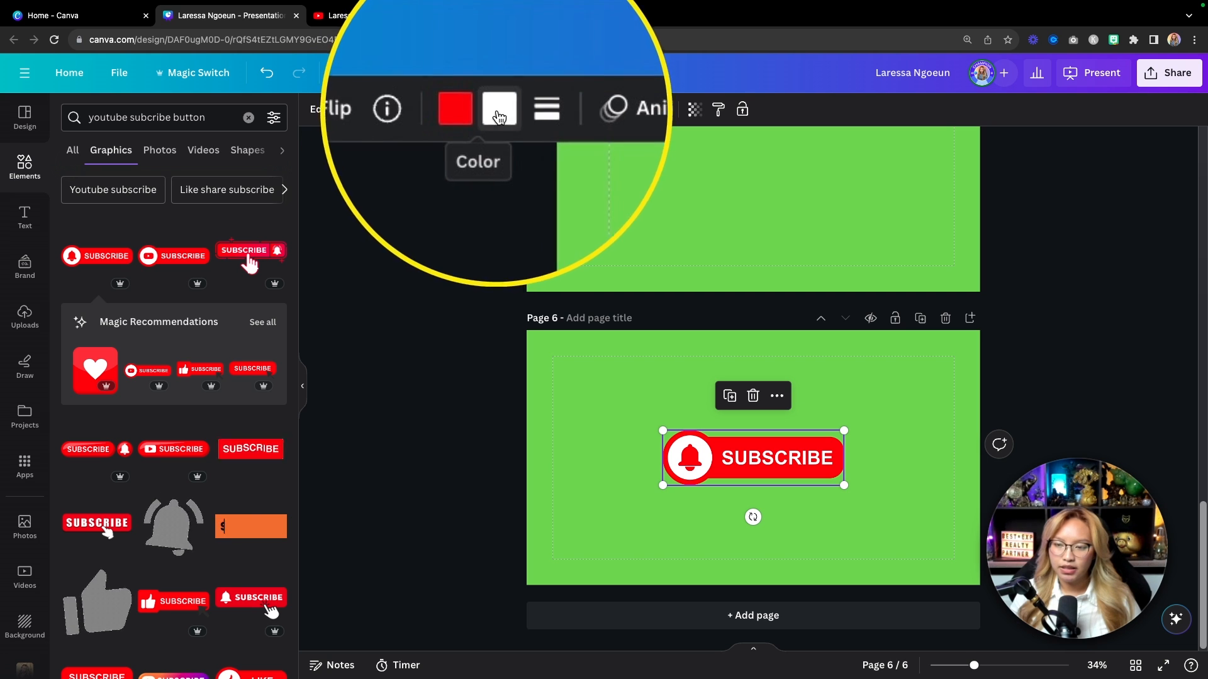
pyautogui.click(175, 256)
pyautogui.moveTo(767, 471); pyautogui.dragTo(691, 394)
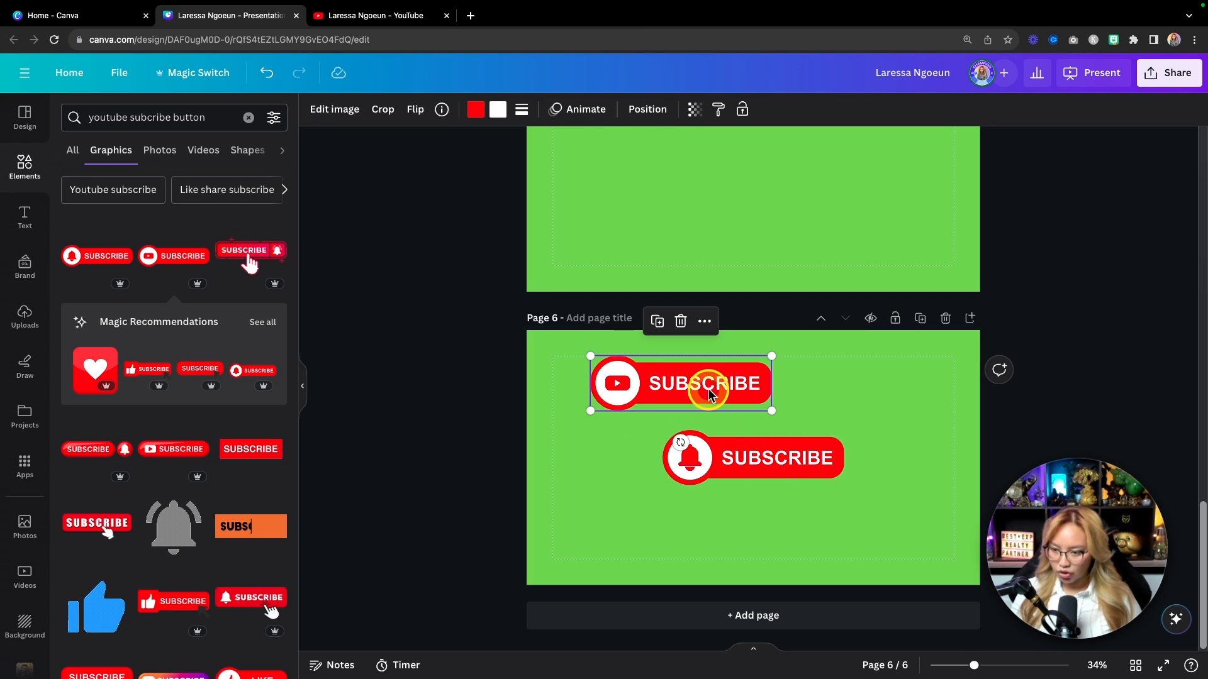
pyautogui.click(262, 251)
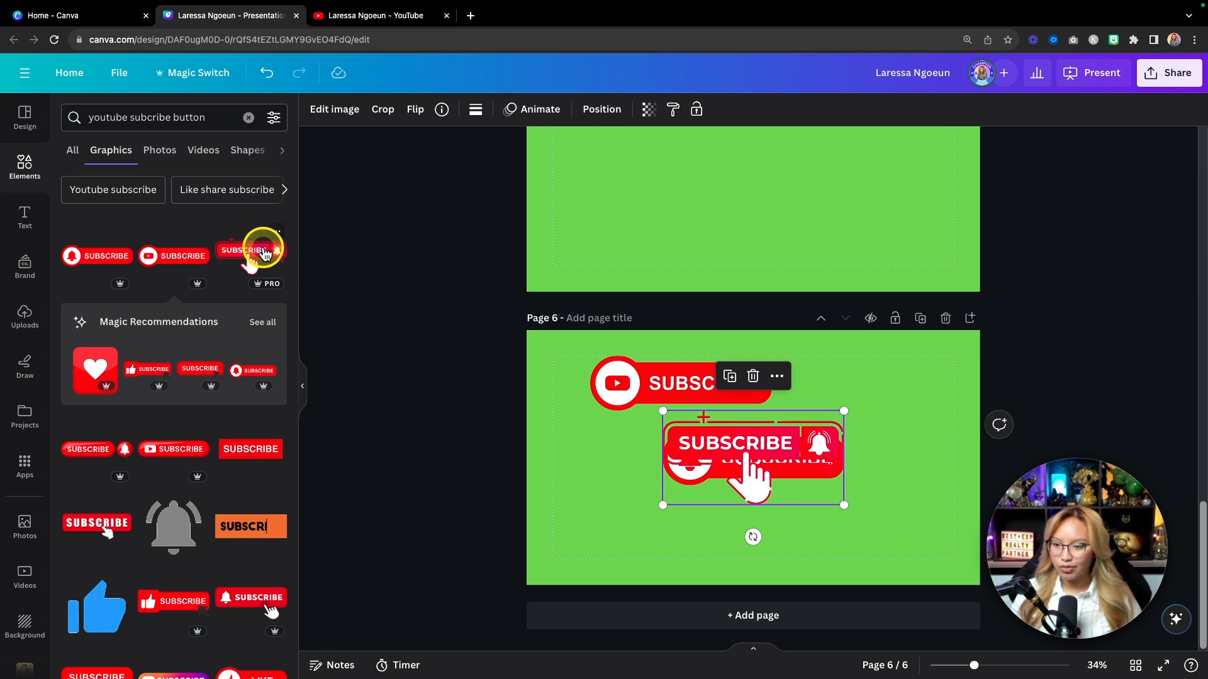
pyautogui.moveTo(752, 456); pyautogui.dragTo(686, 544)
pyautogui.click(476, 109)
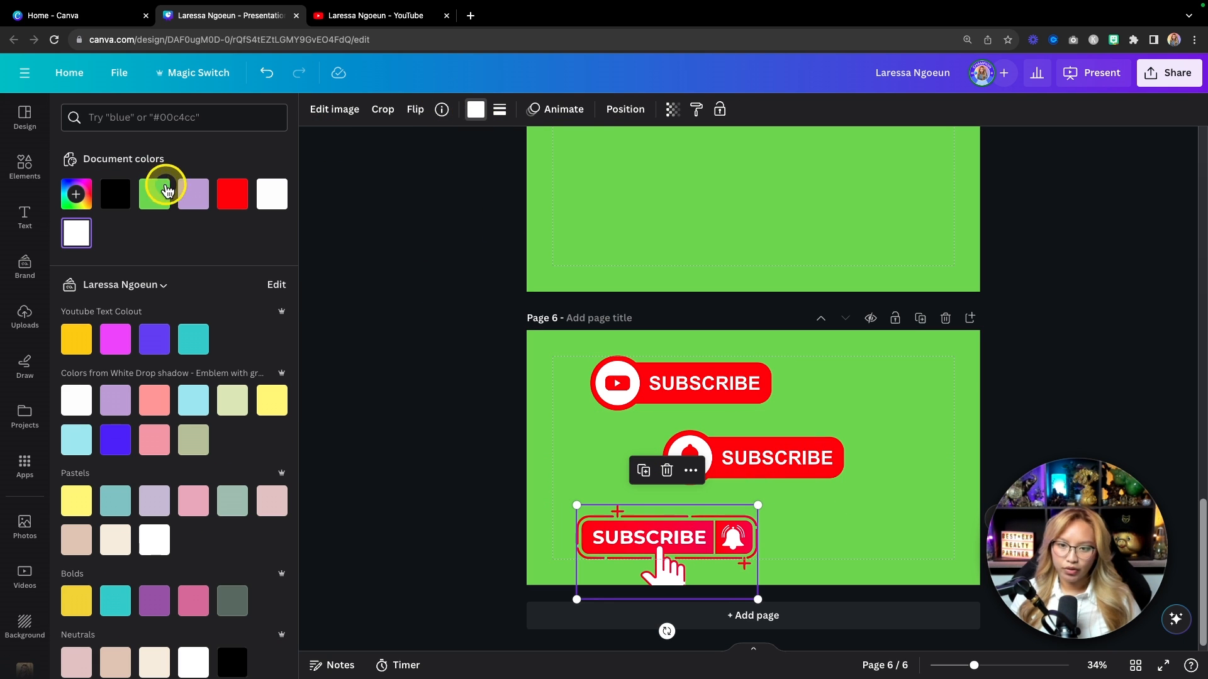
pyautogui.click(187, 193)
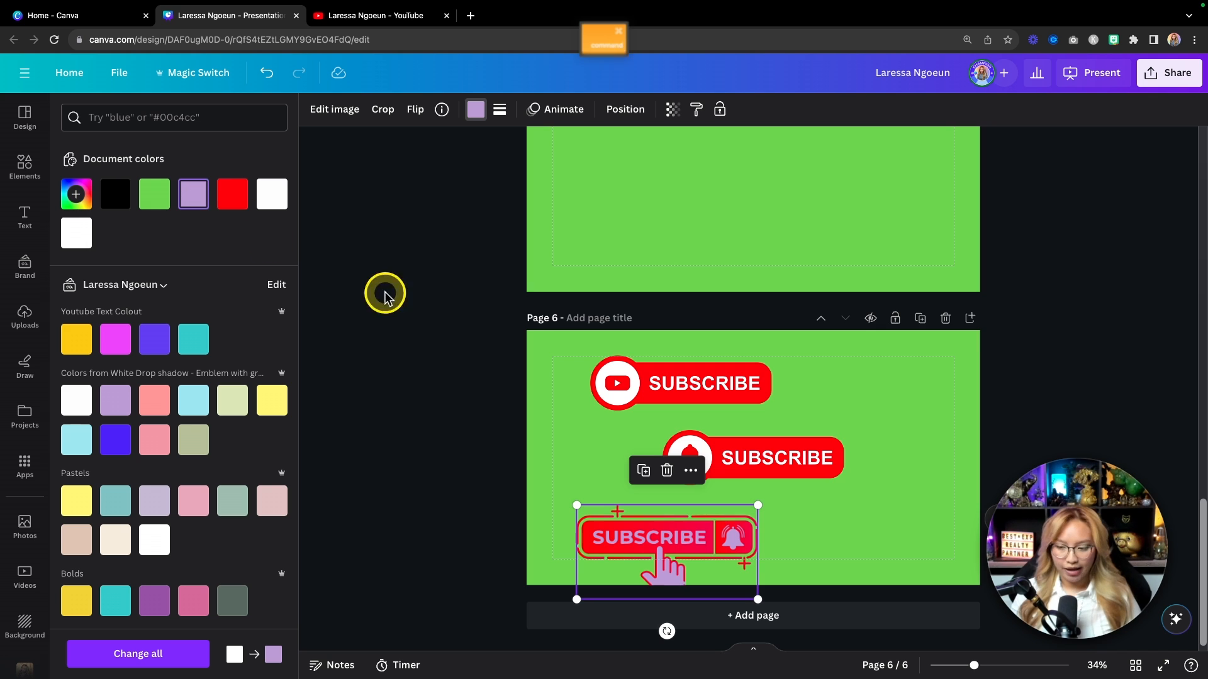
pyautogui.press('super+z')
# Step: Delete the extra graphics, then move the bell SUBSCRIBE button top-left and shrink it
pyautogui.click(648, 537)
pyautogui.press('BackSpace')
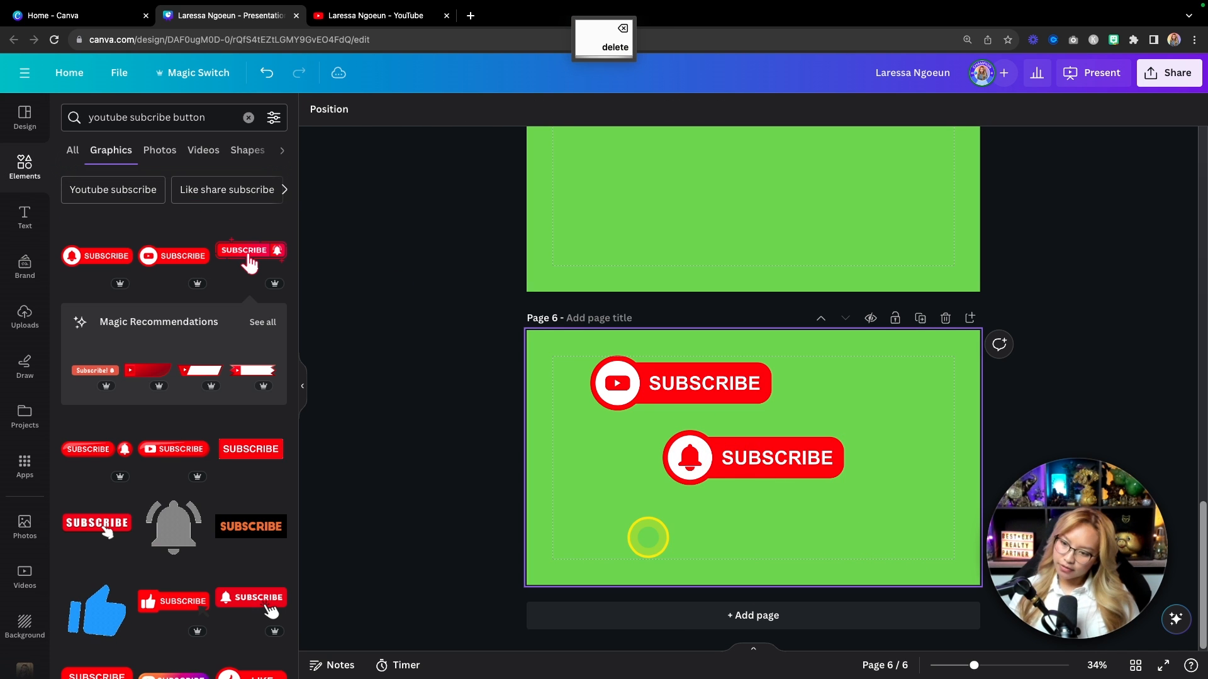
pyautogui.click(632, 393)
pyautogui.press('BackSpace')
pyautogui.moveTo(745, 477); pyautogui.dragTo(634, 394)
pyautogui.moveTo(734, 403); pyautogui.dragTo(604, 368)
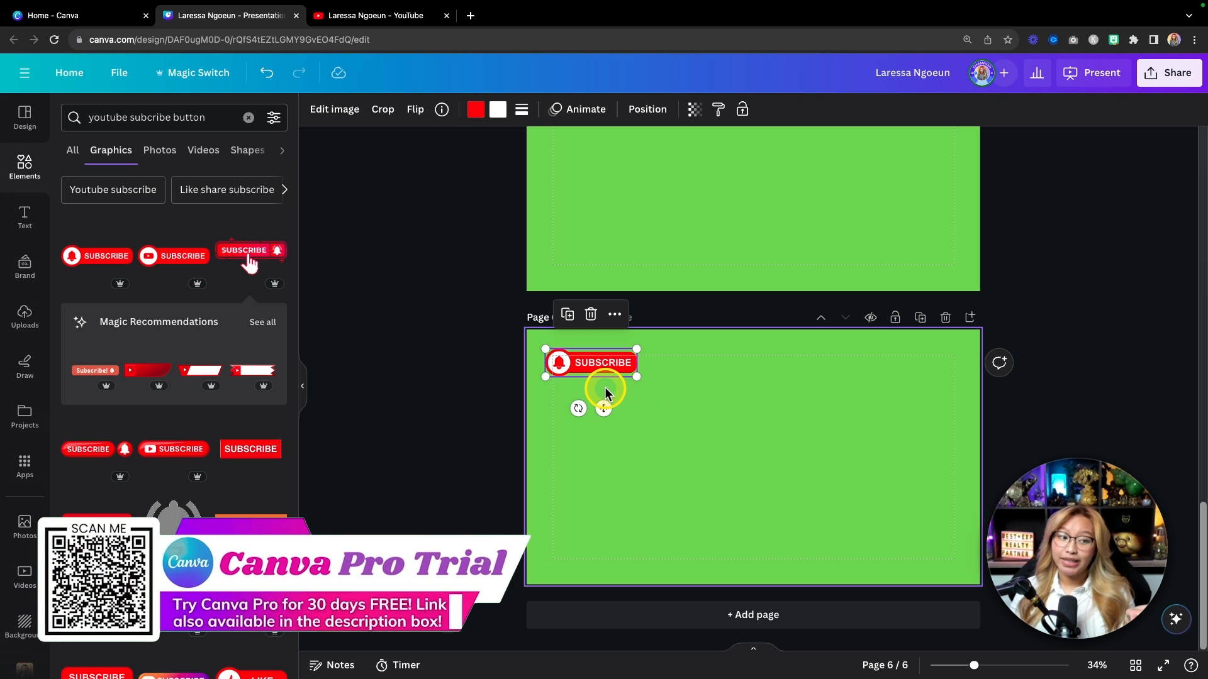
# Step: Recolour the SUBSCRIBE button lavender (#c3a7db)
pyautogui.click(475, 113)
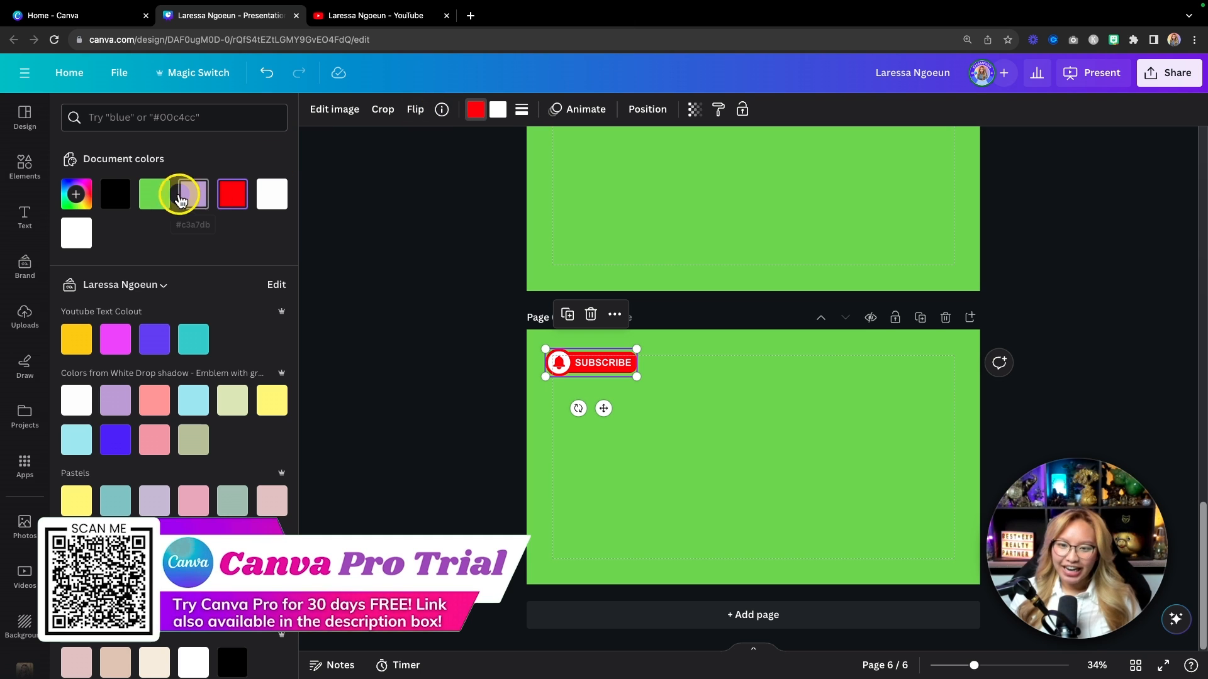
pyautogui.click(194, 200)
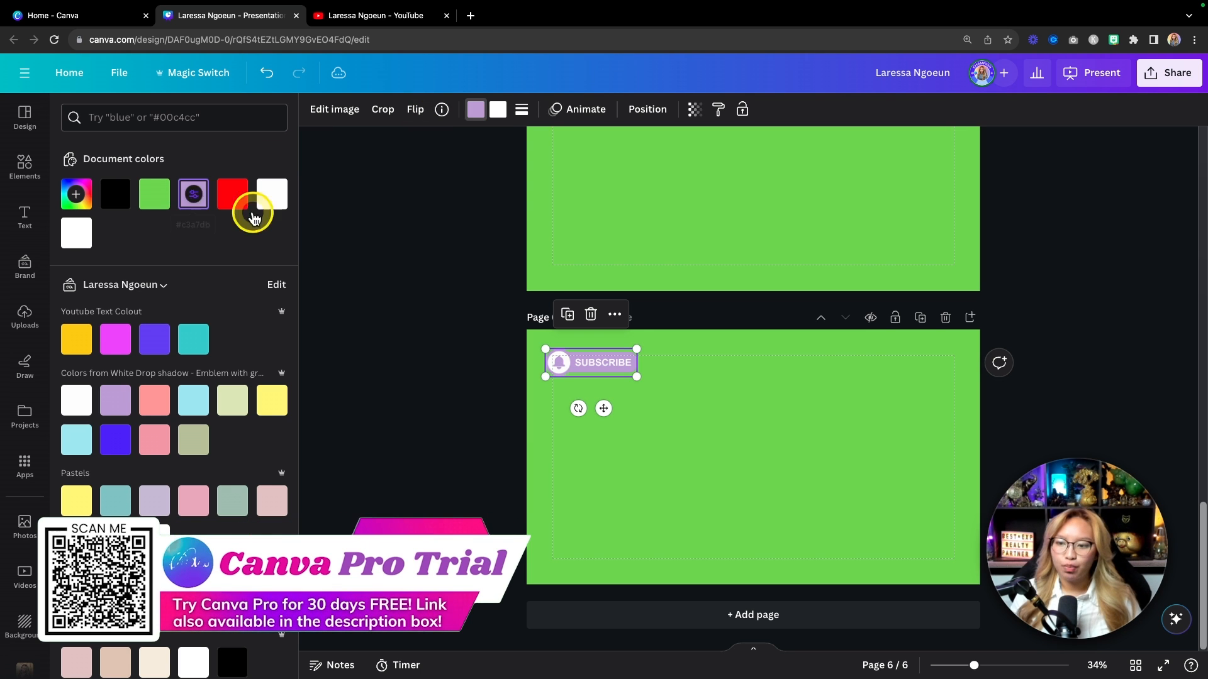
pyautogui.click(776, 432)
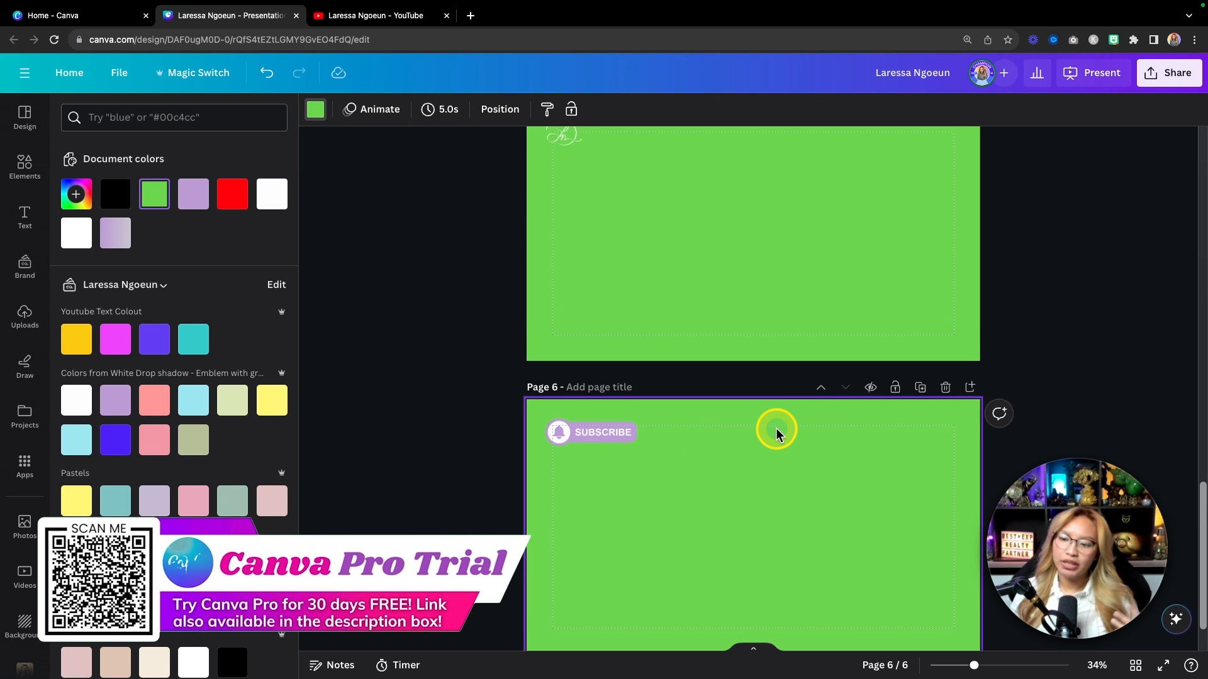
# Step: Enlarge the white emblem logo on page 5
pyautogui.scroll(3, 677, 479)
pyautogui.scroll(4, 677, 478)
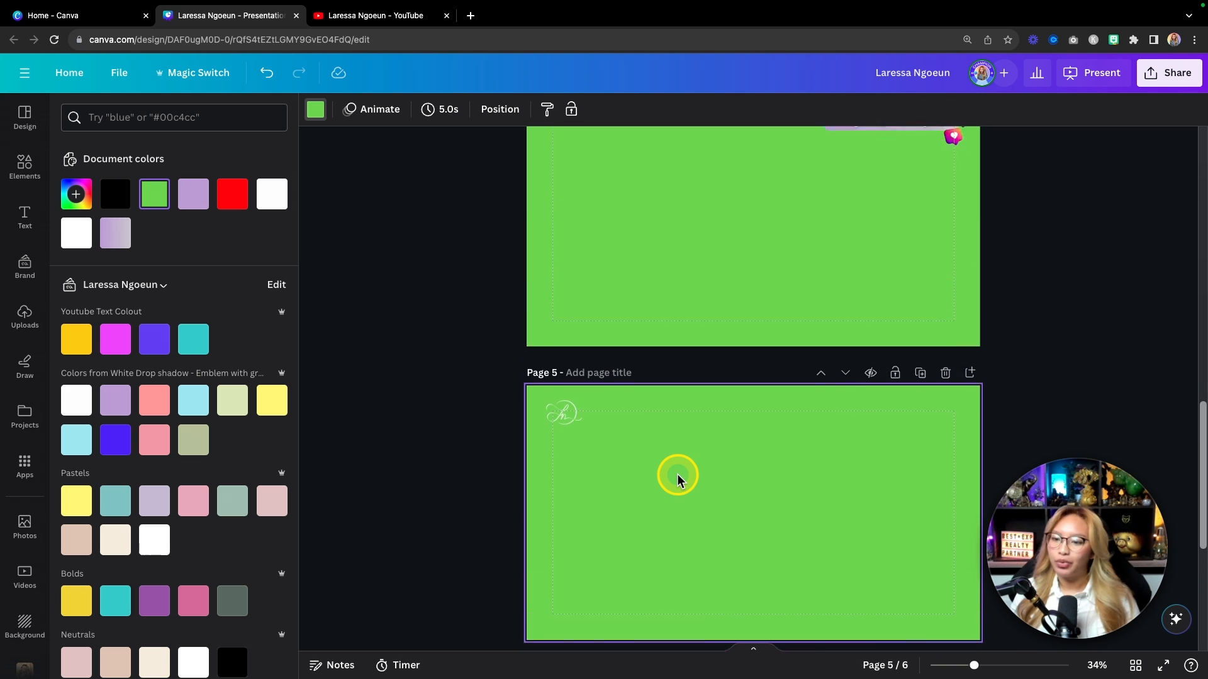
pyautogui.click(578, 529)
pyautogui.moveTo(589, 539); pyautogui.dragTo(615, 559)
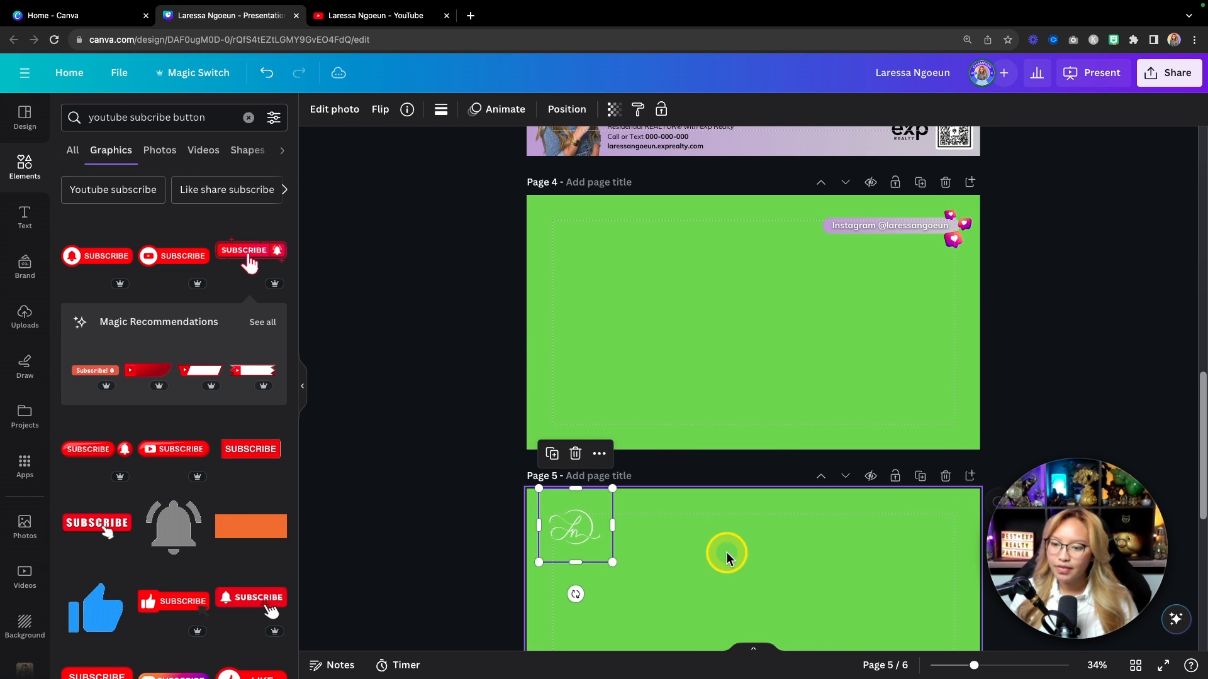
pyautogui.click(774, 425)
pyautogui.scroll(12, 773, 428)
pyautogui.scroll(-20, 774, 428)
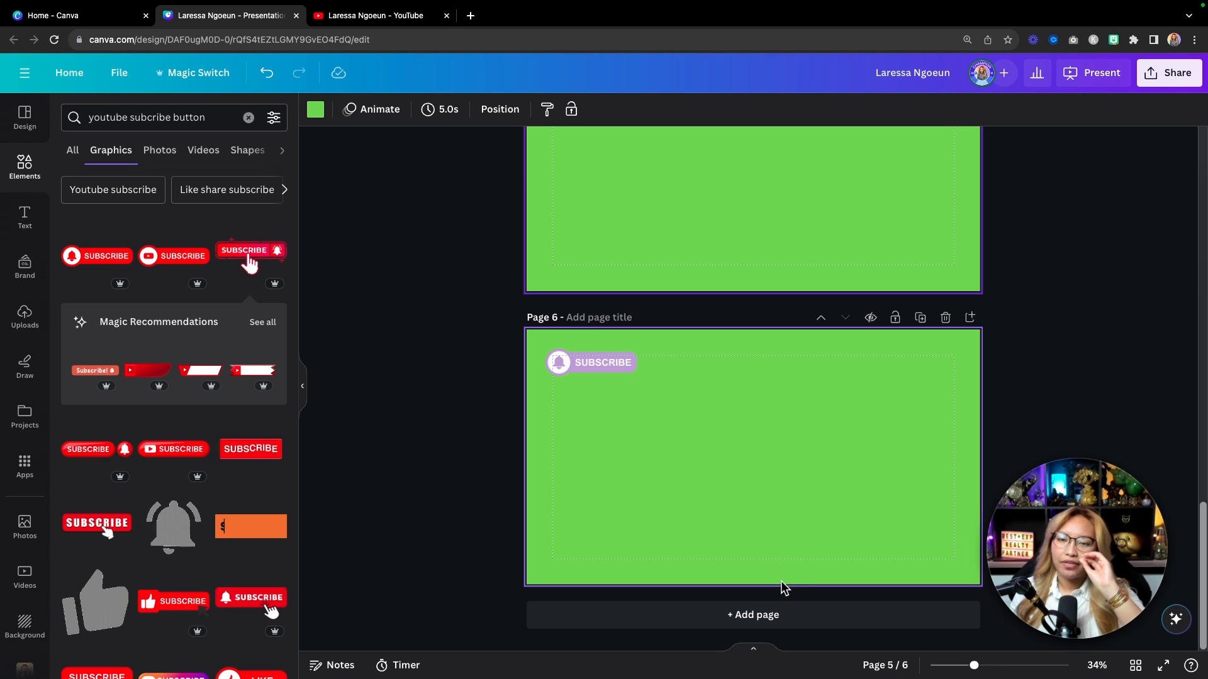
pyautogui.click(688, 612)
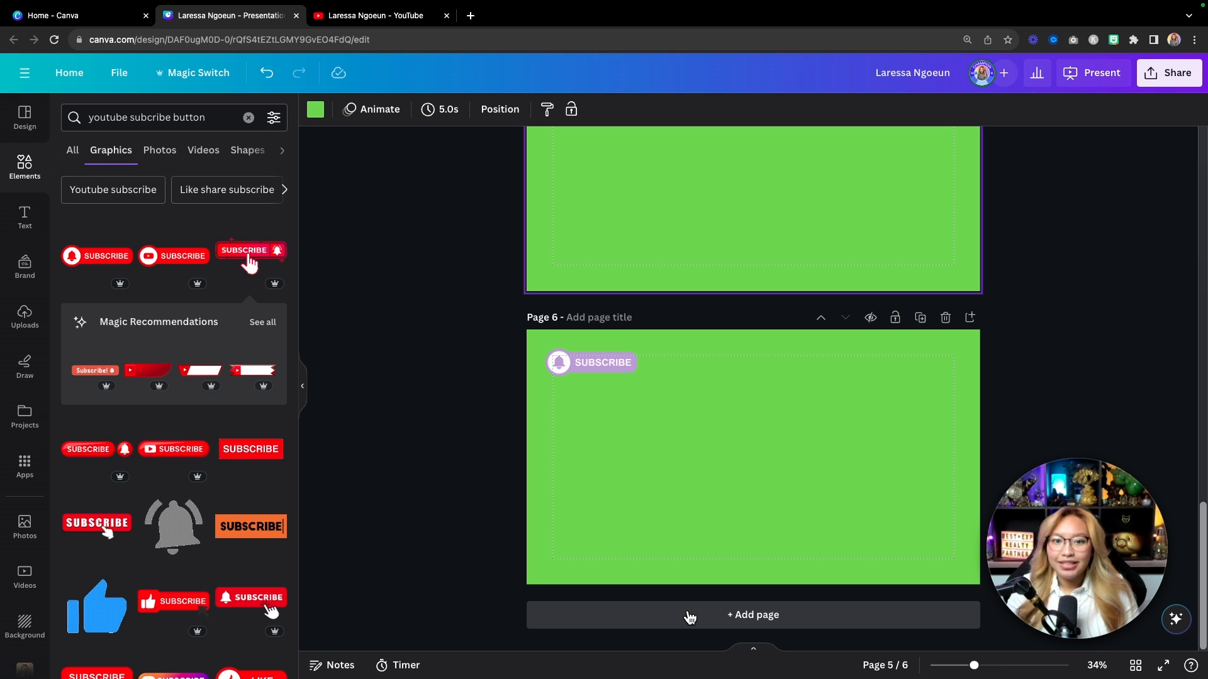
# Step: Add a new blank page 7 and place a rounded square shape on it
pyautogui.click(690, 617)
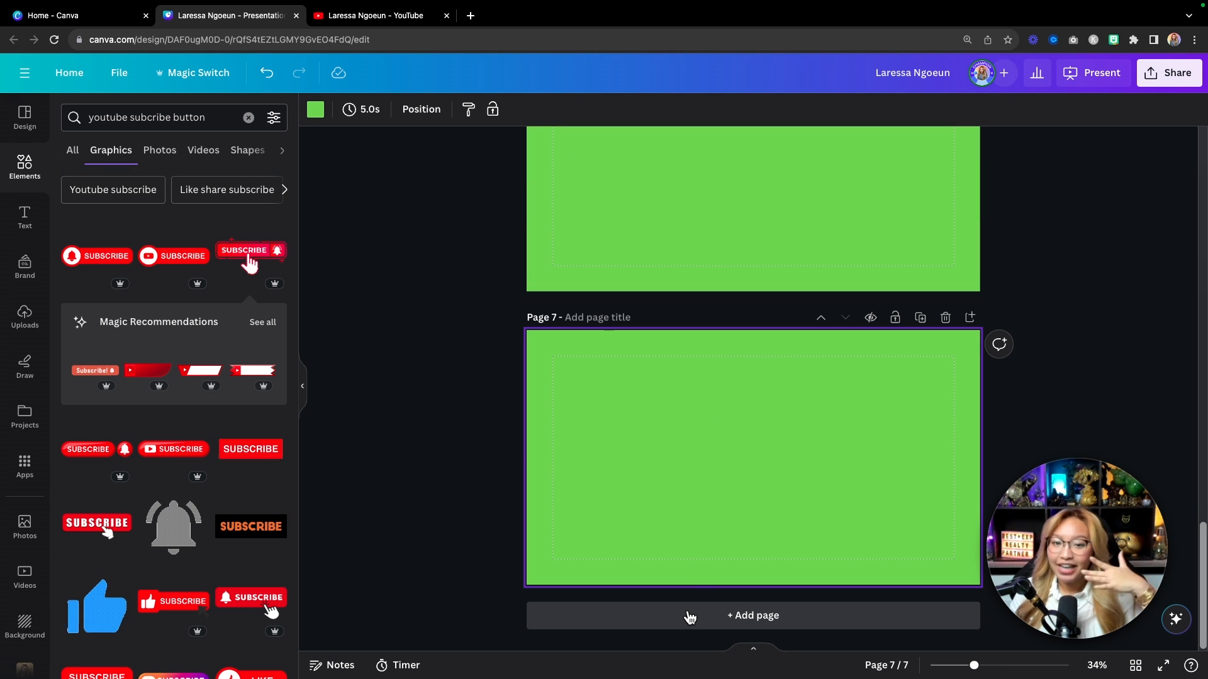
pyautogui.click(691, 615)
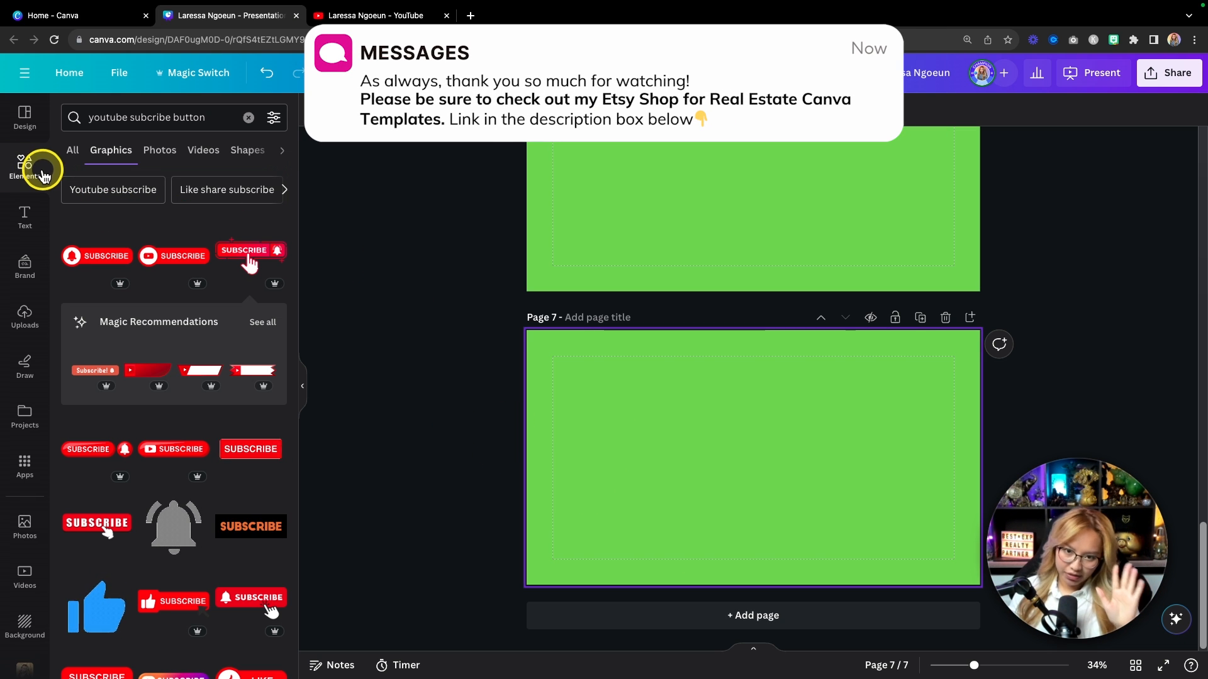
pyautogui.click(25, 176)
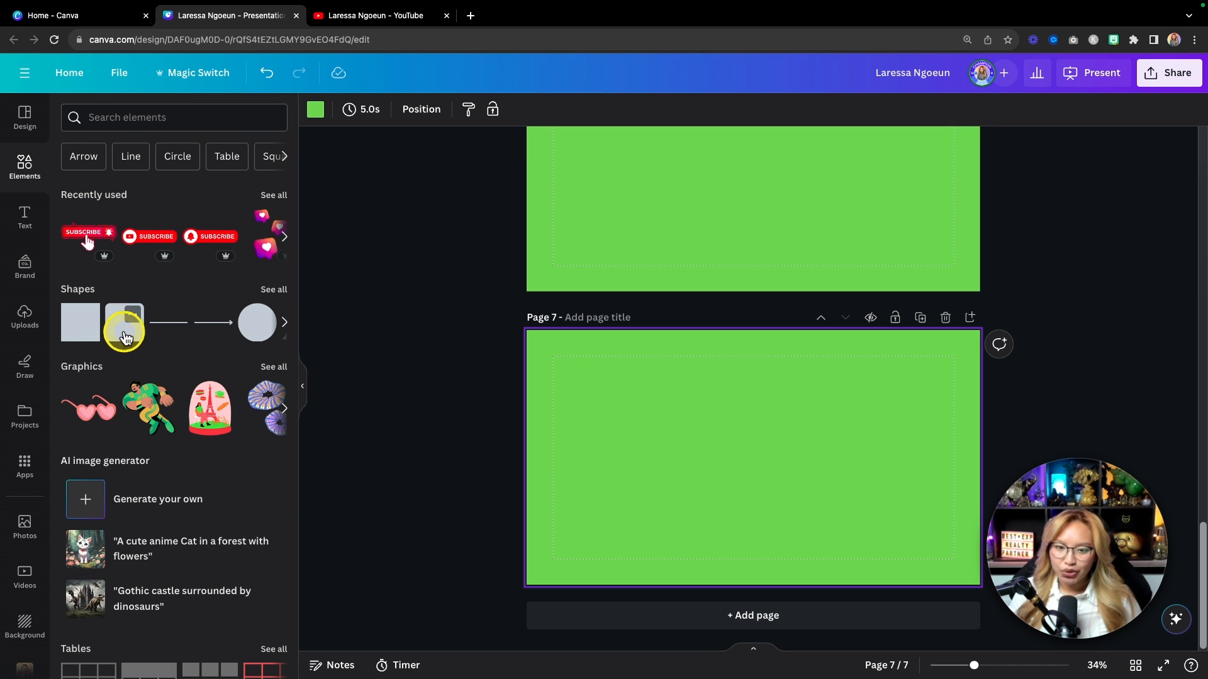
pyautogui.click(125, 333)
# Step: Stretch the rounded square into a wide, short bar across the page's upper part
pyautogui.scroll(5, 870, 417)
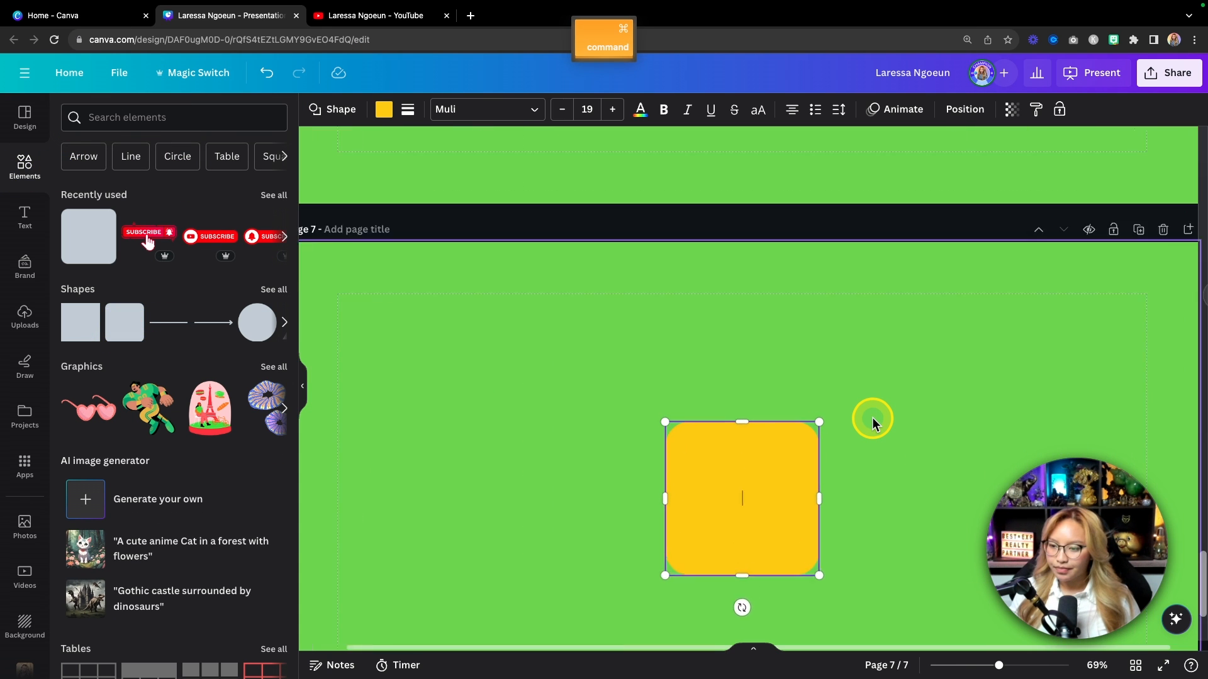
pyautogui.moveTo(742, 465); pyautogui.dragTo(561, 329)
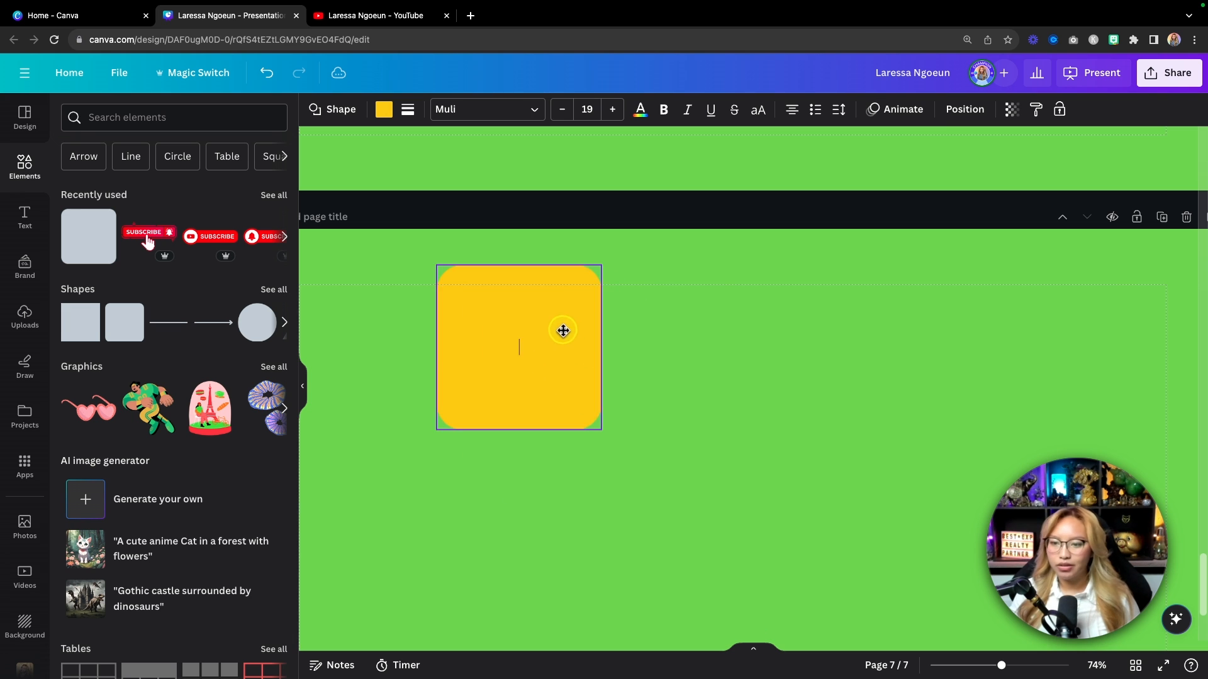
pyautogui.moveTo(522, 434); pyautogui.dragTo(521, 391)
pyautogui.moveTo(606, 331); pyautogui.dragTo(1126, 327)
pyautogui.moveTo(776, 392); pyautogui.dragTo(737, 378)
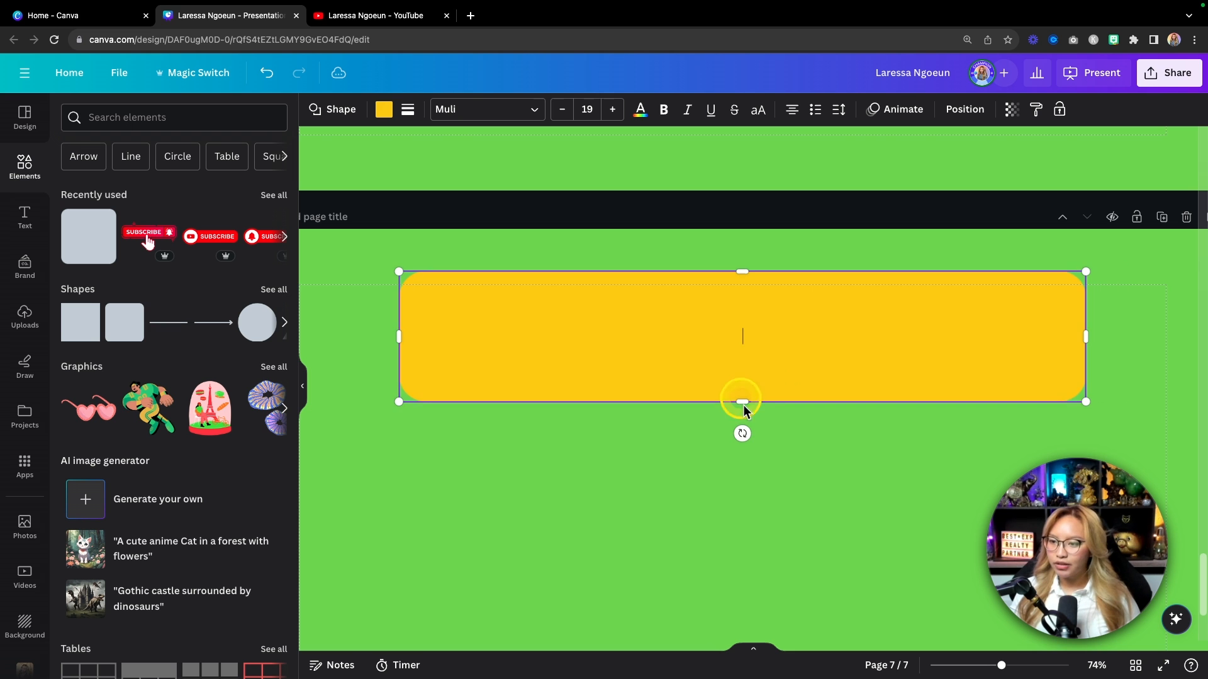
# Step: Colour the bar white and centre it horizontally near the top, about 1086 by 224 px
pyautogui.click(384, 109)
pyautogui.click(76, 233)
pyautogui.scroll(-5, 437, 476)
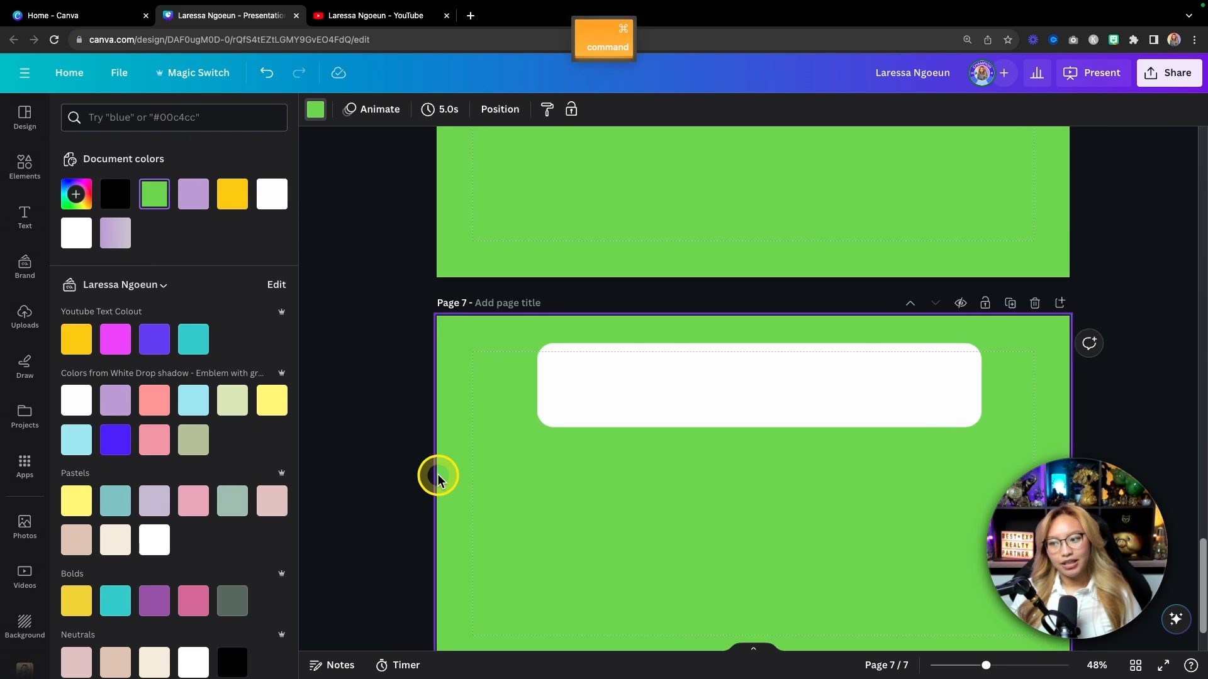
pyautogui.moveTo(547, 388); pyautogui.dragTo(581, 387)
pyautogui.moveTo(580, 430); pyautogui.dragTo(629, 426)
pyautogui.moveTo(806, 399); pyautogui.dragTo(765, 399)
pyautogui.click(896, 557)
pyautogui.scroll(-1, 895, 557)
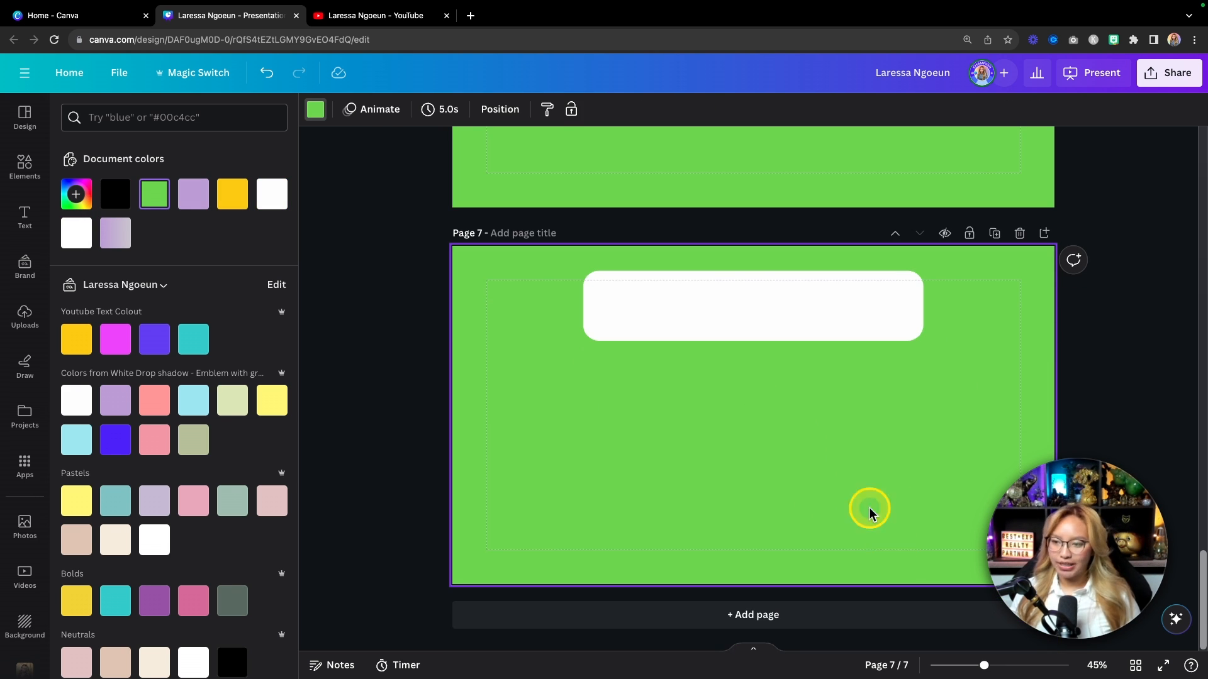
pyautogui.click(753, 321)
pyautogui.click(967, 111)
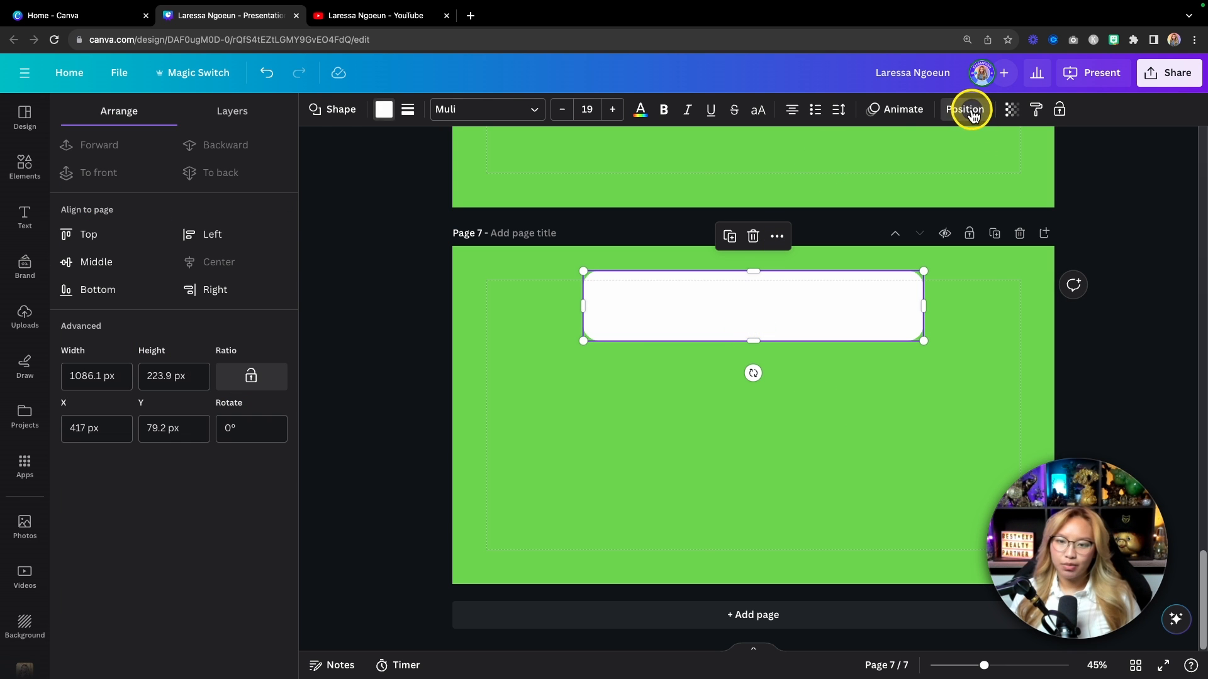
pyautogui.click(647, 442)
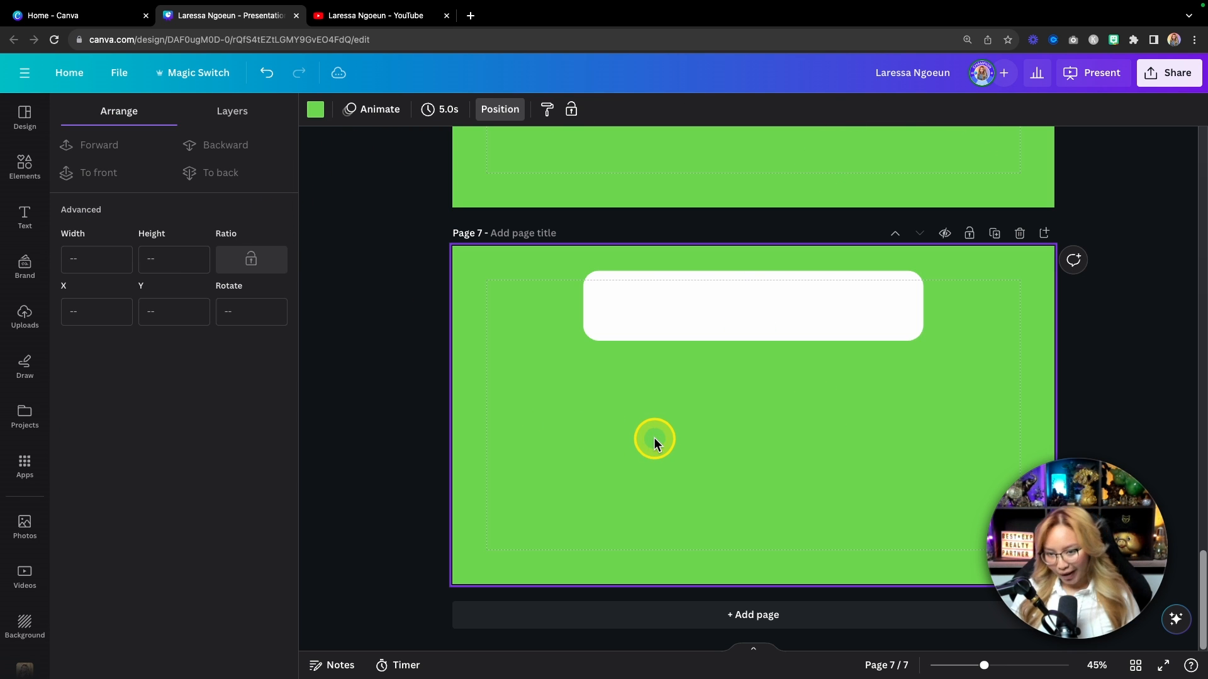
pyautogui.click(28, 170)
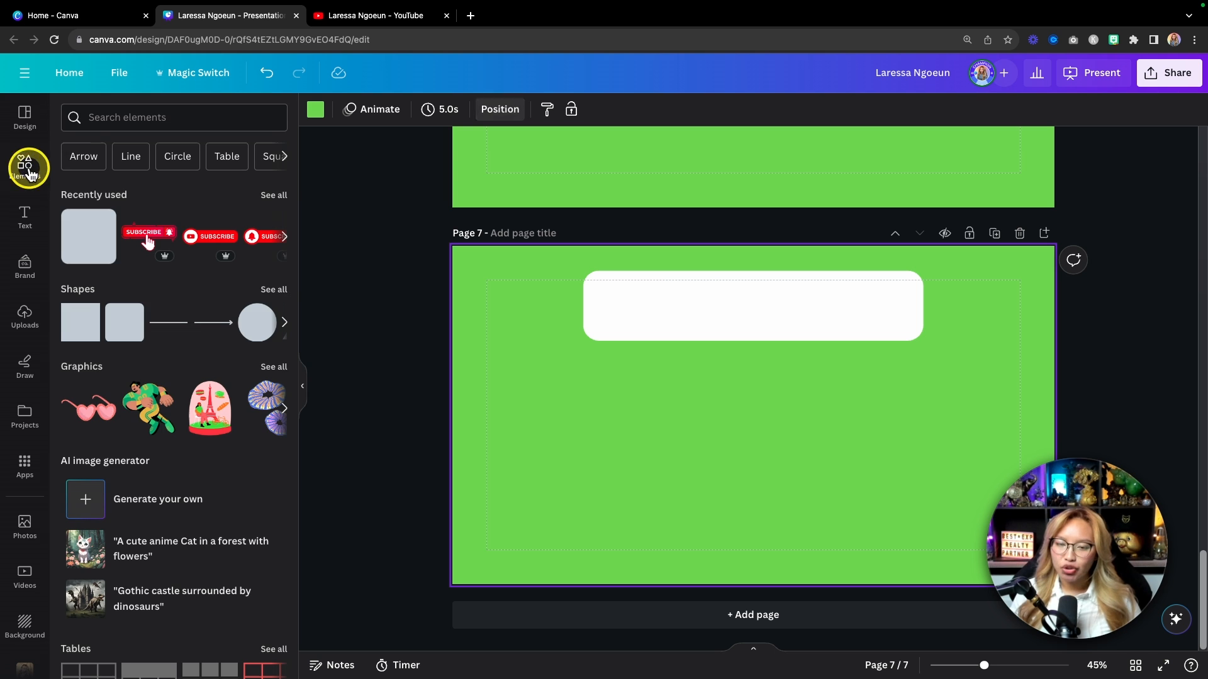
# Step: Add a small teal square with corner rounding 20 inside the white bar's left end
pyautogui.click(88, 247)
pyautogui.moveTo(801, 465); pyautogui.dragTo(735, 402)
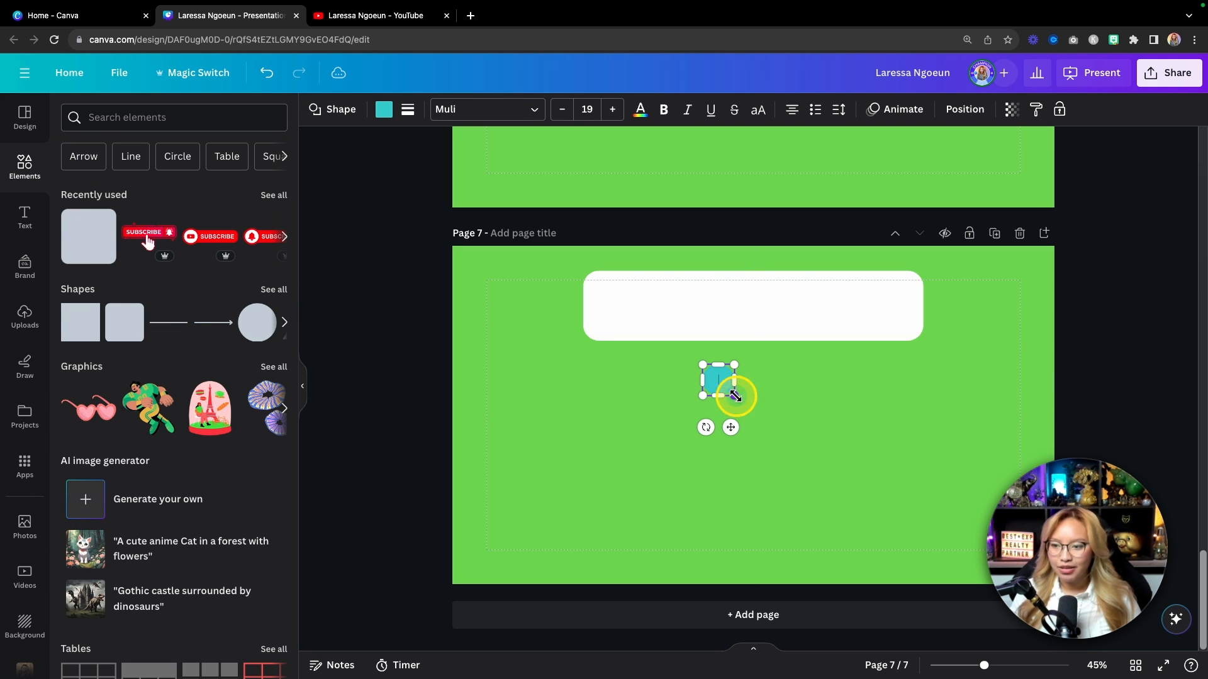
pyautogui.scroll(1, 629, 283)
pyautogui.click(409, 116)
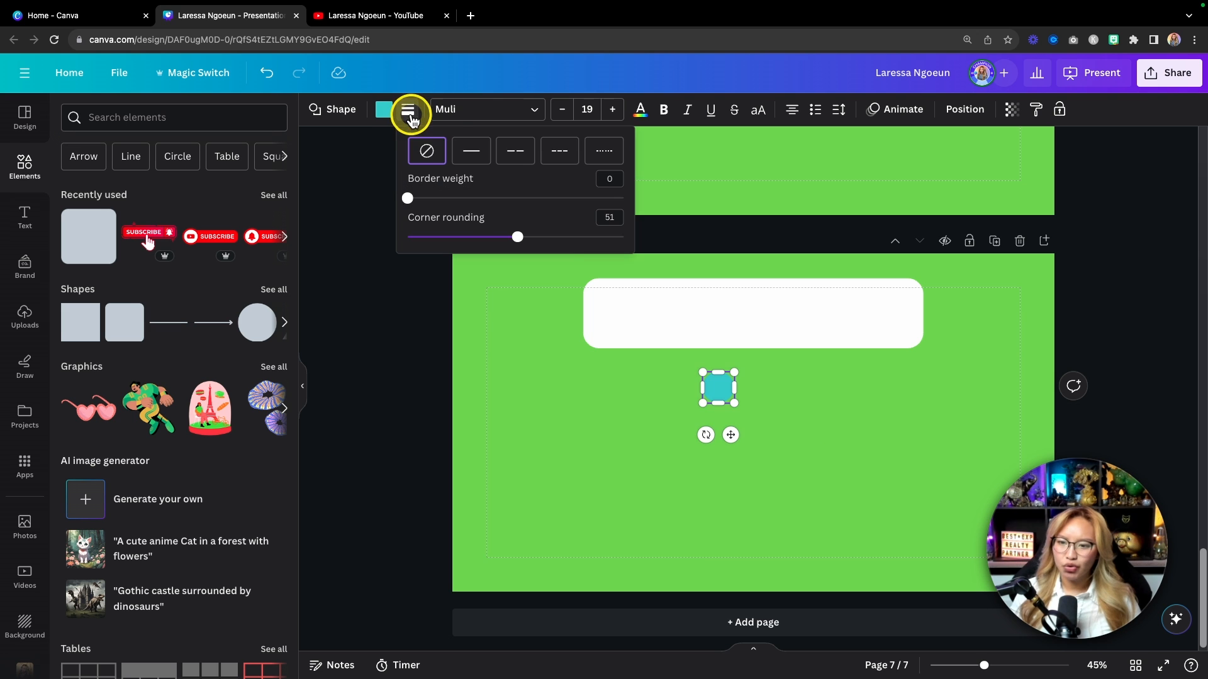
pyautogui.moveTo(512, 236); pyautogui.dragTo(450, 238)
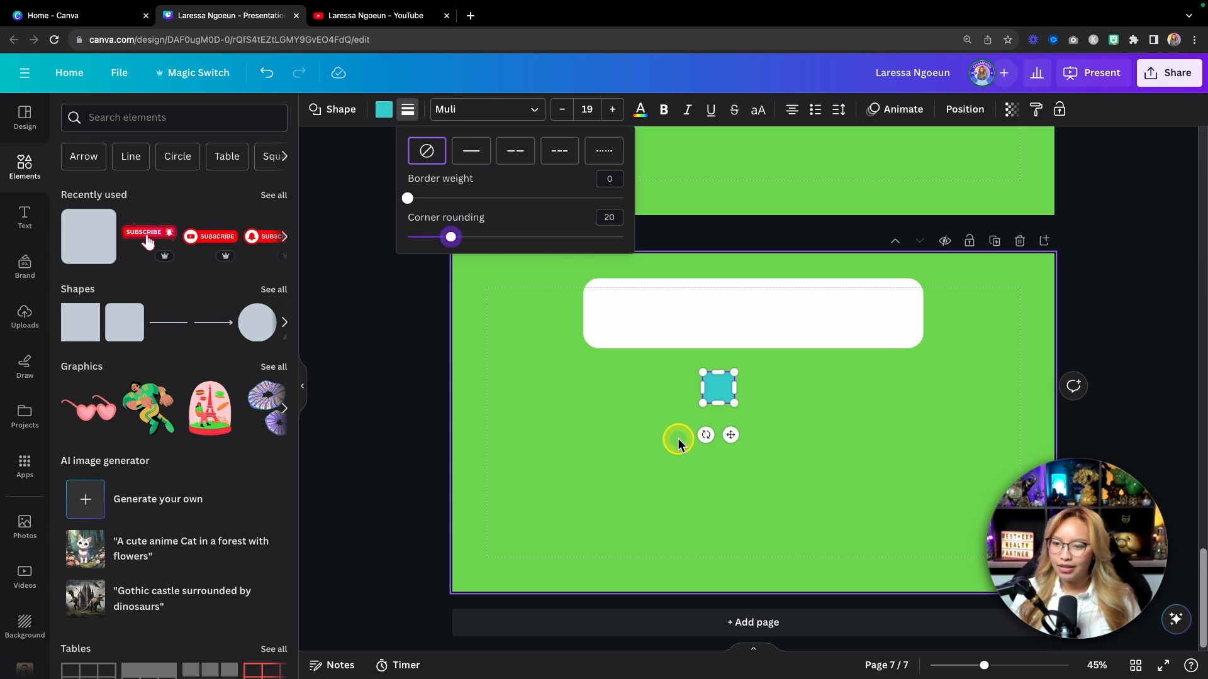
pyautogui.click(674, 437)
pyautogui.keyDown('super'); pyautogui.scroll(5, 677, 440); pyautogui.keyUp('super')
pyautogui.moveTo(704, 432); pyautogui.dragTo(511, 251)
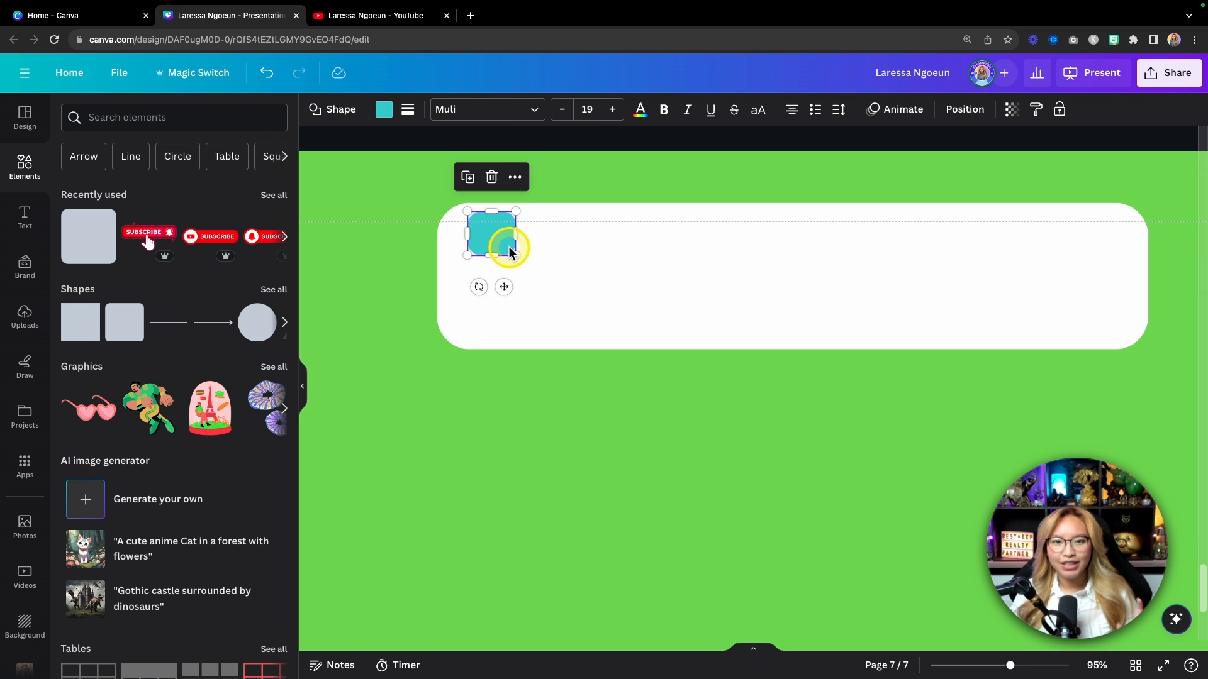
# Step: Adjust the square's position on the bar's left side and make the white bar taller
pyautogui.click(406, 112)
pyautogui.click(602, 429)
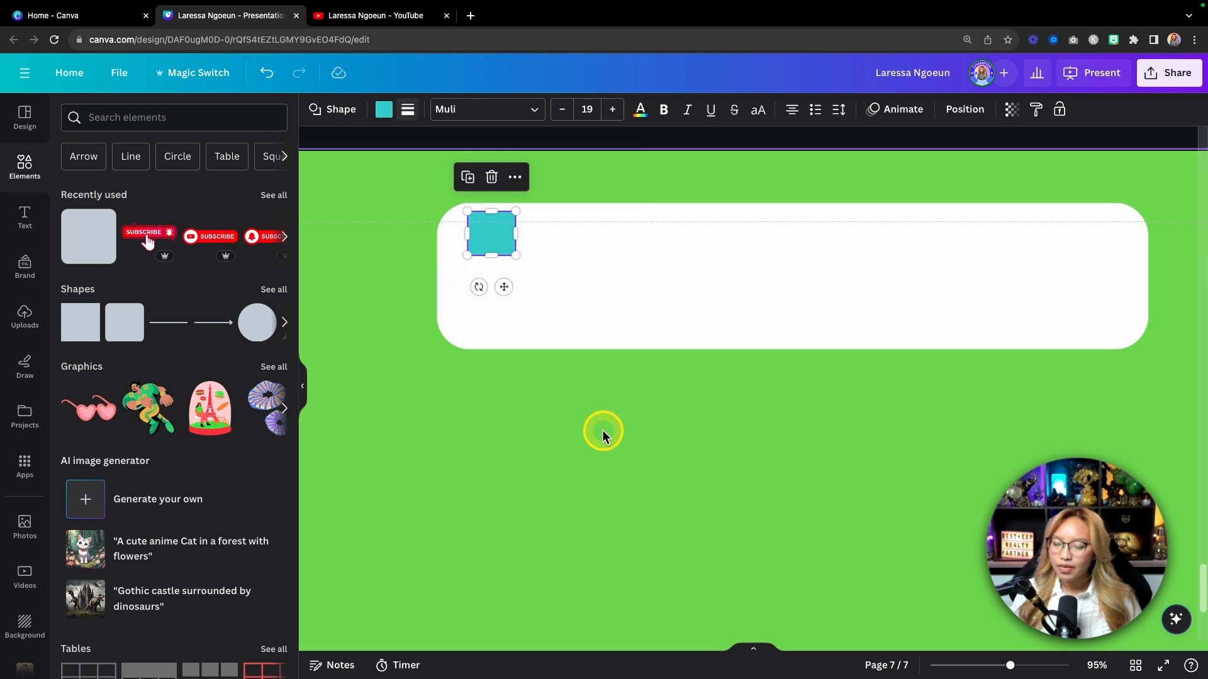
pyautogui.scroll(1, 602, 429)
pyautogui.click(494, 318)
pyautogui.moveTo(494, 318); pyautogui.dragTo(493, 333)
pyautogui.moveTo(792, 425); pyautogui.dragTo(788, 451)
pyautogui.click(642, 488)
# Step: Turn the small square lavender from the Document colors
pyautogui.click(473, 322)
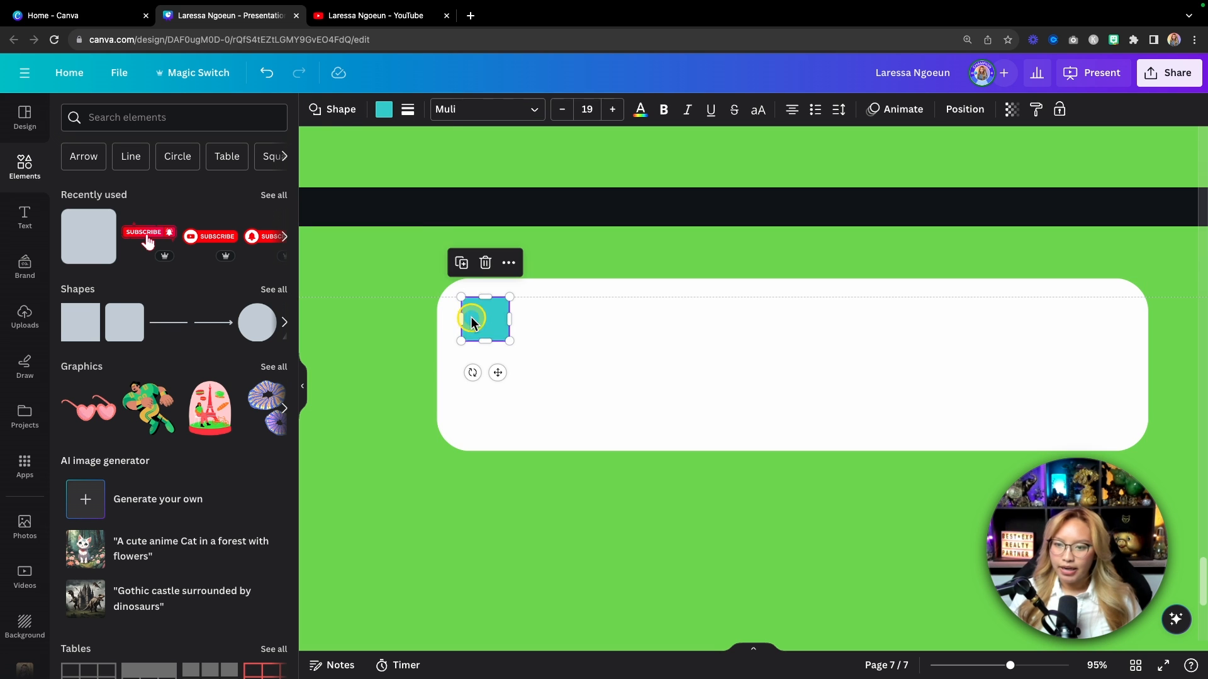
pyautogui.click(385, 111)
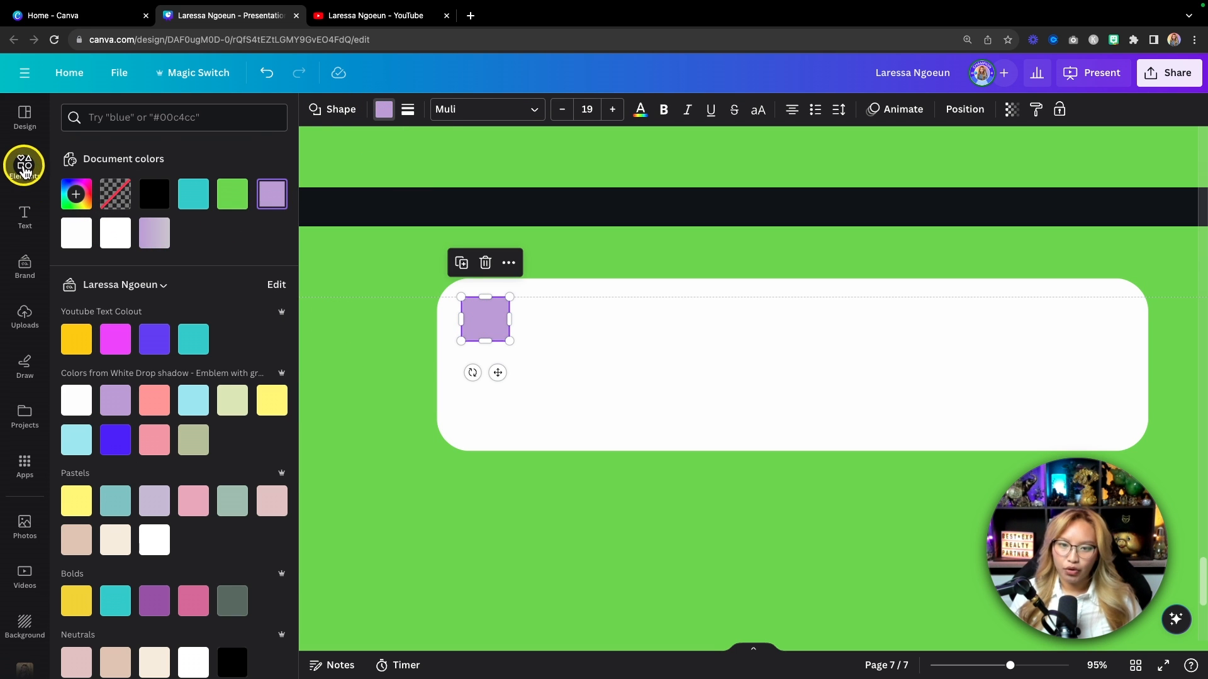
pyautogui.click(23, 166)
pyautogui.click(128, 117)
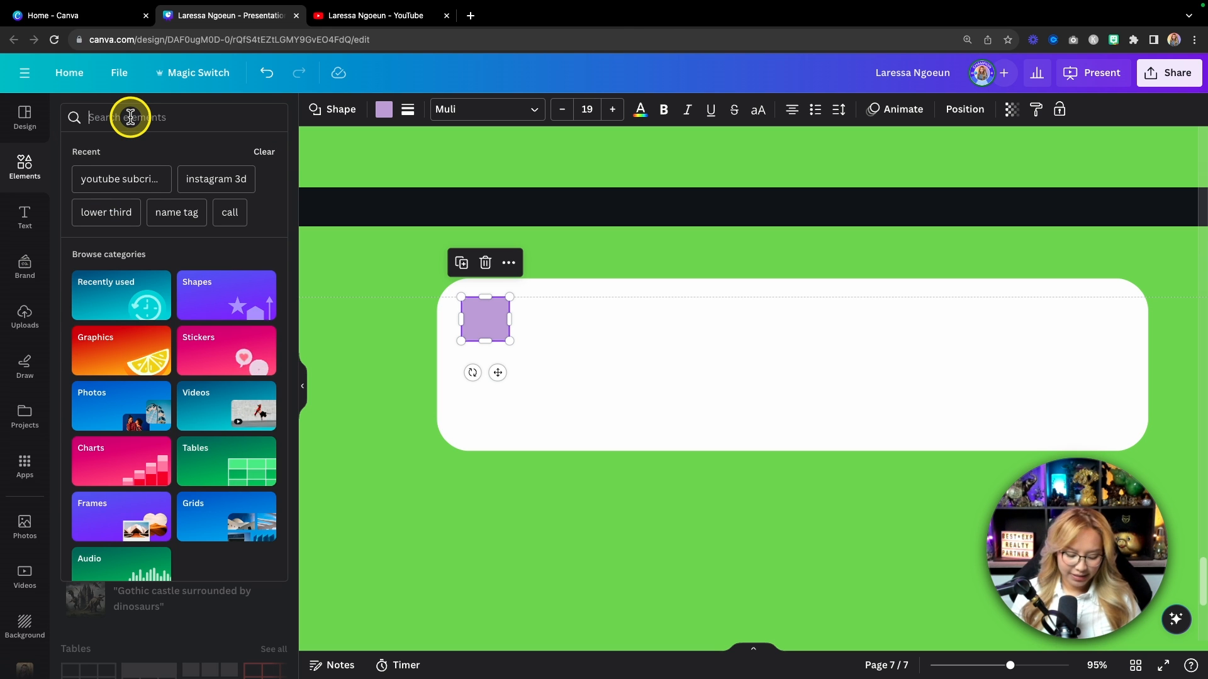
# Step: Search Elements for 'text message' bubbles and add a speech bubble graphic onto the white bar
pyautogui.write('text message')
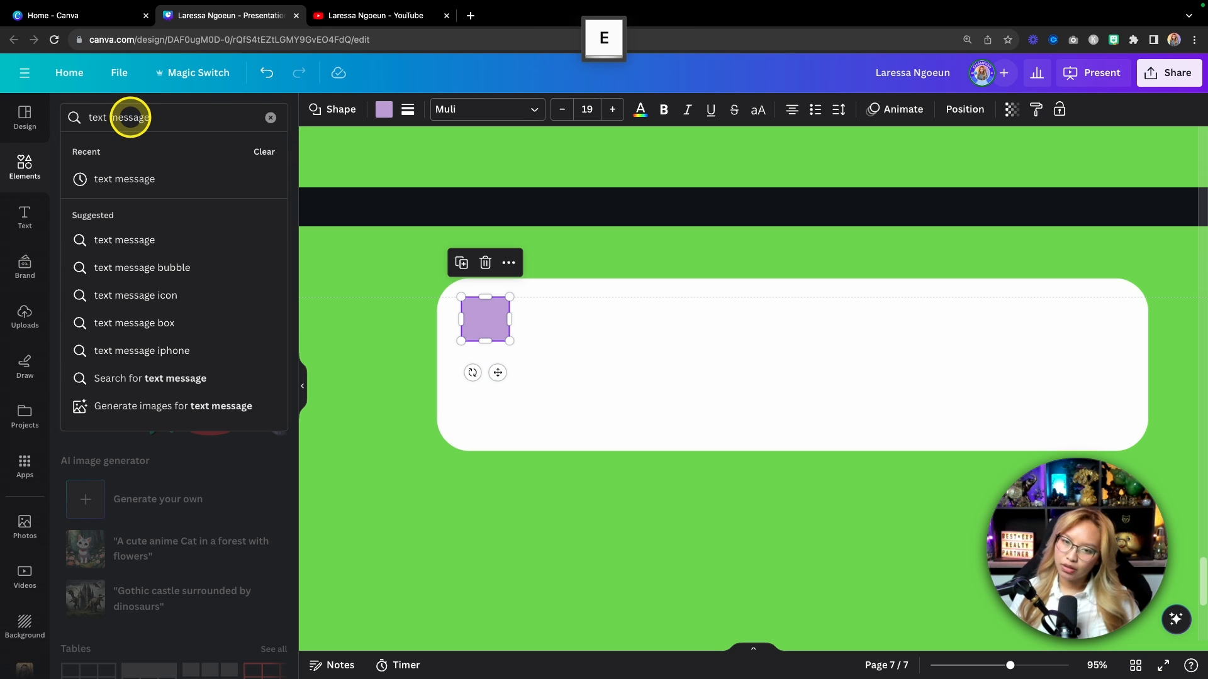
pyautogui.click(157, 268)
pyautogui.click(268, 230)
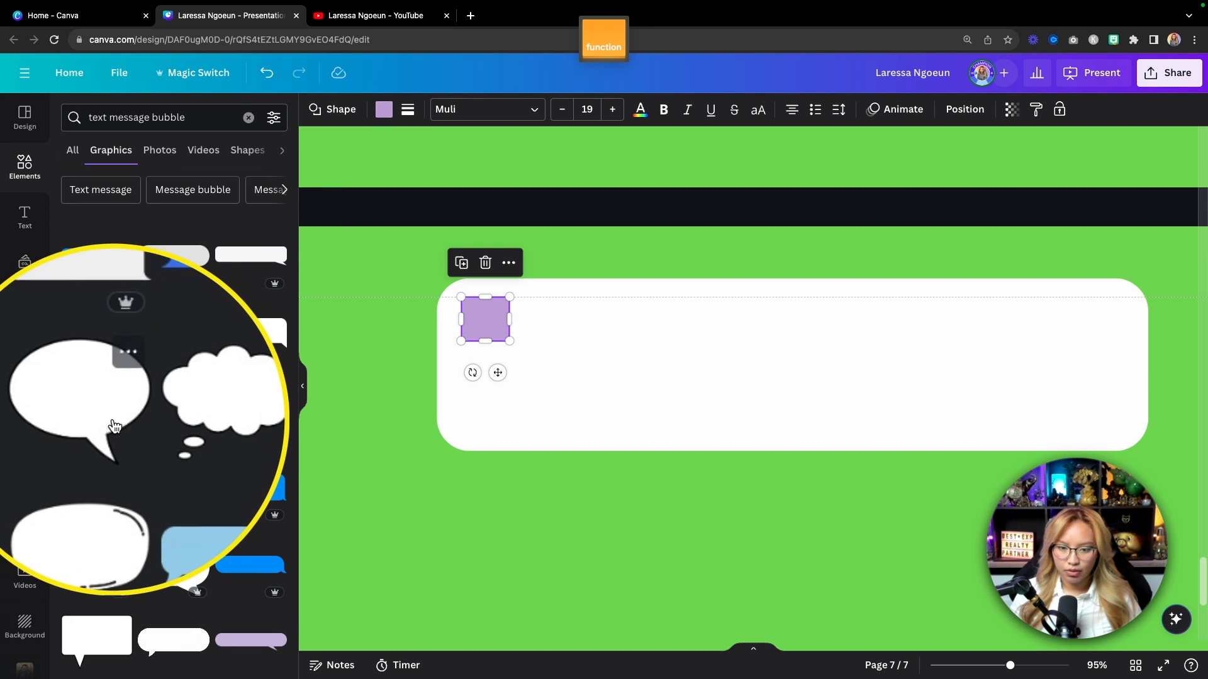
pyautogui.click(96, 409)
pyautogui.moveTo(867, 557); pyautogui.dragTo(769, 425)
# Step: Make the speech bubble white, shrink it to icon size and set it on the lavender square
pyautogui.click(479, 111)
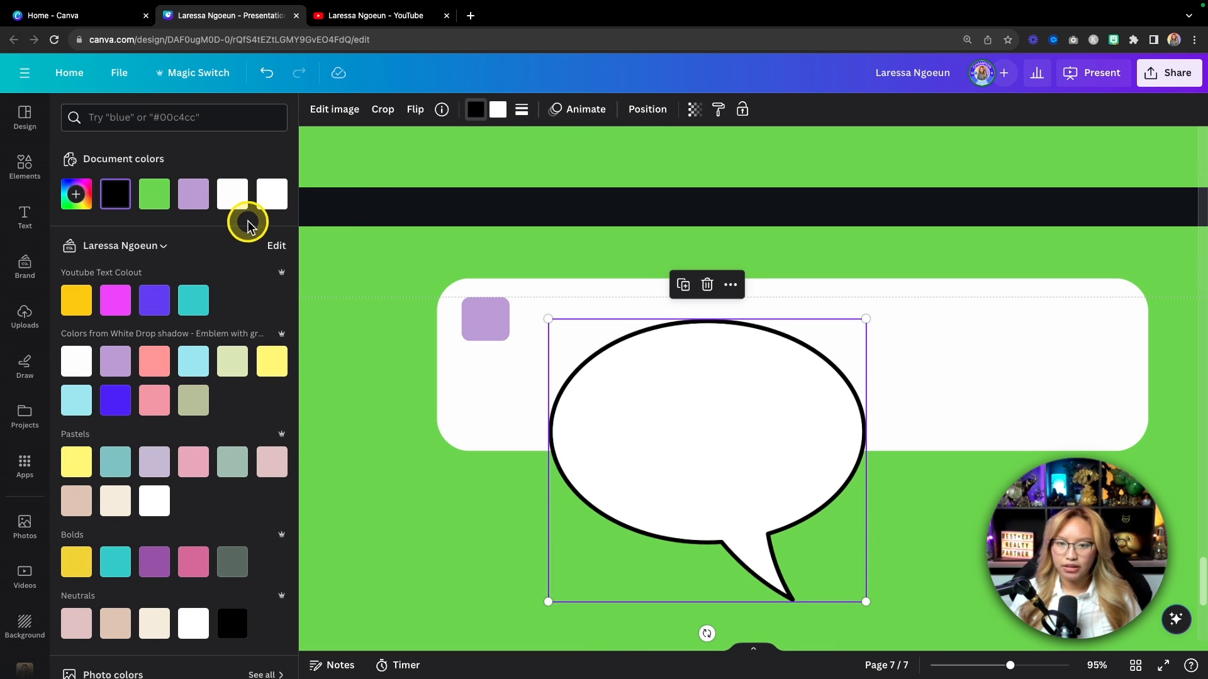
pyautogui.click(272, 194)
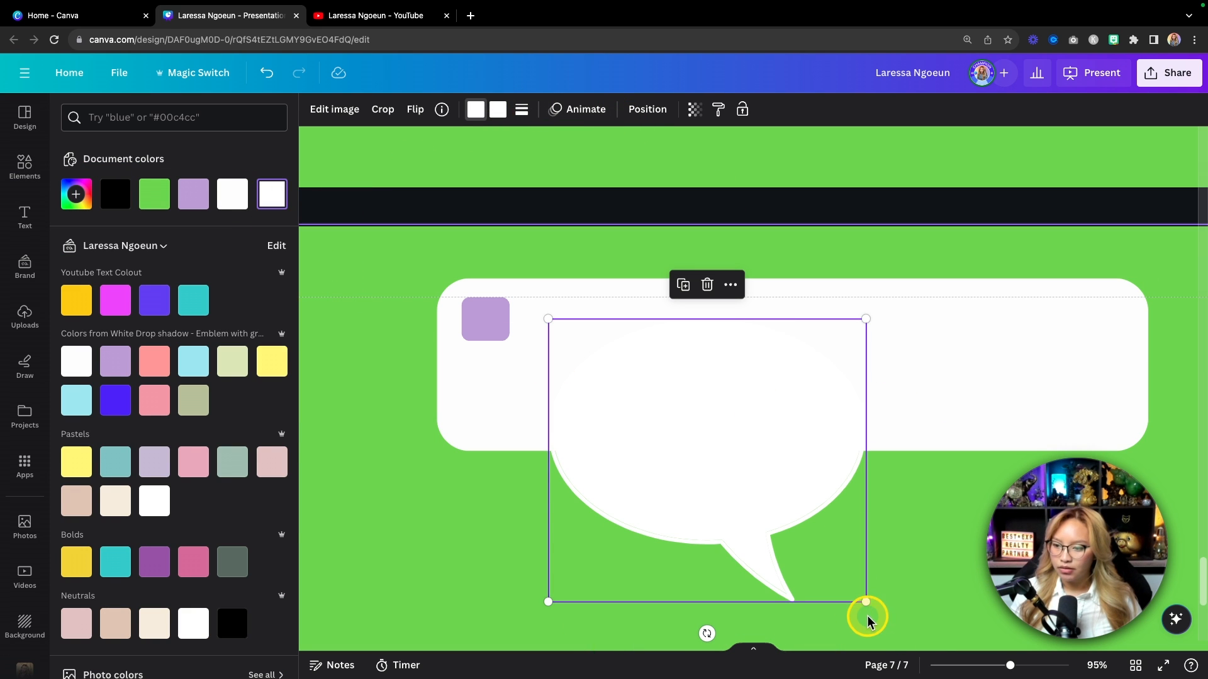
pyautogui.moveTo(860, 602); pyautogui.dragTo(484, 316)
pyautogui.click(551, 343)
pyautogui.click(487, 319)
pyautogui.click(641, 365)
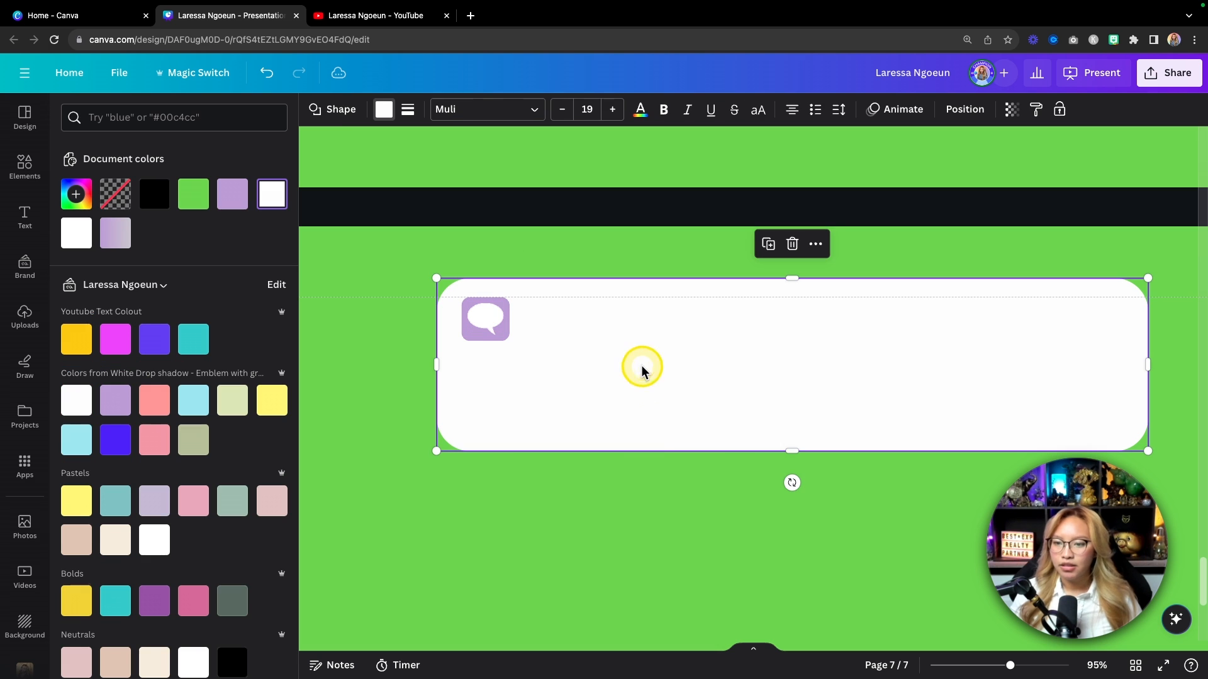
# Step: Add a left-aligned size-24 heading next to the chat icon in the bar
pyautogui.click(24, 216)
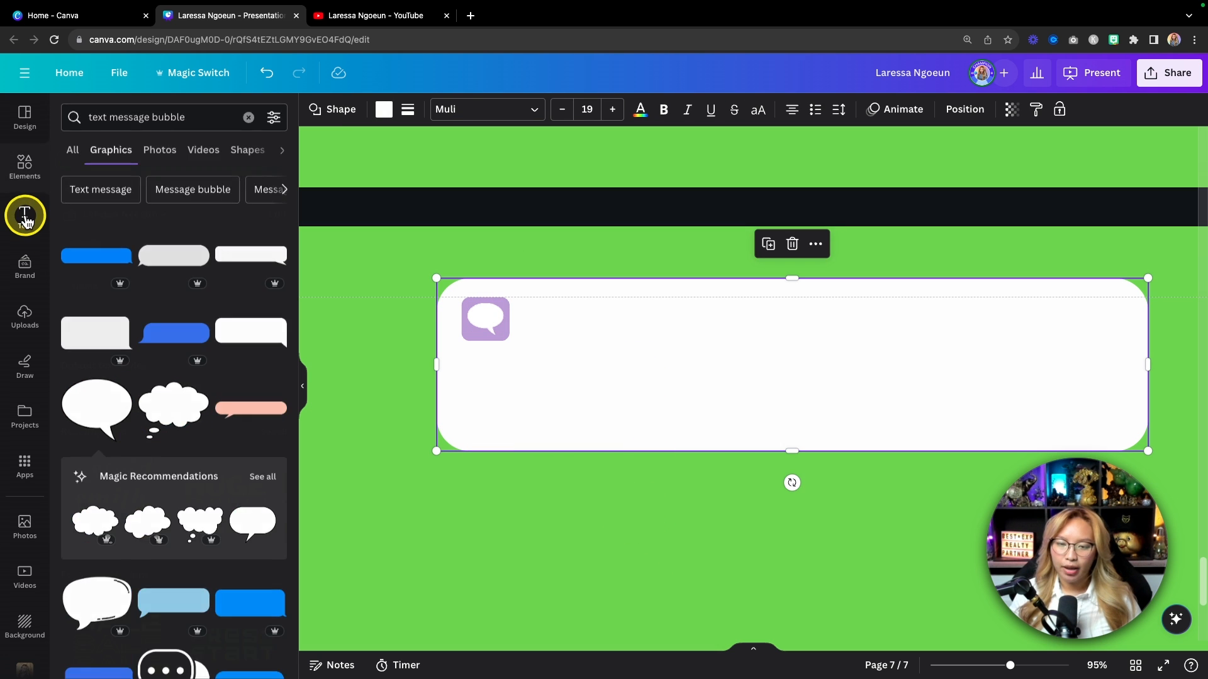
pyautogui.click(135, 313)
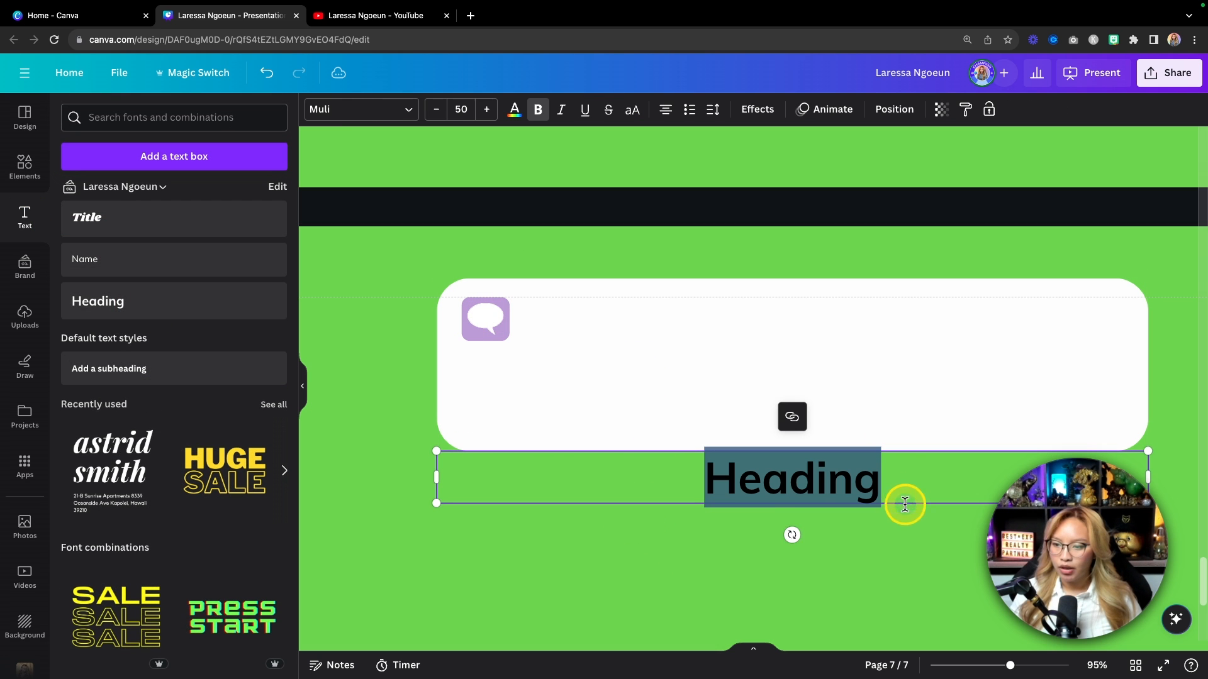
pyautogui.click(822, 502)
pyautogui.moveTo(821, 502); pyautogui.dragTo(787, 344)
pyautogui.click(666, 111)
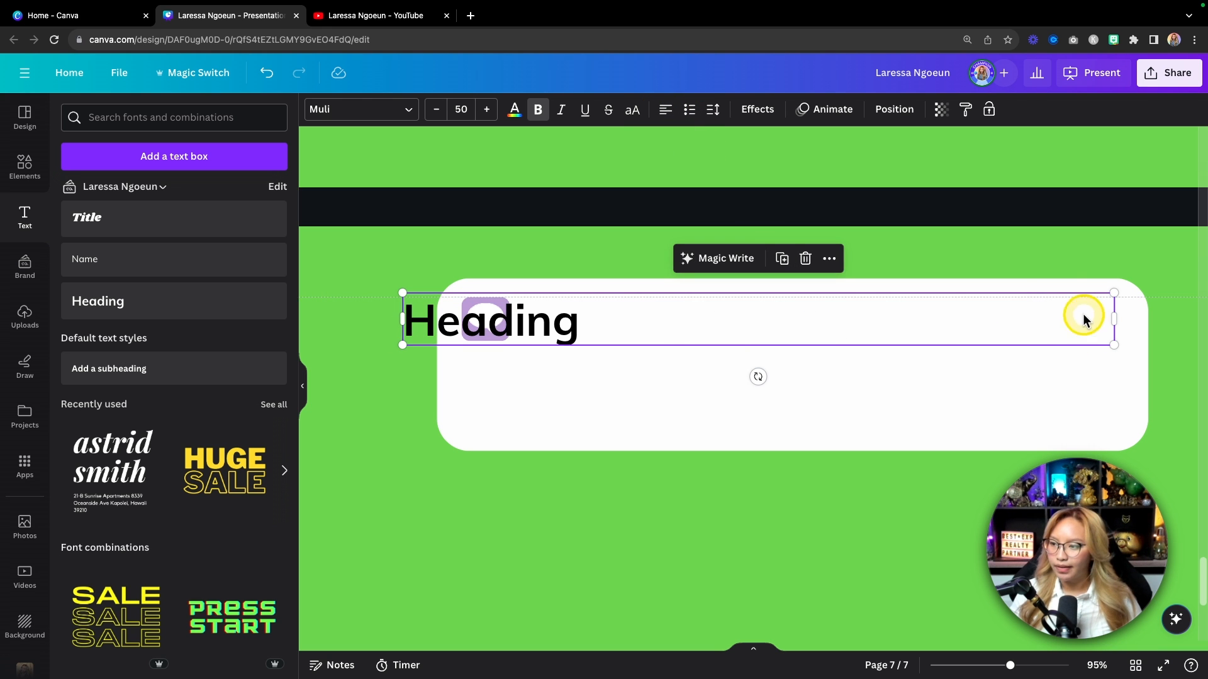
pyautogui.moveTo(1113, 291); pyautogui.dragTo(744, 318)
pyautogui.moveTo(588, 361); pyautogui.dragTo(709, 360)
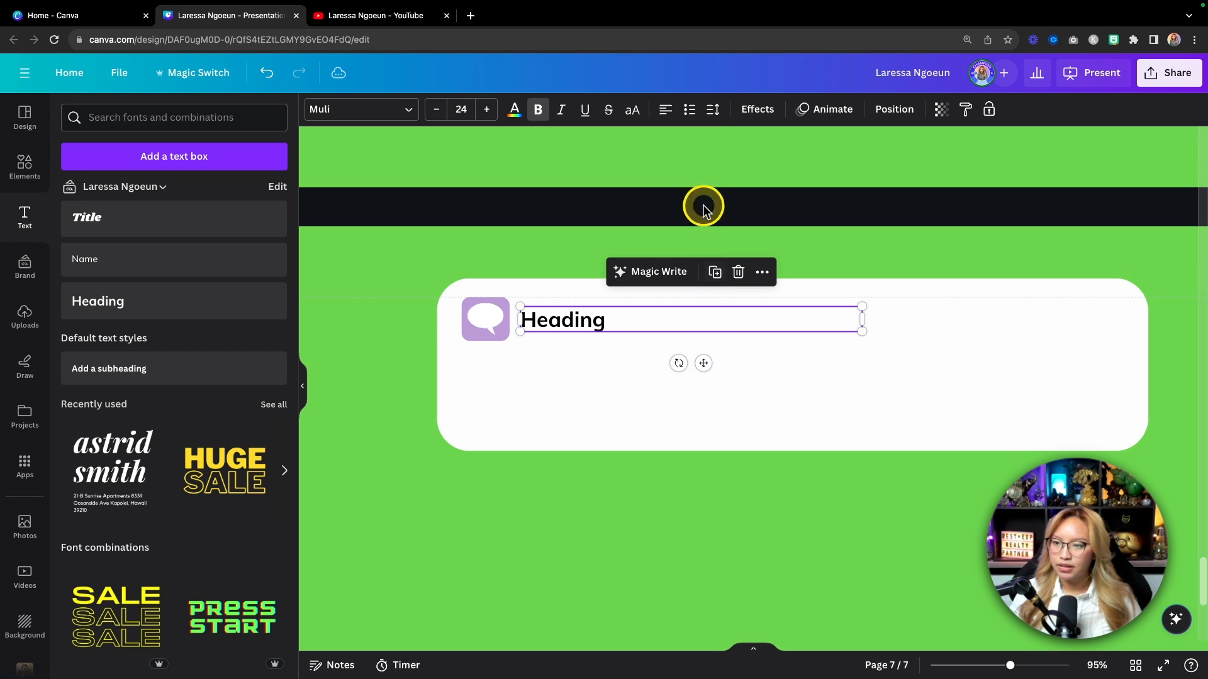
# Step: Make the heading uppercase and have it read 'MESSAGE FROM' plus the sender's first name
pyautogui.click(630, 110)
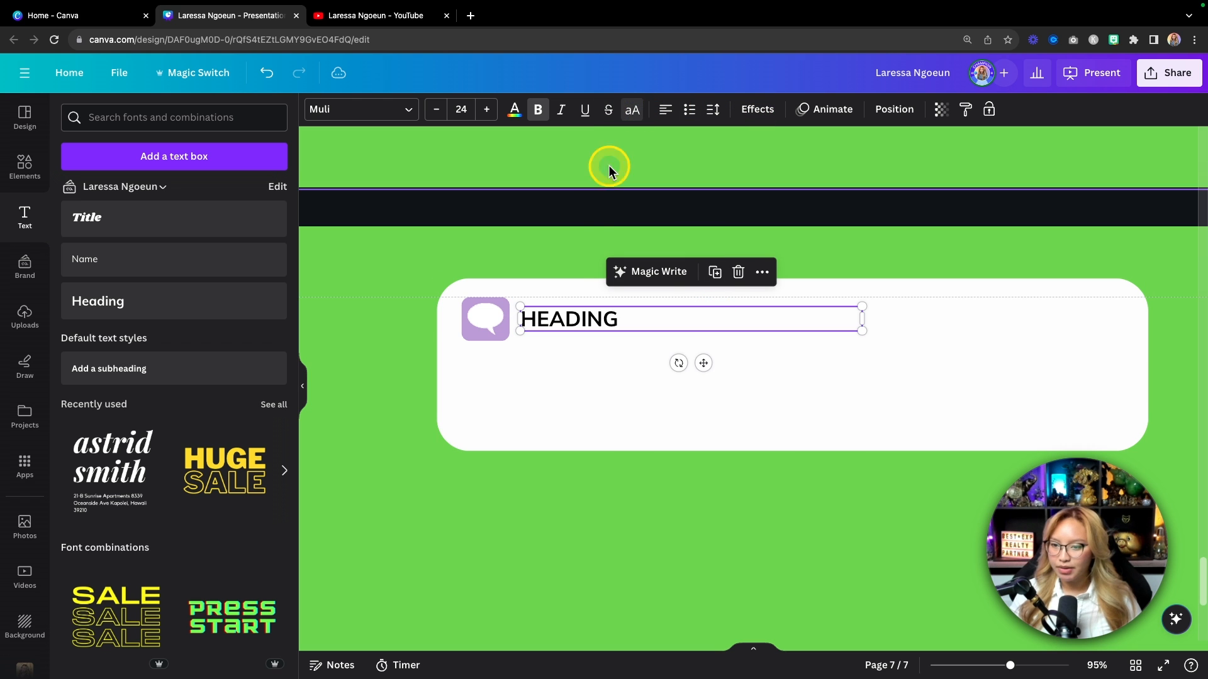
pyautogui.doubleClick(627, 319)
pyautogui.write('MES')
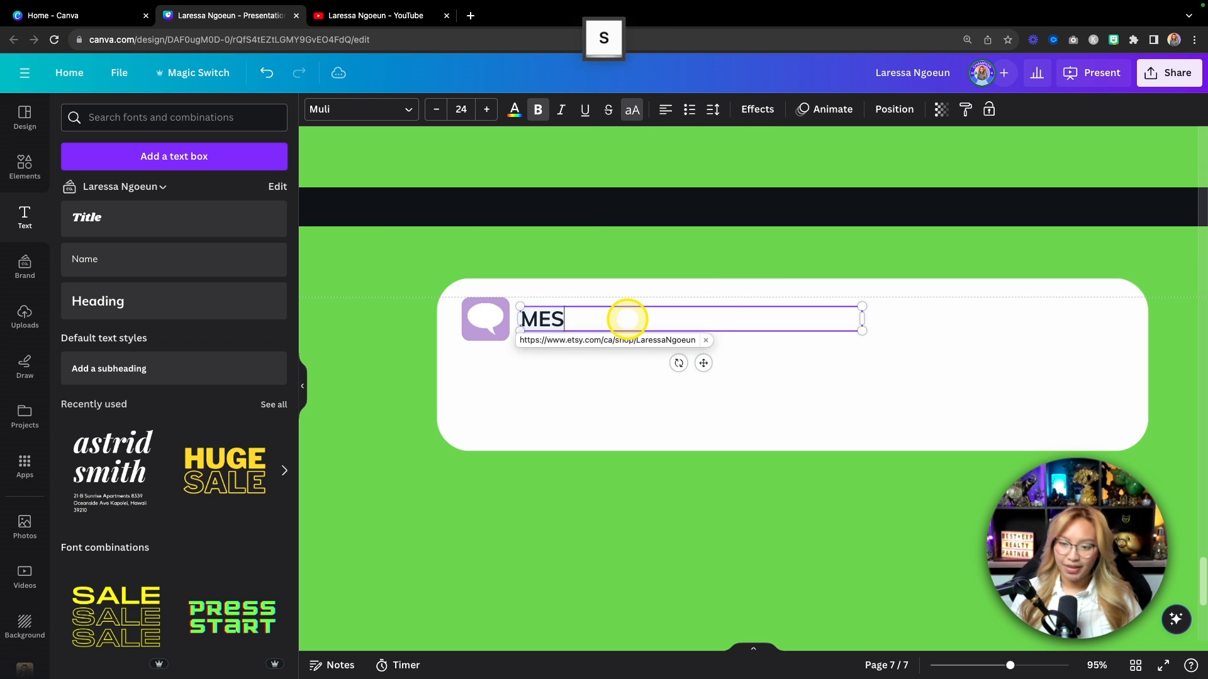
pyautogui.write('SAGE FROM LARESSA')
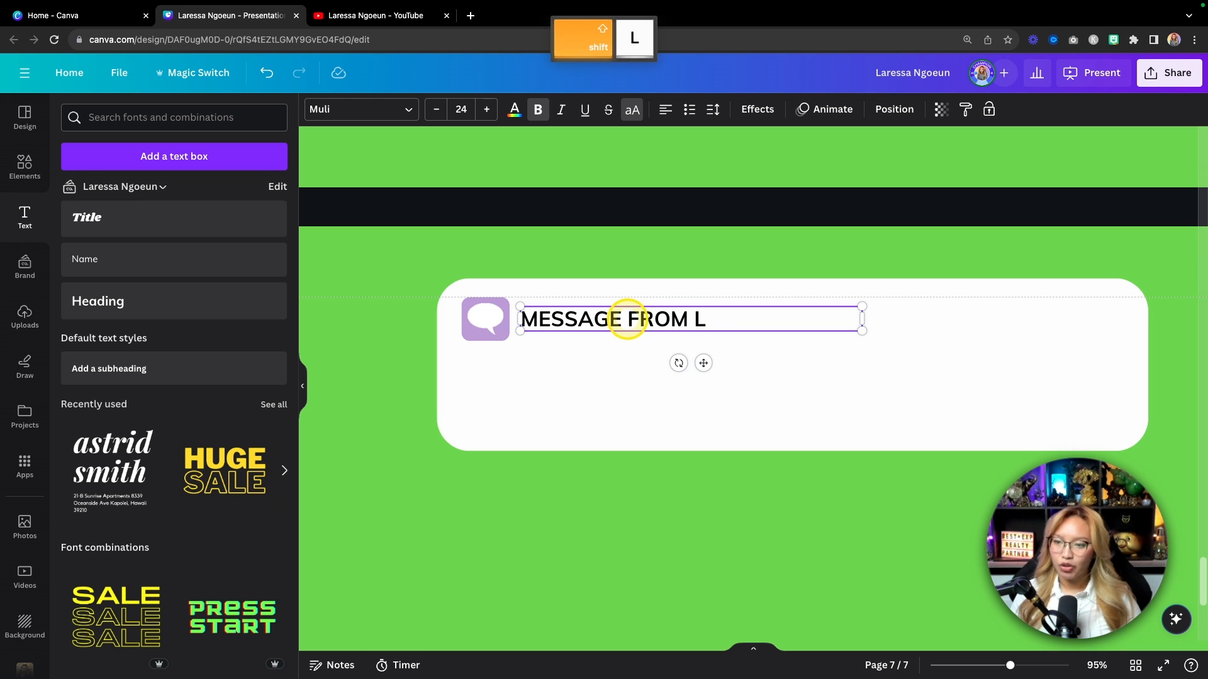
pyautogui.click(545, 392)
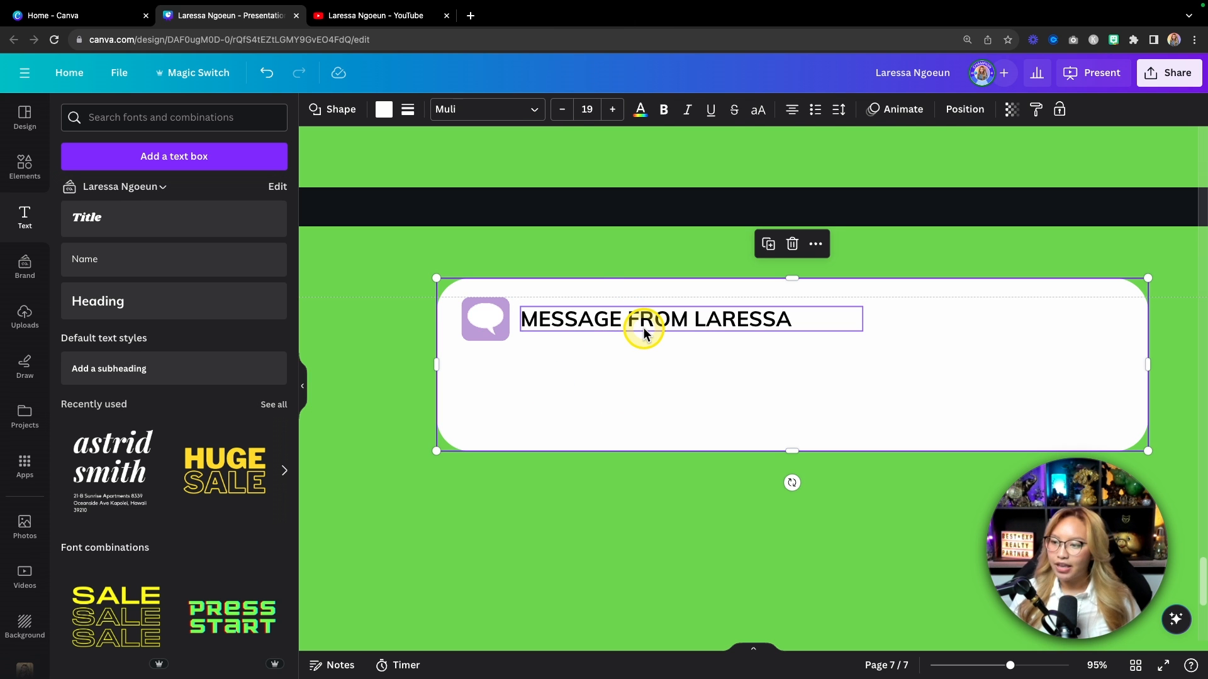
pyautogui.click(643, 327)
# Step: Add a small Name-style text box reading 'now'
pyautogui.click(128, 264)
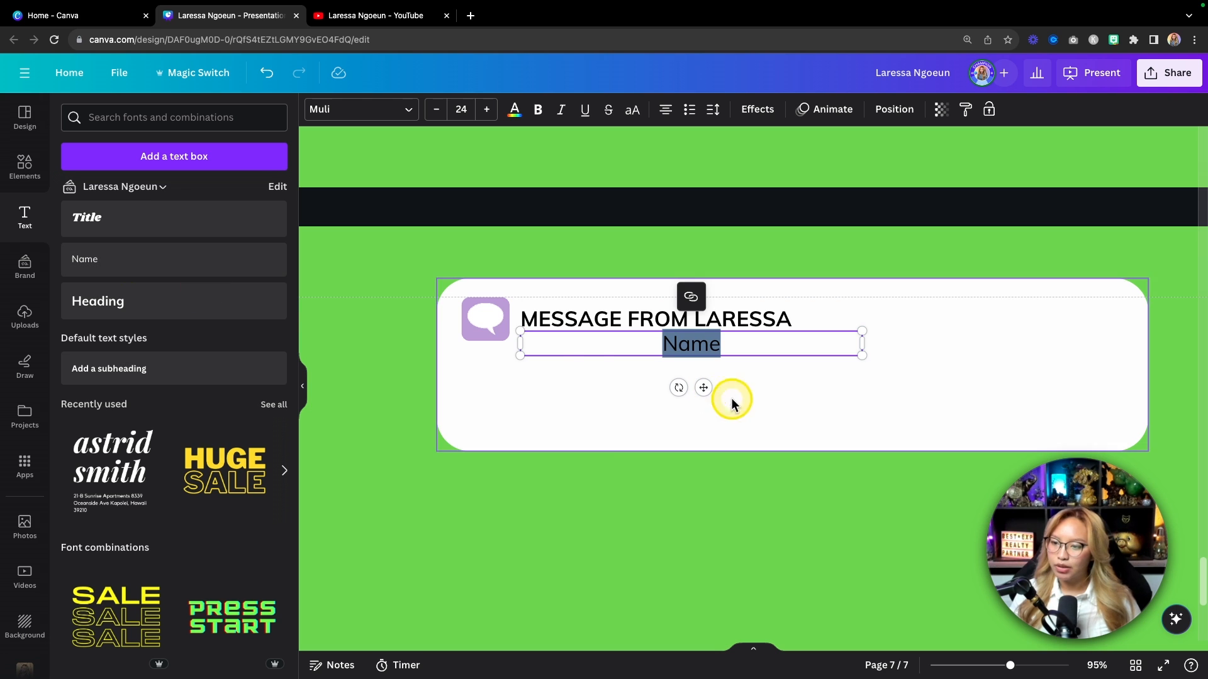
pyautogui.moveTo(518, 344); pyautogui.dragTo(778, 343)
pyautogui.write('now')
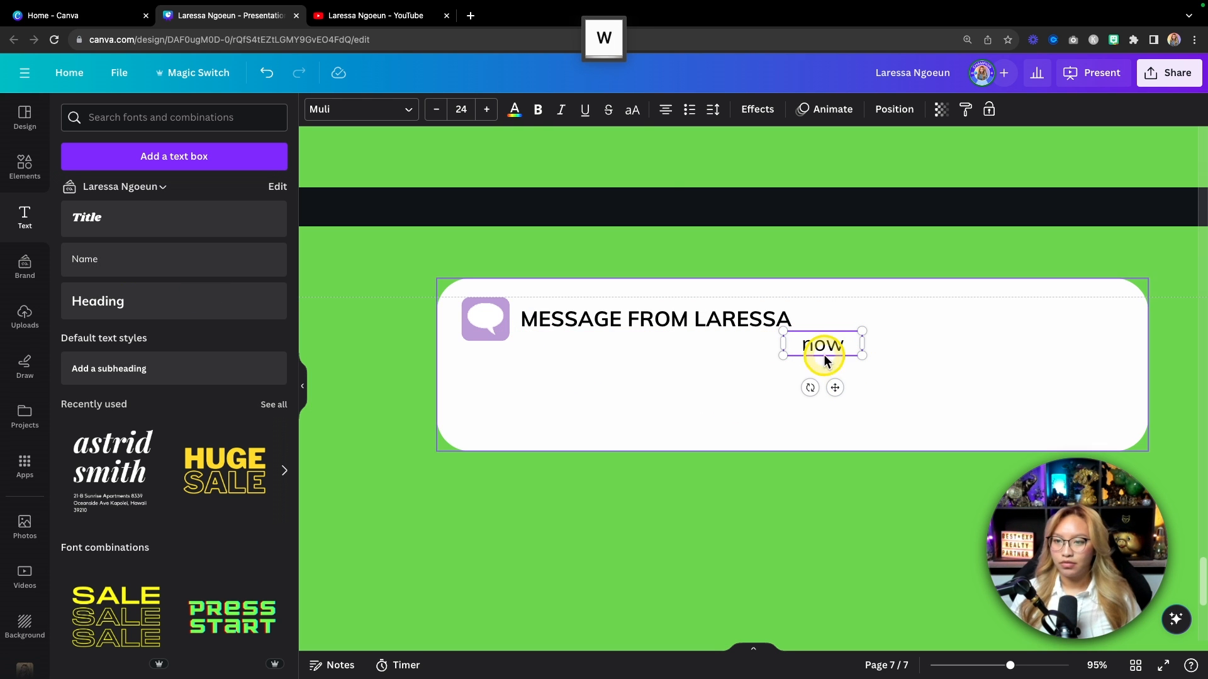
# Step: Colour the 'now' label light grey and place it at the bar's top-right corner
pyautogui.click(514, 109)
pyautogui.scroll(-3, 200, 378)
pyautogui.scroll(-4, 198, 383)
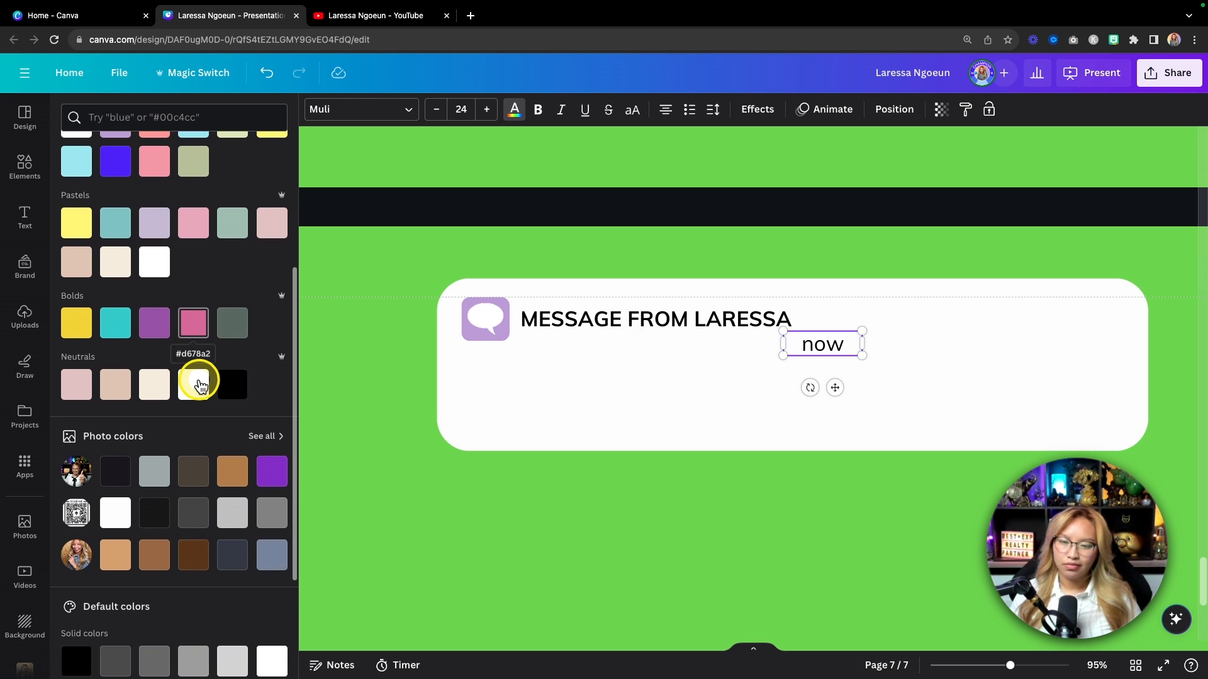
pyautogui.click(193, 547)
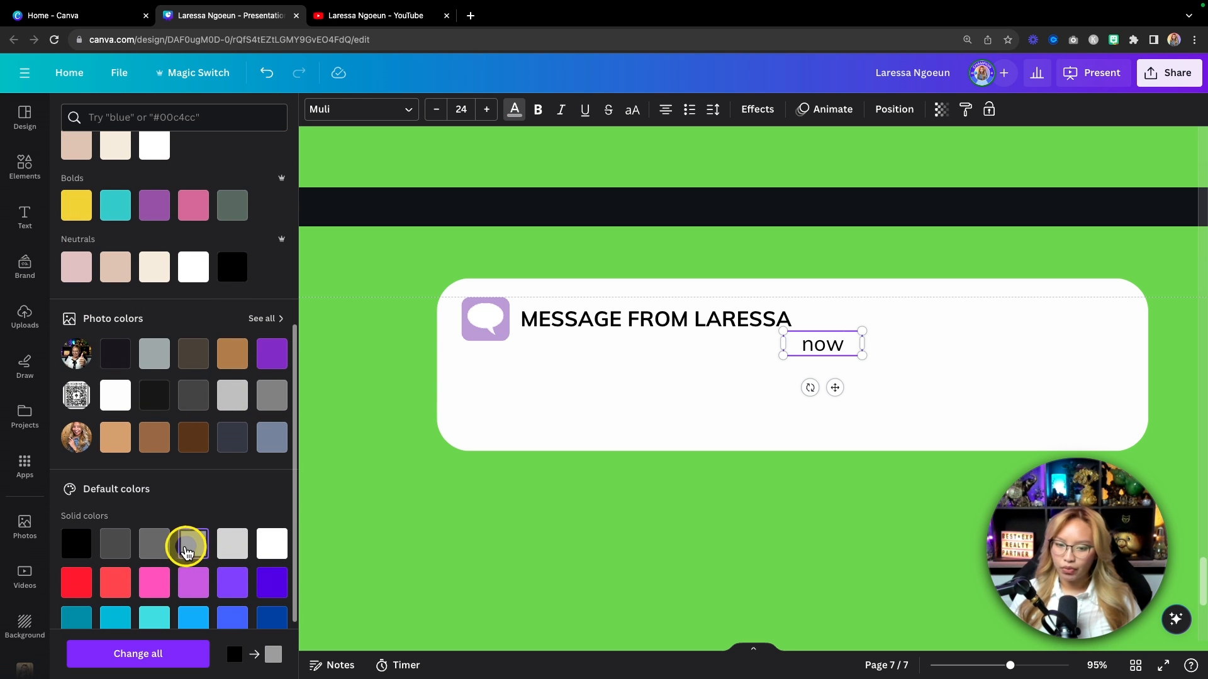
pyautogui.click(930, 398)
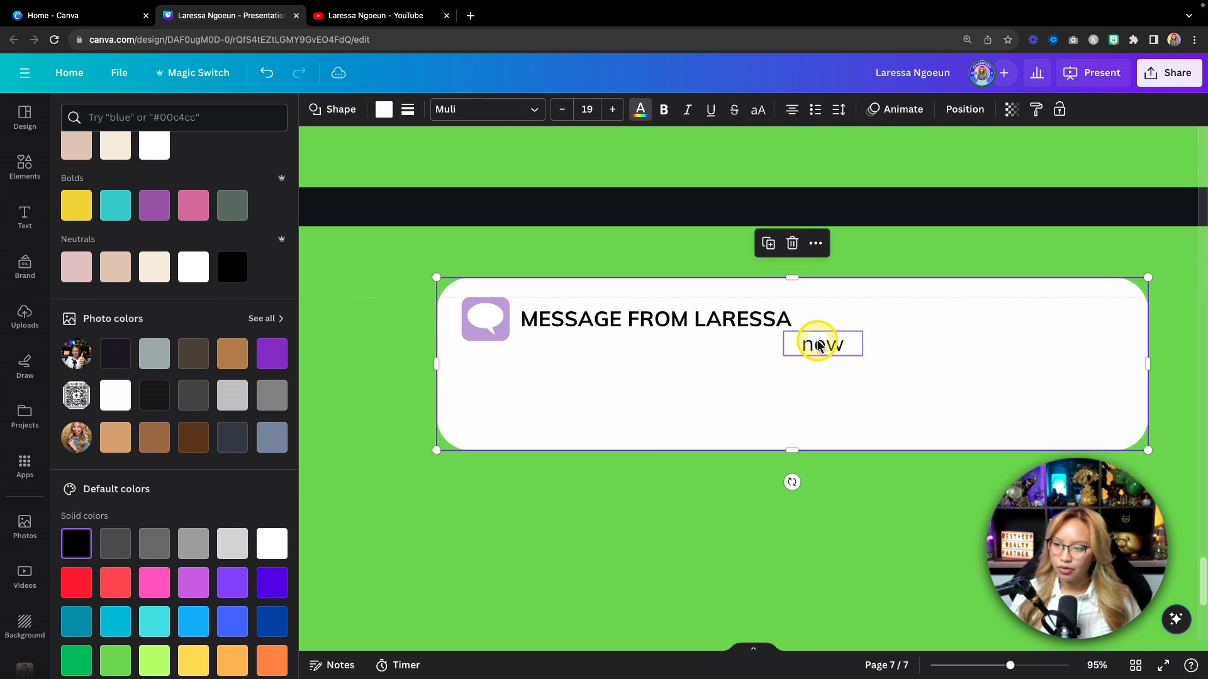
pyautogui.click(819, 343)
pyautogui.click(193, 542)
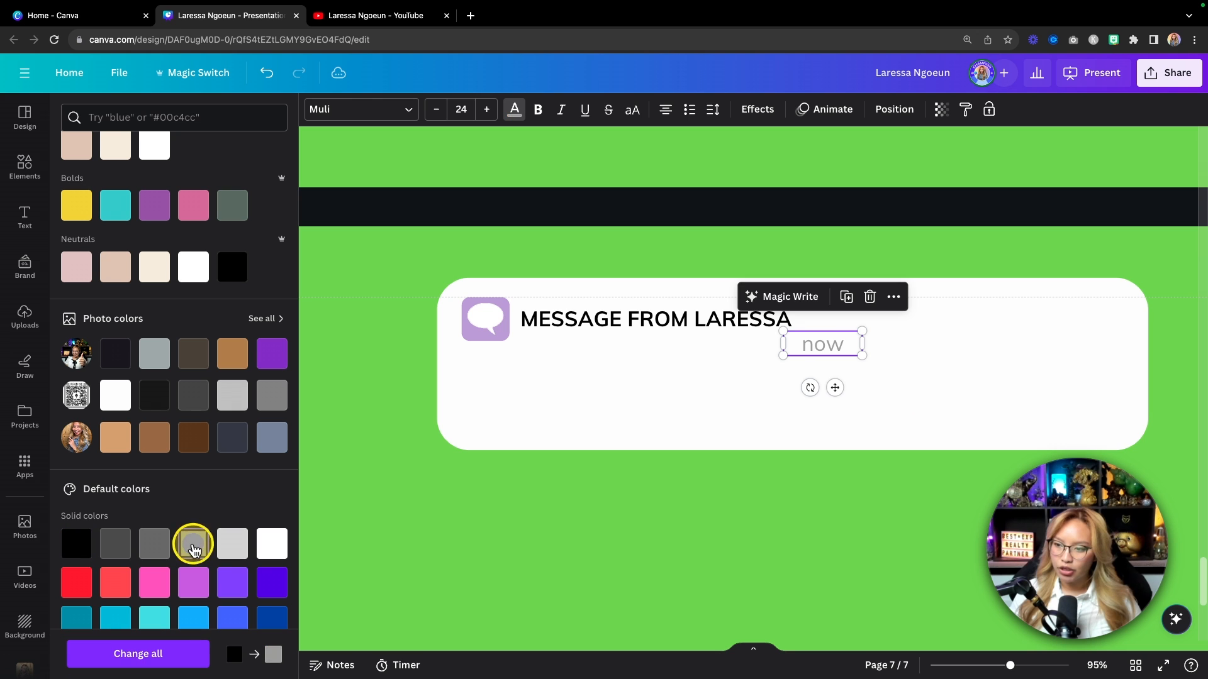
pyautogui.moveTo(835, 390); pyautogui.dragTo(1100, 361)
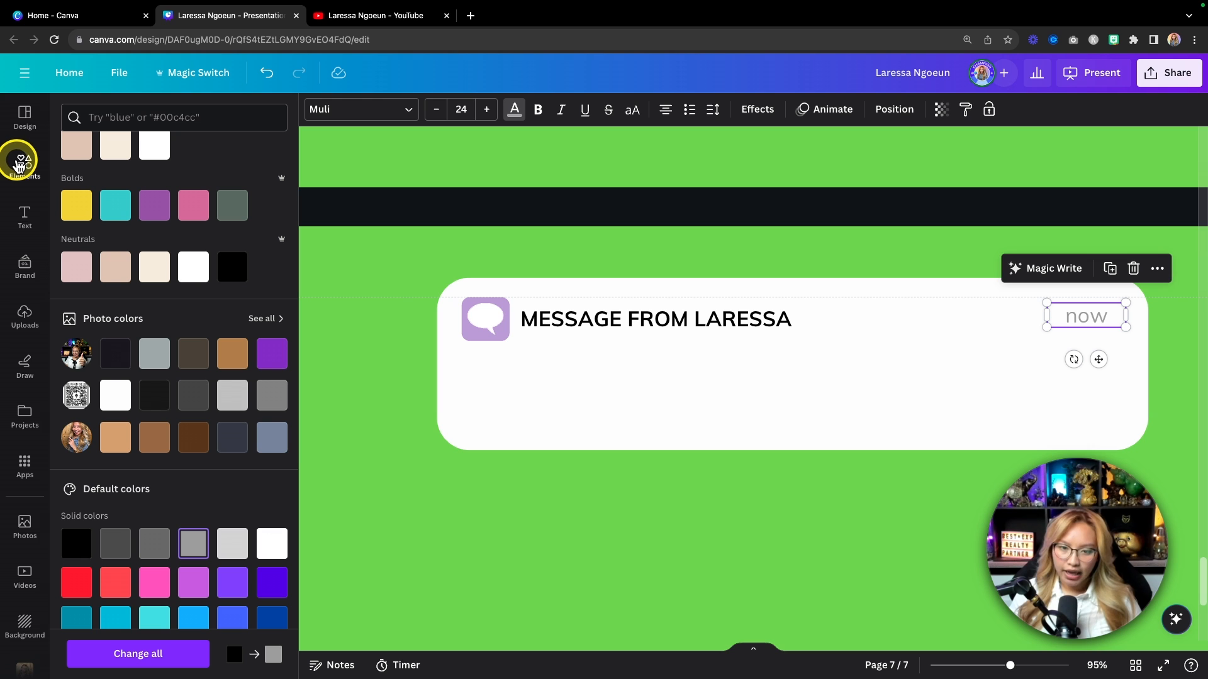
# Step: Add a horizontal line (L) under the heading, stretched across the white bar
pyautogui.click(632, 524)
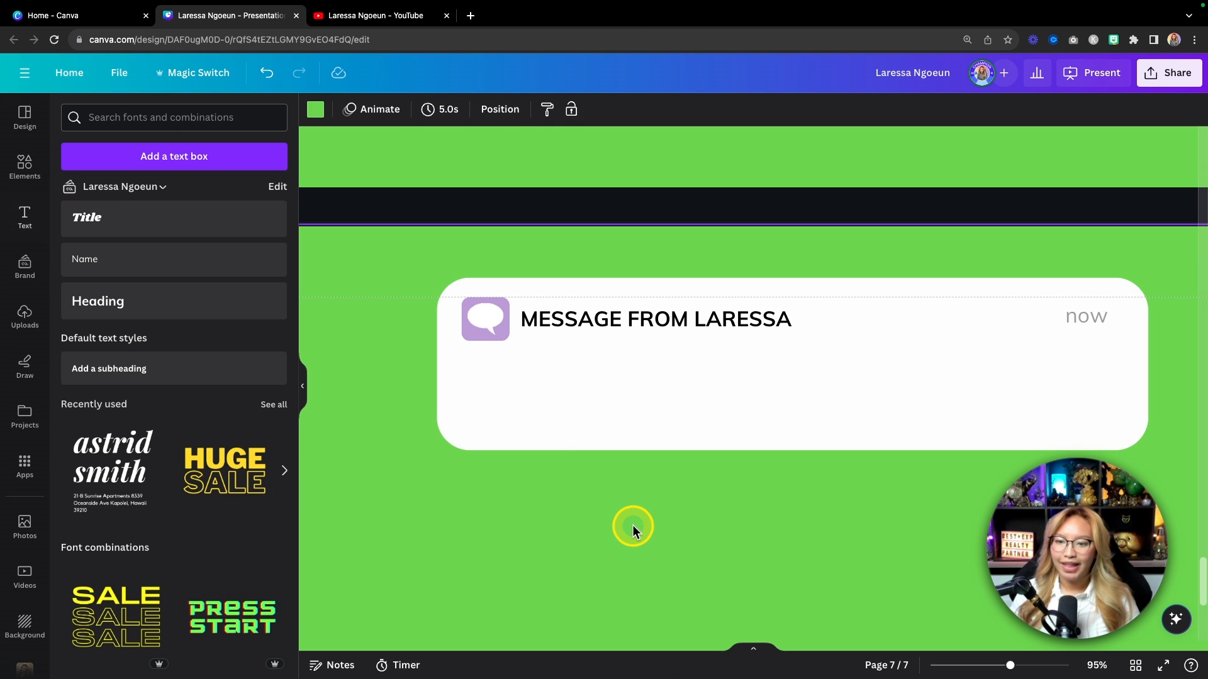
pyautogui.press('l')
pyautogui.moveTo(678, 585); pyautogui.dragTo(569, 362)
pyautogui.moveTo(904, 363); pyautogui.dragTo(1127, 361)
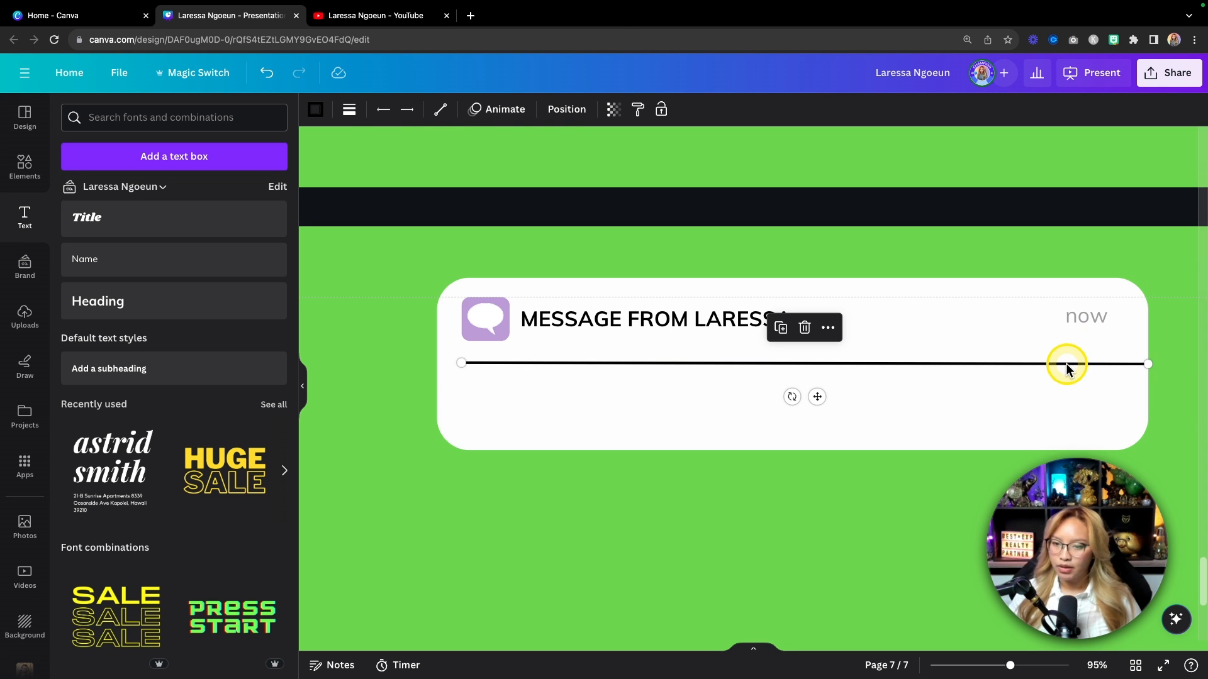
pyautogui.press('super+z')
pyautogui.press('super+z')
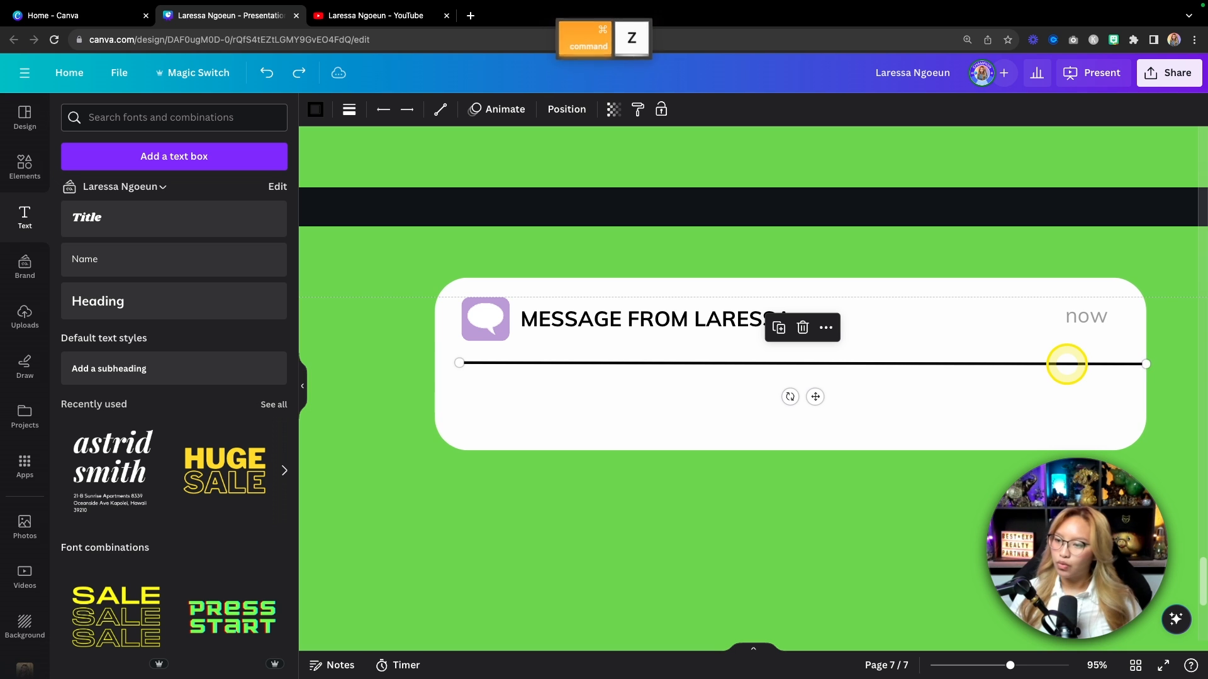
pyautogui.moveTo(1147, 363); pyautogui.dragTo(1109, 364)
pyautogui.click(1167, 386)
pyautogui.moveTo(965, 362); pyautogui.dragTo(962, 359)
pyautogui.scroll(6, 963, 358)
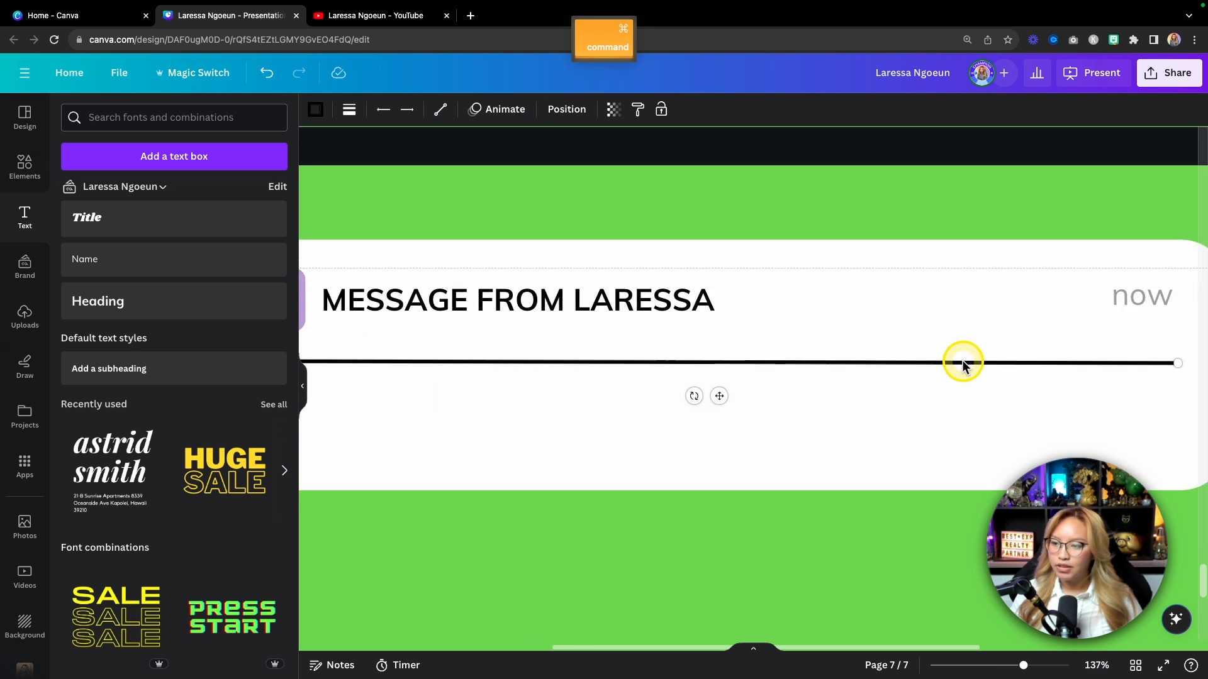
pyautogui.moveTo(1086, 361); pyautogui.dragTo(1091, 358)
pyautogui.hscroll(-8, 979, 385)
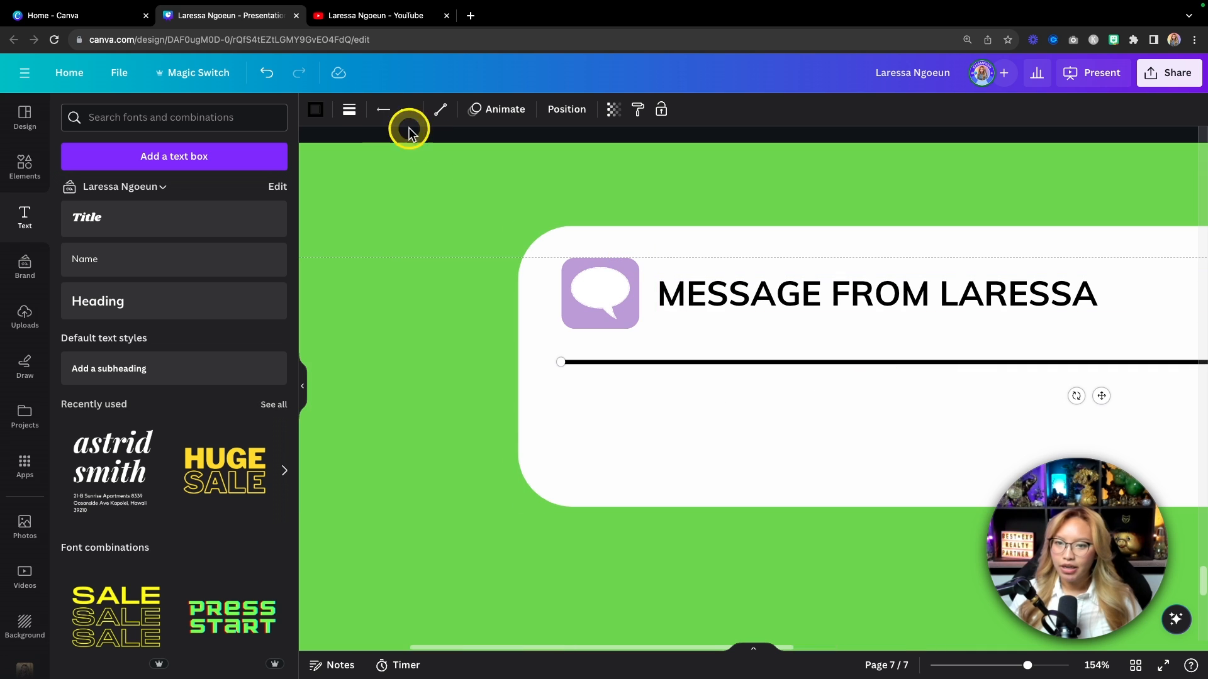
# Step: Make the divider line light grey and reduce its line weight so it's thin
pyautogui.click(317, 109)
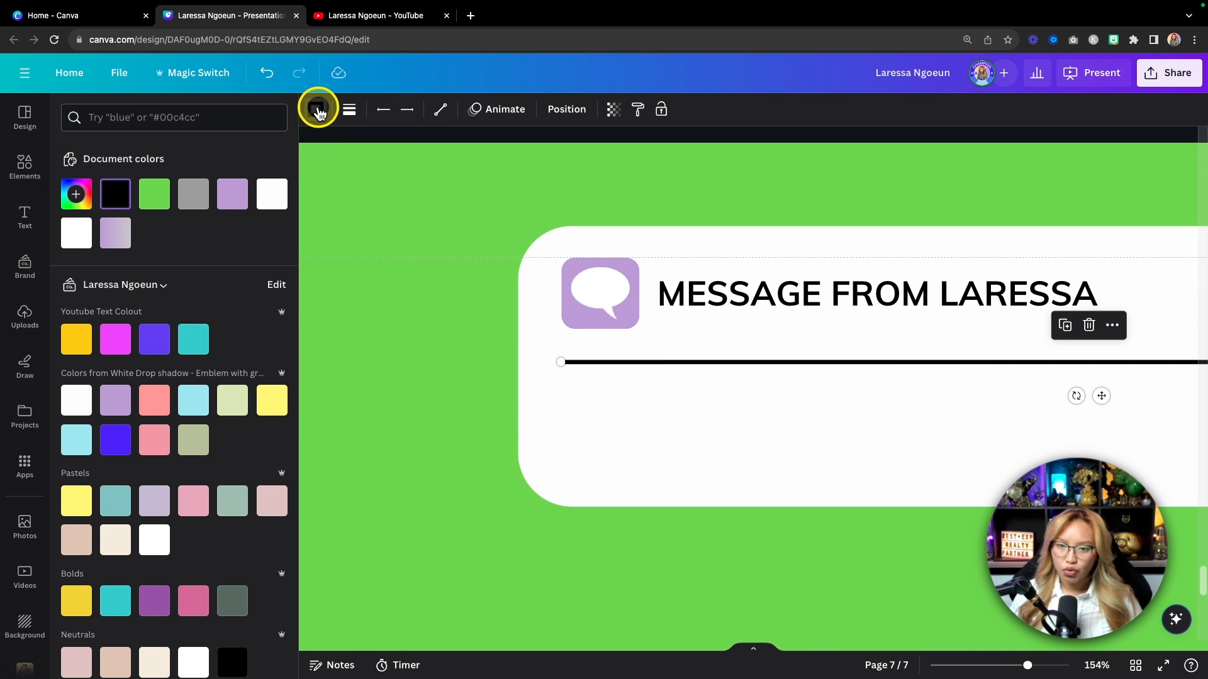
pyautogui.click(195, 206)
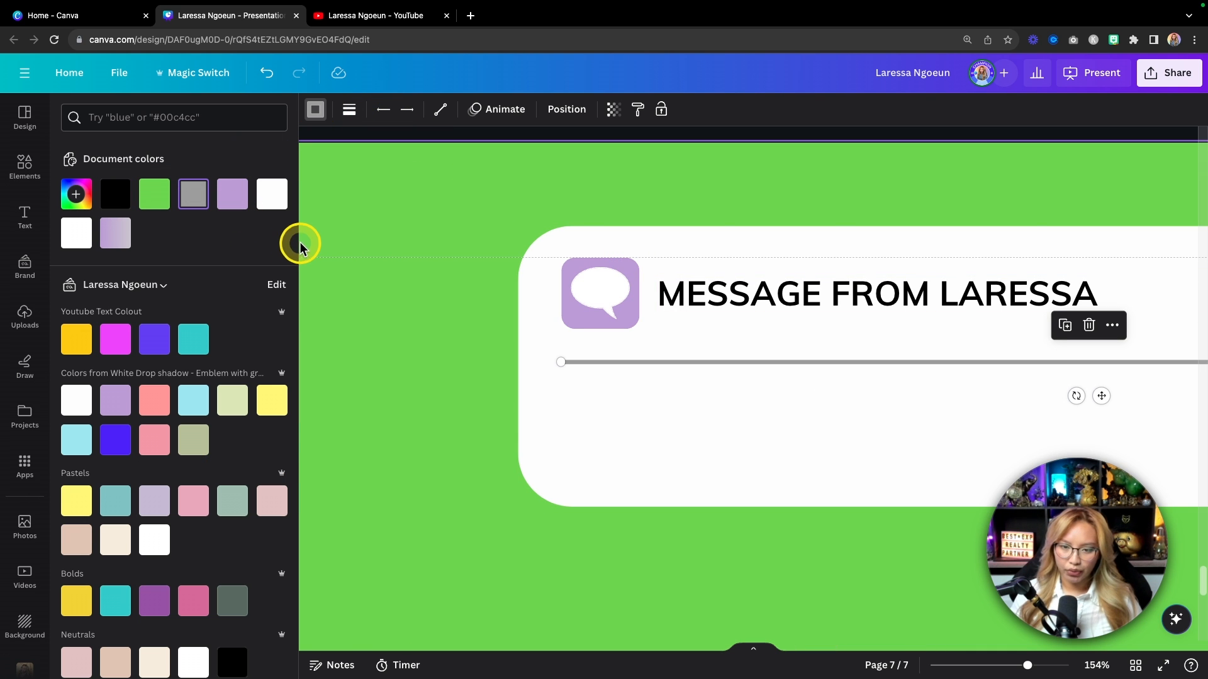
pyautogui.scroll(-7, 197, 654)
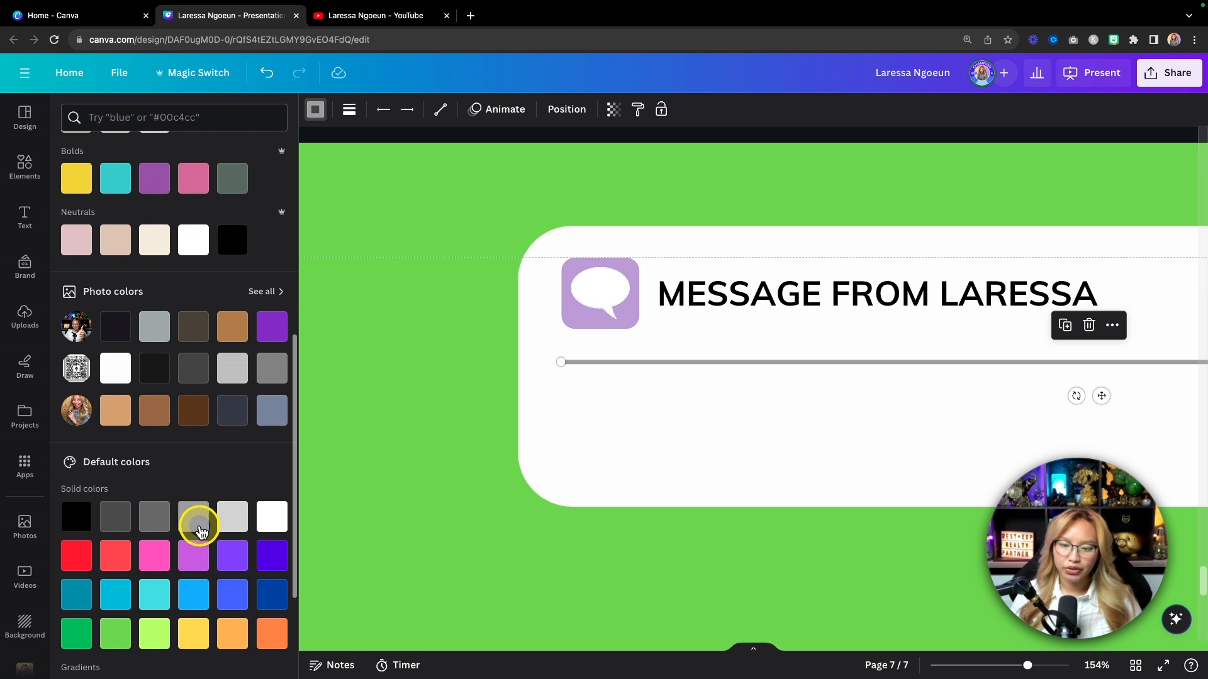
pyautogui.click(230, 514)
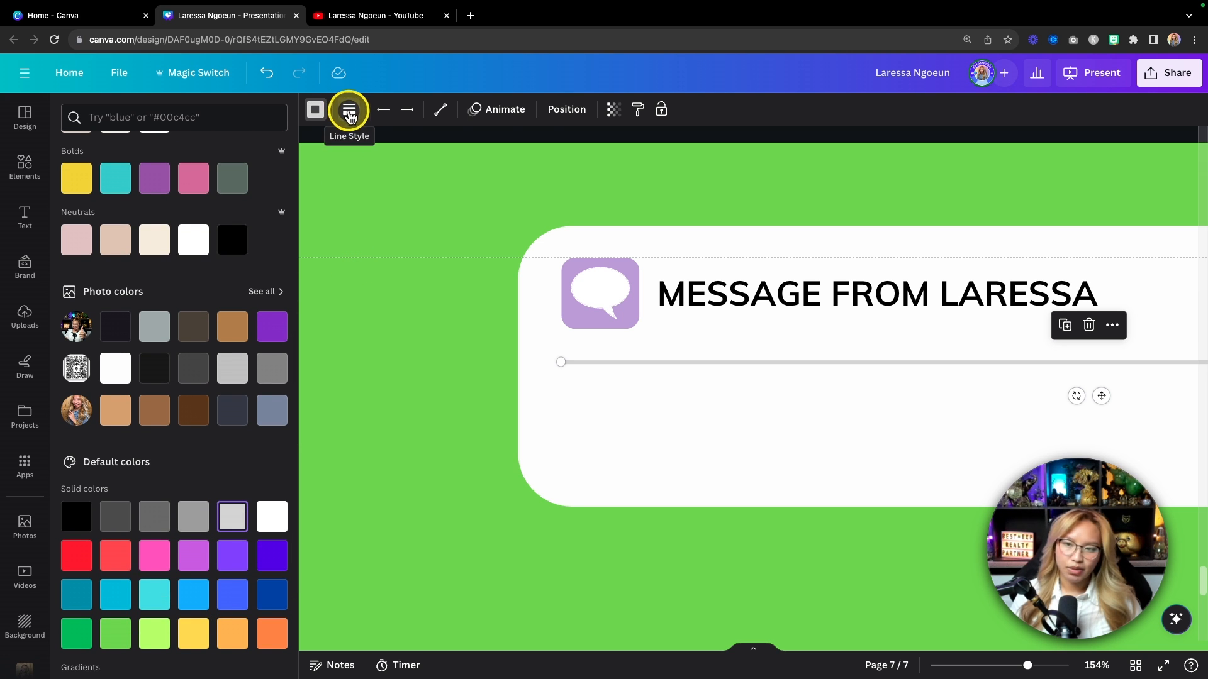
pyautogui.click(350, 114)
pyautogui.moveTo(355, 232); pyautogui.dragTo(351, 234)
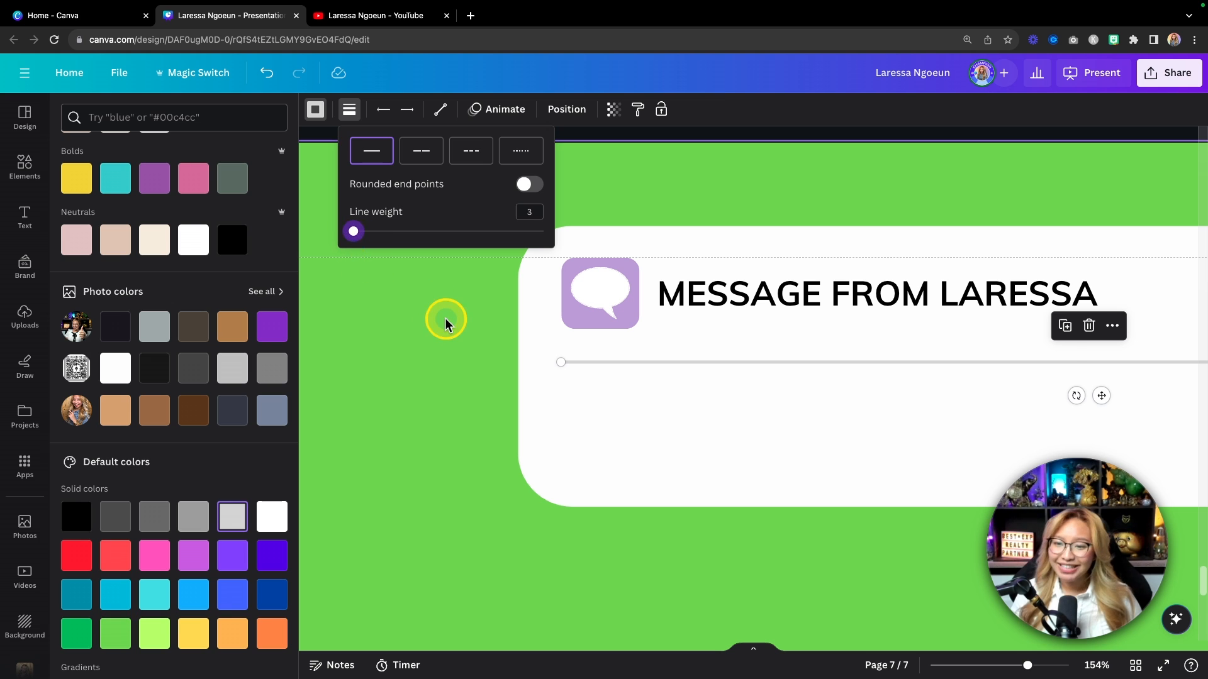
pyautogui.click(435, 323)
pyautogui.keyDown('super'); pyautogui.scroll(-5, 689, 553); pyautogui.keyUp('super')
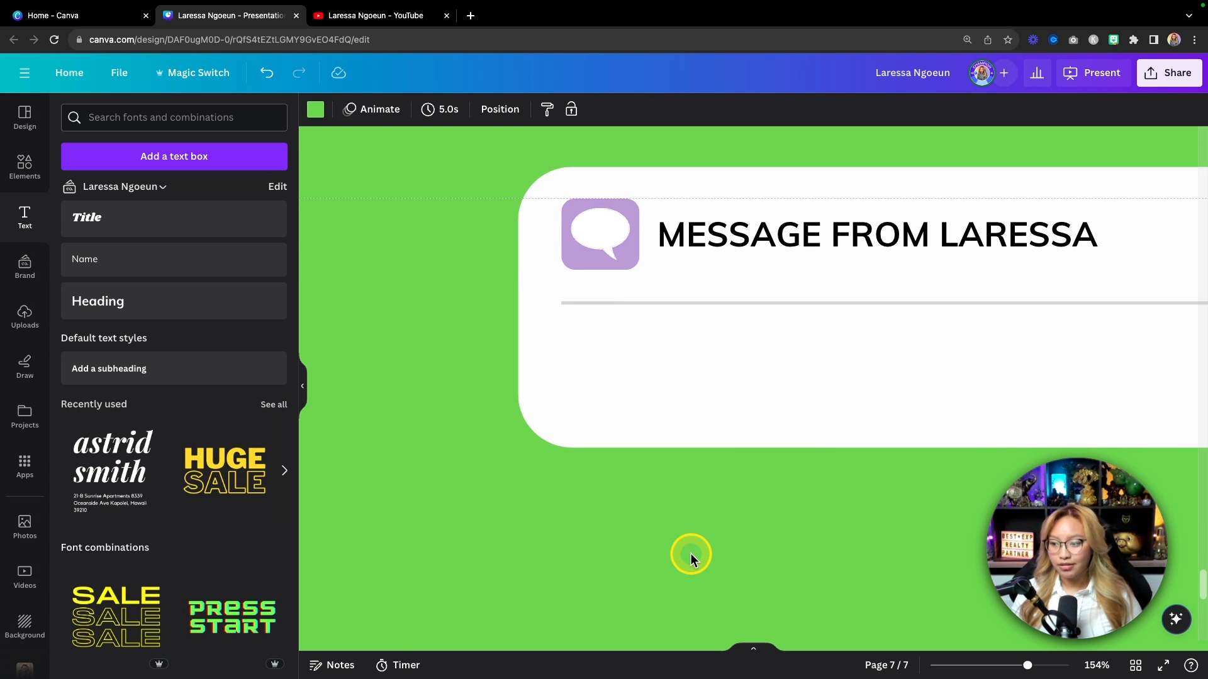
pyautogui.keyDown('super'); pyautogui.scroll(-3, 690, 553); pyautogui.keyUp('super')
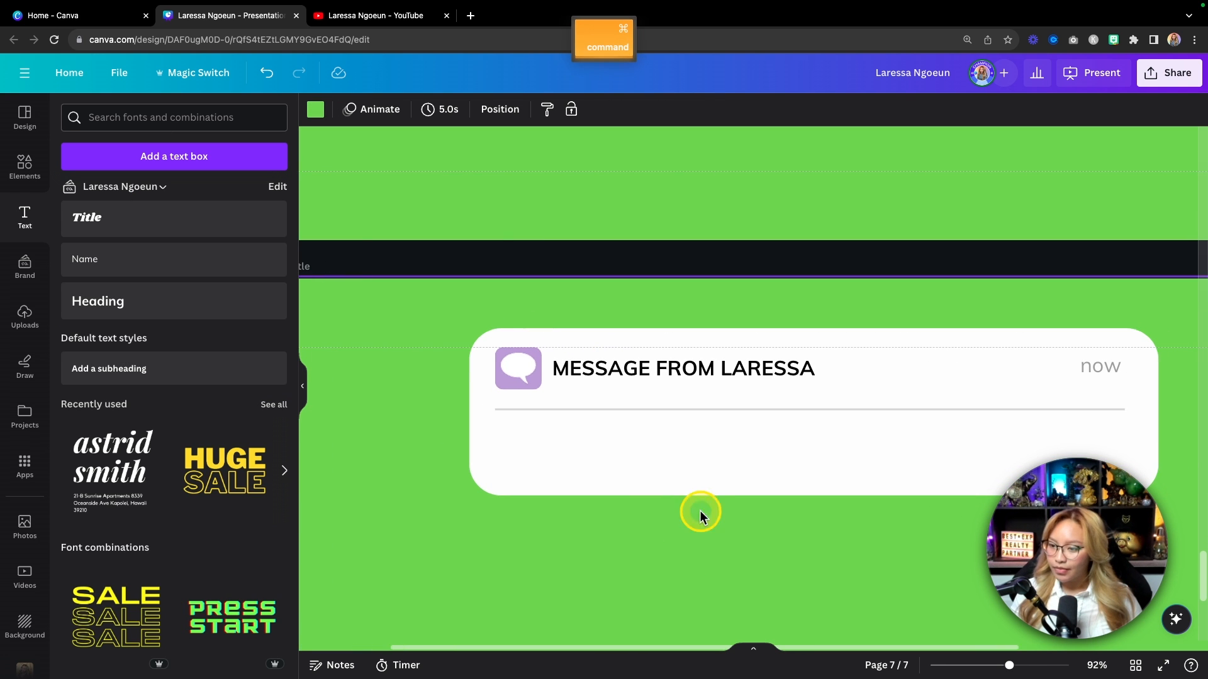
# Step: Nudge the divider up slightly, then add a Name text box and paste the message into it
pyautogui.click(641, 410)
pyautogui.moveTo(641, 405); pyautogui.dragTo(641, 398)
pyautogui.click(631, 564)
pyautogui.click(161, 272)
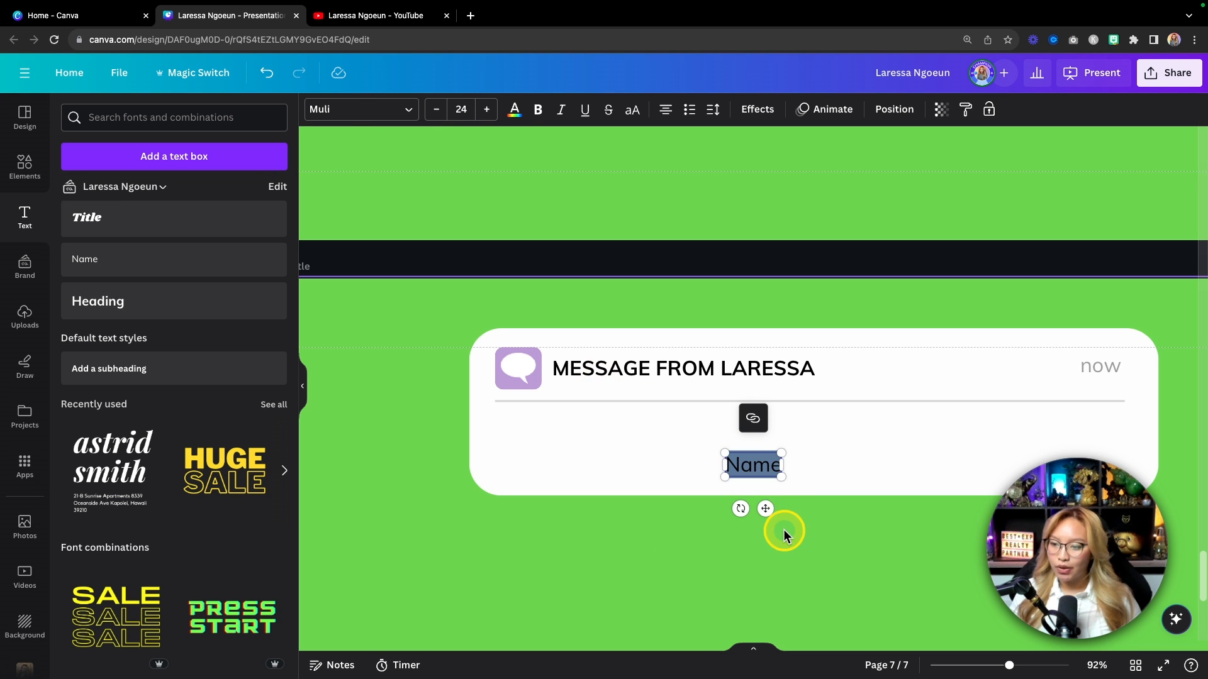
pyautogui.moveTo(763, 507); pyautogui.dragTo(541, 468)
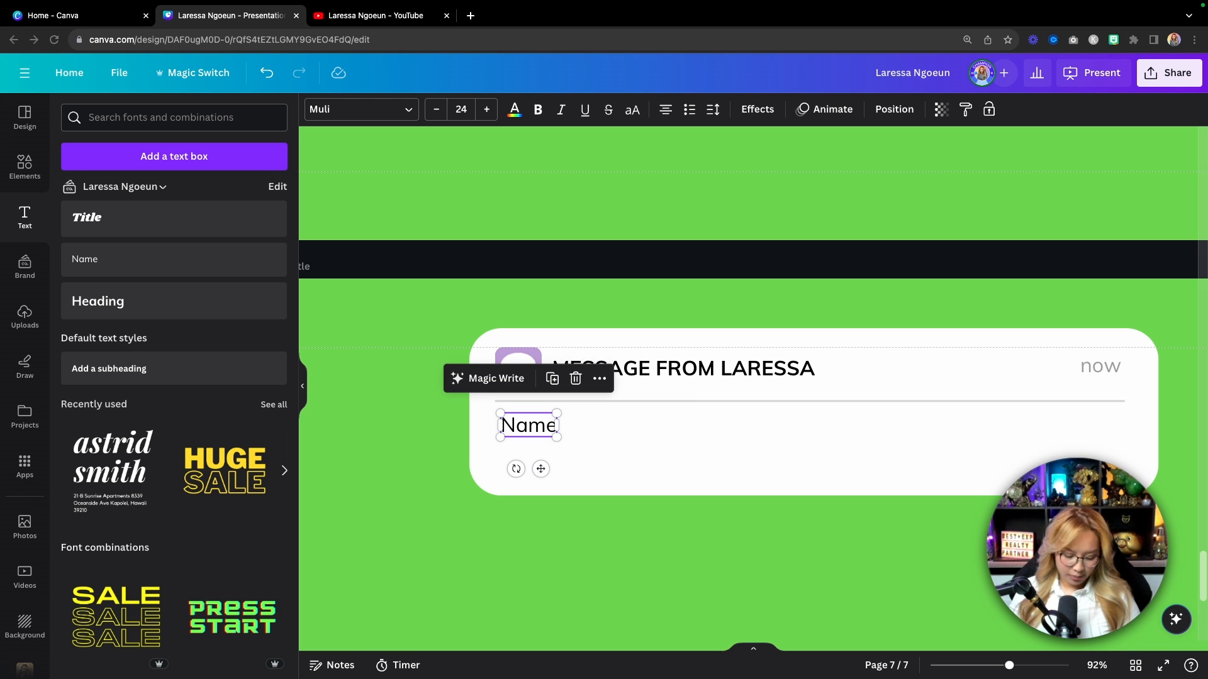
pyautogui.press('super+c')
pyautogui.doubleClick(553, 436)
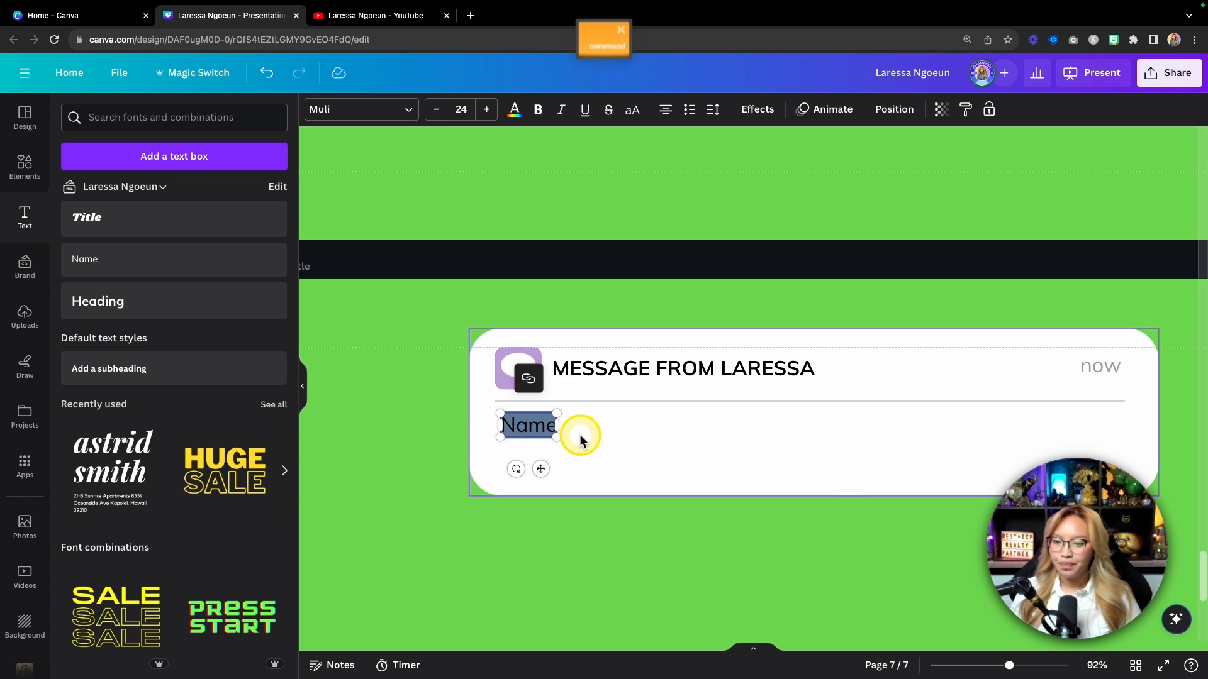
pyautogui.press('super+v')
# Step: Fit the message box under the divider, wrapped to three lines and aligned with the chat icon
pyautogui.moveTo(598, 437); pyautogui.dragTo(771, 442)
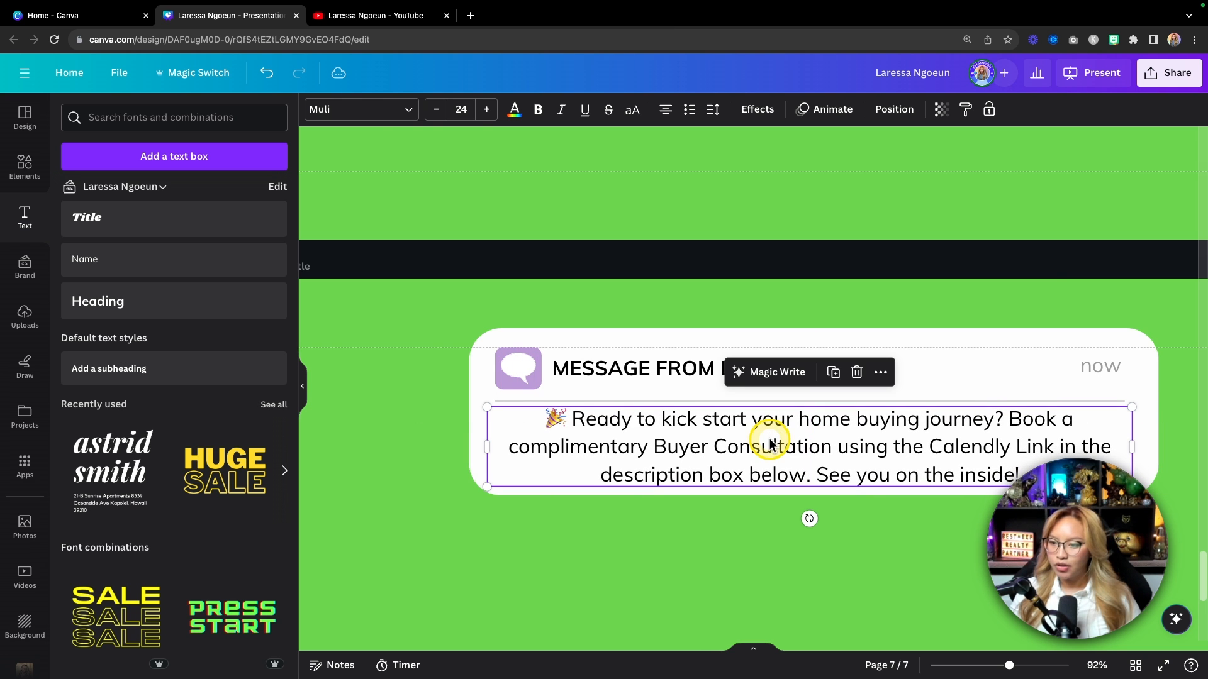
pyautogui.click(437, 110)
pyautogui.hscroll(-5, 444, 494)
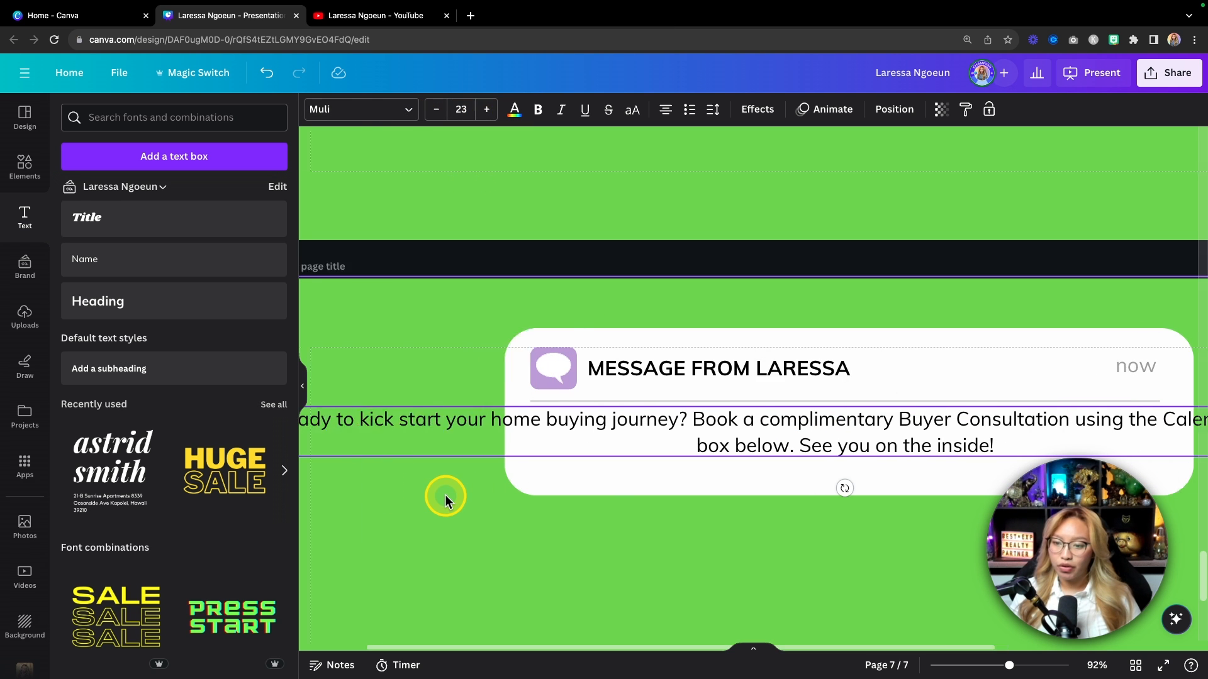
pyautogui.moveTo(336, 431); pyautogui.dragTo(728, 442)
pyautogui.hscroll(6, 569, 557)
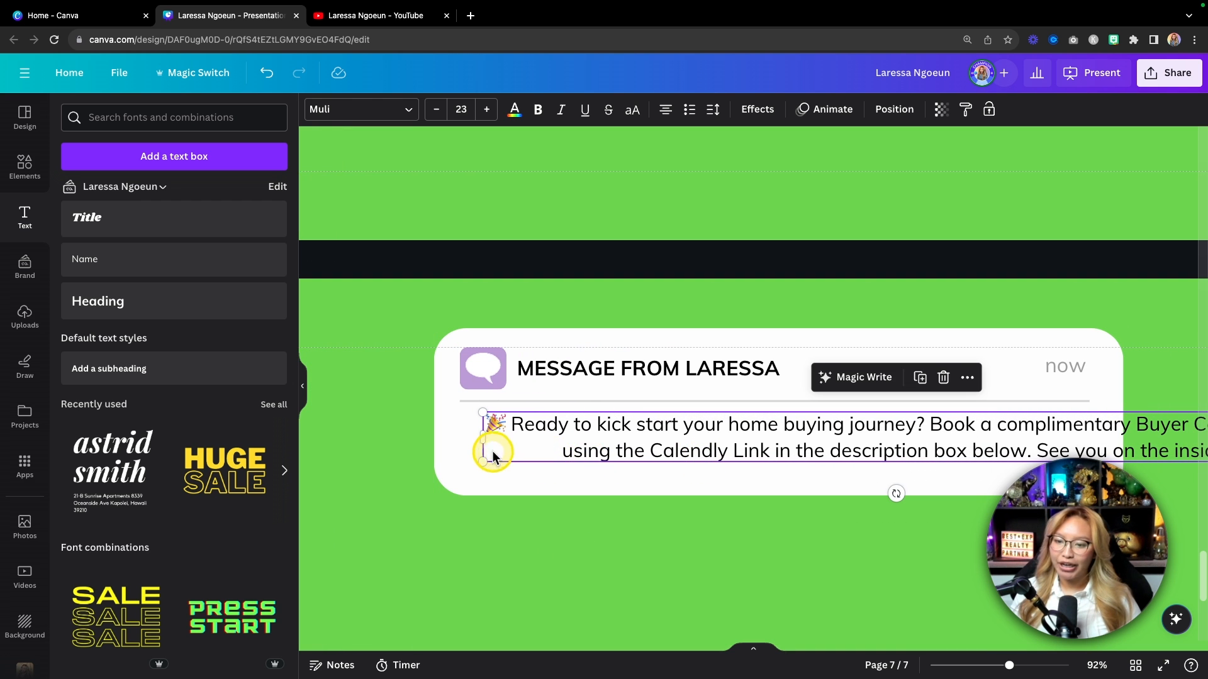
pyautogui.moveTo(479, 440); pyautogui.dragTo(624, 439)
pyautogui.moveTo(720, 442); pyautogui.dragTo(562, 440)
pyautogui.moveTo(1143, 410); pyautogui.dragTo(1054, 423)
pyautogui.scroll(-1, 650, 642)
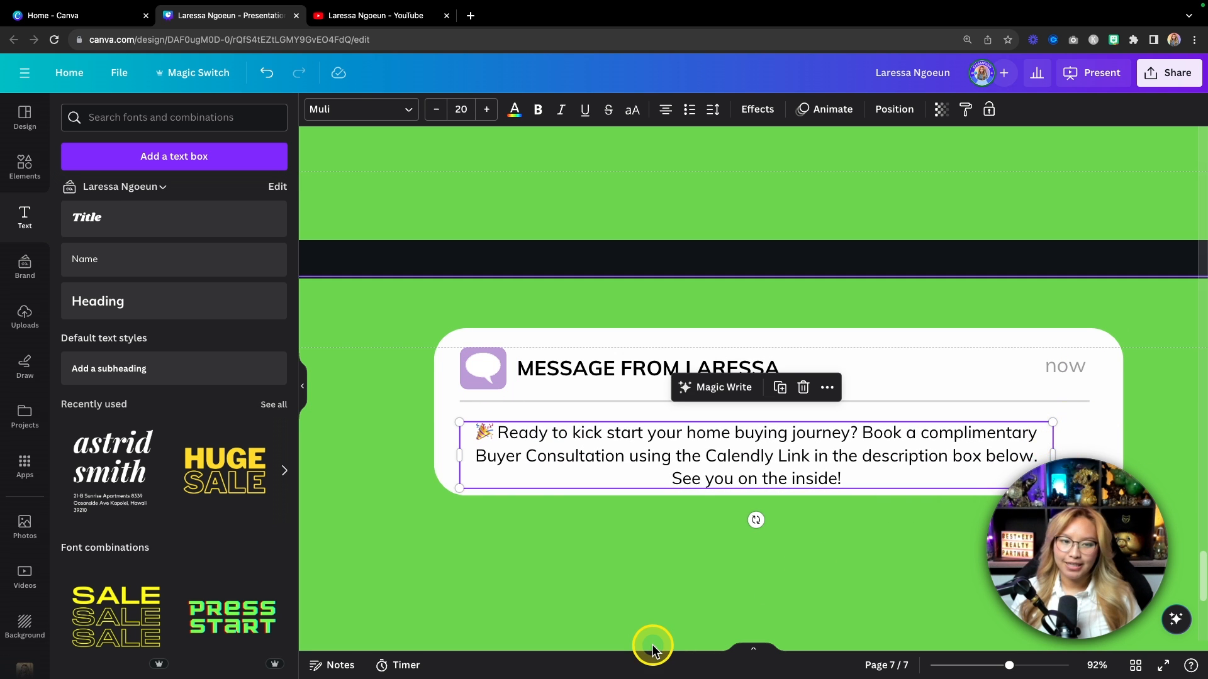
# Step: Left-align the message, set its font size to 22 and tighten its line spacing
pyautogui.click(665, 109)
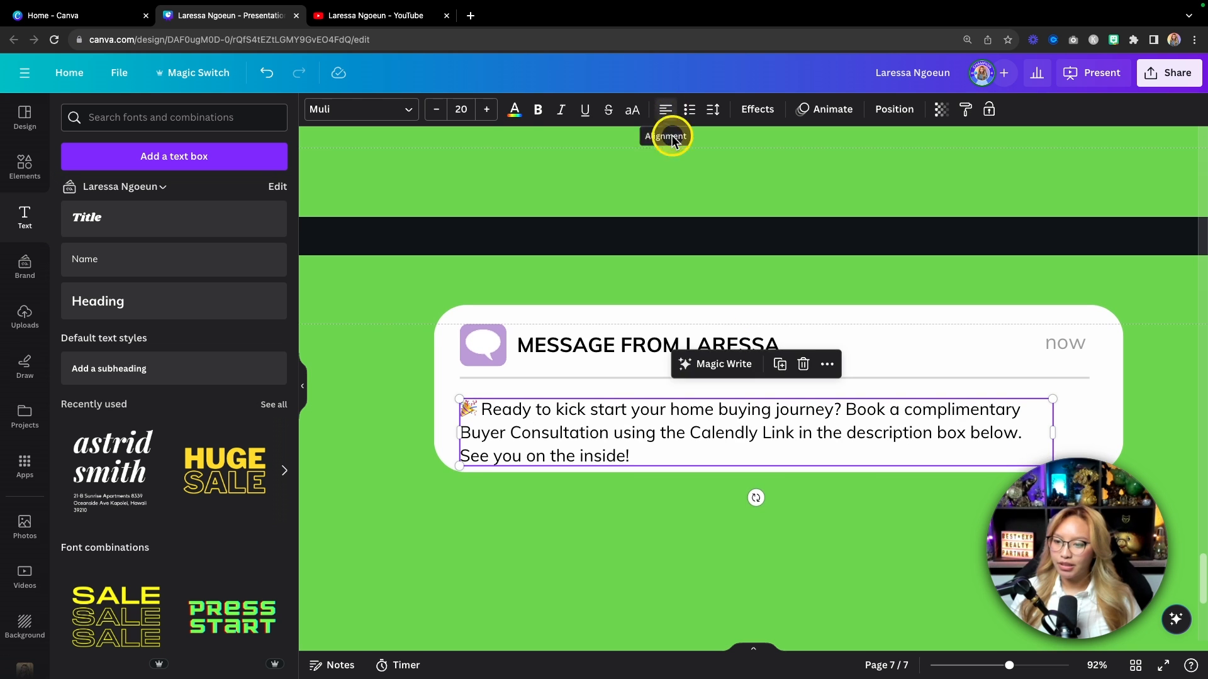
pyautogui.moveTo(711, 433); pyautogui.dragTo(712, 423)
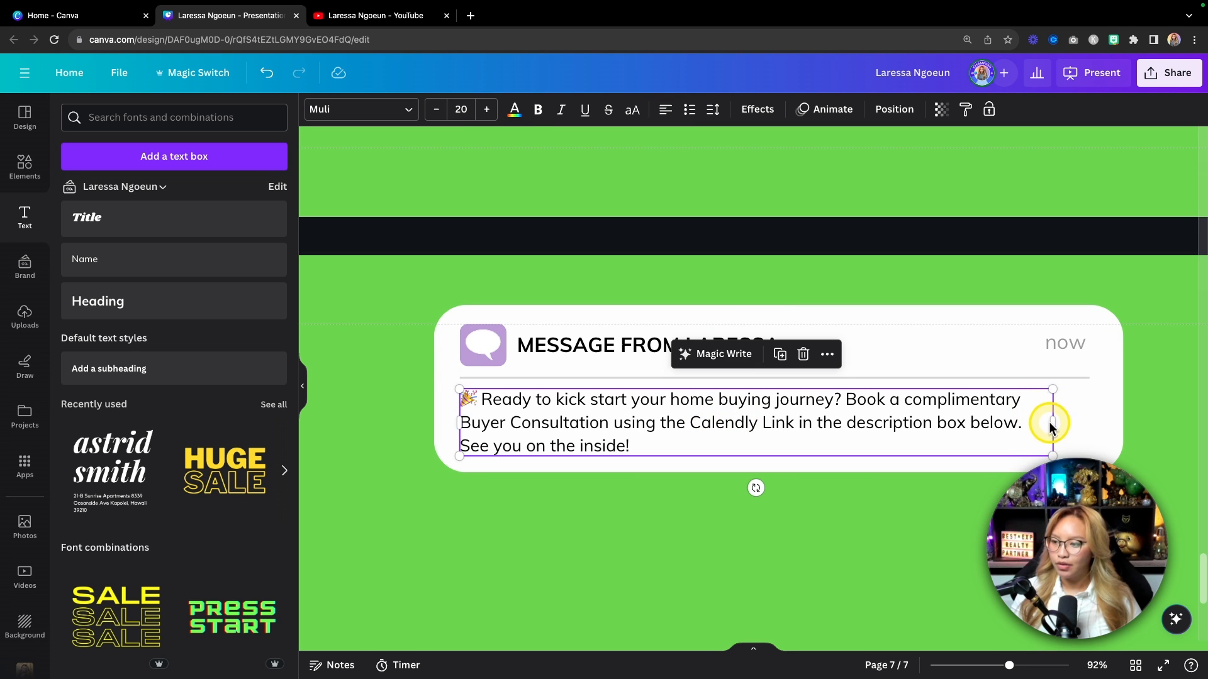
pyautogui.moveTo(1054, 422); pyautogui.dragTo(1096, 419)
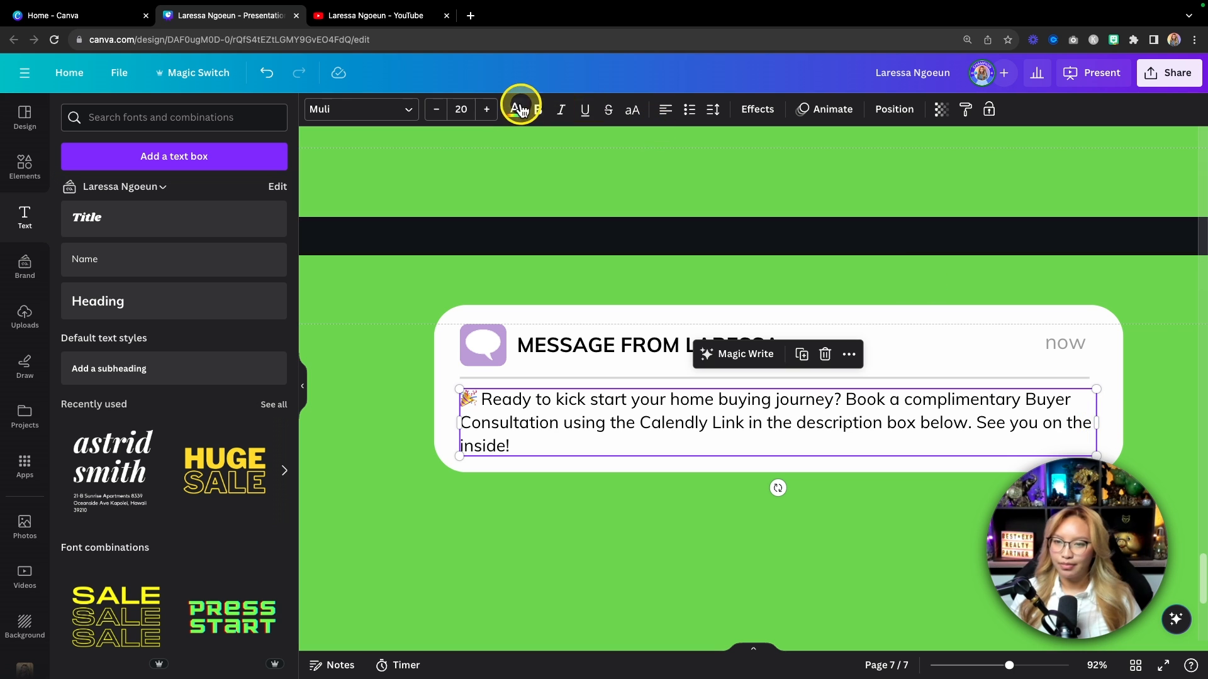
pyautogui.click(486, 110)
pyautogui.click(486, 110)
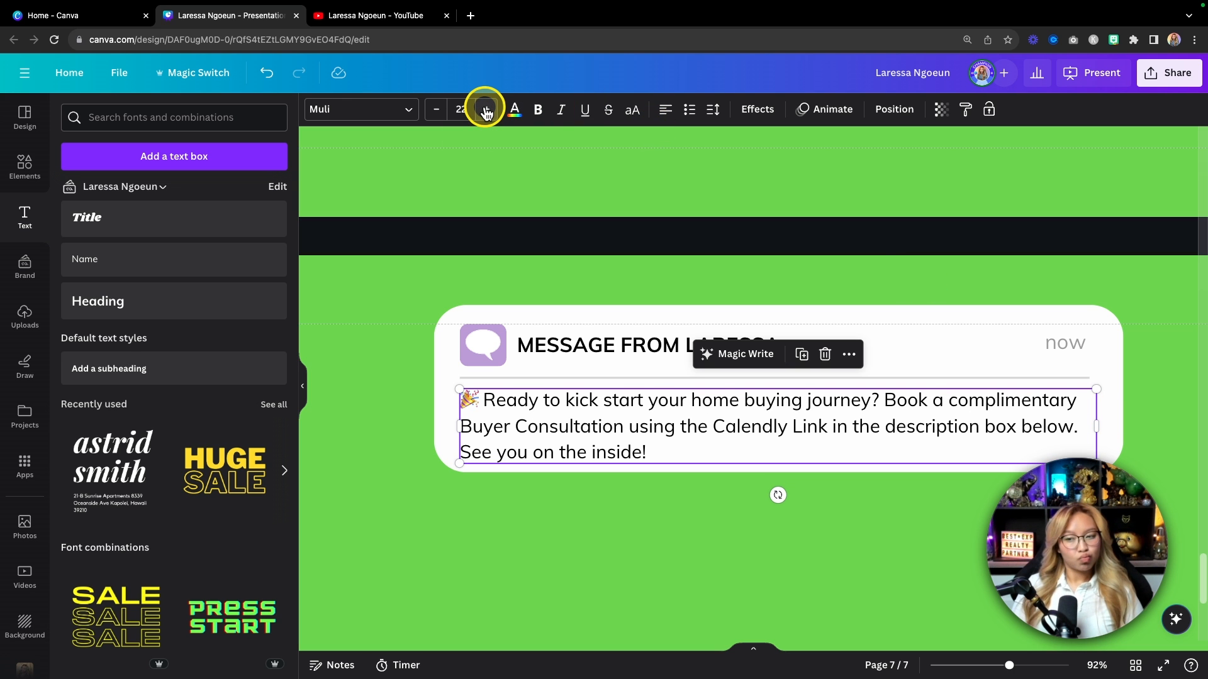
pyautogui.click(713, 110)
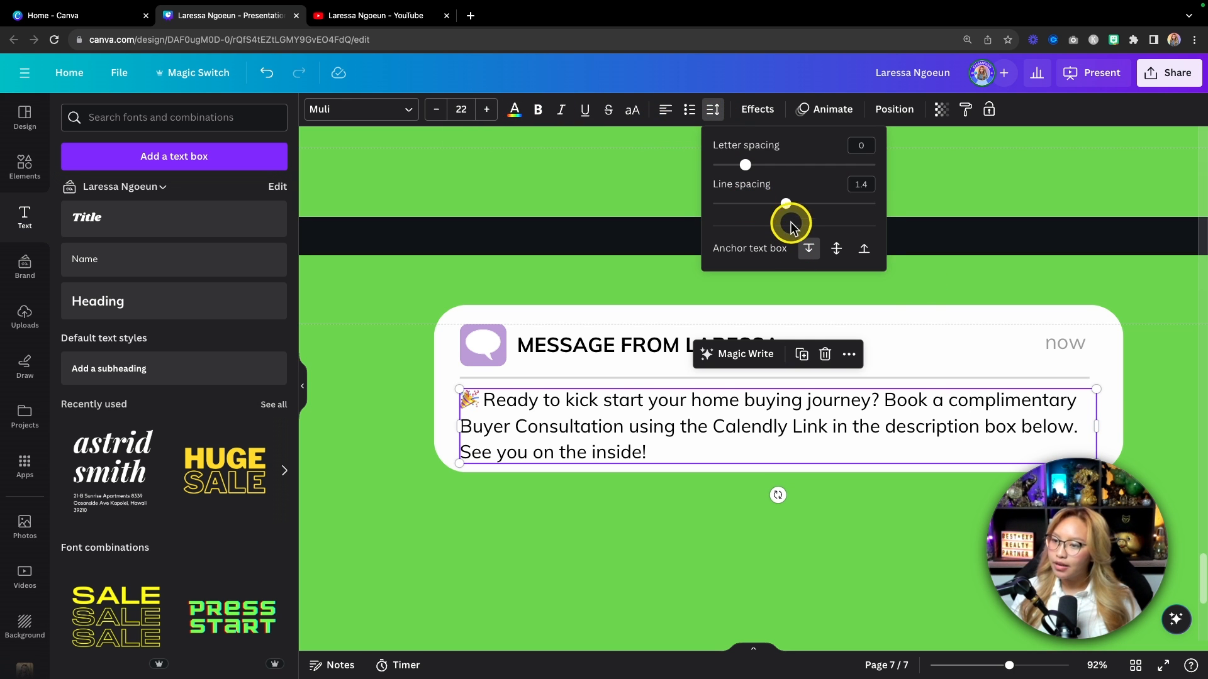
pyautogui.moveTo(787, 203); pyautogui.dragTo(776, 201)
pyautogui.click(580, 558)
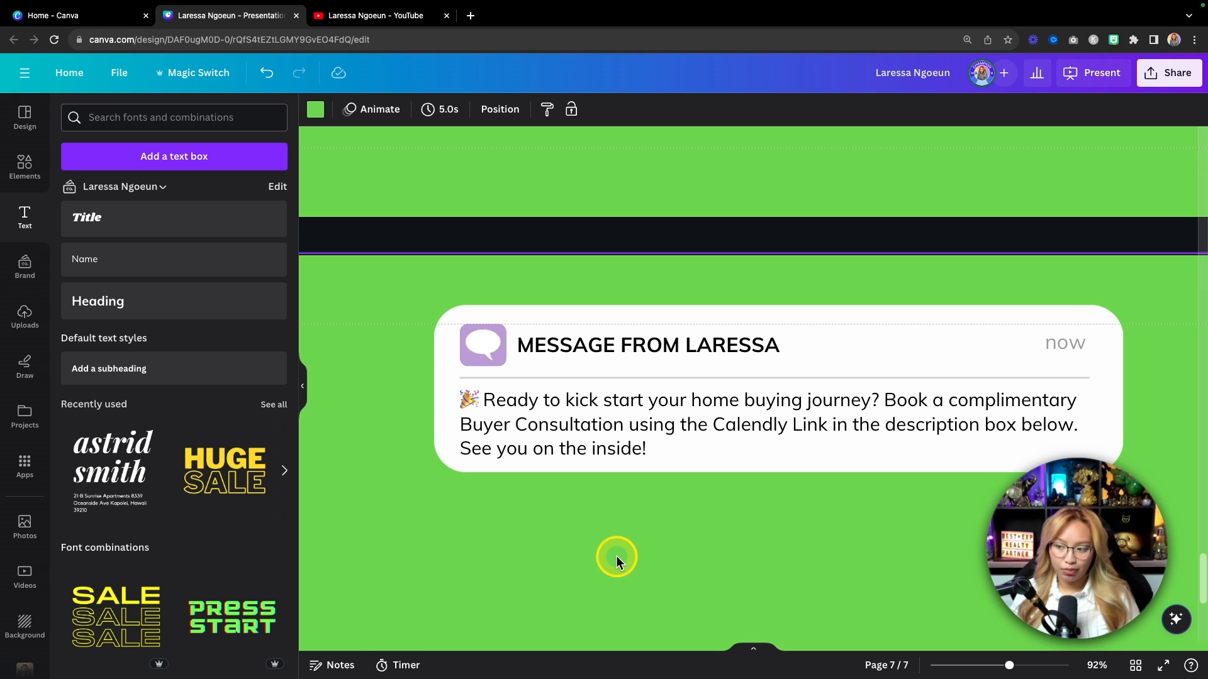
# Step: Place the cursor before the message's first word and open the emoji picker with Control+Command+Space
pyautogui.click(486, 404)
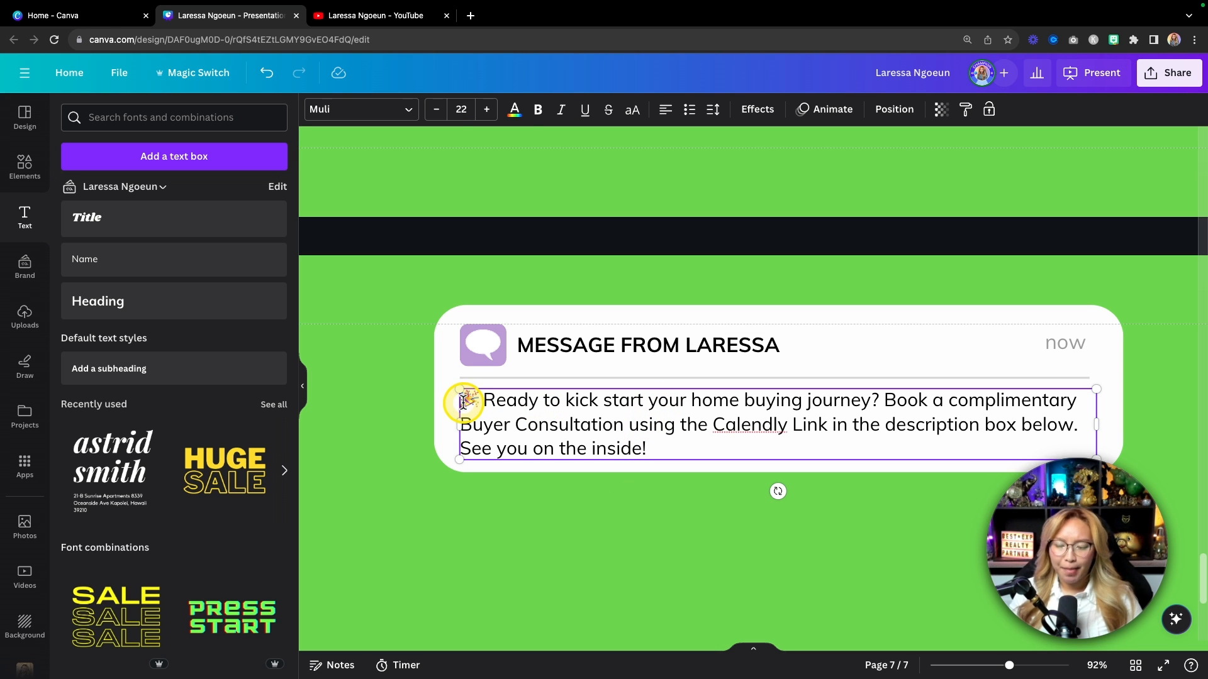
pyautogui.press('ctrl')
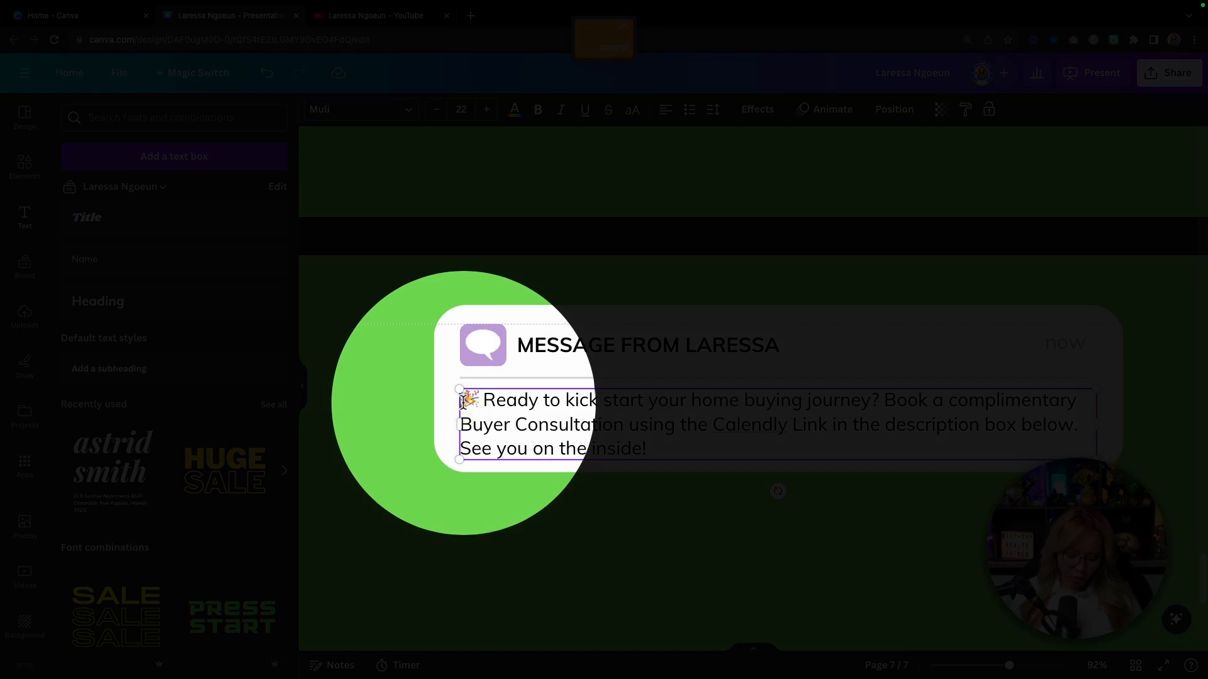
pyautogui.press('ctrl+super+space')
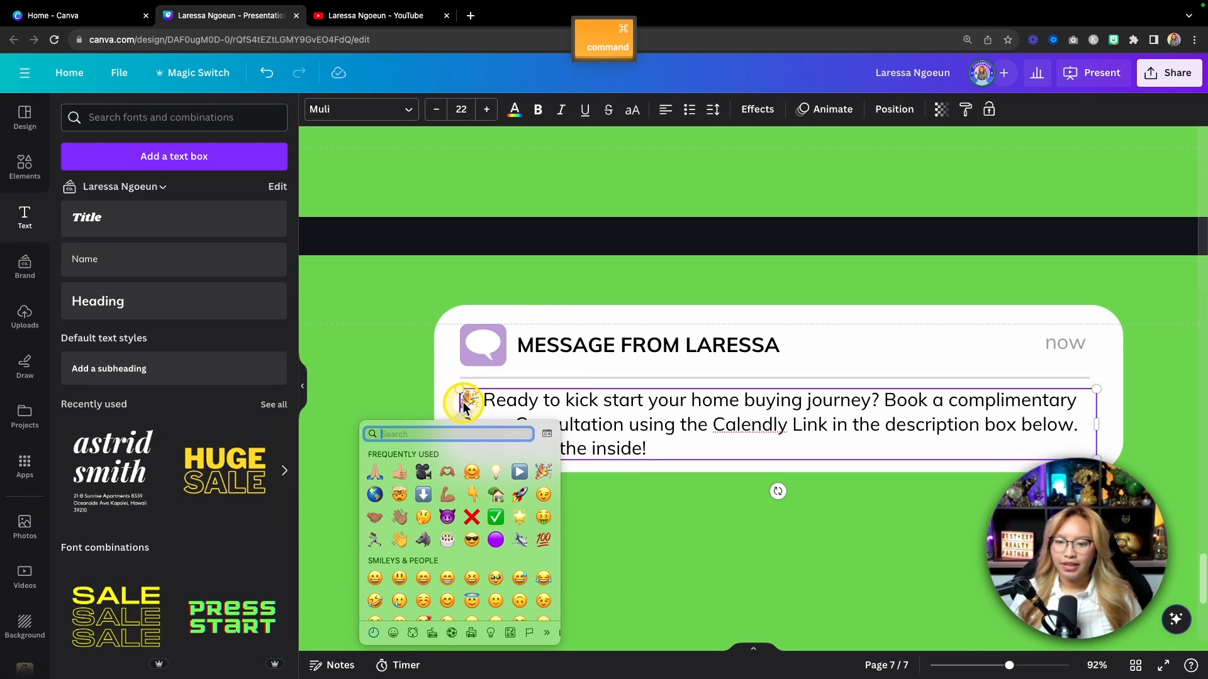
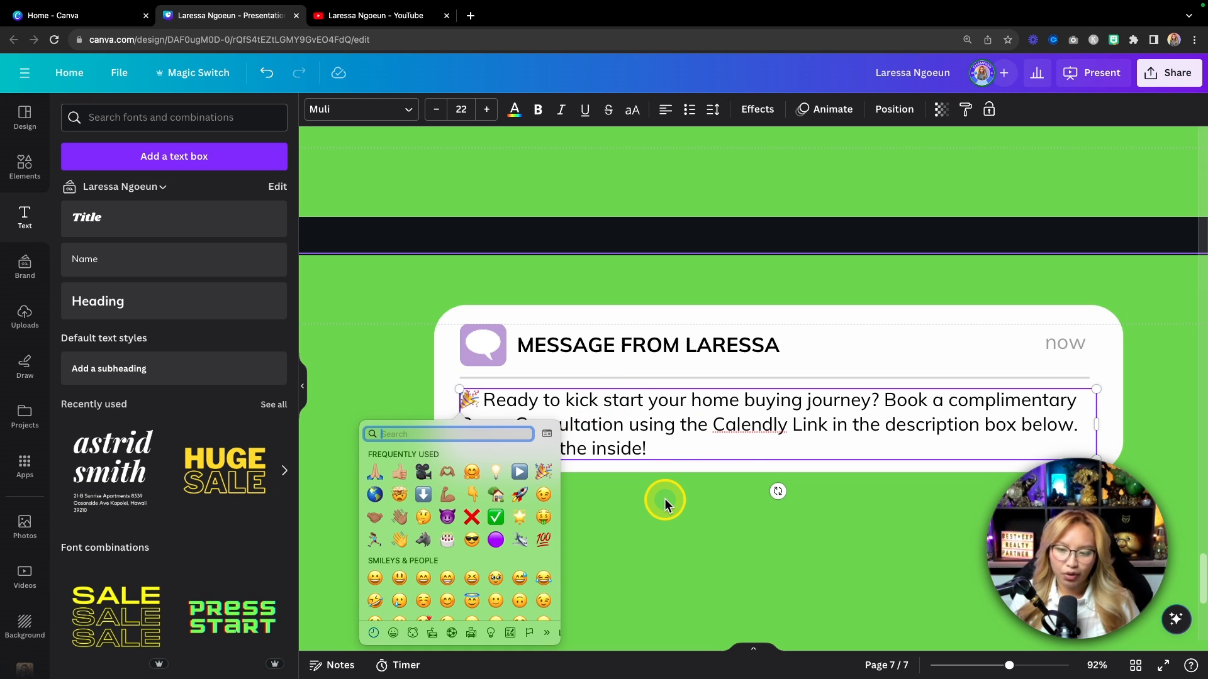
# Step: Close the emoji picker and bold 'Calendly Link in the description box below.' in the message
pyautogui.click(684, 447)
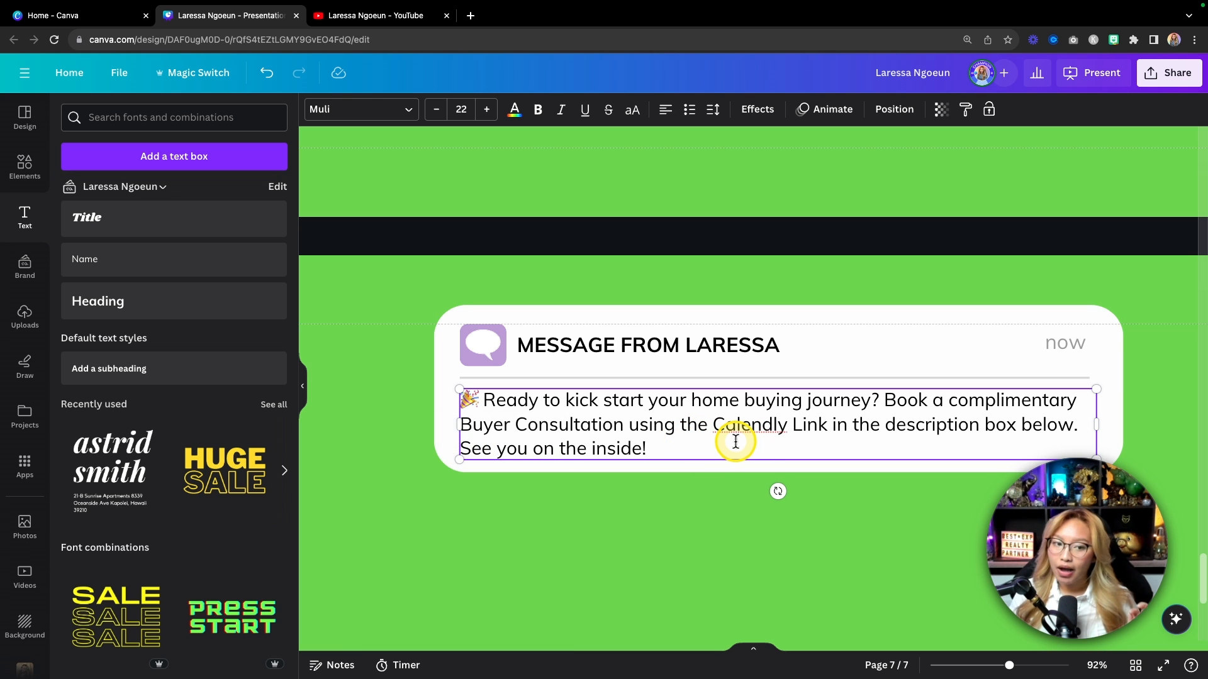
pyautogui.moveTo(713, 422); pyautogui.dragTo(1075, 428)
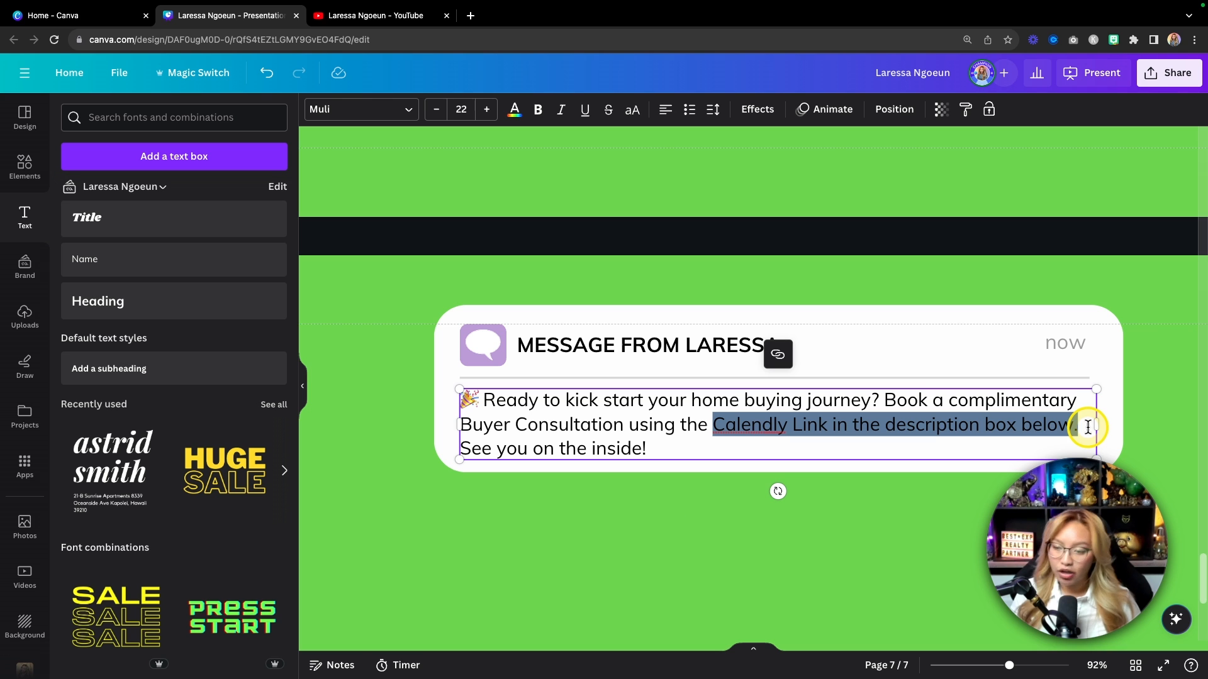
pyautogui.click(537, 109)
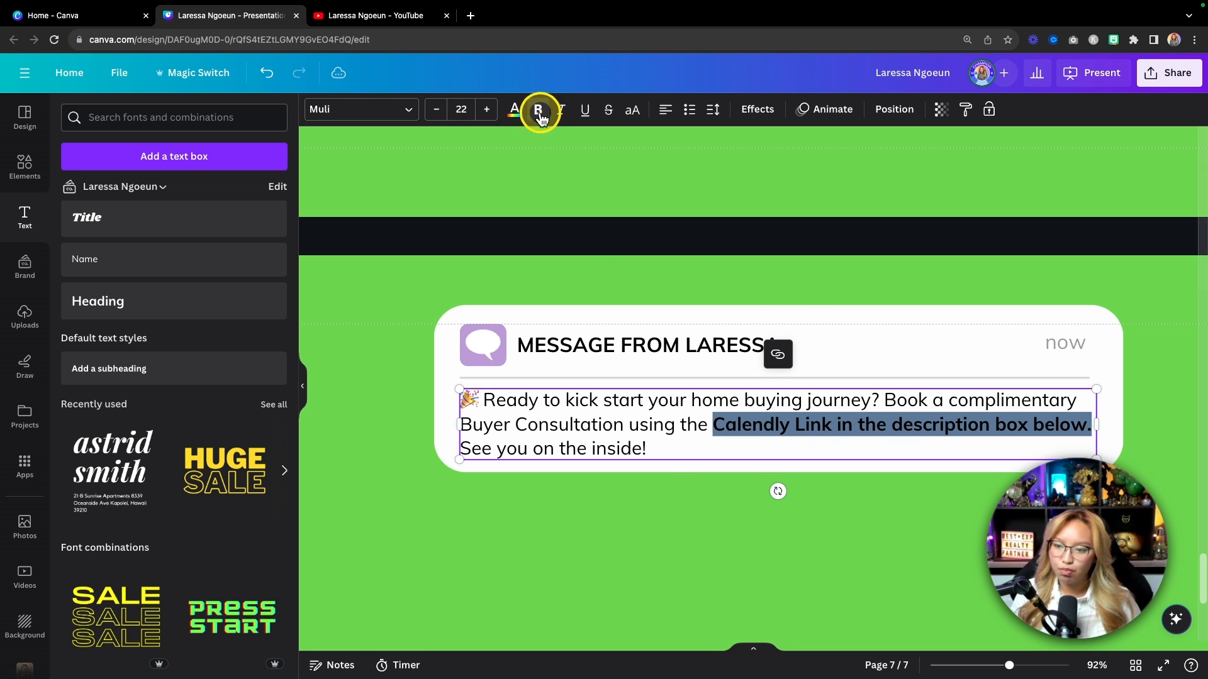
pyautogui.click(677, 519)
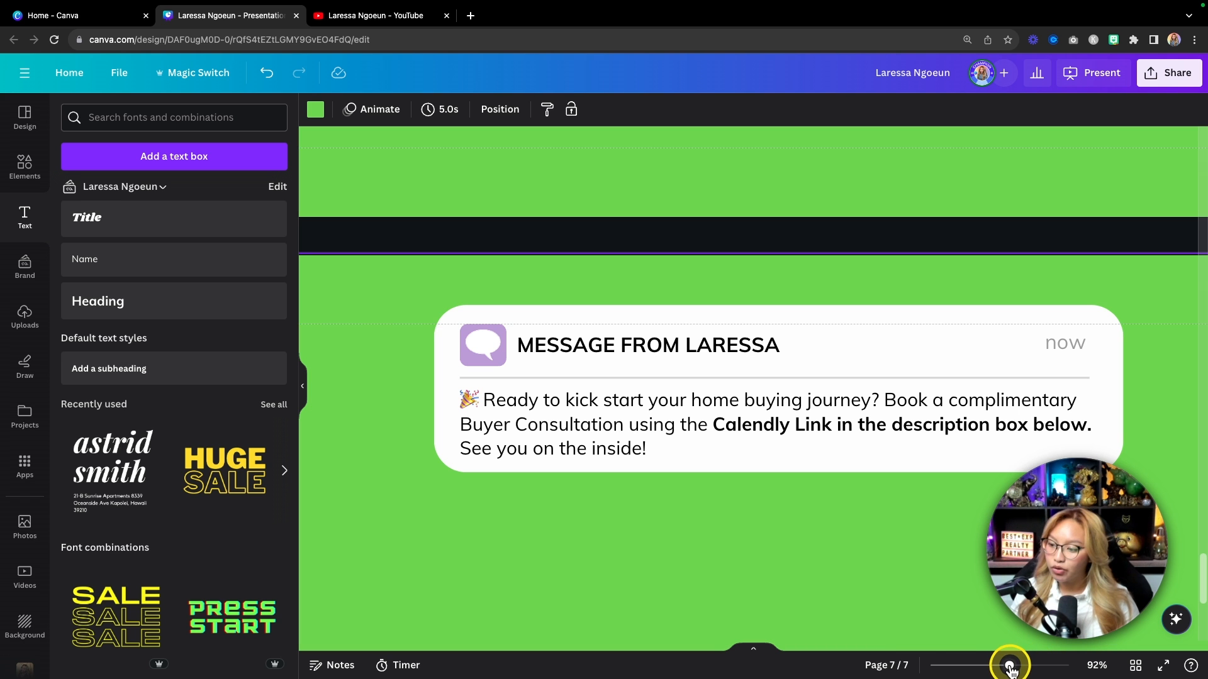
# Step: Zoom out to 42% and set the card's heading to Muli ExtraBold
pyautogui.moveTo(1009, 666); pyautogui.dragTo(997, 668)
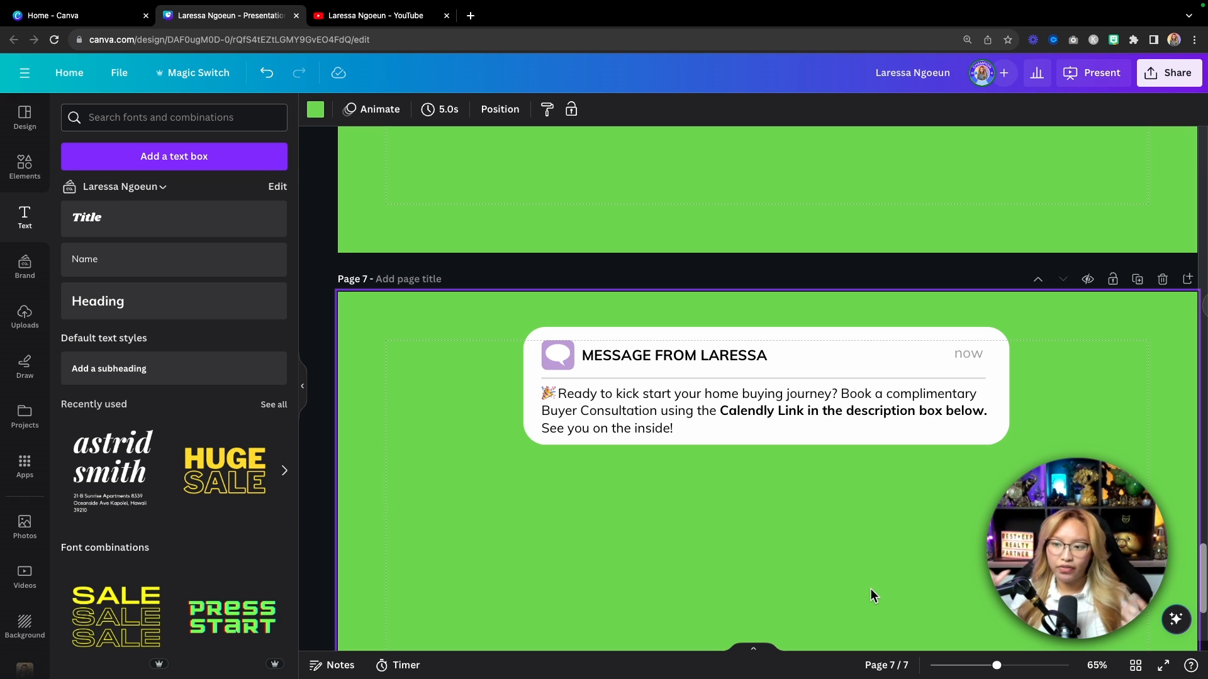
pyautogui.moveTo(996, 665); pyautogui.dragTo(982, 665)
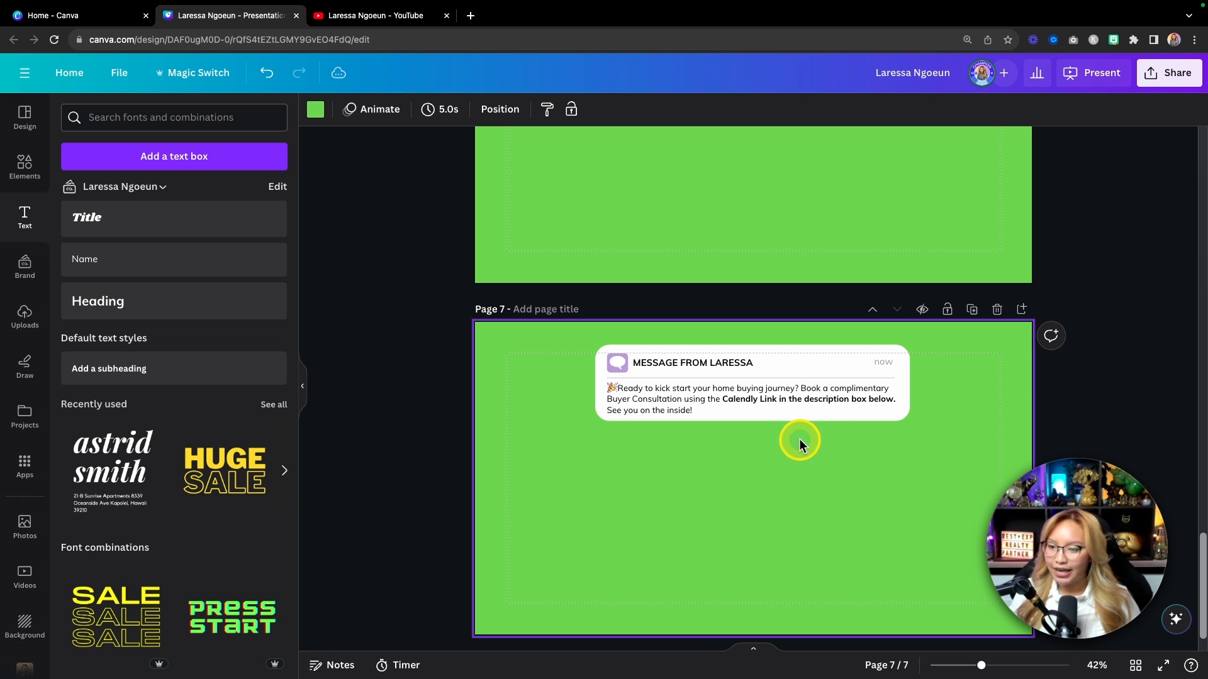
pyautogui.click(706, 363)
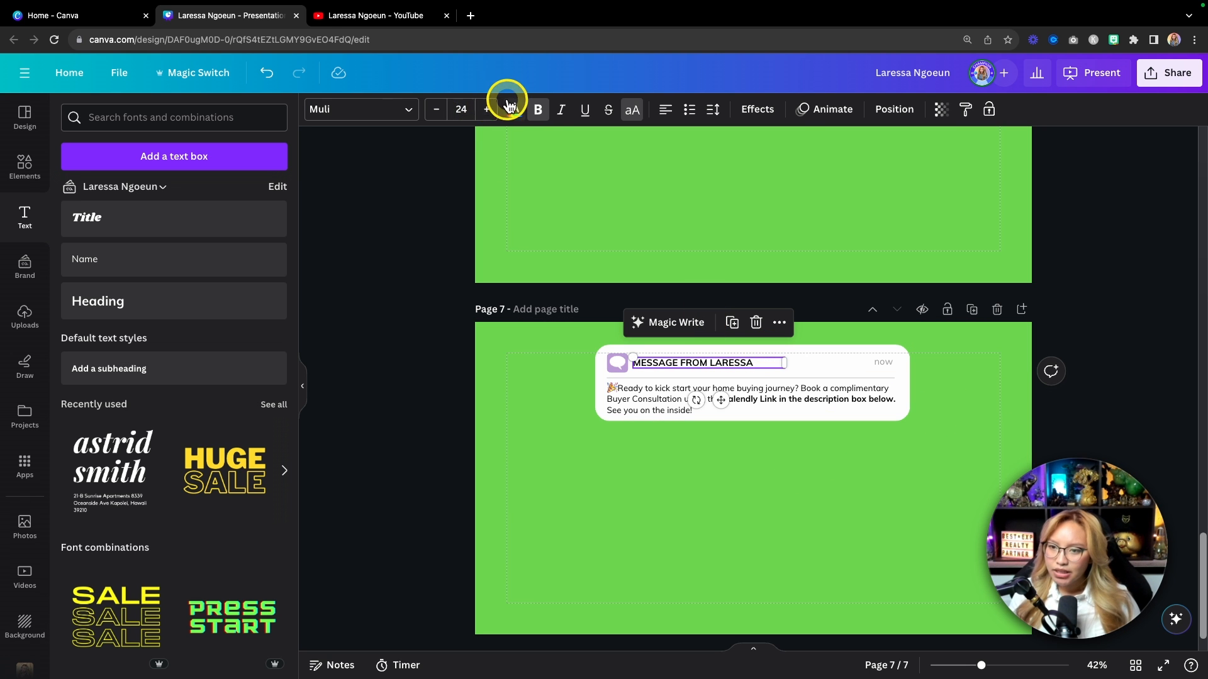
pyautogui.click(390, 112)
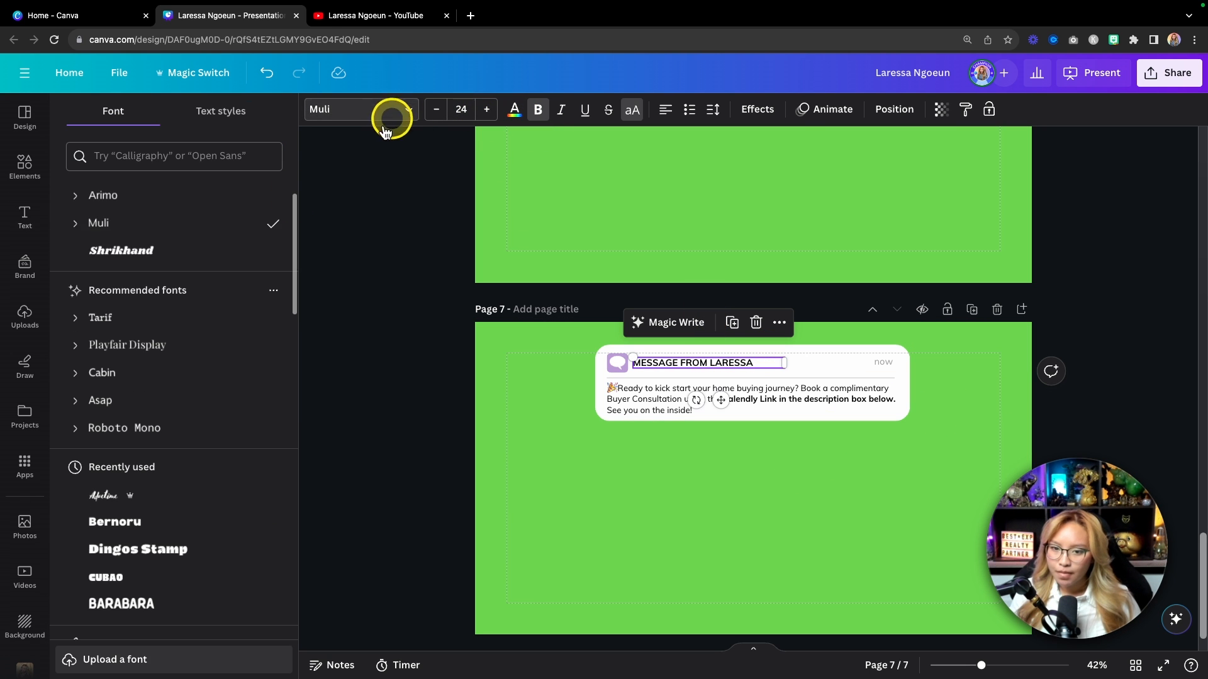
pyautogui.click(75, 222)
pyautogui.click(165, 410)
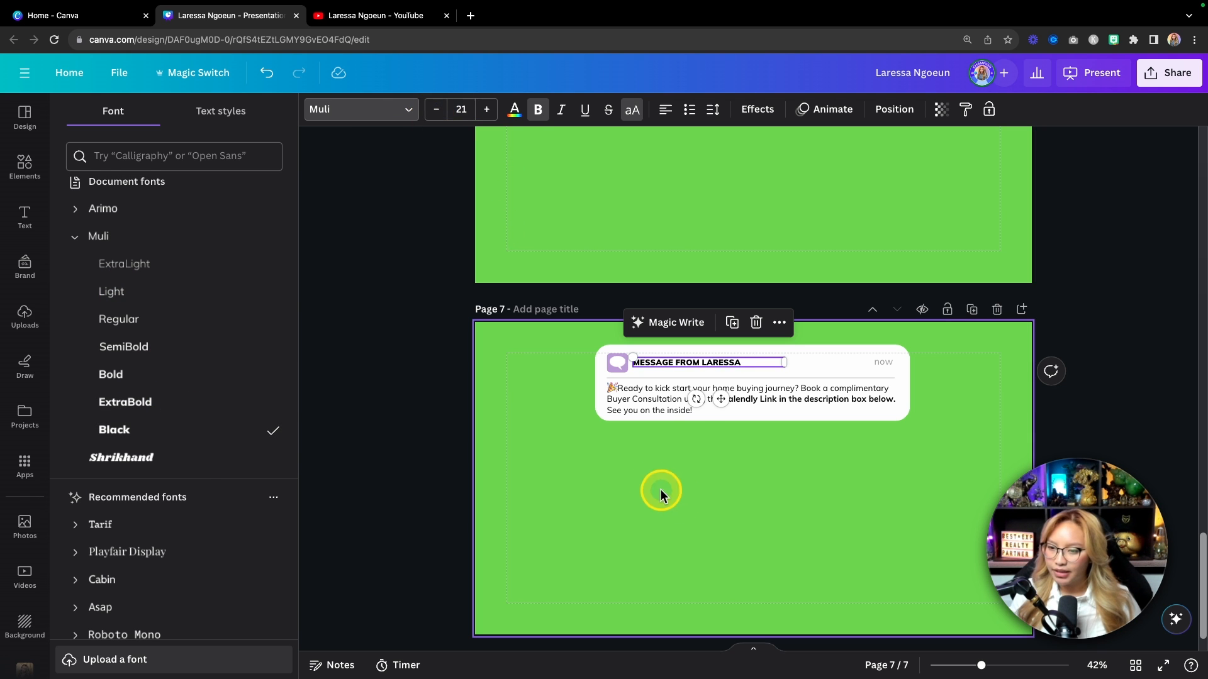
pyautogui.click(797, 483)
# Step: Group all the card's elements with Cmd+G, shrink the group slightly and re-centre it
pyautogui.moveTo(964, 418); pyautogui.dragTo(597, 343)
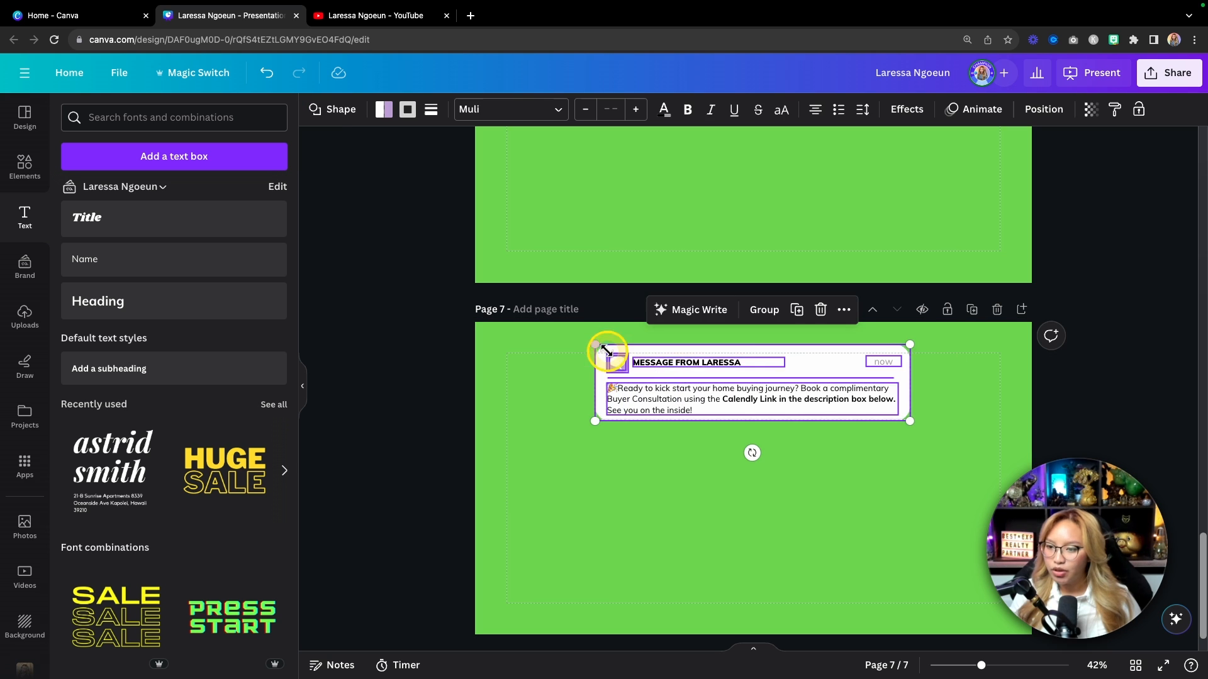
pyautogui.moveTo(689, 376); pyautogui.dragTo(717, 383)
pyautogui.press('super+g')
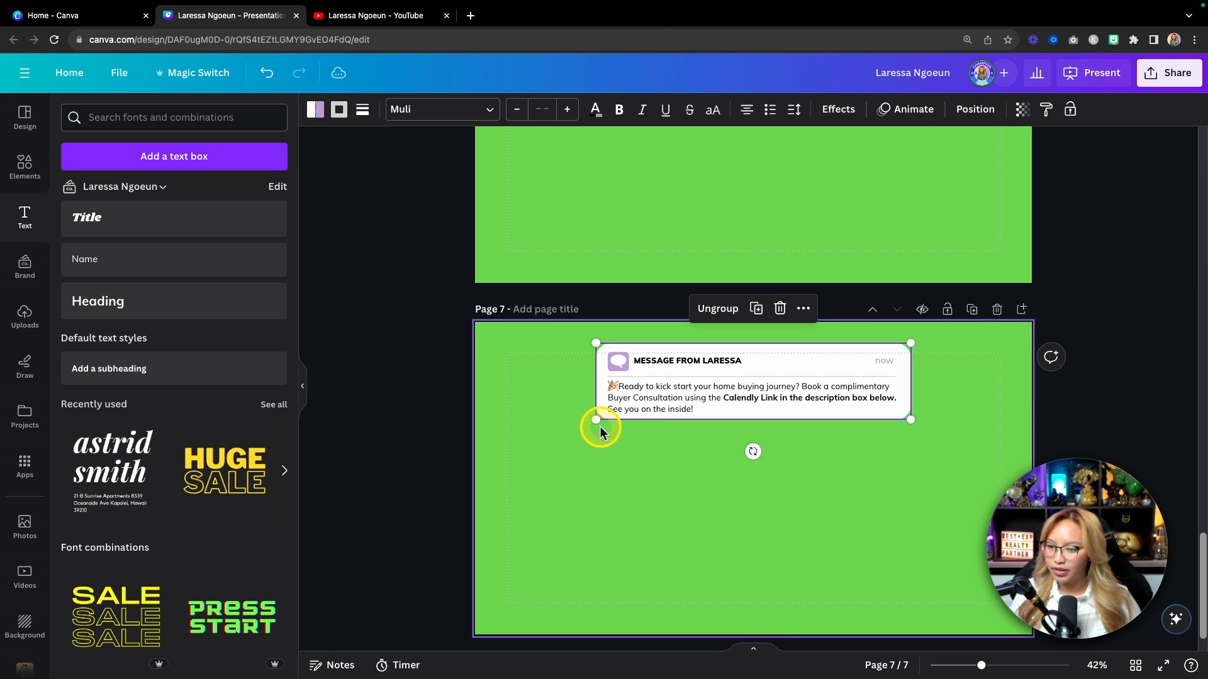
pyautogui.moveTo(595, 421); pyautogui.dragTo(622, 411)
pyautogui.moveTo(739, 396); pyautogui.dragTo(727, 395)
# Step: Deselect the card and scroll up to page 2 with the QR code and name banner
pyautogui.click(691, 513)
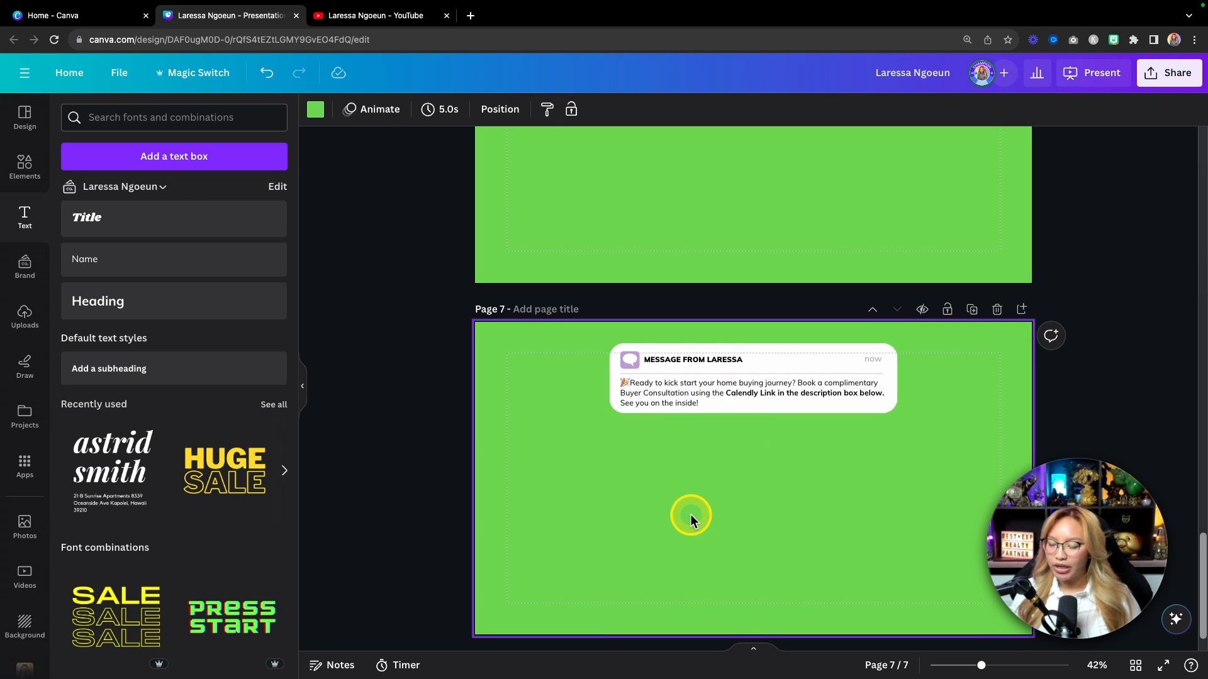
pyautogui.scroll(-2, 690, 512)
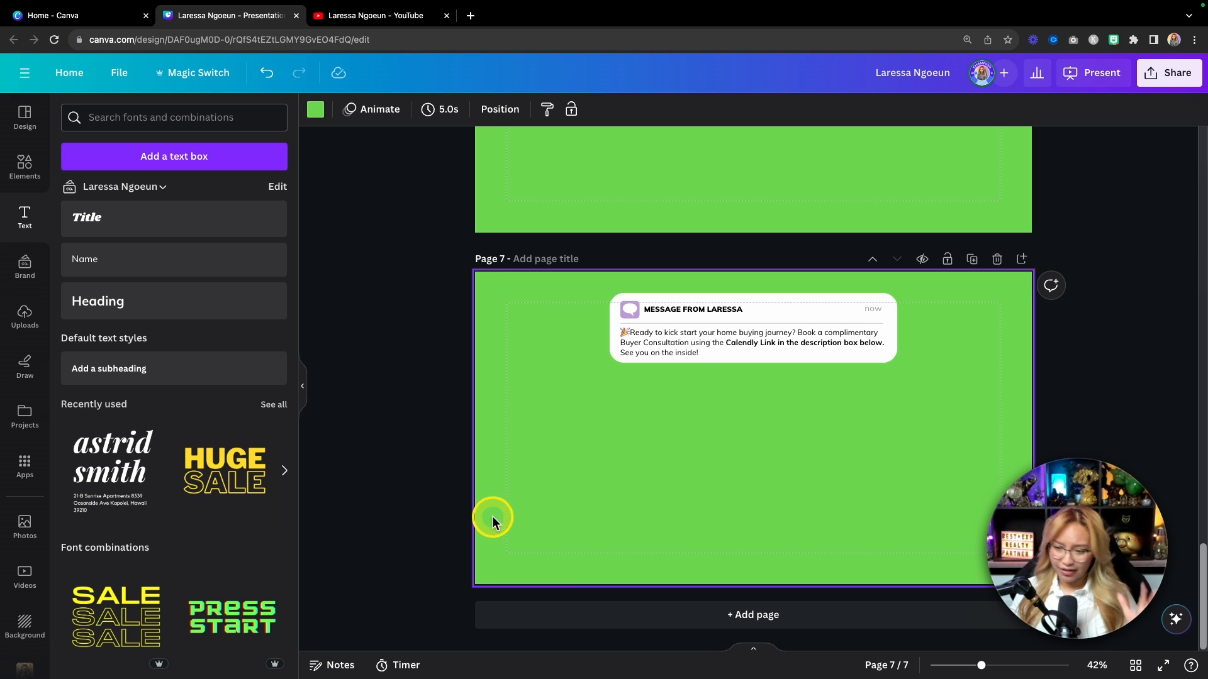
pyautogui.scroll(3, 418, 444)
pyautogui.scroll(20, 418, 443)
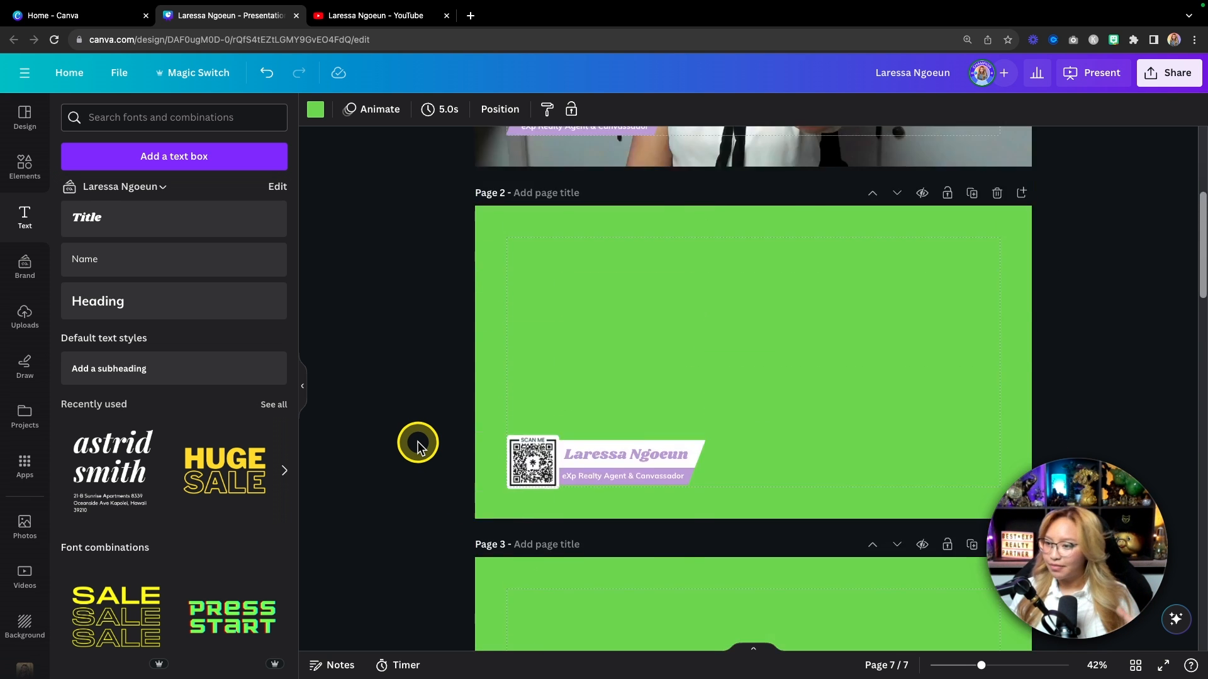
pyautogui.scroll(-4, 418, 444)
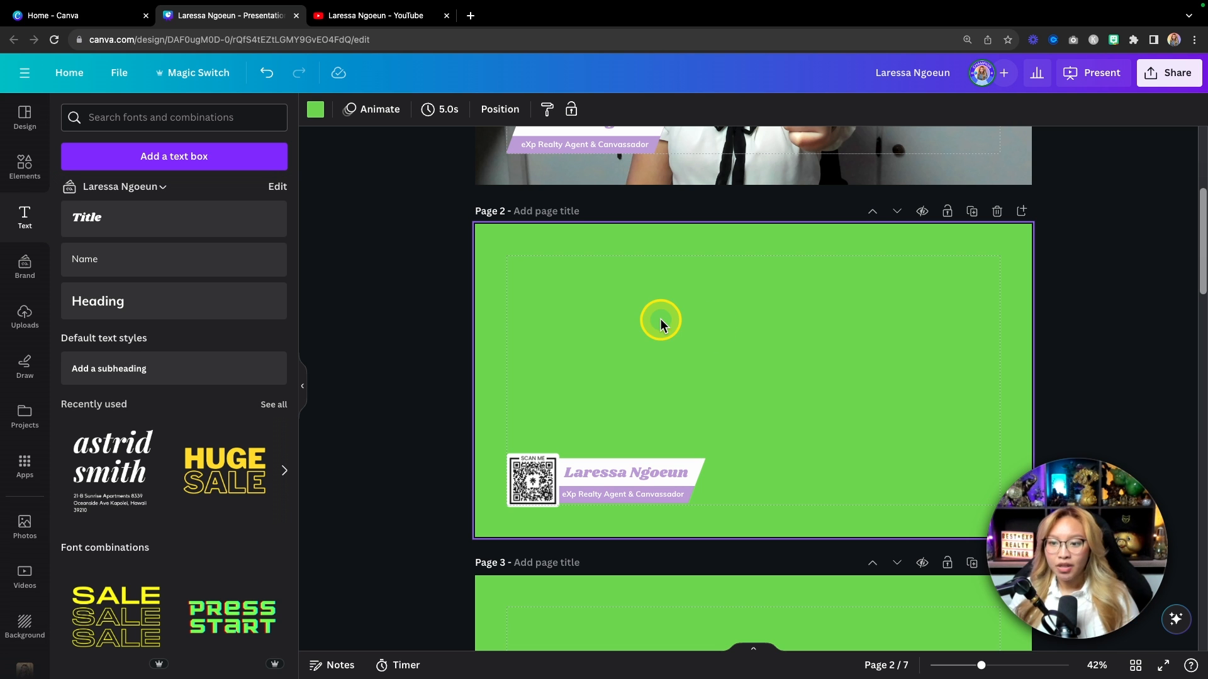
pyautogui.click(399, 17)
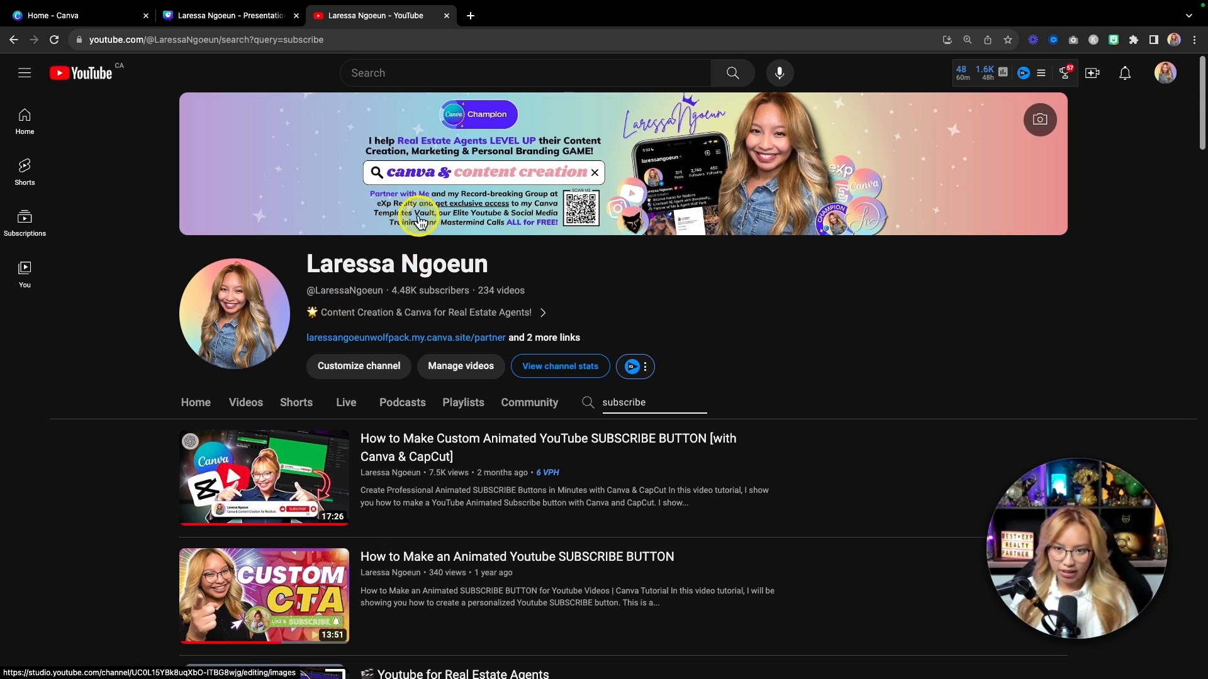
pyautogui.click(243, 18)
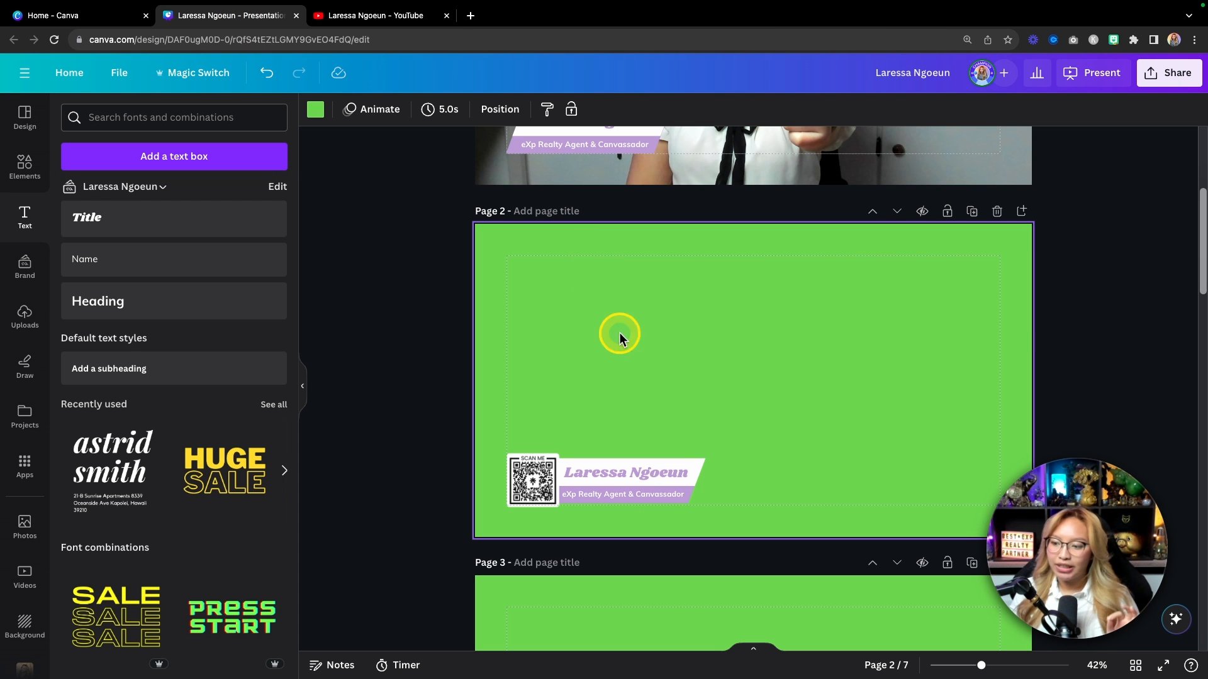
# Step: Delete page 1's background footage so the page is plain green
pyautogui.scroll(5, 799, 327)
pyautogui.click(823, 262)
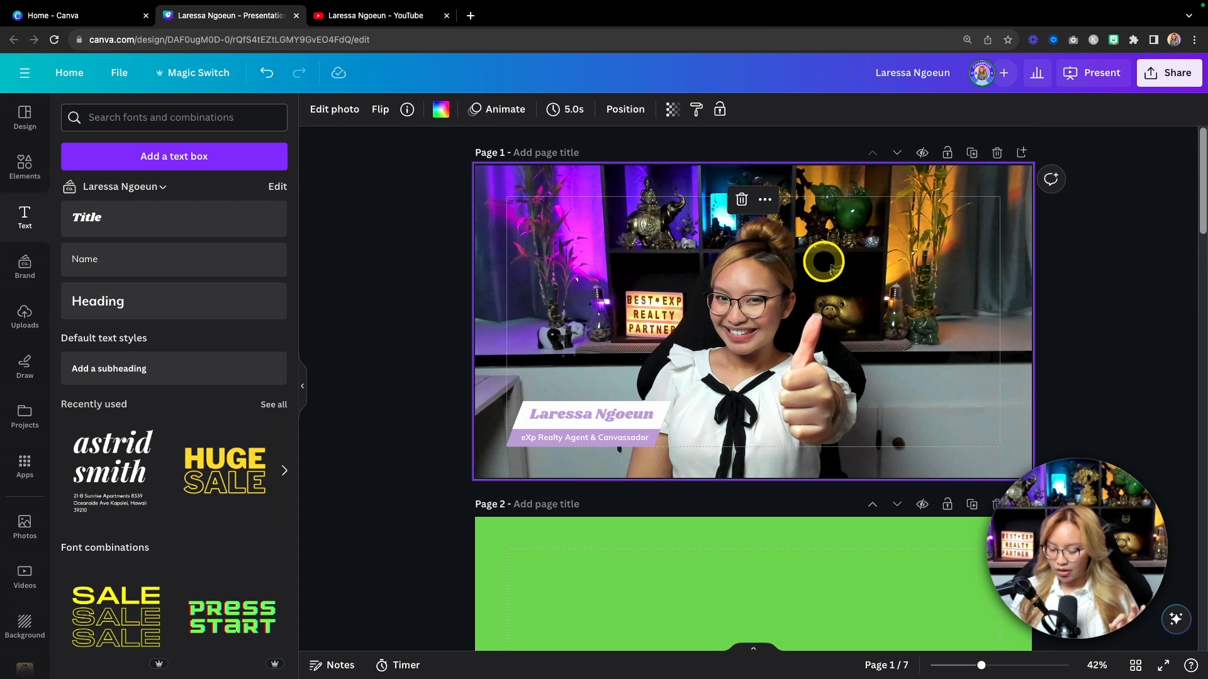
pyautogui.press('Delete')
# Step: Scroll through the pages and switch to grid view showing all seven thumbnails
pyautogui.scroll(-10, 824, 262)
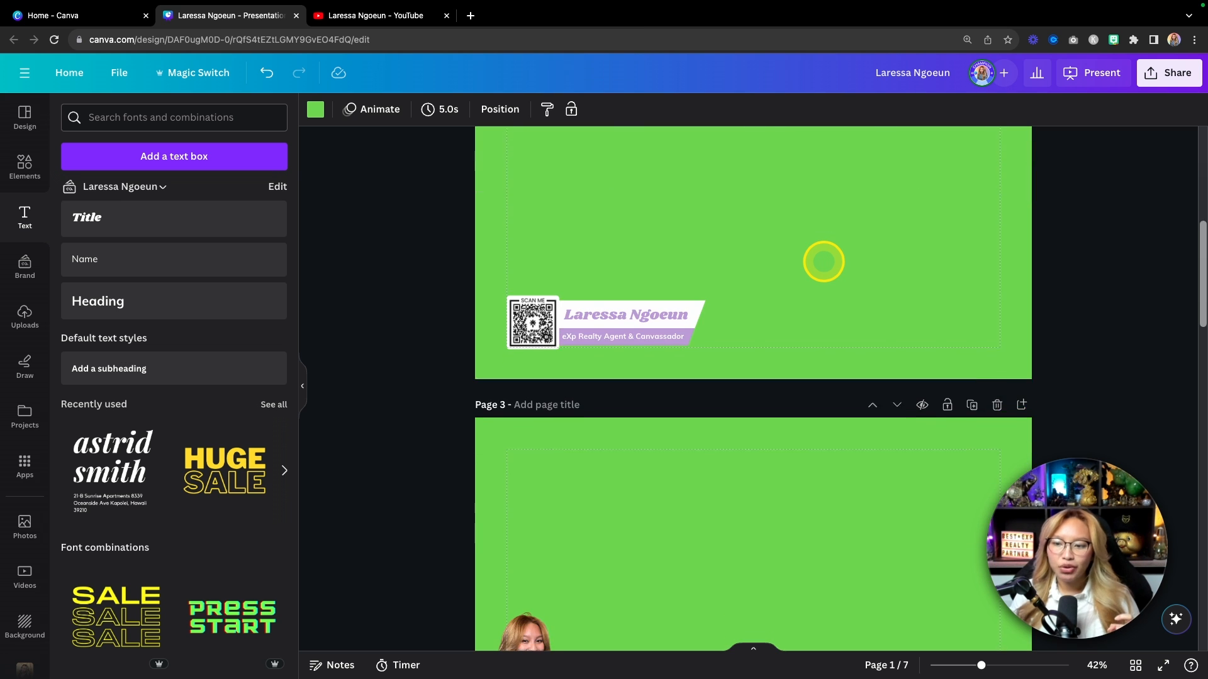
pyautogui.scroll(-15, 824, 262)
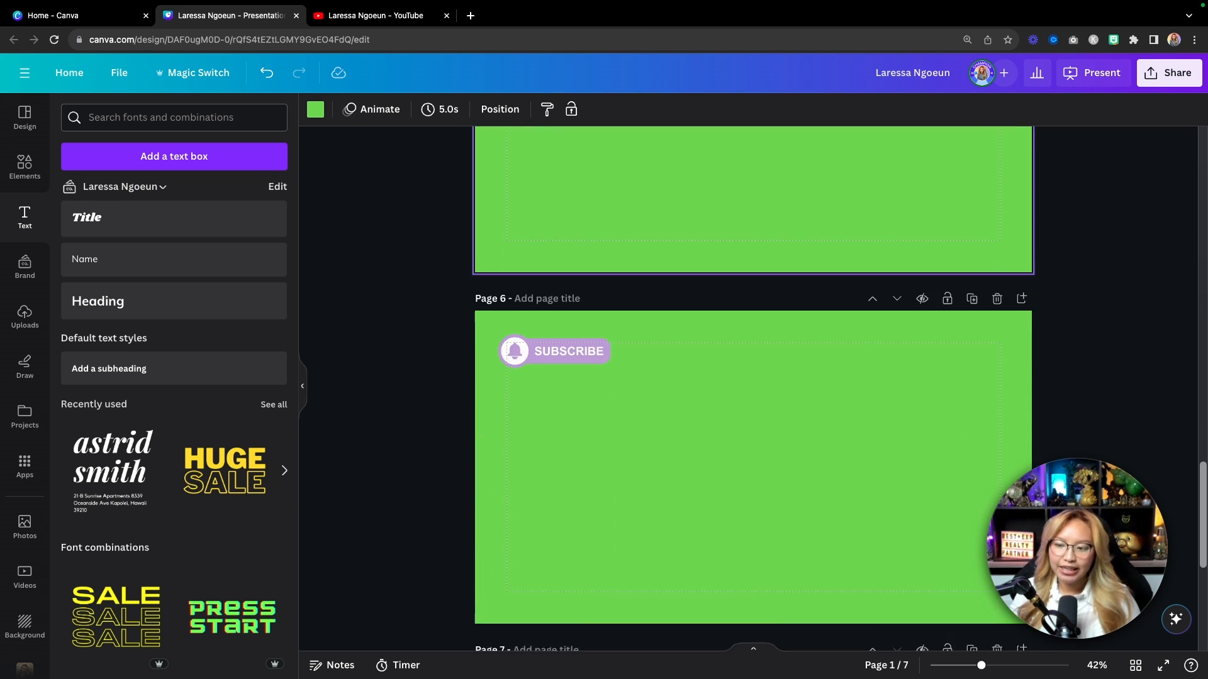
pyautogui.scroll(-4, 668, 469)
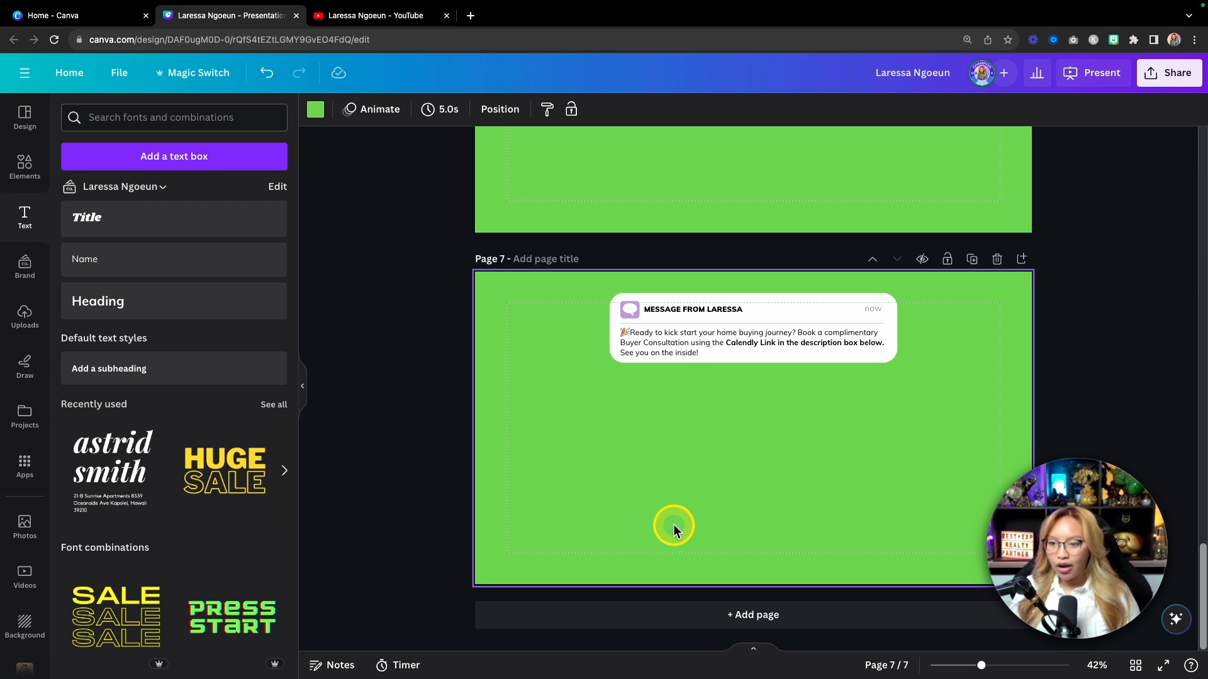
pyautogui.scroll(20, 818, 450)
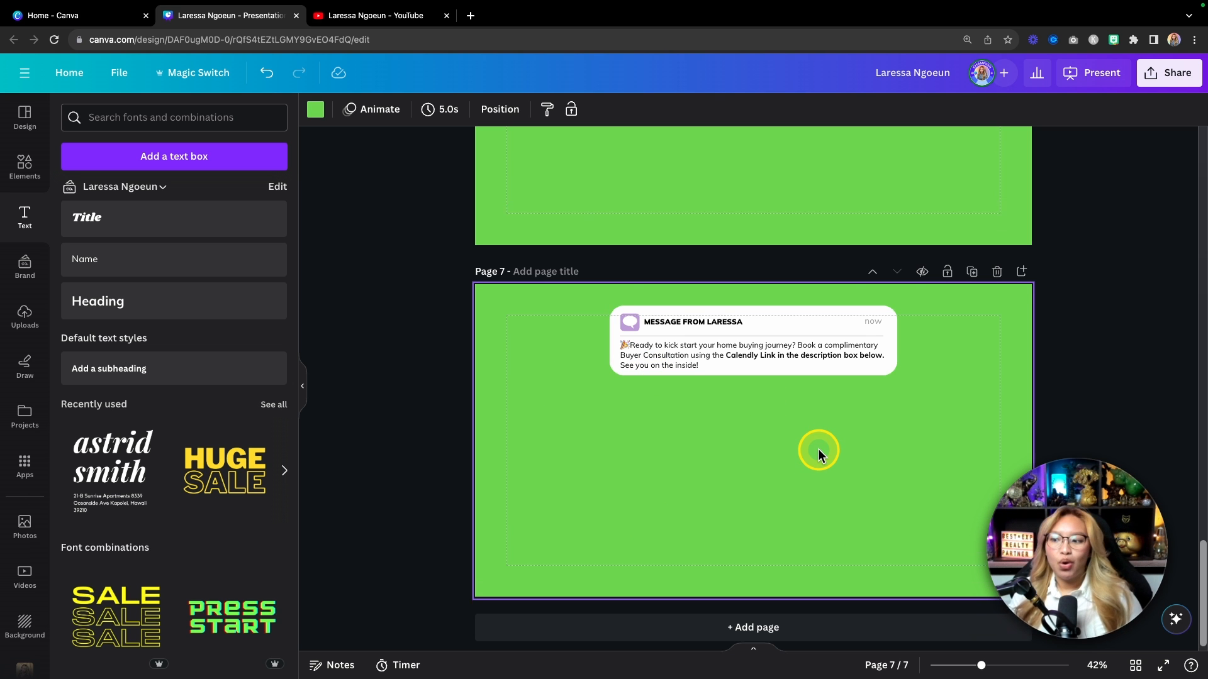
pyautogui.scroll(1, 819, 451)
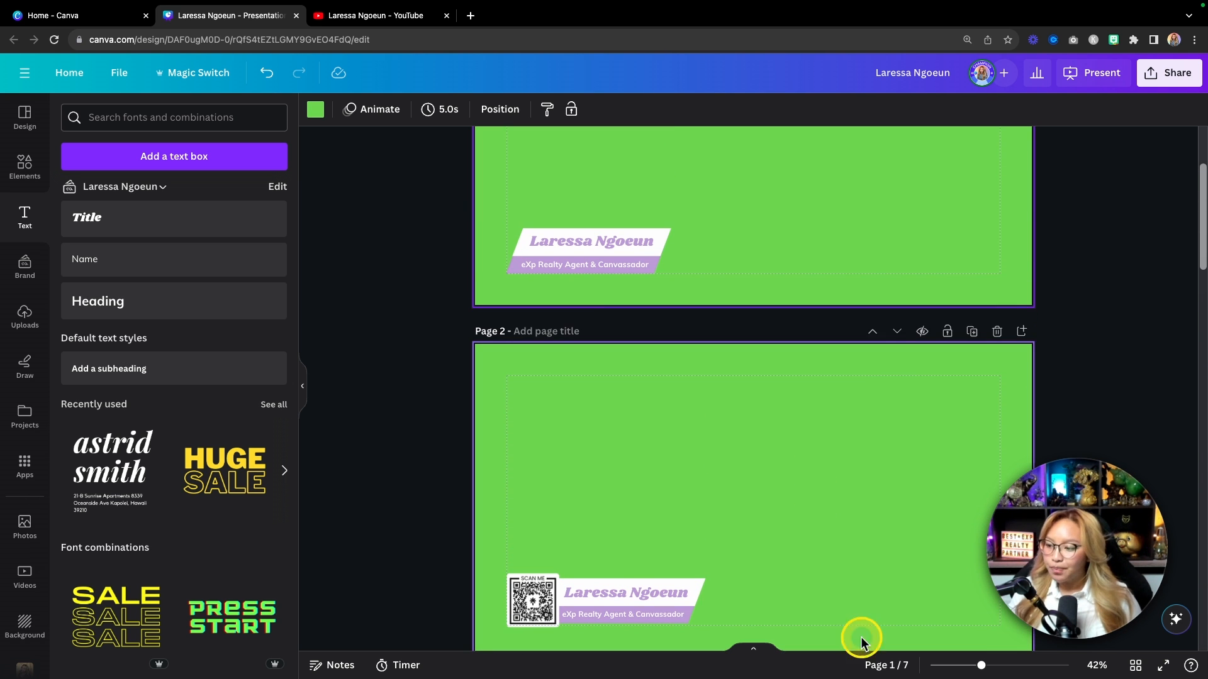
pyautogui.click(1136, 668)
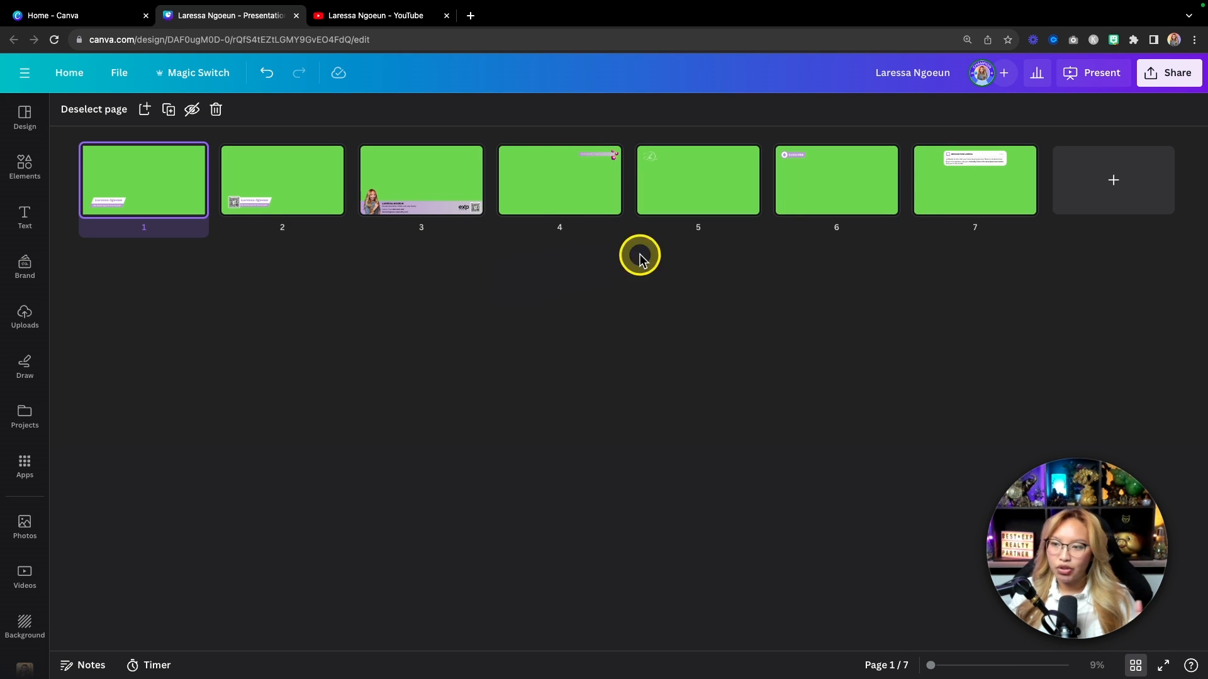
# Step: Download all pages as PNG files with a transparent background
pyautogui.click(1165, 77)
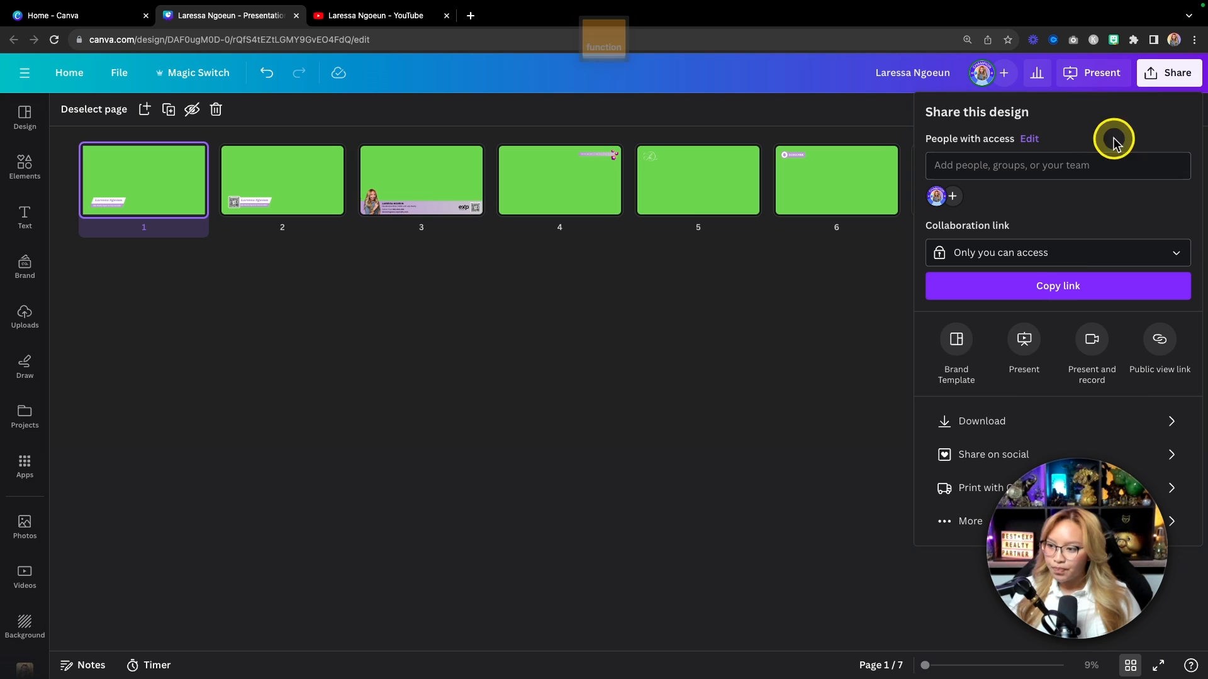
pyautogui.click(983, 422)
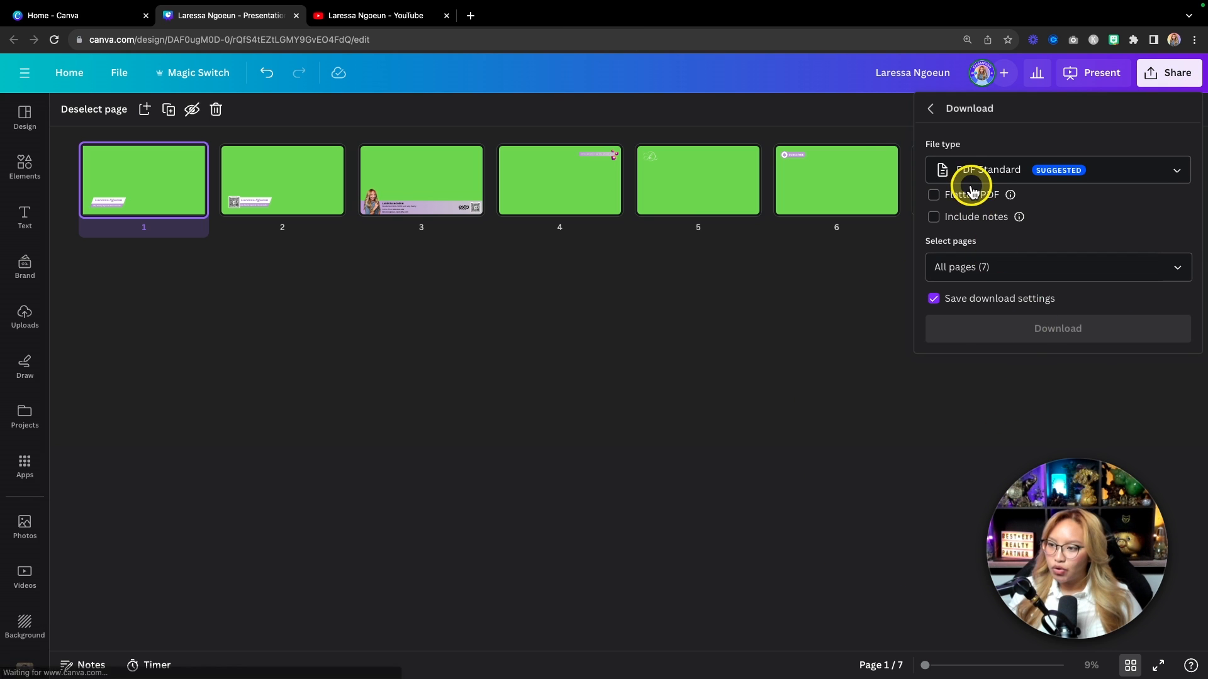
pyautogui.click(988, 170)
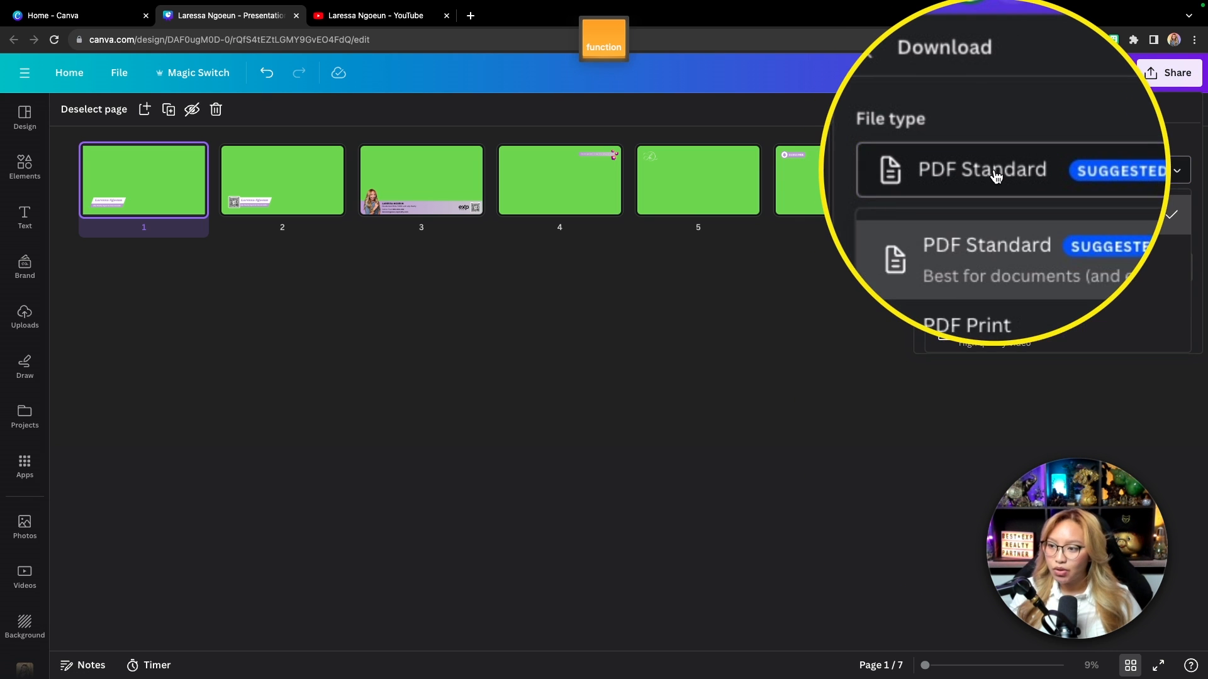
pyautogui.scroll(-4, 1027, 281)
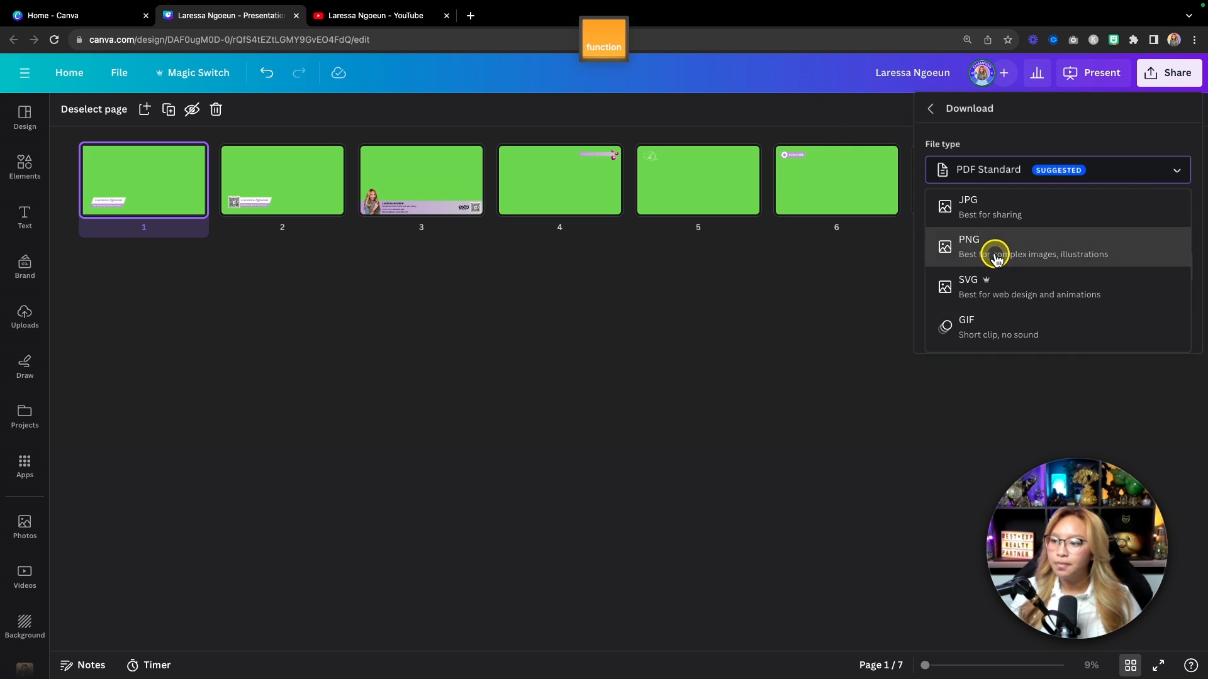
pyautogui.click(993, 247)
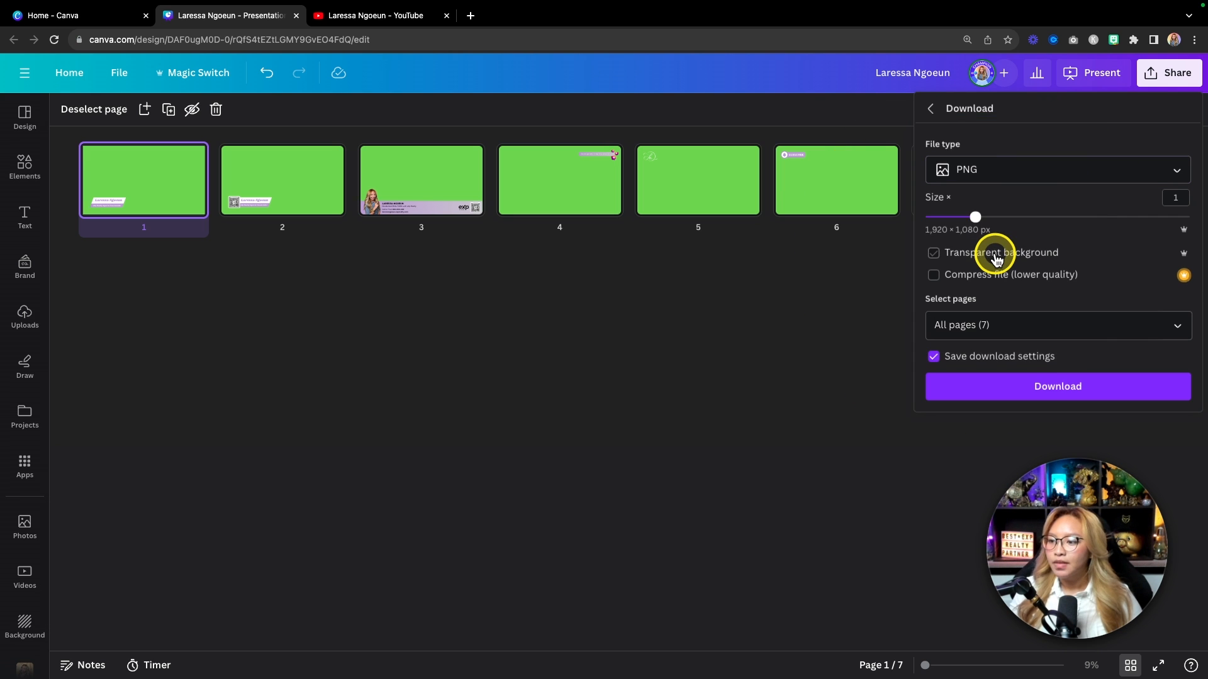
pyautogui.click(933, 253)
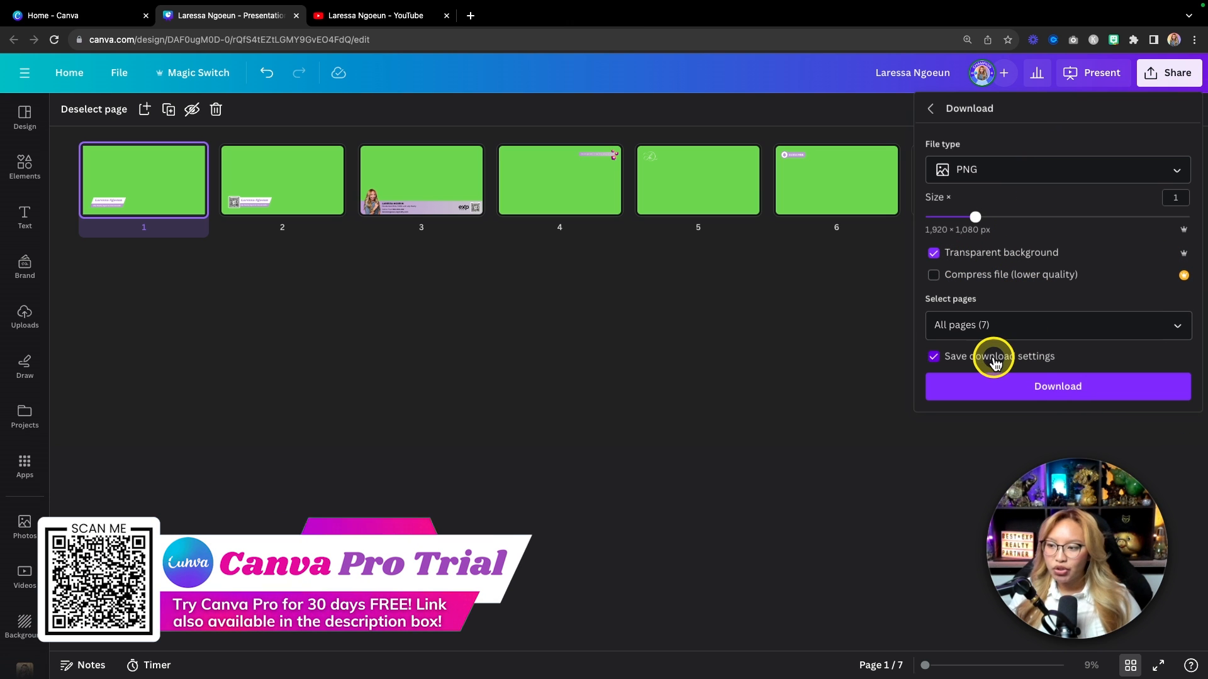
pyautogui.click(1036, 394)
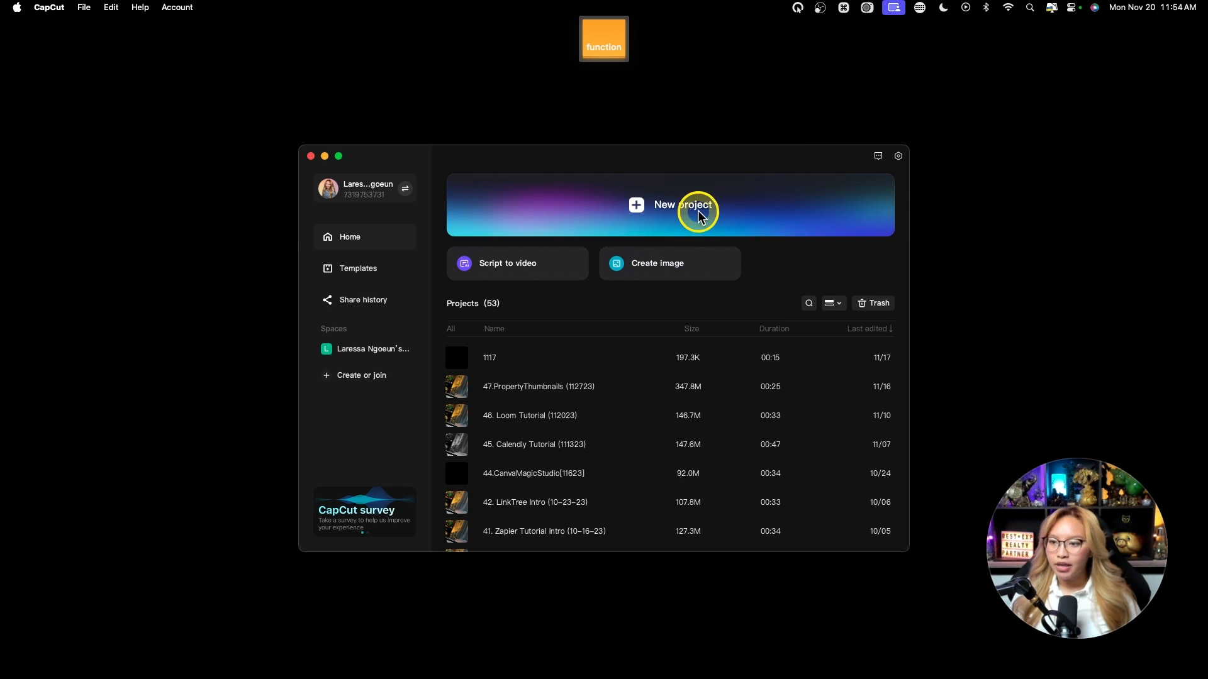
pyautogui.click(635, 208)
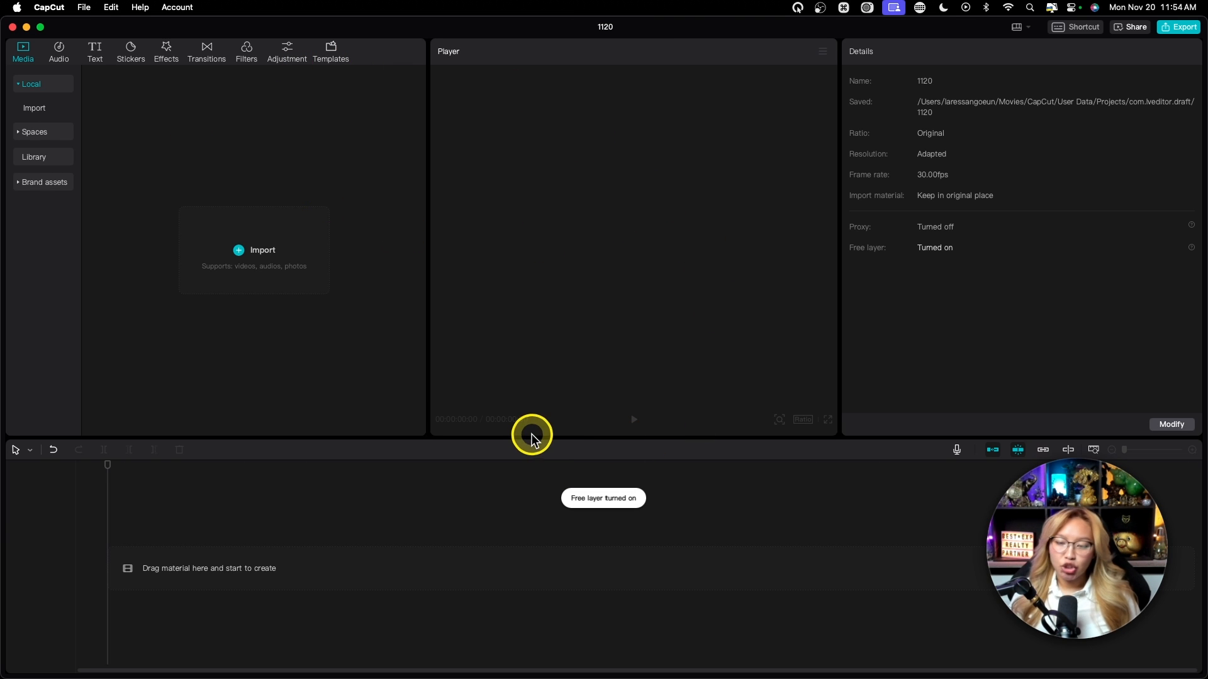
pyautogui.click(238, 251)
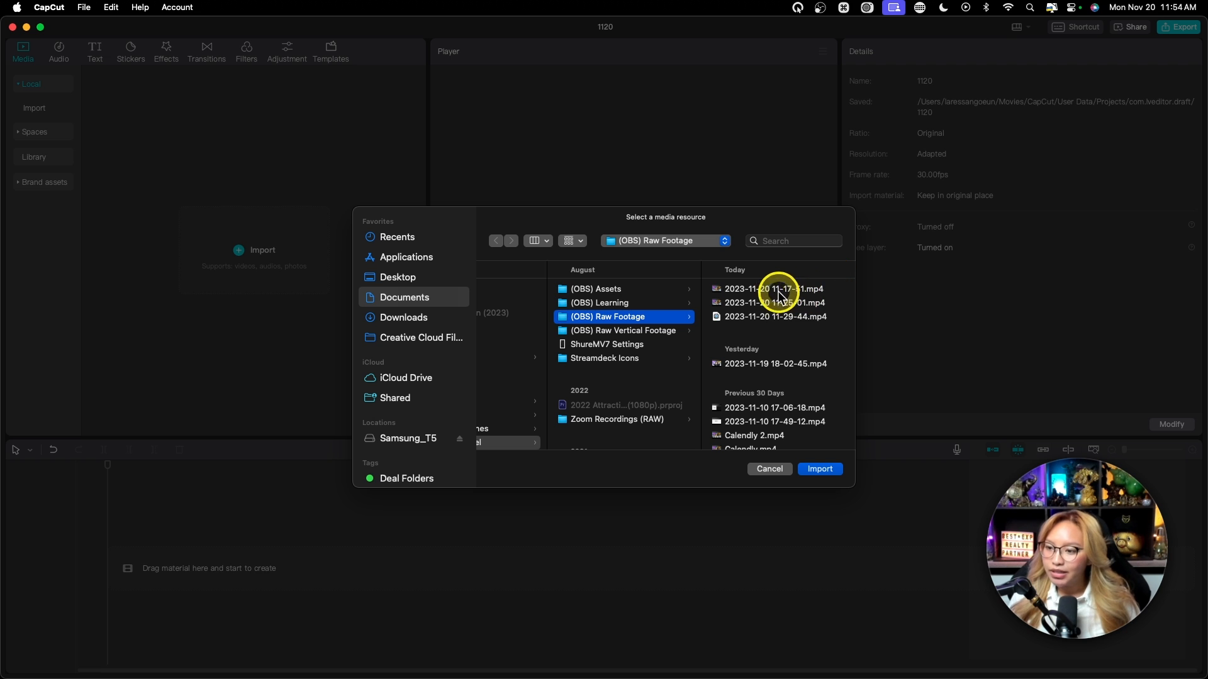
pyautogui.click(772, 291)
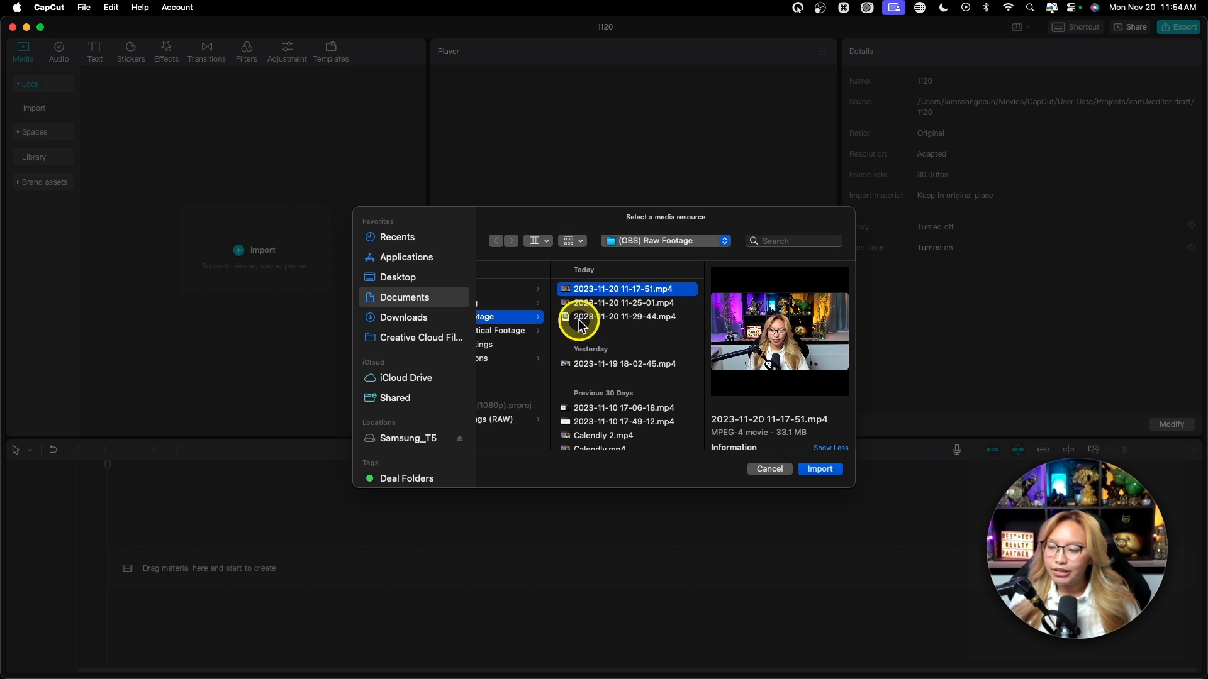
pyautogui.hscroll(-3, 615, 320)
pyautogui.hscroll(3, 620, 324)
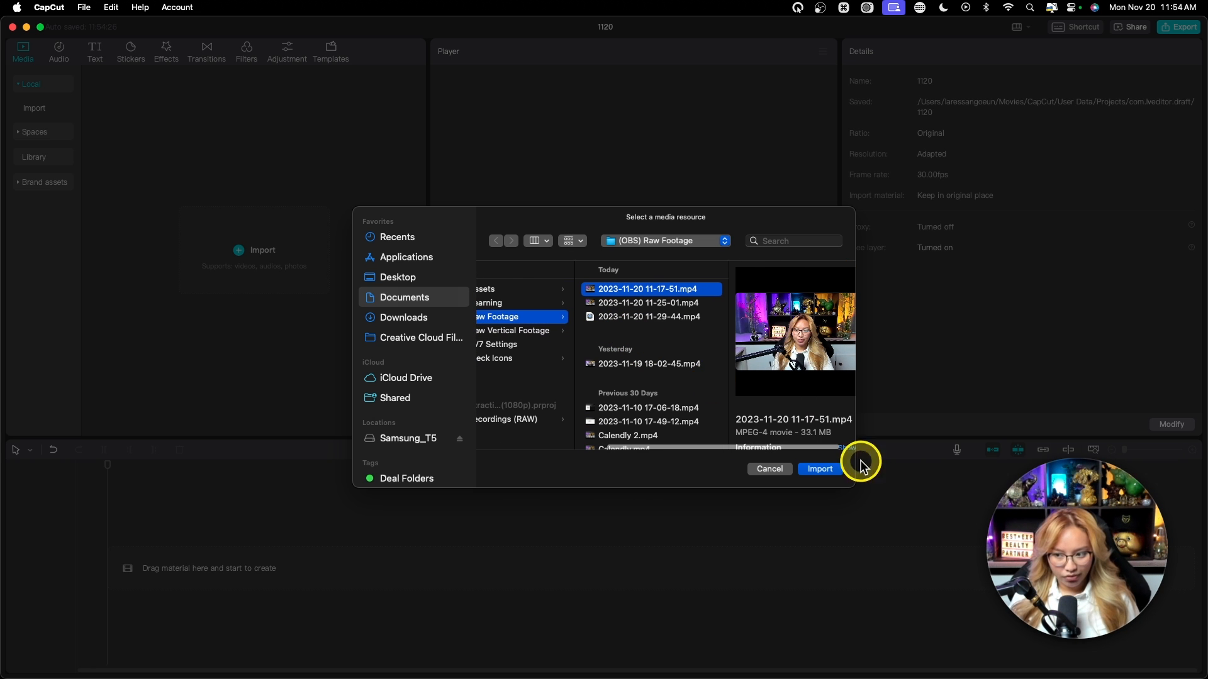
pyautogui.click(824, 471)
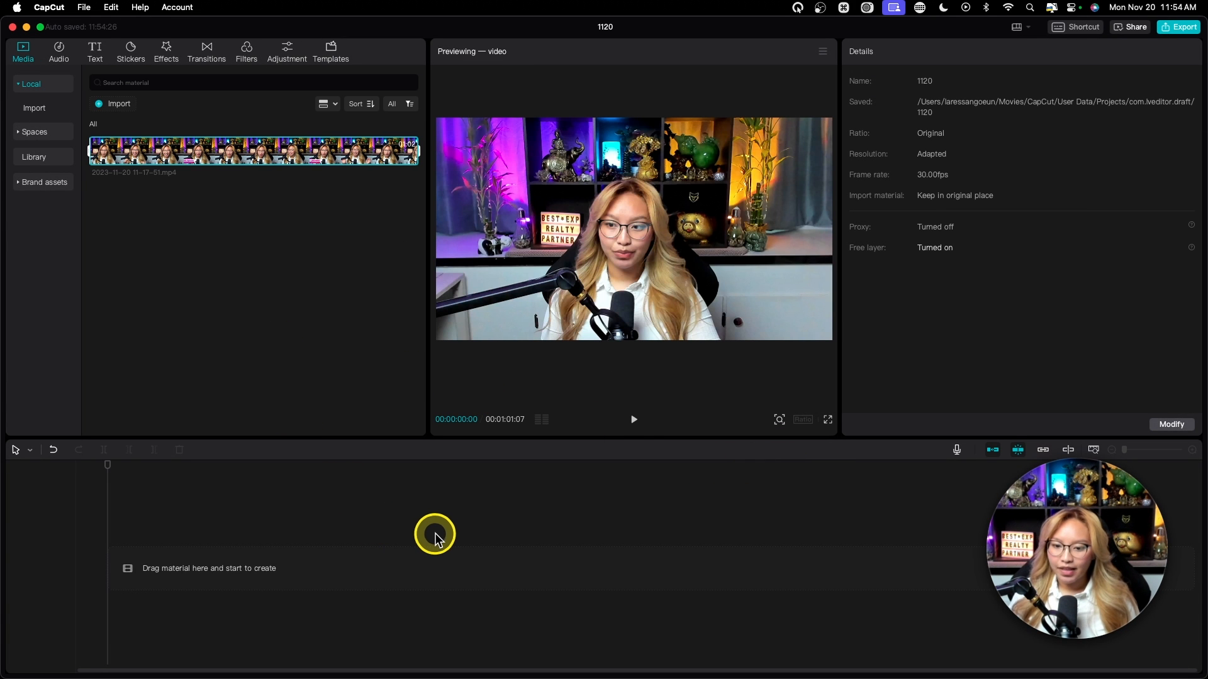
# Step: Import the Downloads folder of seven Canva PNG overlays into the media library
pyautogui.click(112, 103)
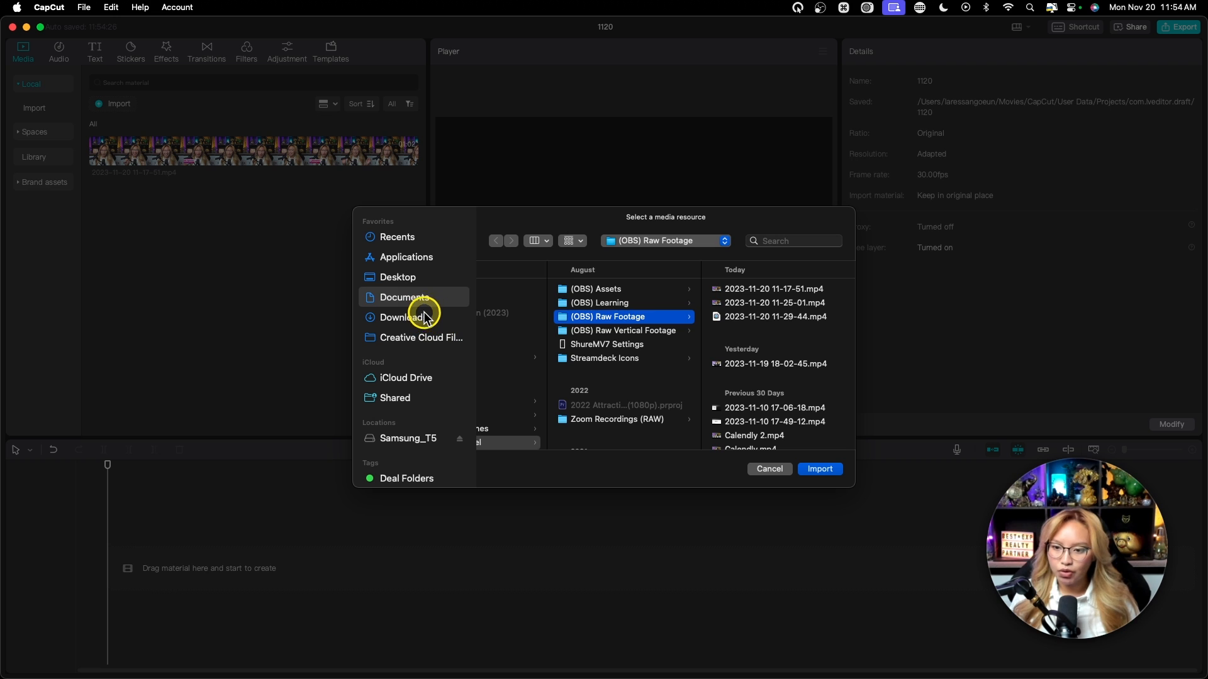
pyautogui.click(423, 316)
pyautogui.click(552, 289)
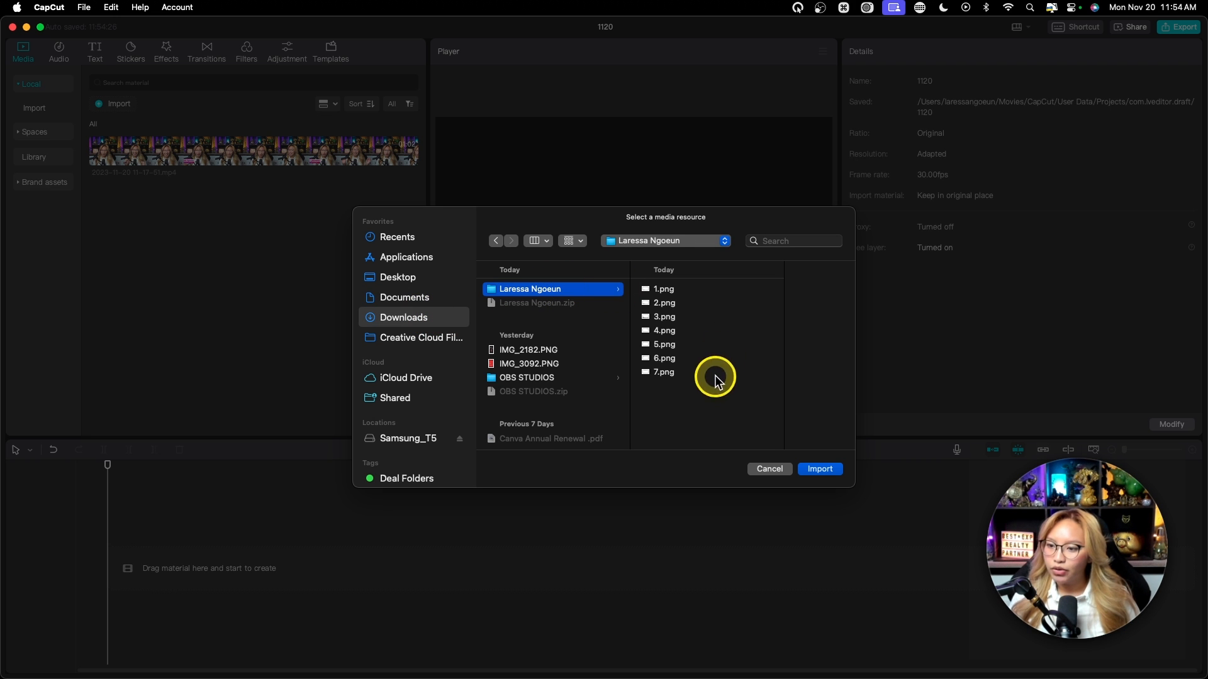
pyautogui.moveTo(717, 380); pyautogui.dragTo(679, 296)
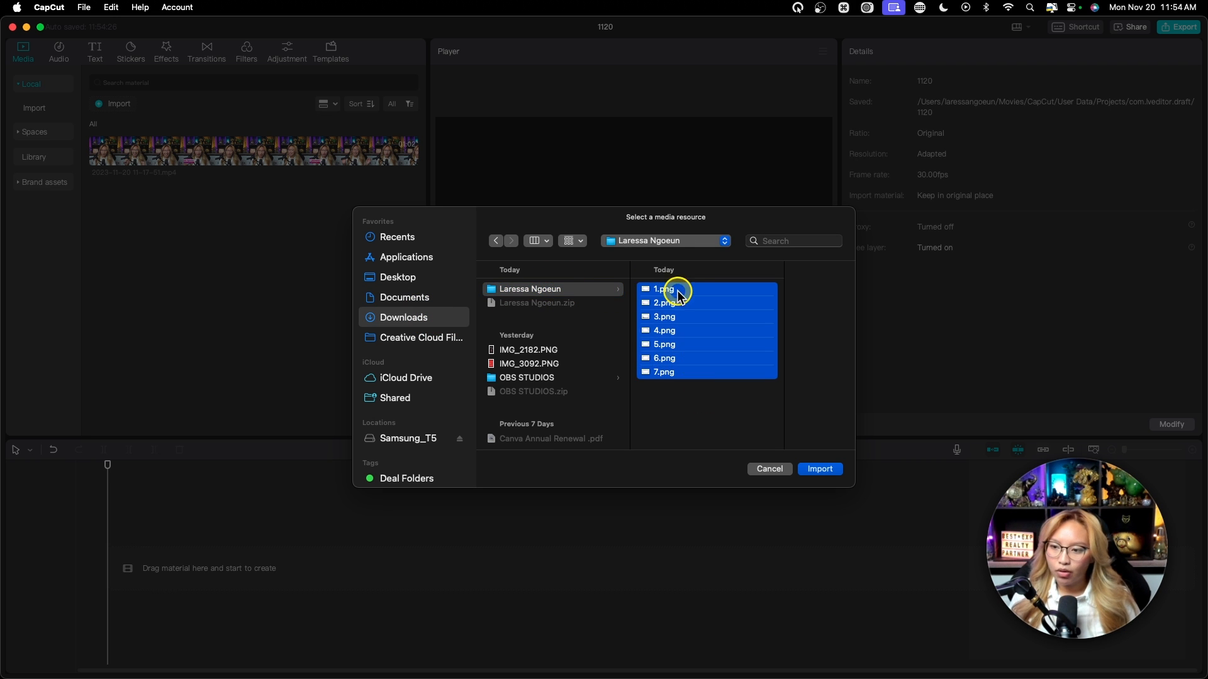
pyautogui.click(532, 293)
pyautogui.click(823, 469)
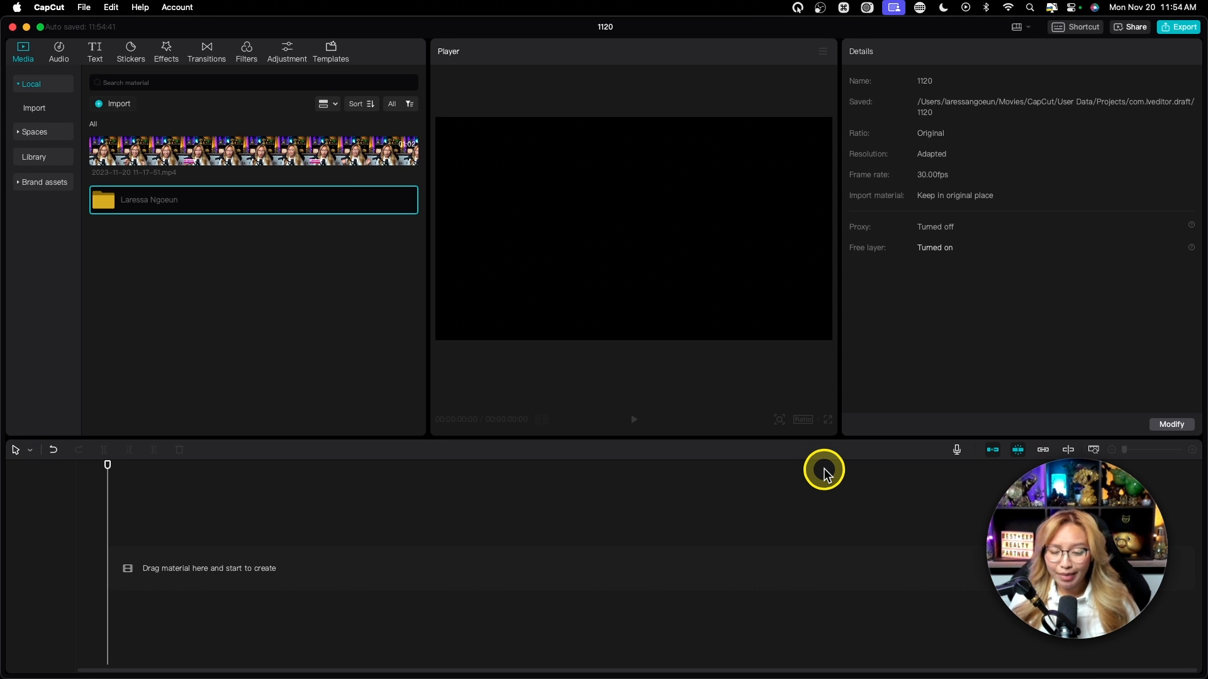
pyautogui.doubleClick(148, 198)
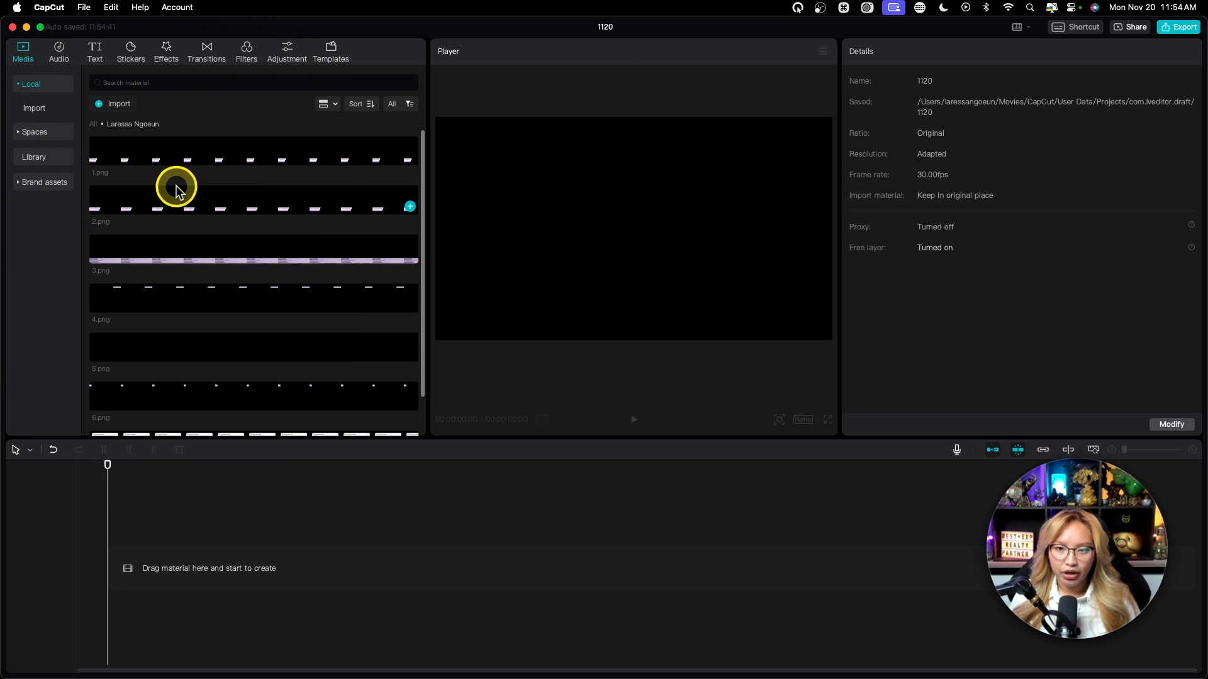
pyautogui.click(94, 124)
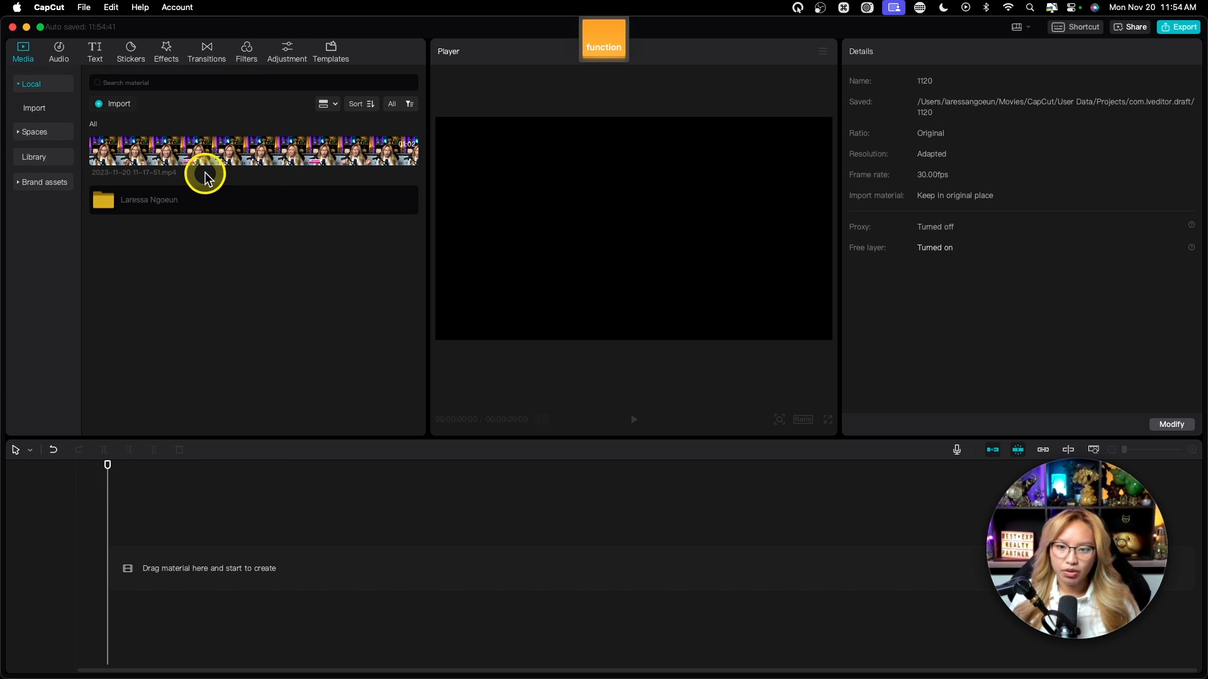
# Step: Drag the talking-head mp4 onto the timeline and play it from about 00:03
pyautogui.moveTo(153, 149); pyautogui.dragTo(128, 580)
pyautogui.scroll(5, 293, 581)
pyautogui.scroll(3, 293, 580)
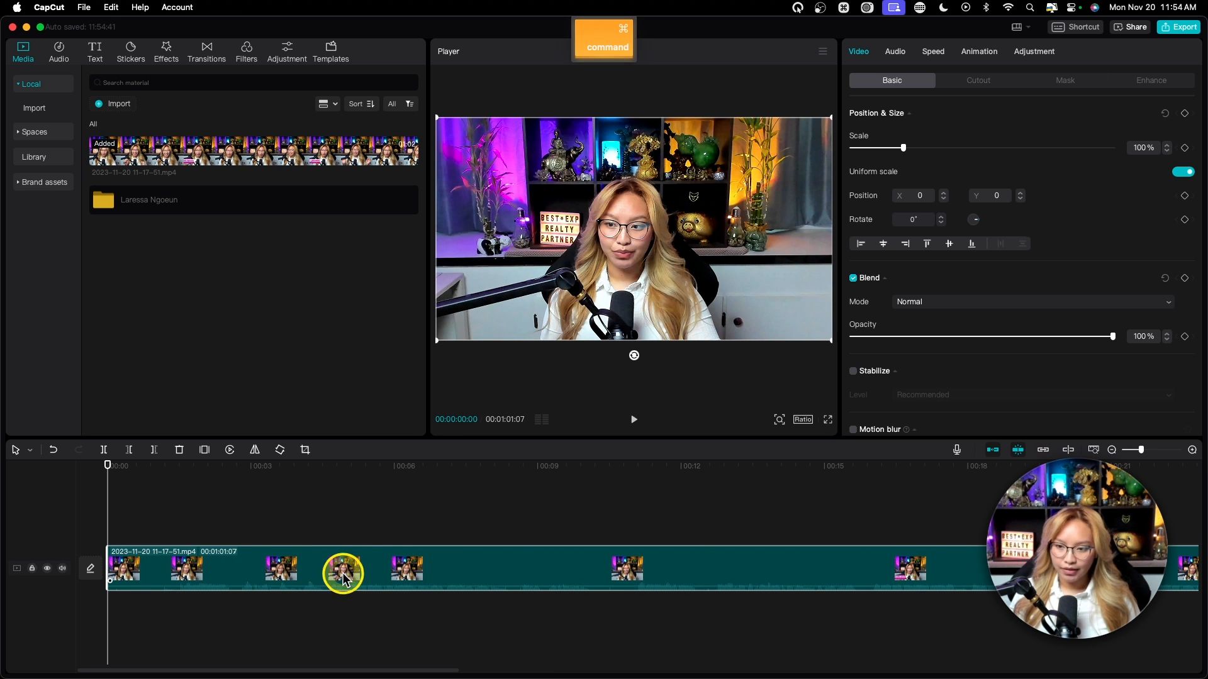
pyautogui.click(247, 472)
pyautogui.press('space')
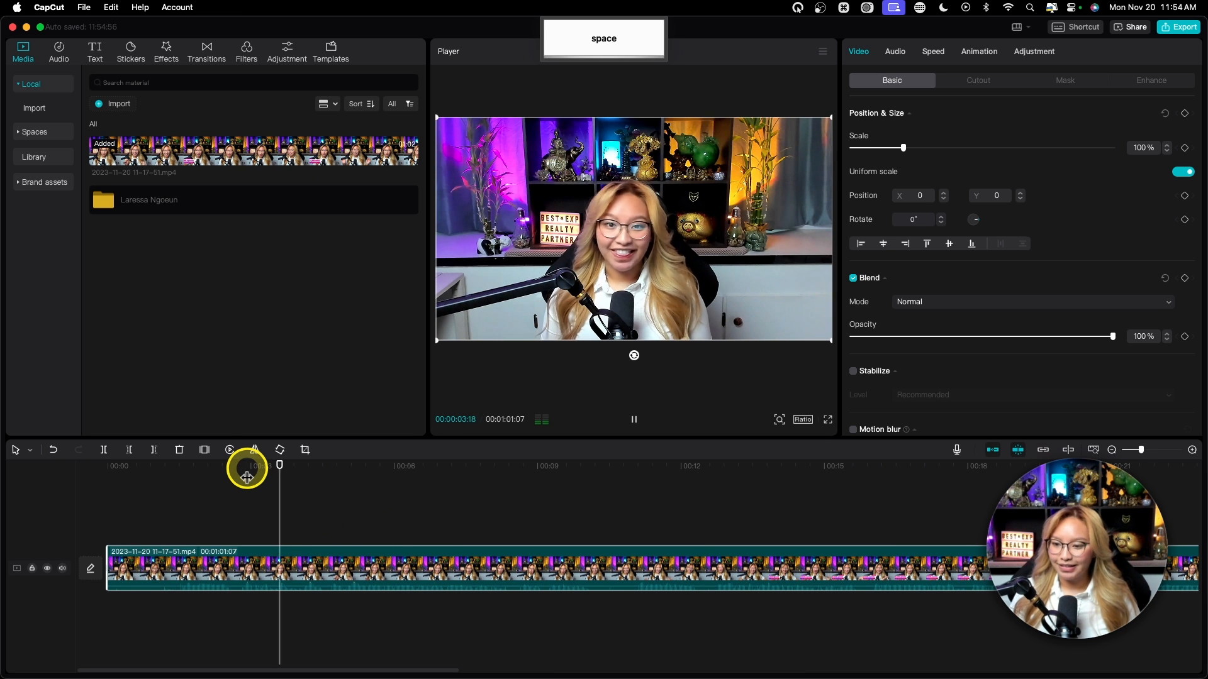
pyautogui.press('space')
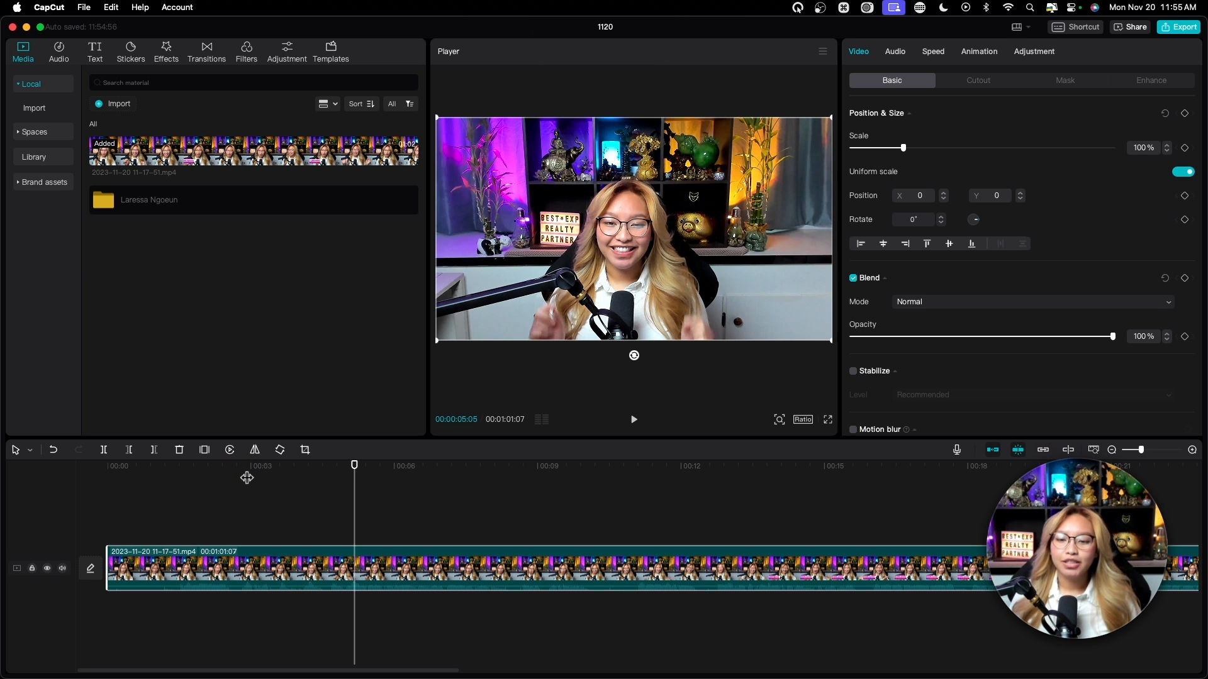
pyautogui.click(187, 465)
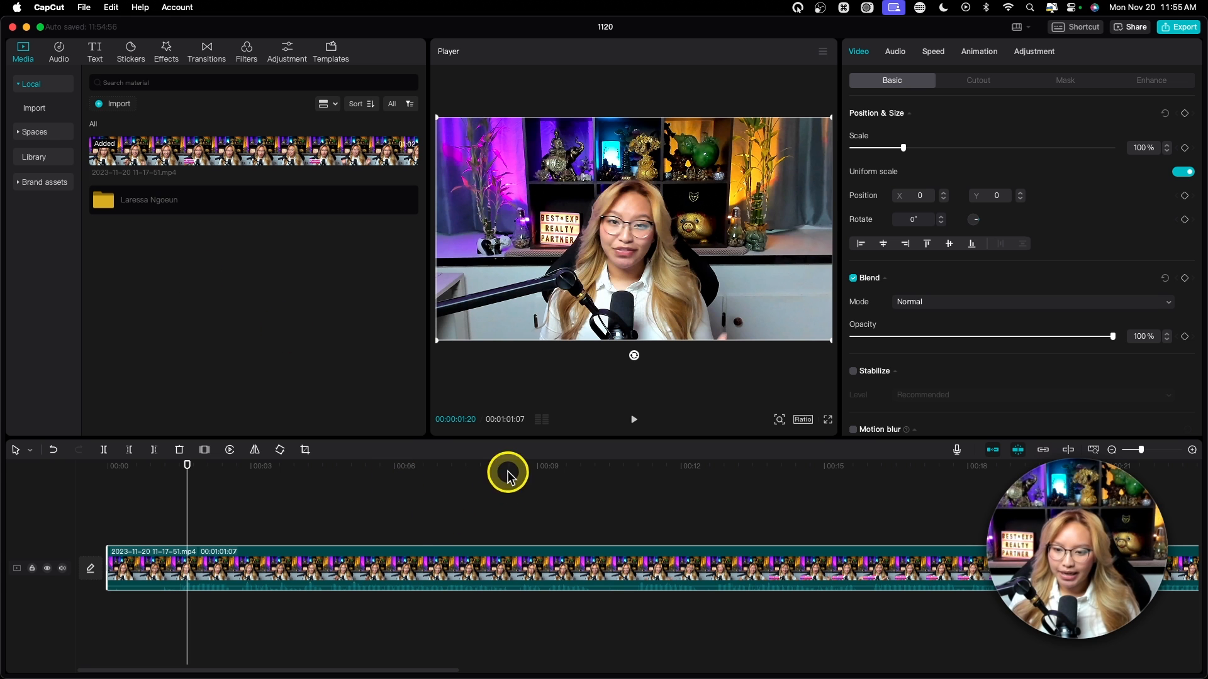
pyautogui.click(422, 465)
pyautogui.press('space')
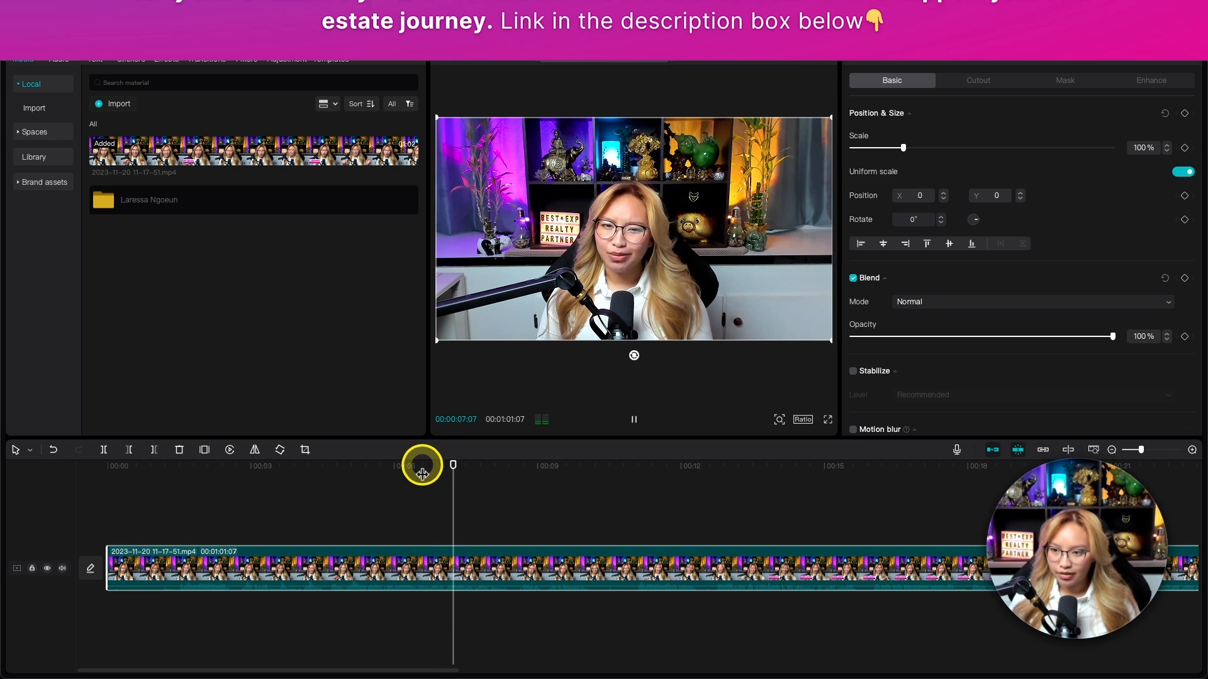
pyautogui.click(650, 465)
pyautogui.click(712, 466)
pyautogui.press('space')
pyautogui.press('space')
pyautogui.moveTo(759, 466); pyautogui.dragTo(780, 466)
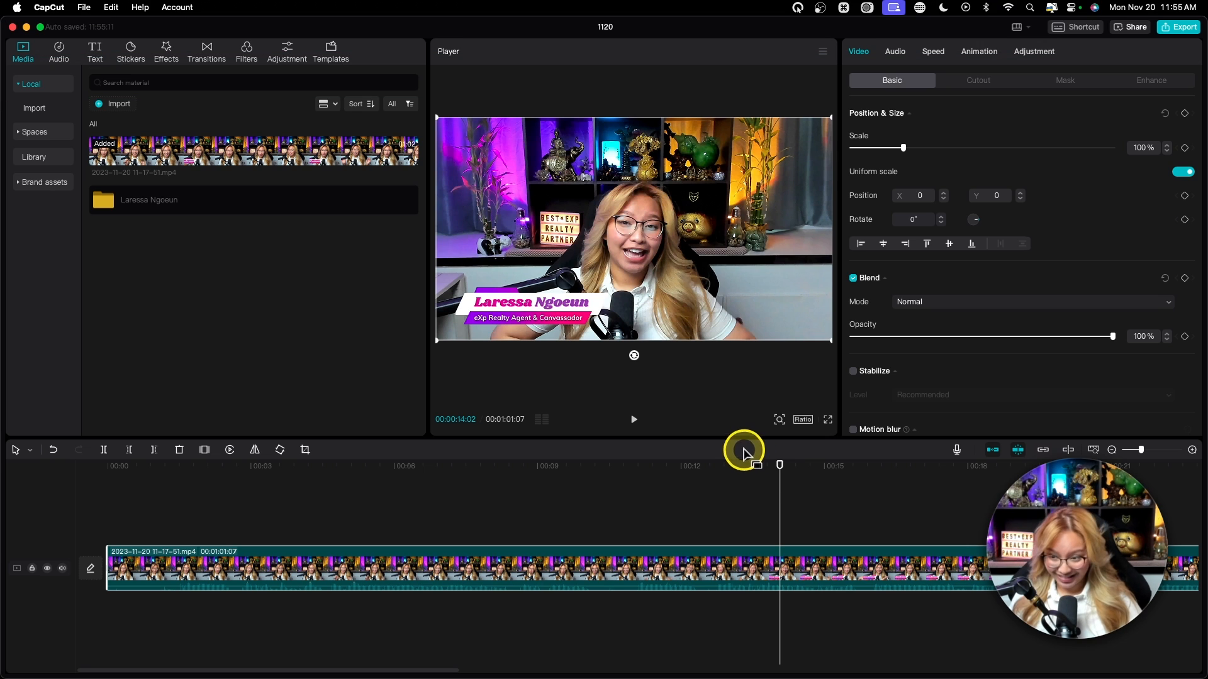
# Step: Replace a trial 1.png overlay with 3.png on a new track starting at 00:09
pyautogui.doubleClick(174, 202)
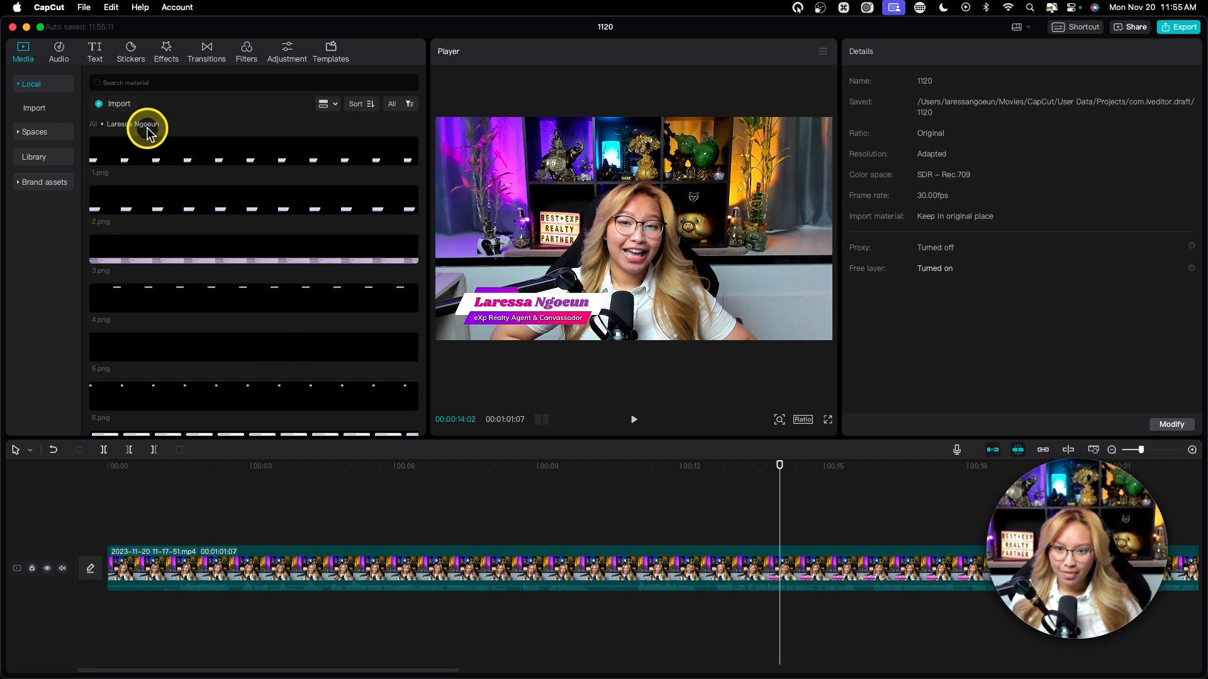
pyautogui.moveTo(182, 187); pyautogui.dragTo(752, 530)
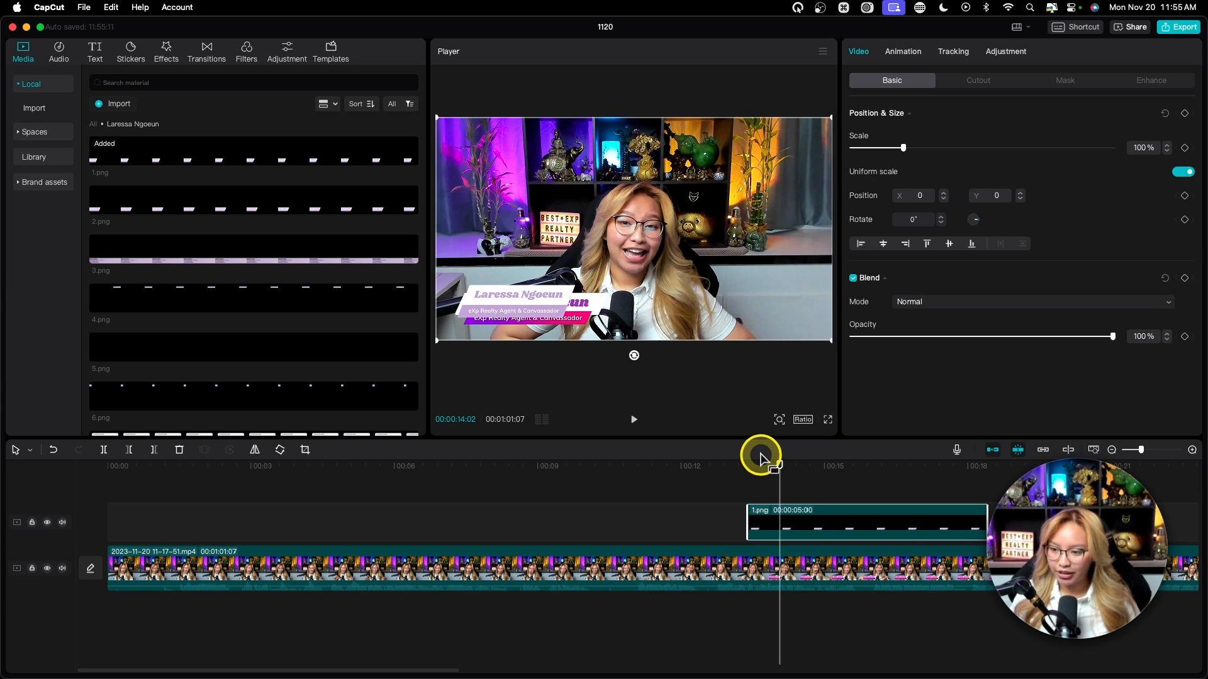
pyautogui.moveTo(787, 466); pyautogui.dragTo(798, 469)
pyautogui.hscroll(3, 737, 483)
pyautogui.moveTo(735, 517); pyautogui.dragTo(437, 517)
pyautogui.moveTo(371, 476); pyautogui.dragTo(421, 469)
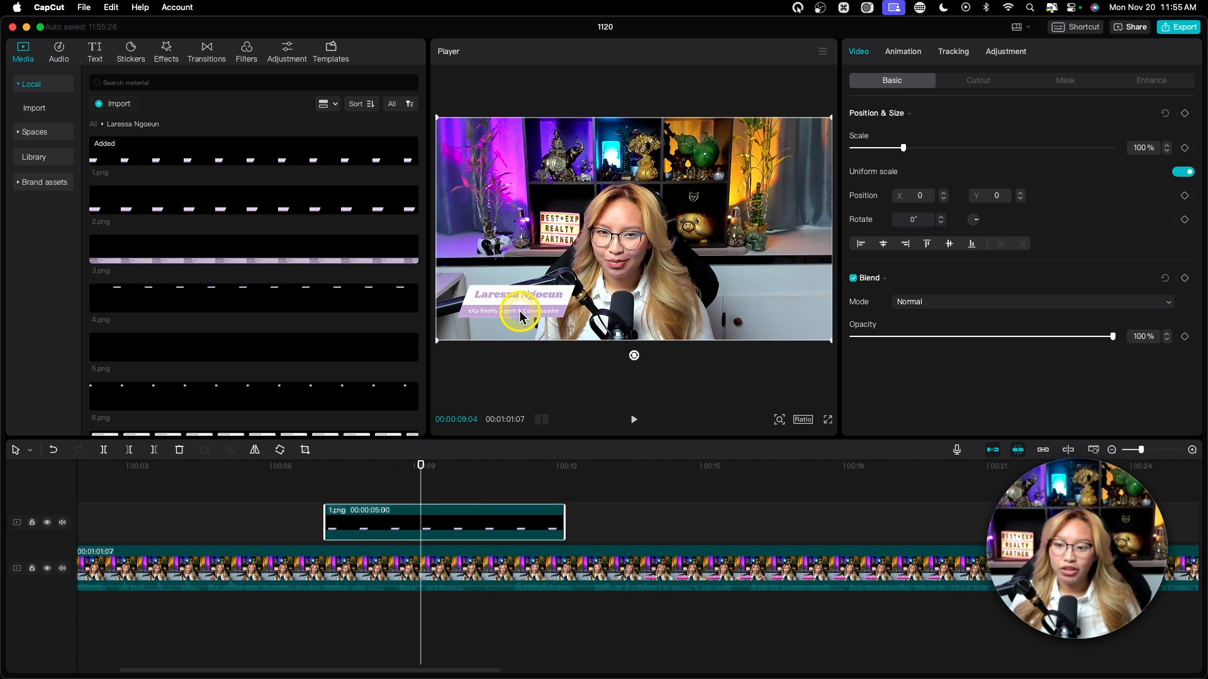
pyautogui.press('fn')
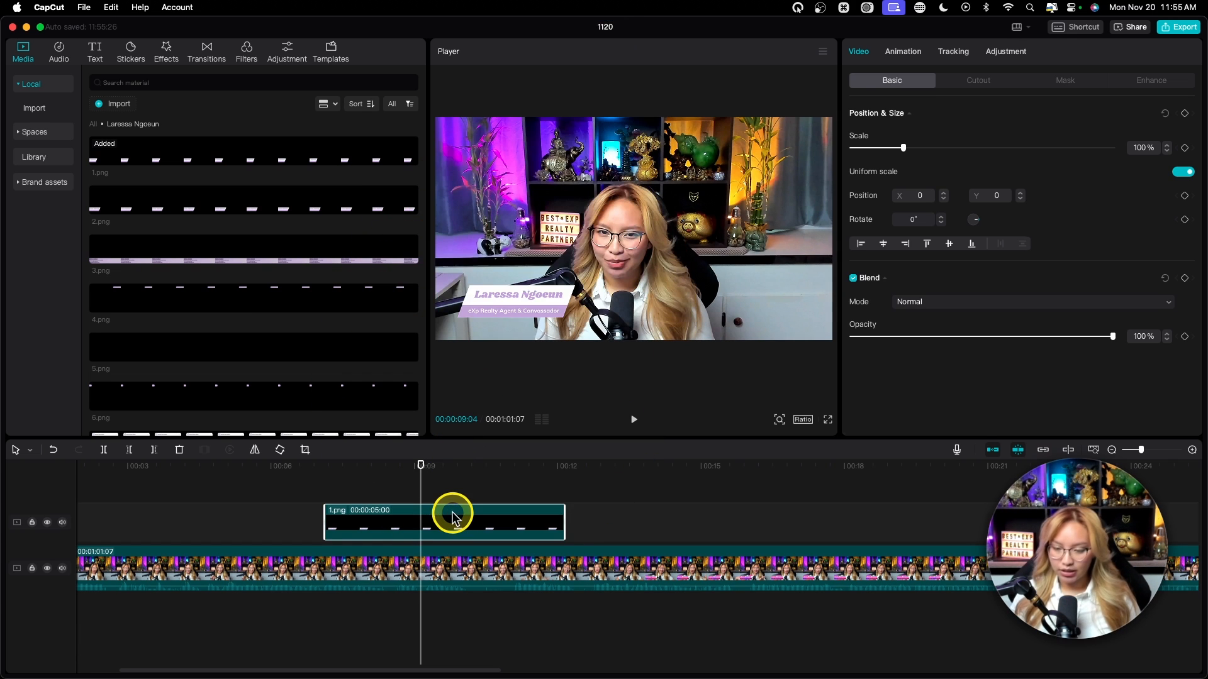
pyautogui.press('BackSpace')
pyautogui.moveTo(132, 249); pyautogui.dragTo(415, 522)
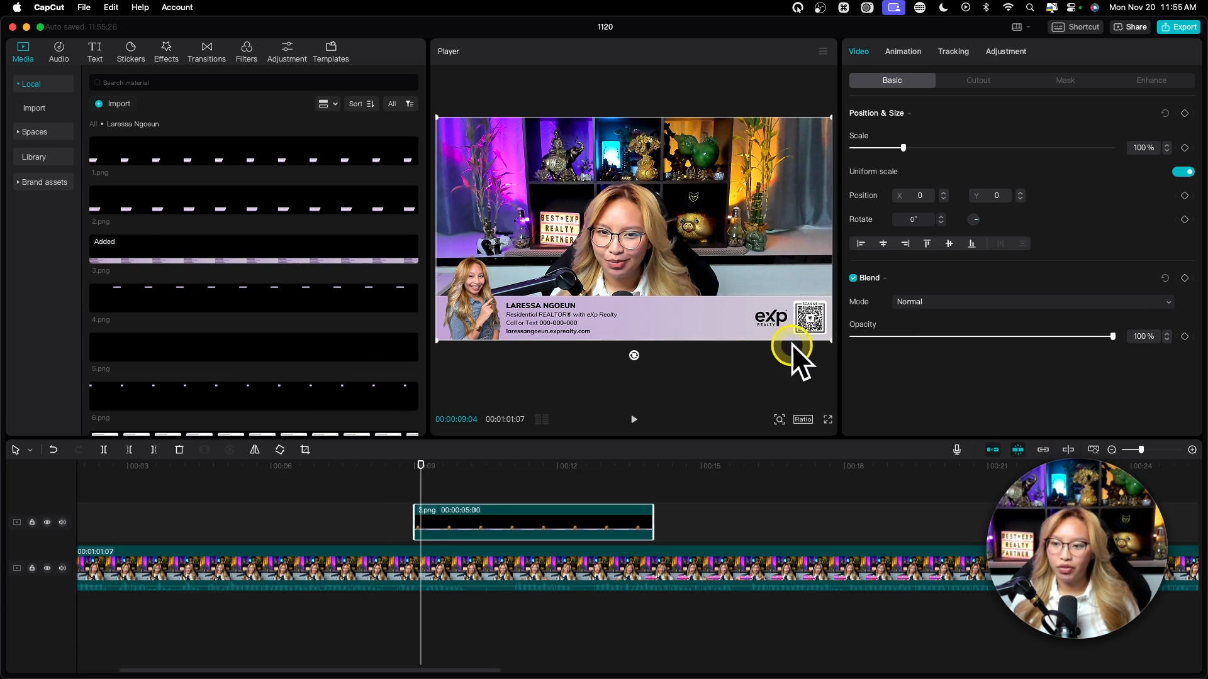
# Step: Mute the main clip's audio, preview the overlay, then trim 3.png's start back to 0:00
pyautogui.click(406, 466)
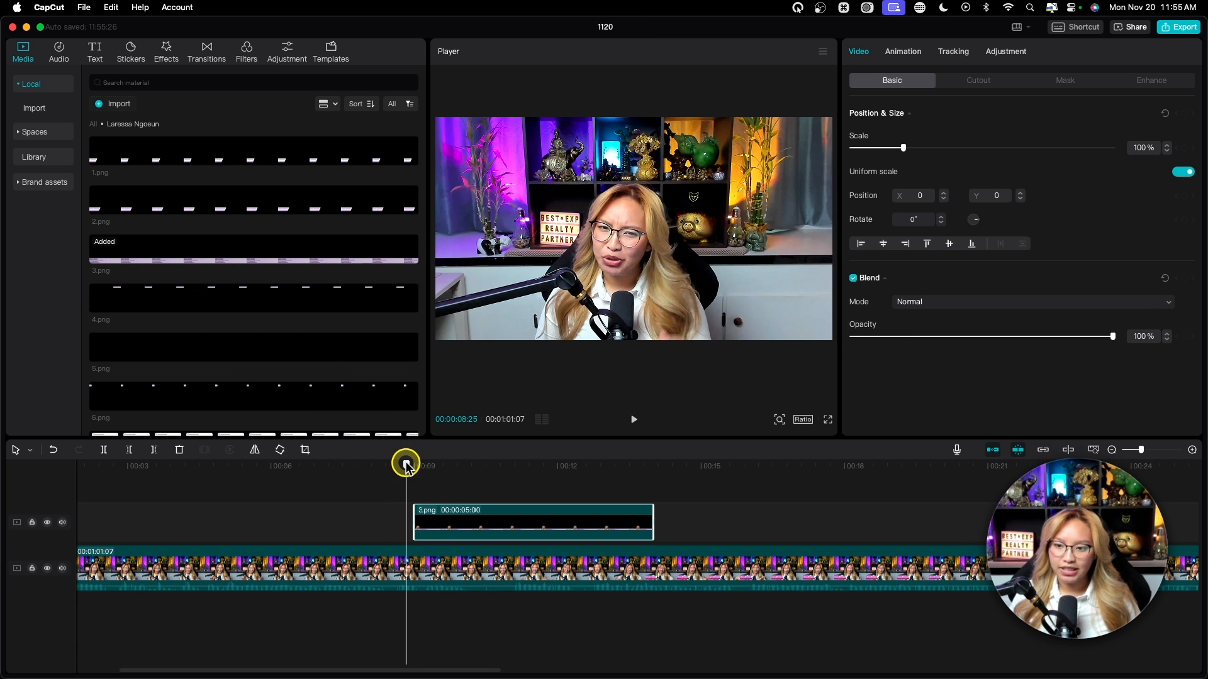
pyautogui.click(62, 569)
pyautogui.press('space')
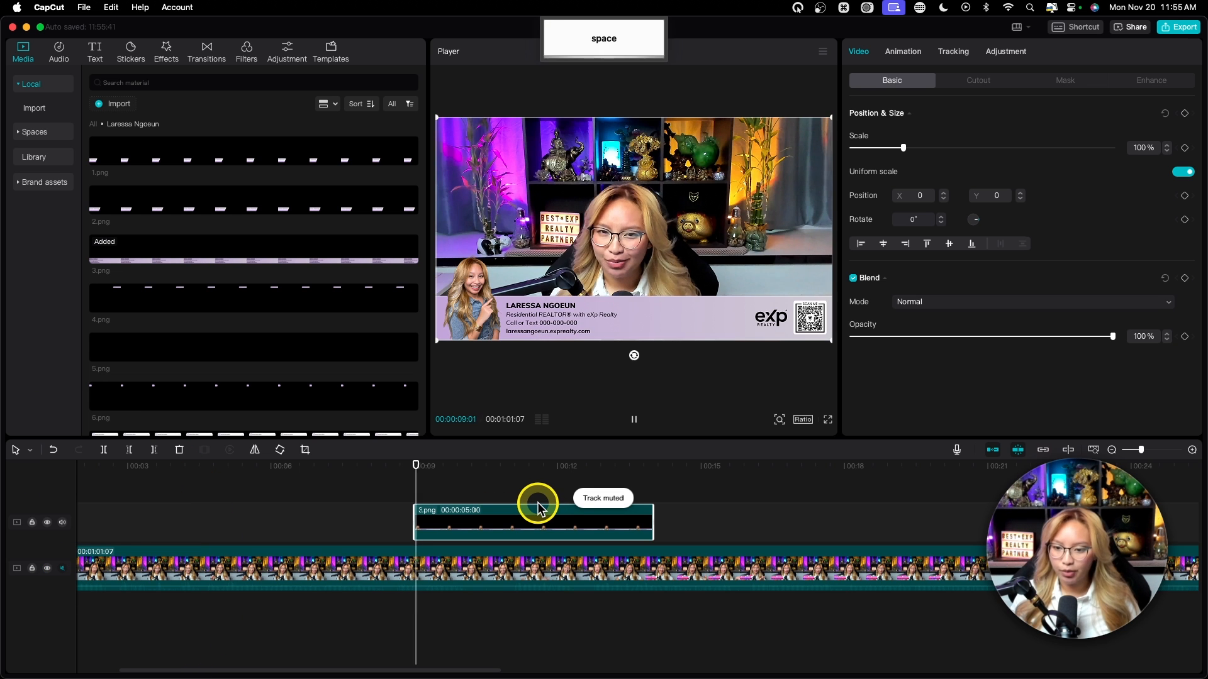
pyautogui.press('fn')
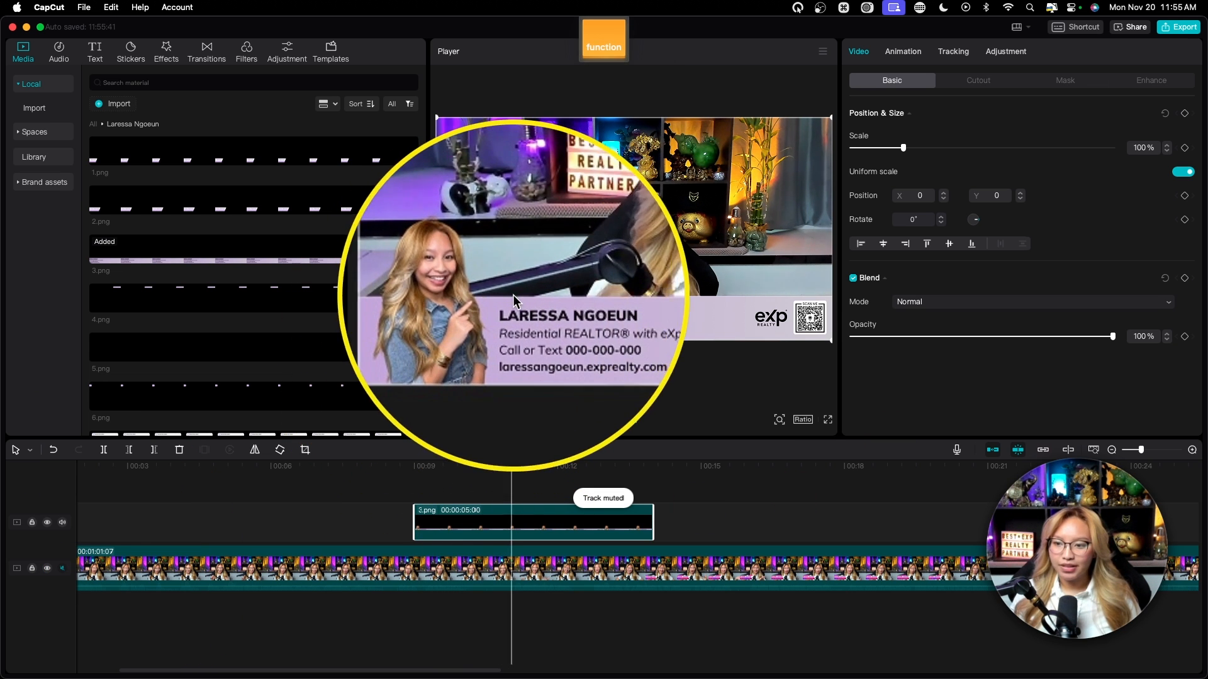
pyautogui.press('space')
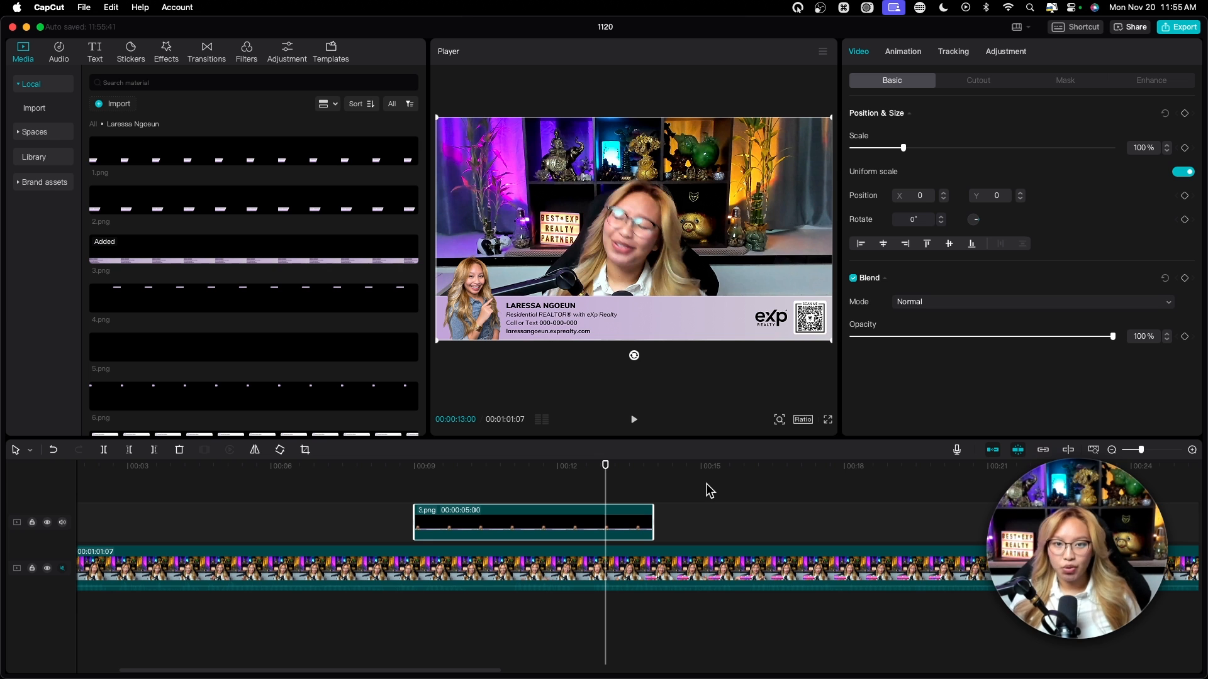
pyautogui.click(455, 521)
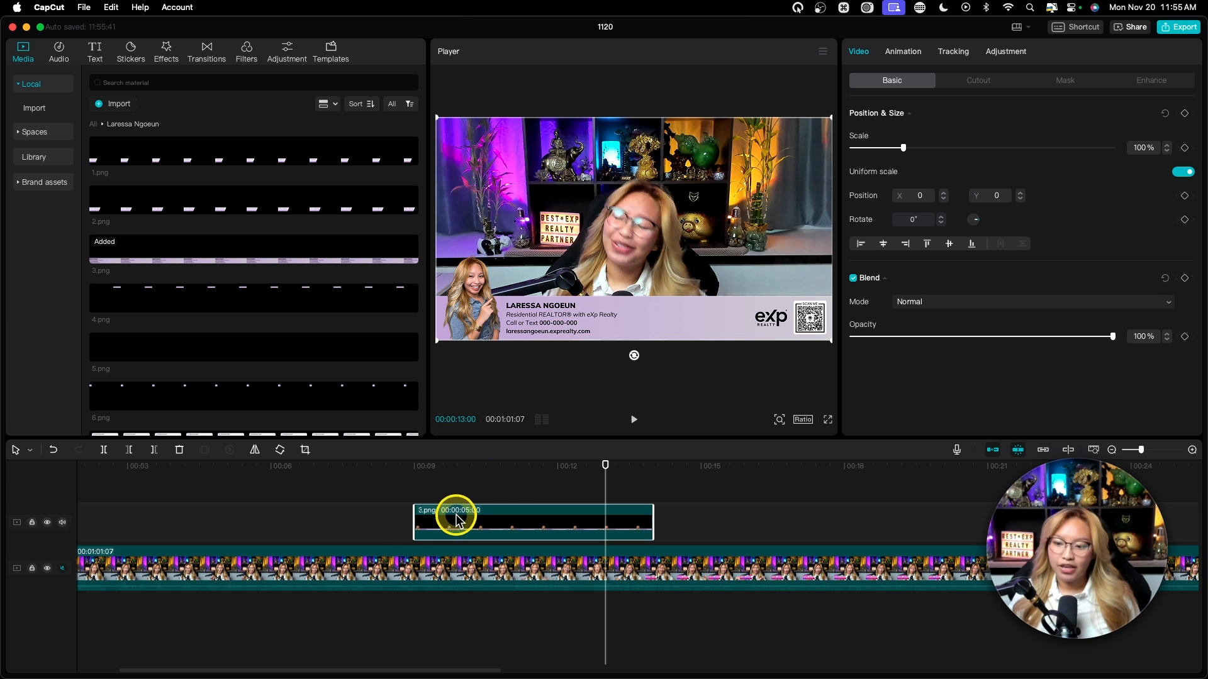
pyautogui.moveTo(413, 520); pyautogui.dragTo(145, 525)
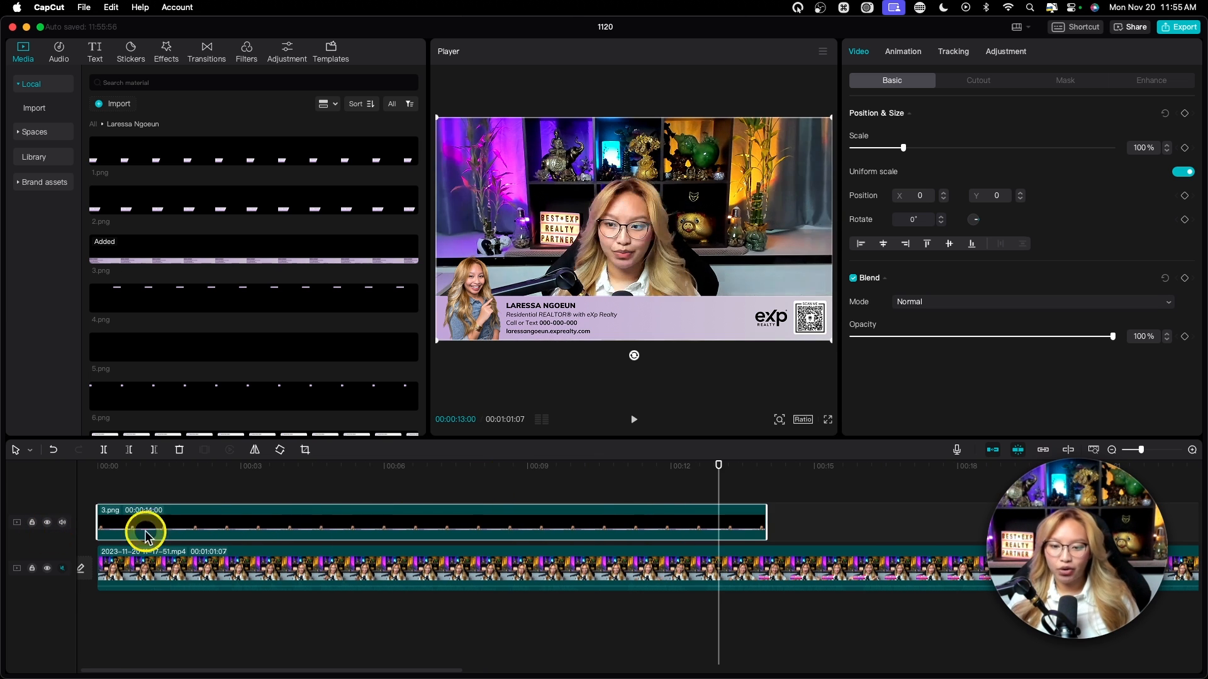
# Step: Trim the 3.png overlay to run from about 0:08 to 0:16
pyautogui.moveTo(769, 515); pyautogui.dragTo(895, 510)
pyautogui.moveTo(246, 466); pyautogui.dragTo(610, 466)
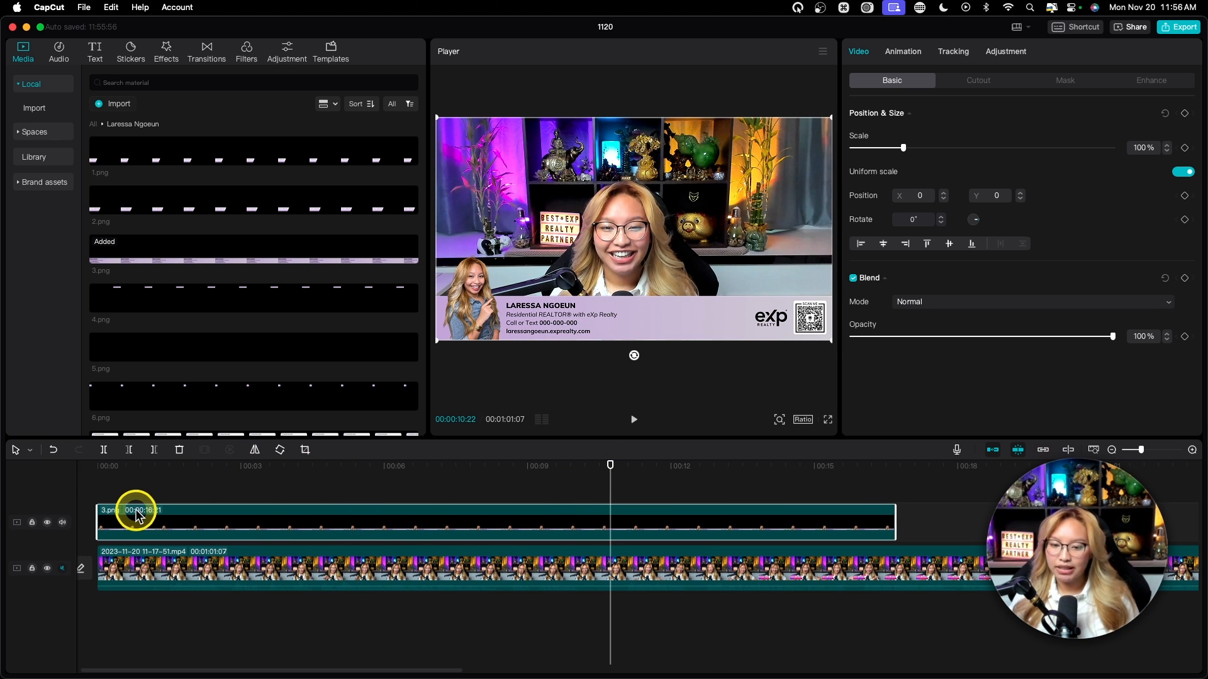
pyautogui.moveTo(97, 519); pyautogui.dragTo(491, 518)
pyautogui.scroll(-2, 270, 389)
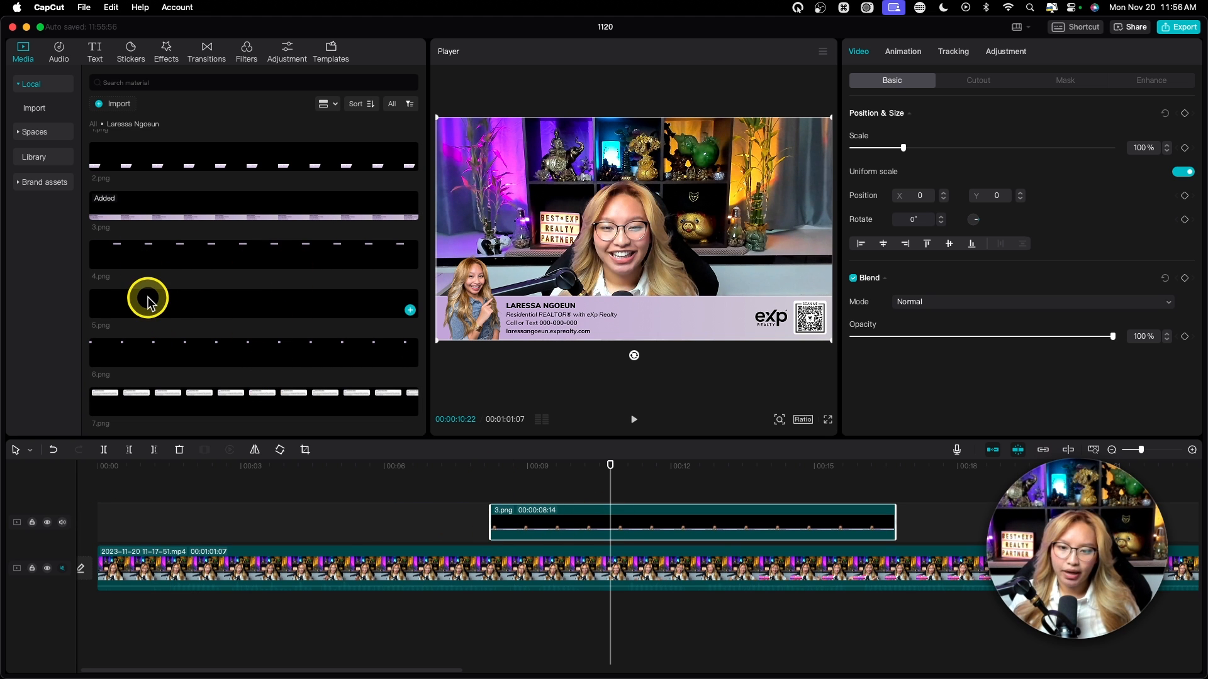
# Step: Add 5.png on a new track, stretch it to 53 seconds, then delete it
pyautogui.moveTo(140, 302); pyautogui.dragTo(230, 467)
pyautogui.moveTo(321, 509); pyautogui.dragTo(213, 513)
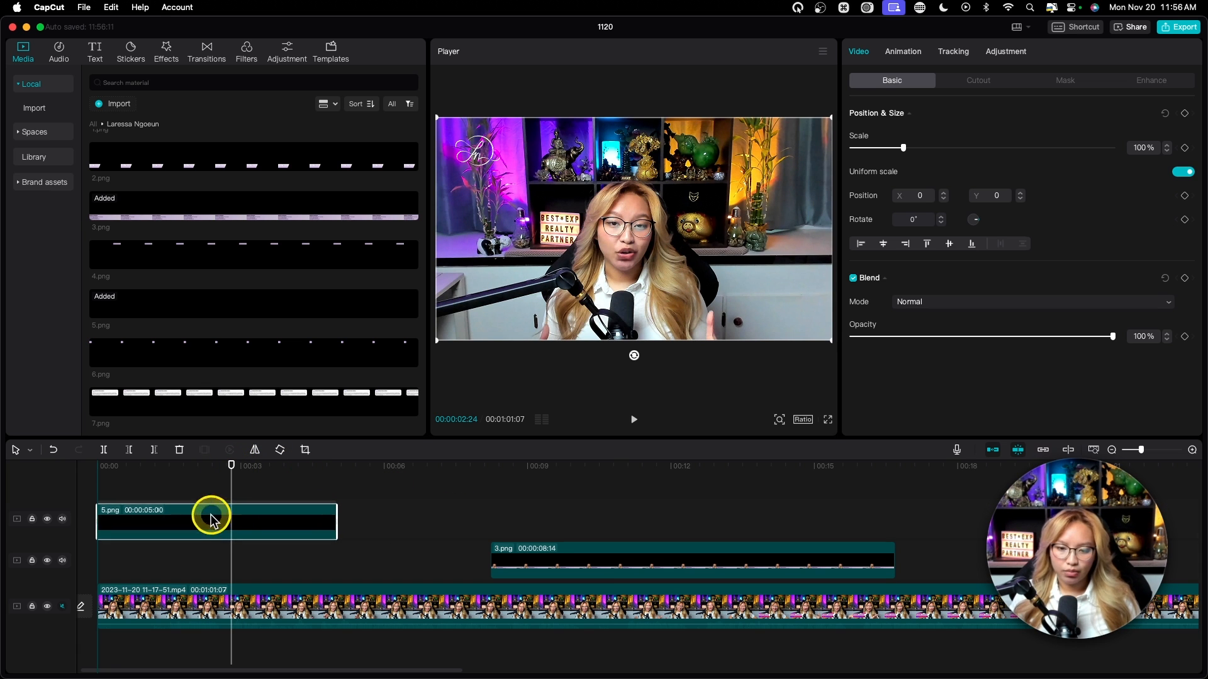
pyautogui.keyDown('super'); pyautogui.scroll(-3, 348, 514); pyautogui.keyUp('super')
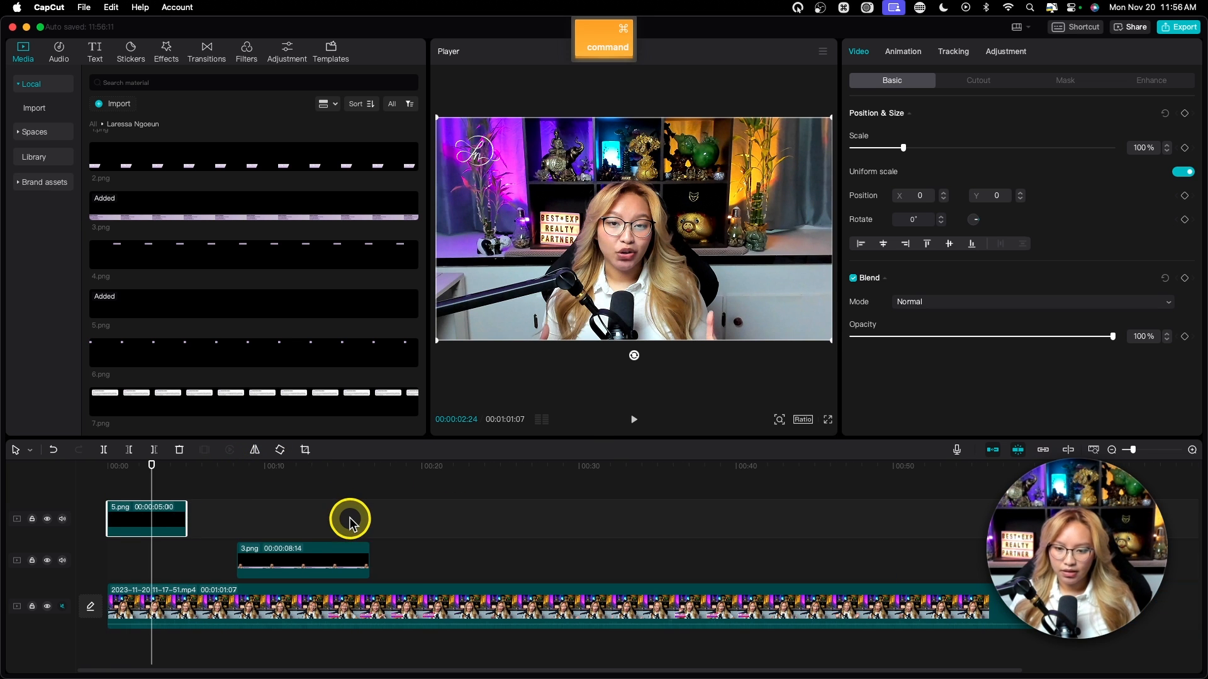
pyautogui.click(371, 515)
pyautogui.moveTo(184, 519); pyautogui.dragTo(944, 517)
pyautogui.moveTo(437, 466); pyautogui.dragTo(864, 464)
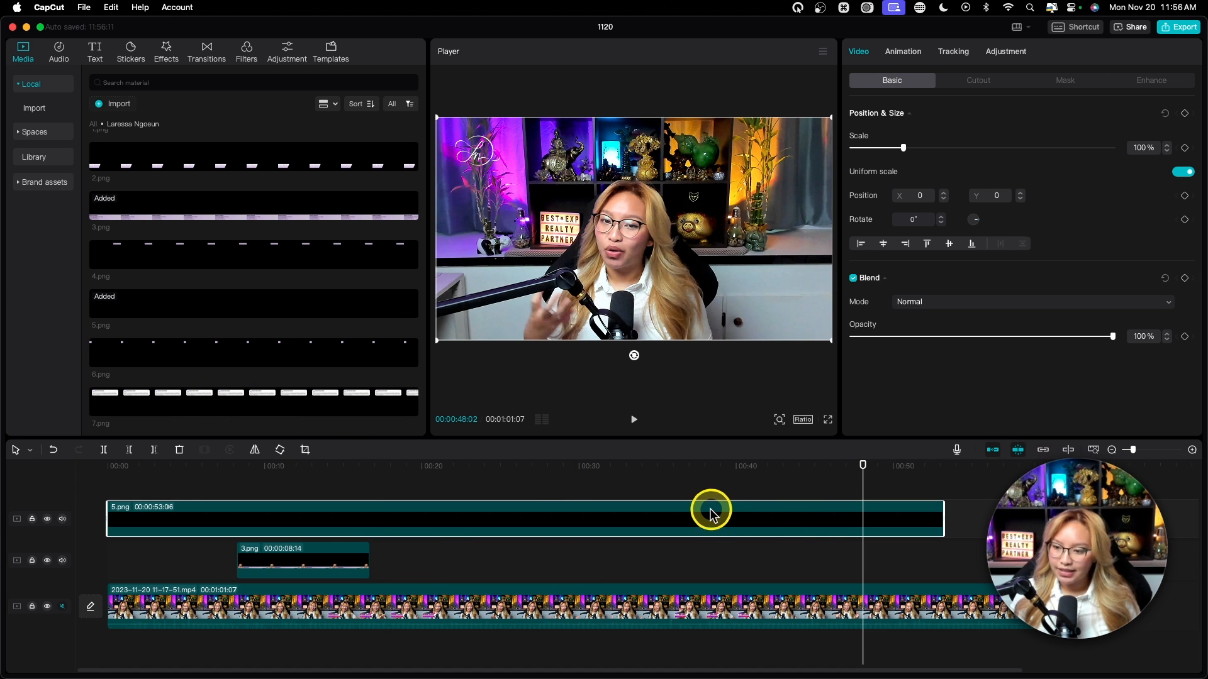
pyautogui.press('Delete')
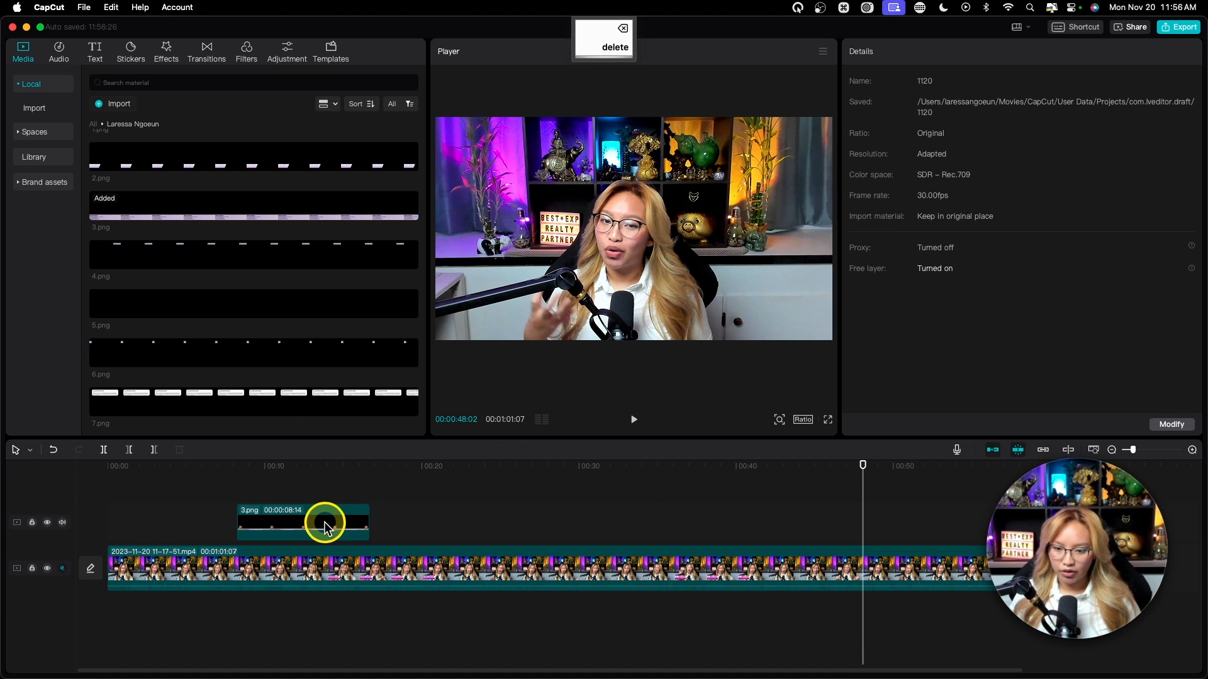
pyautogui.click(325, 526)
# Step: Delete the 3.png overlay and place 7.png on a track above the video near 0:09
pyautogui.press('Delete')
pyautogui.moveTo(202, 399); pyautogui.dragTo(262, 506)
pyautogui.click(255, 467)
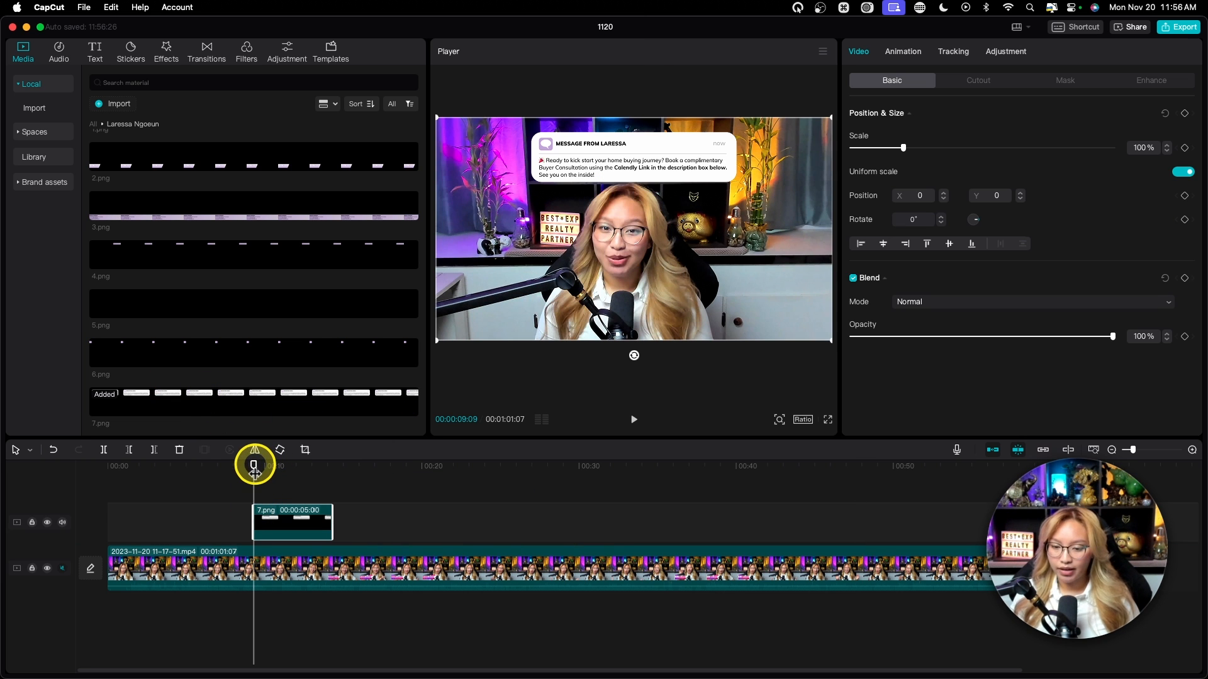
# Step: Preview from about 0:08, stopping playback with the 7.png message showing
pyautogui.press('space')
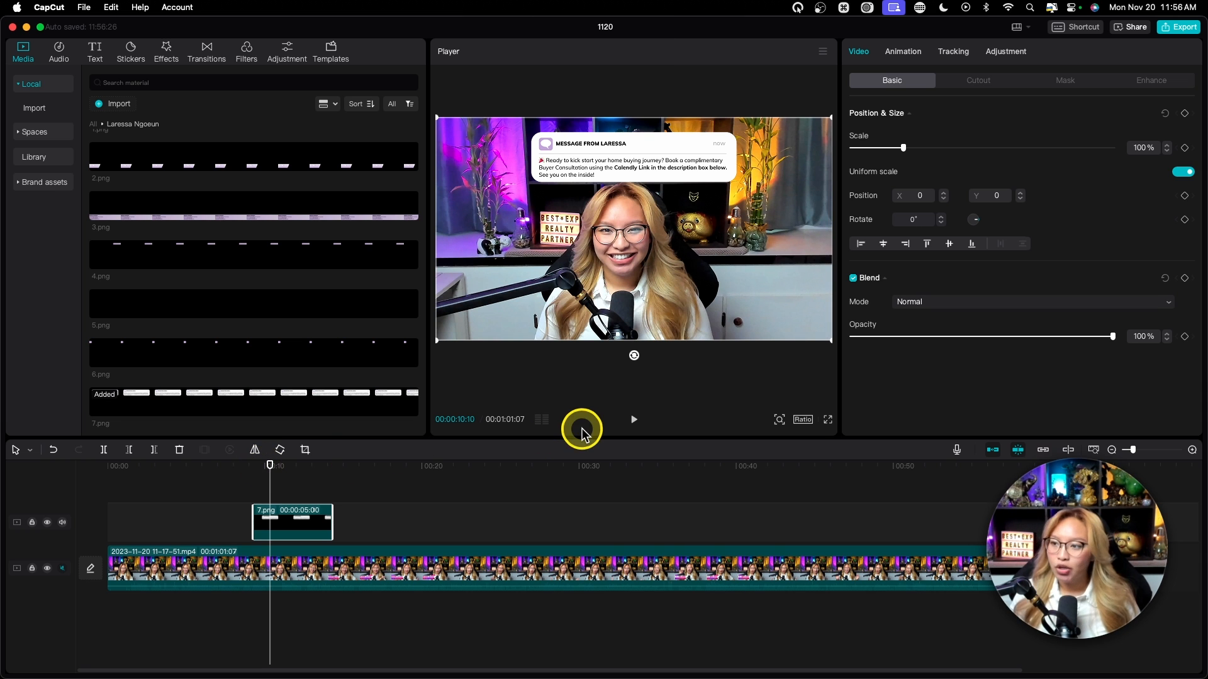
pyautogui.click(240, 466)
pyautogui.press('space')
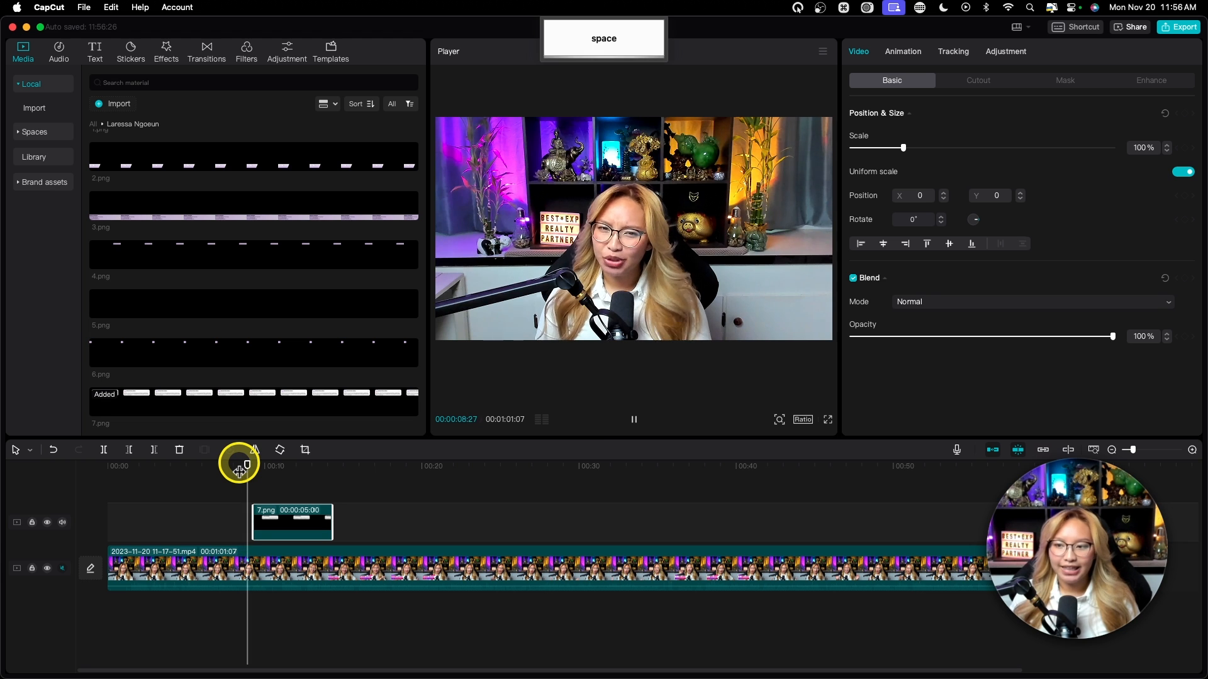
pyautogui.press('space')
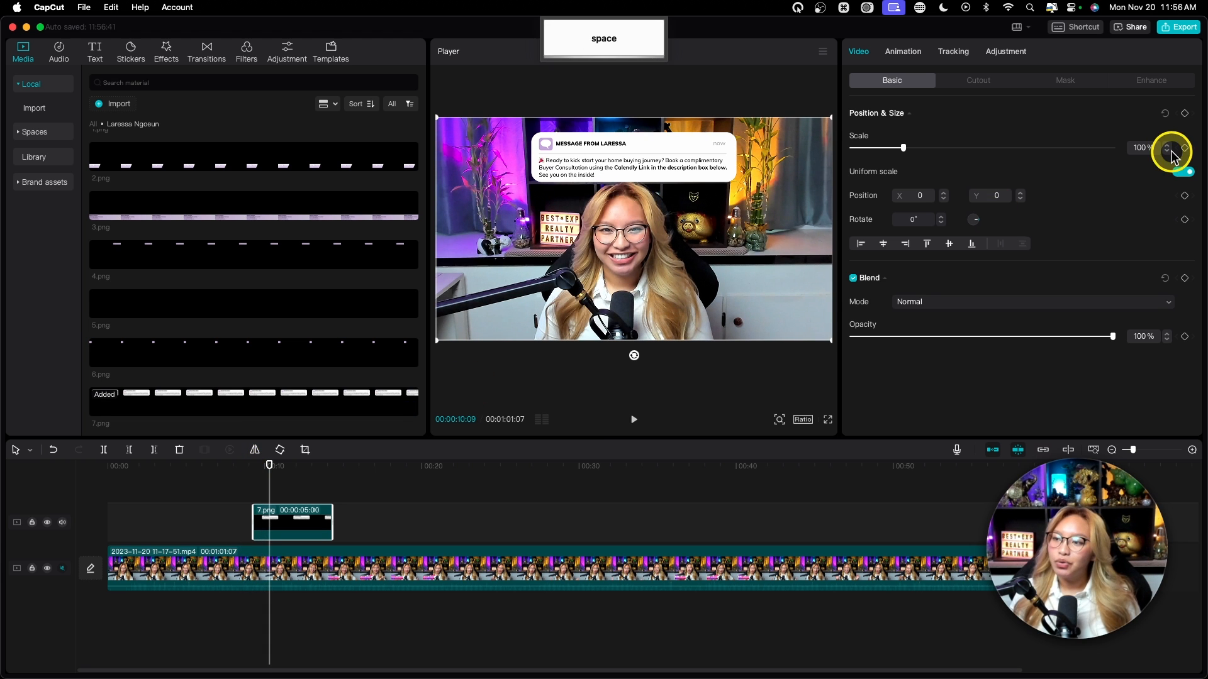
pyautogui.press('fn')
pyautogui.press('fn')
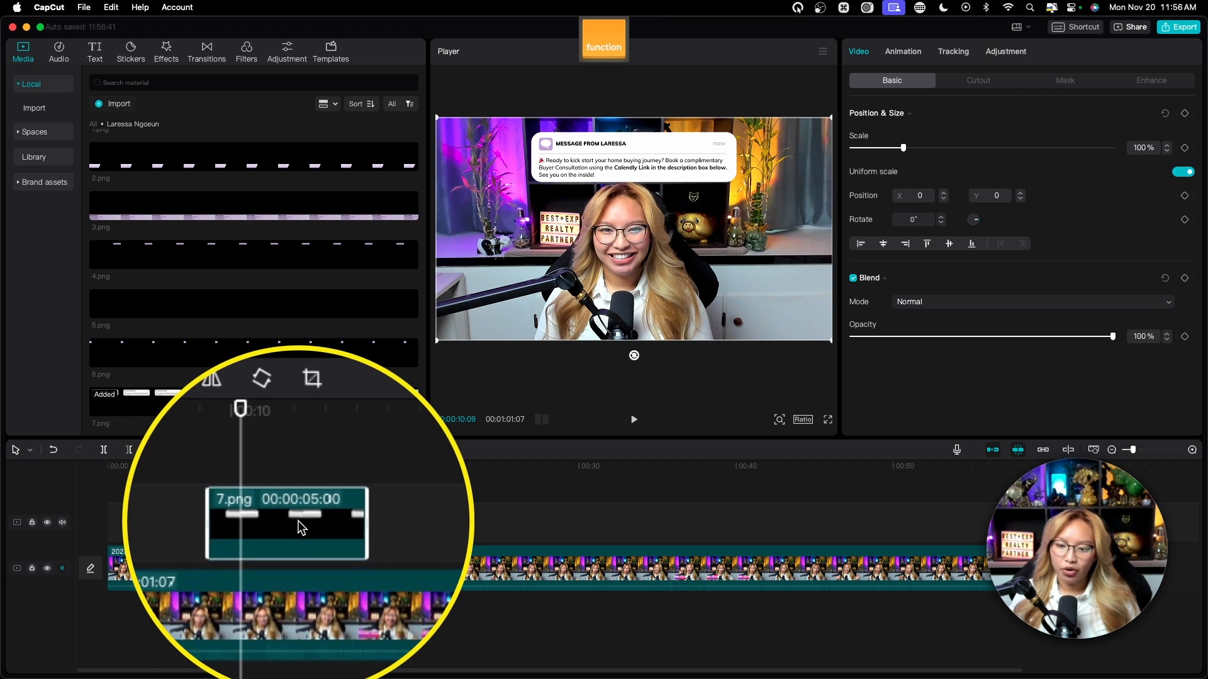
pyautogui.press('fn')
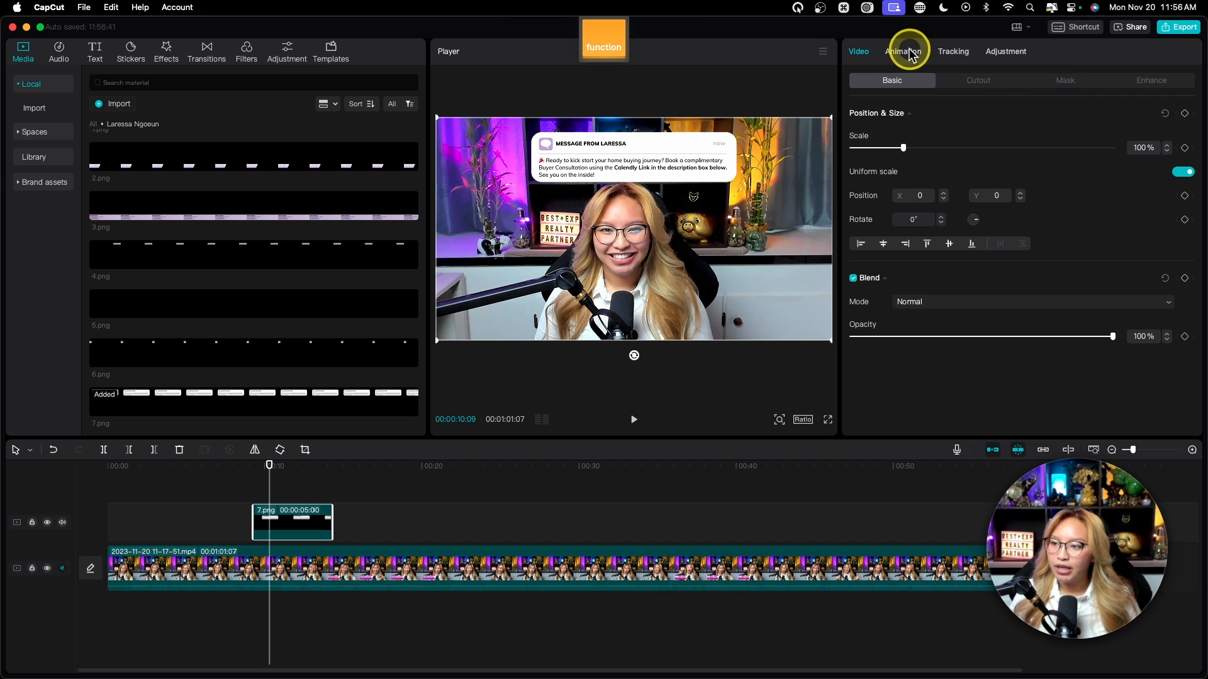
# Step: Apply the Shake Down In animation, 0.4s long, to the 7.png message card
pyautogui.click(906, 53)
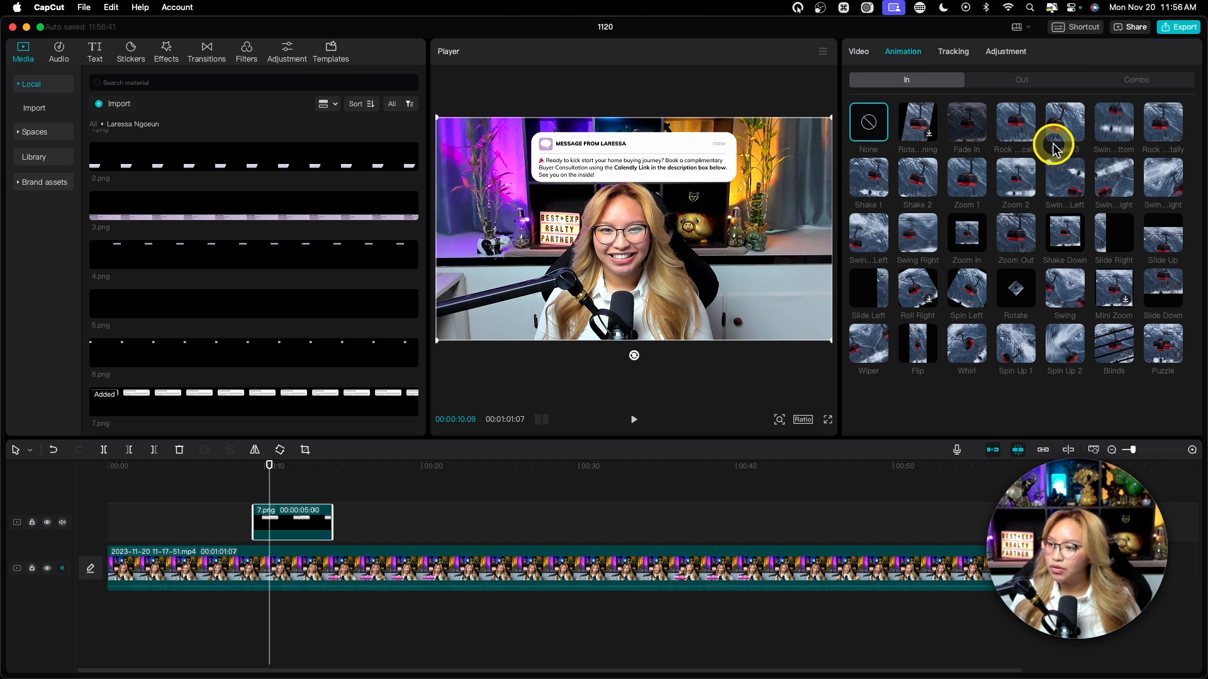
pyautogui.press('fn')
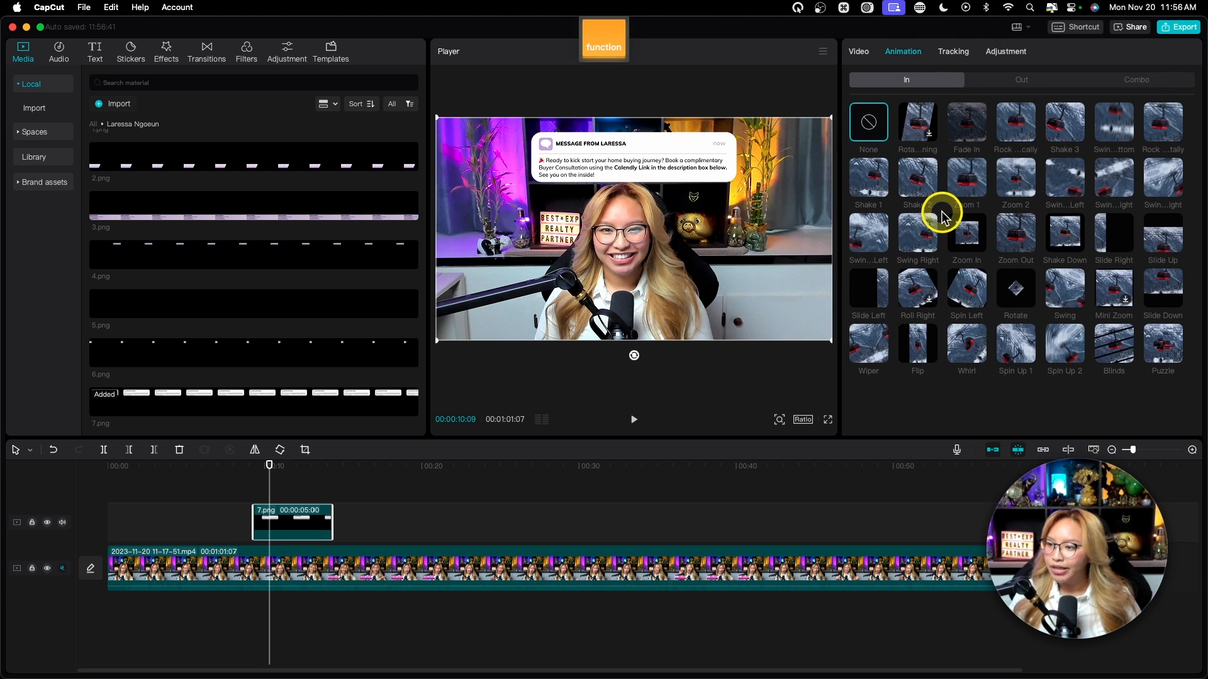
pyautogui.click(1067, 241)
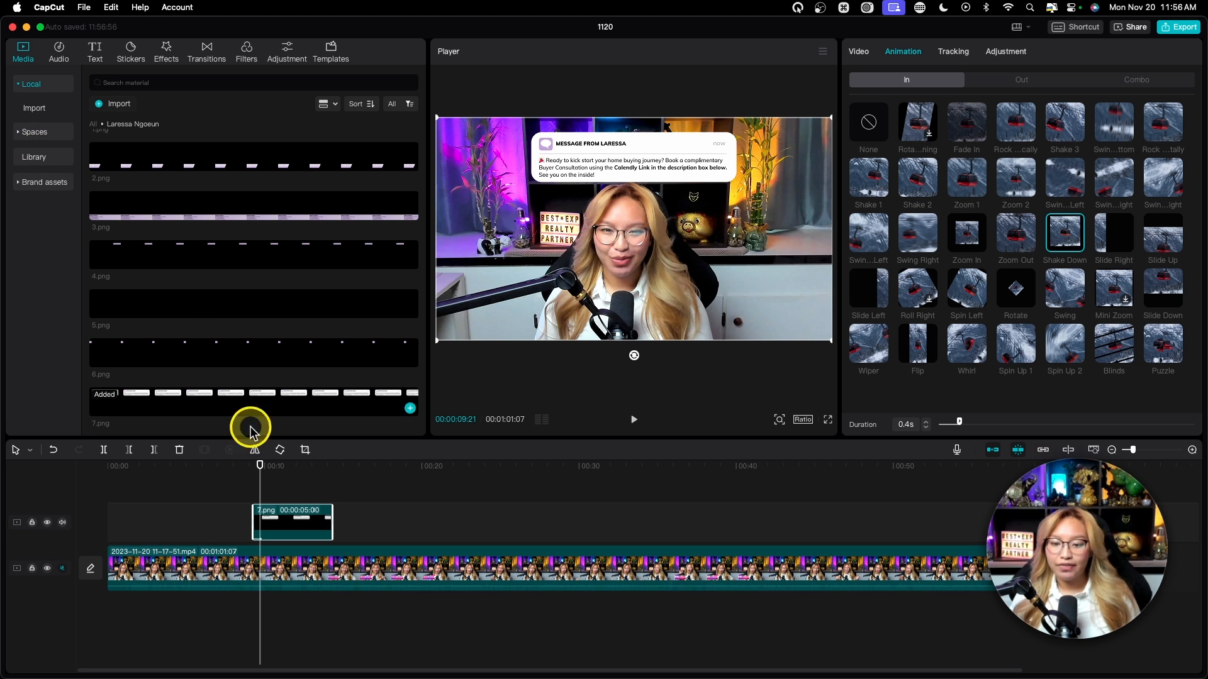
pyautogui.hscroll(1, 198, 539)
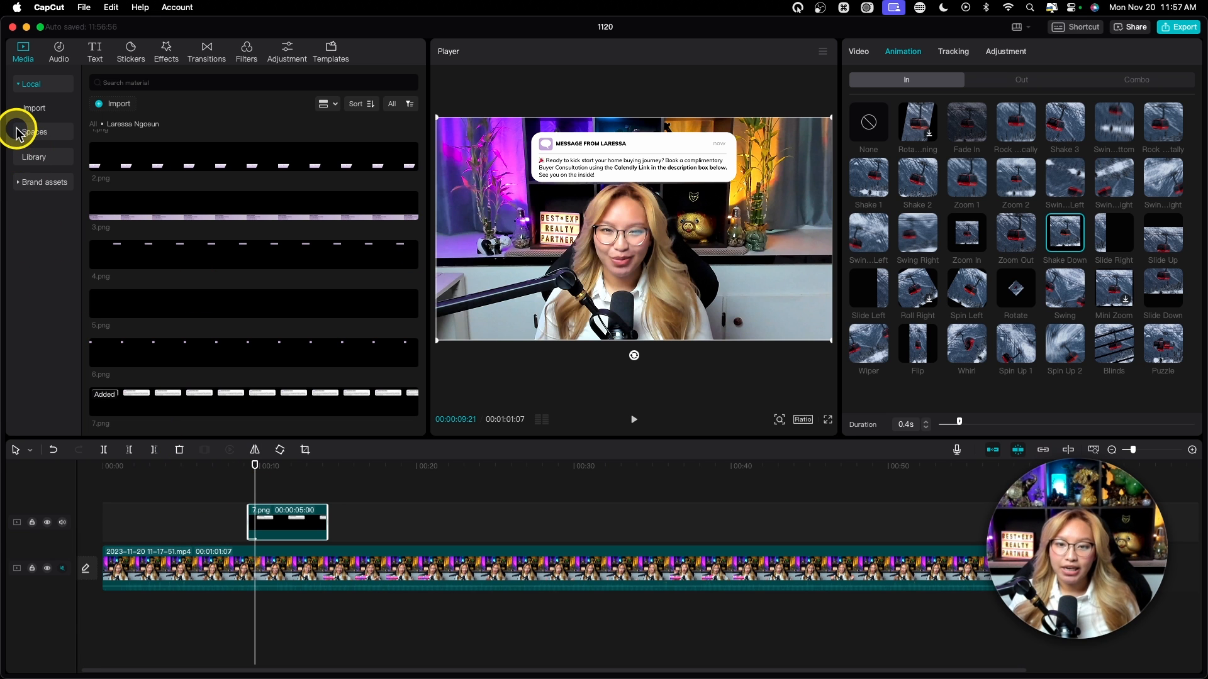
# Step: Search the audio Sound effects for 'ding' and preview the Ding sound
pyautogui.press('fn')
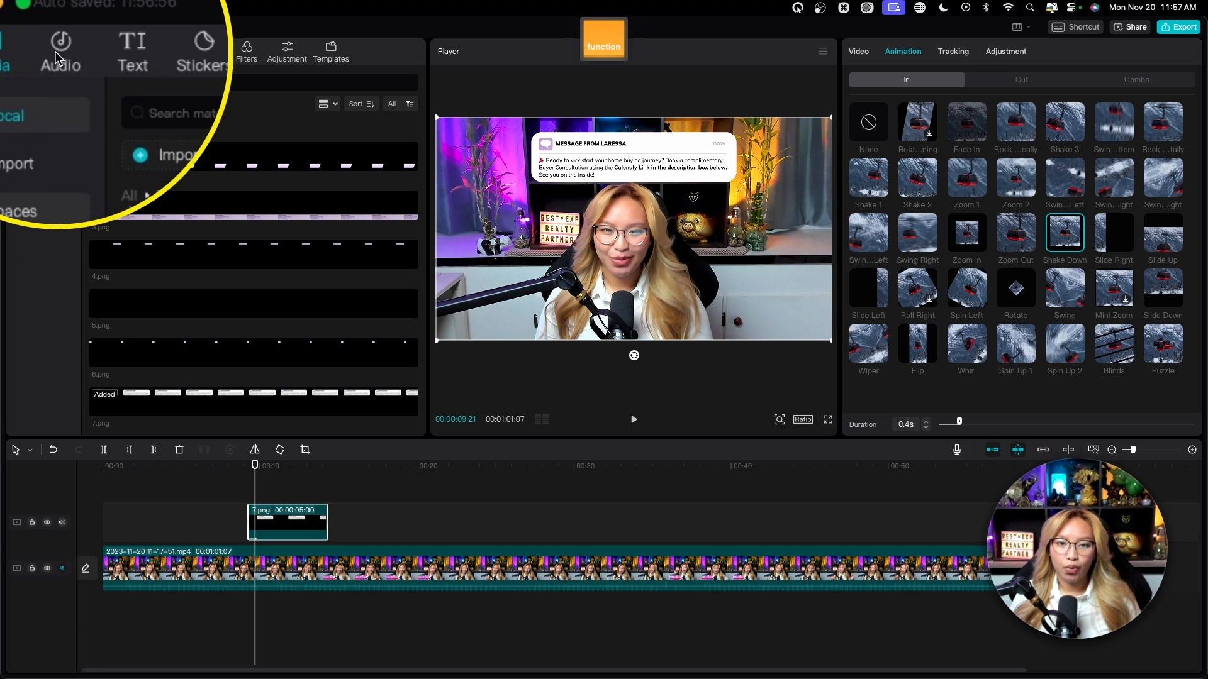
pyautogui.click(60, 56)
pyautogui.press('fn')
pyautogui.click(36, 113)
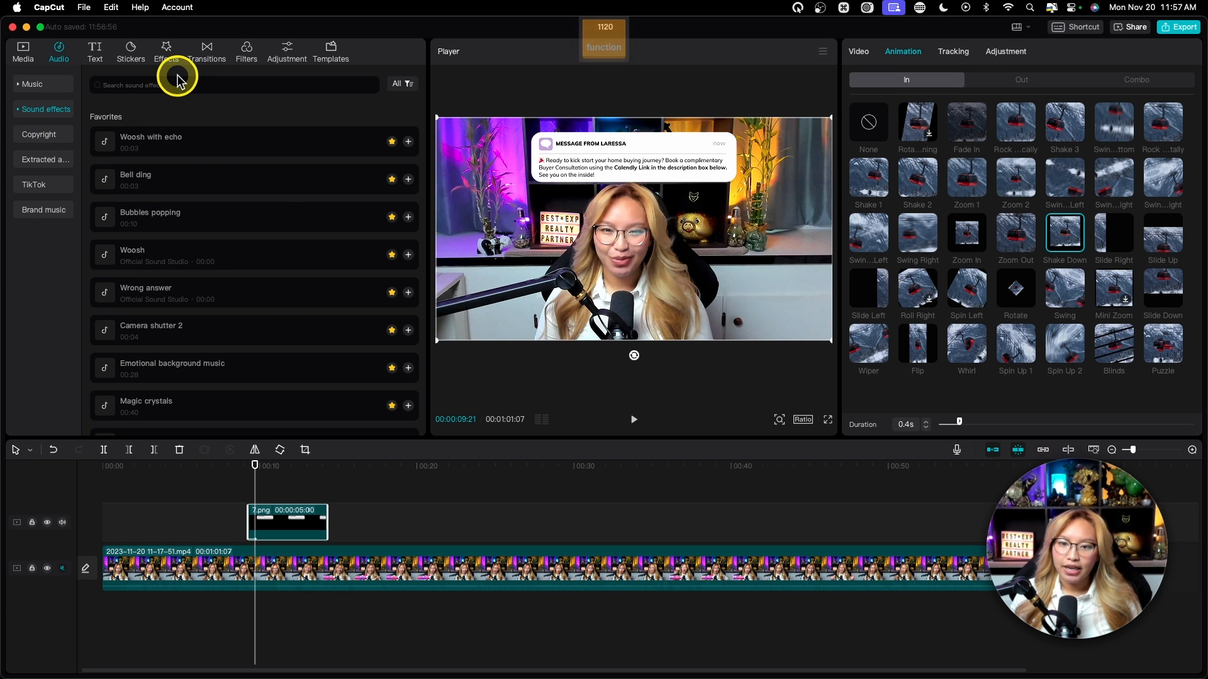
pyautogui.press('fn')
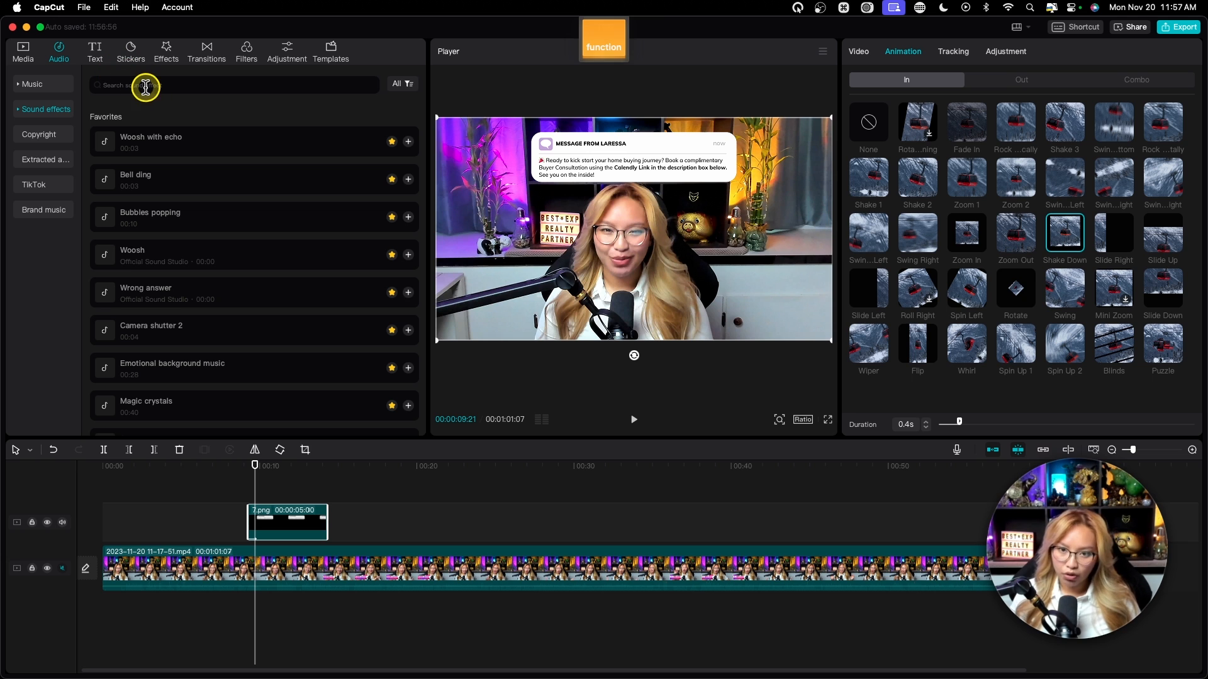
pyautogui.click(145, 88)
pyautogui.write('ding')
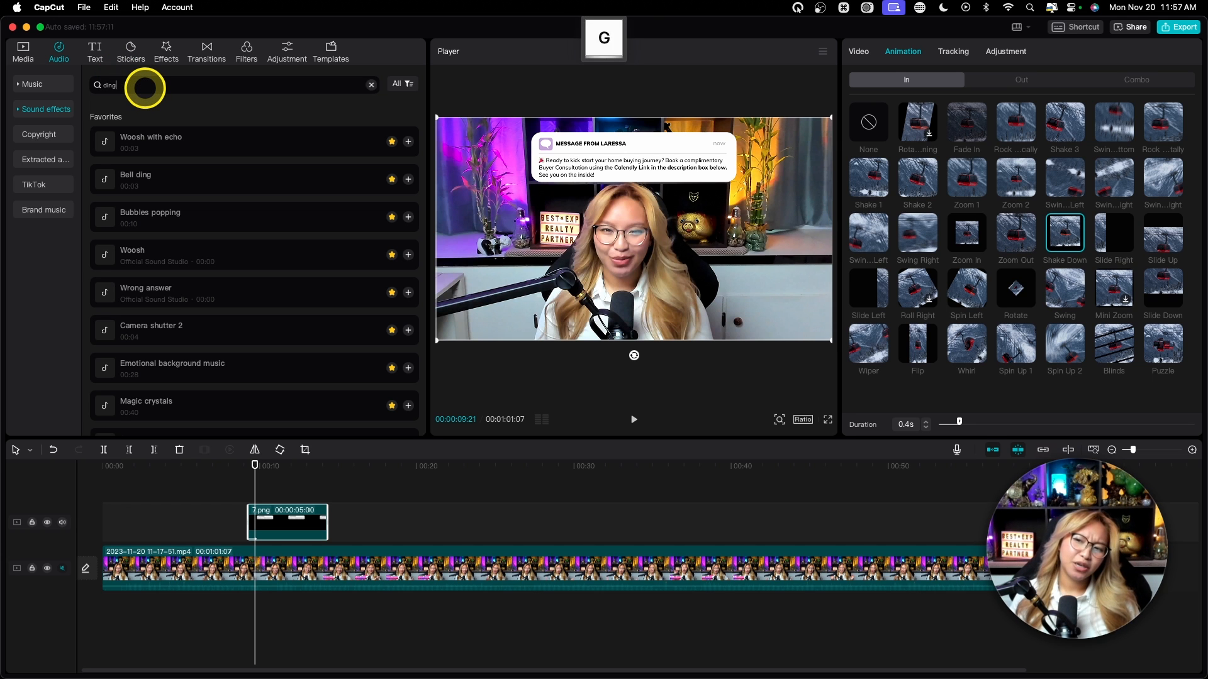
pyautogui.press('Return')
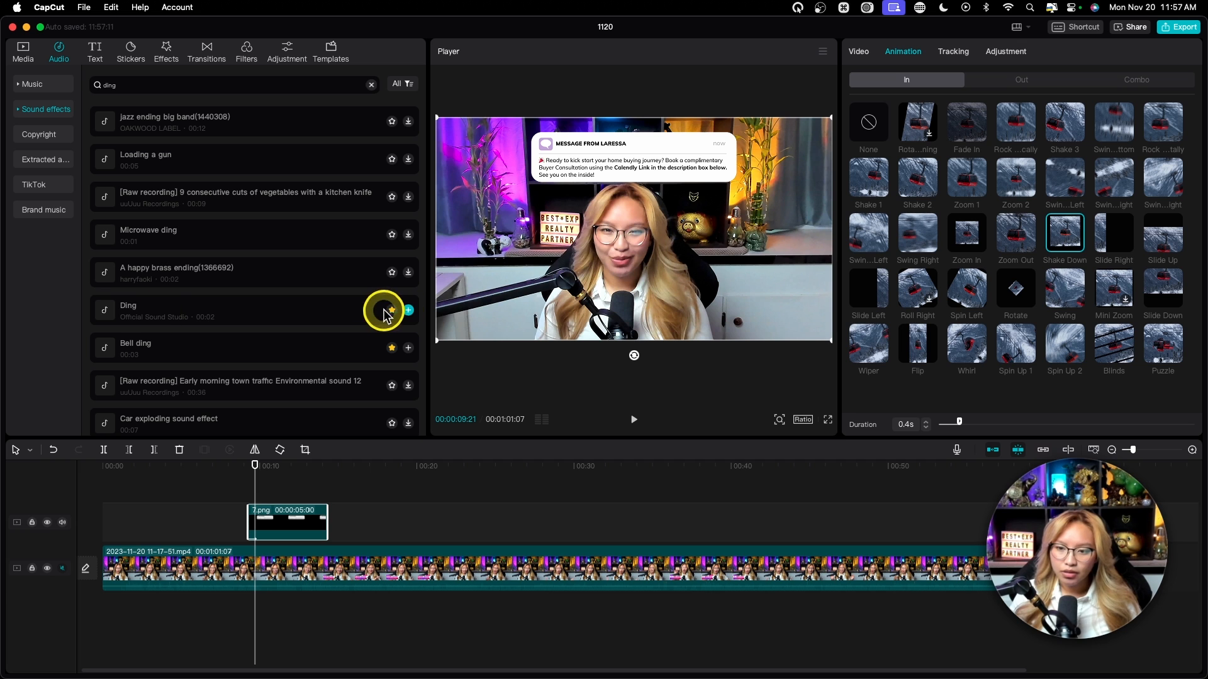
pyautogui.click(107, 315)
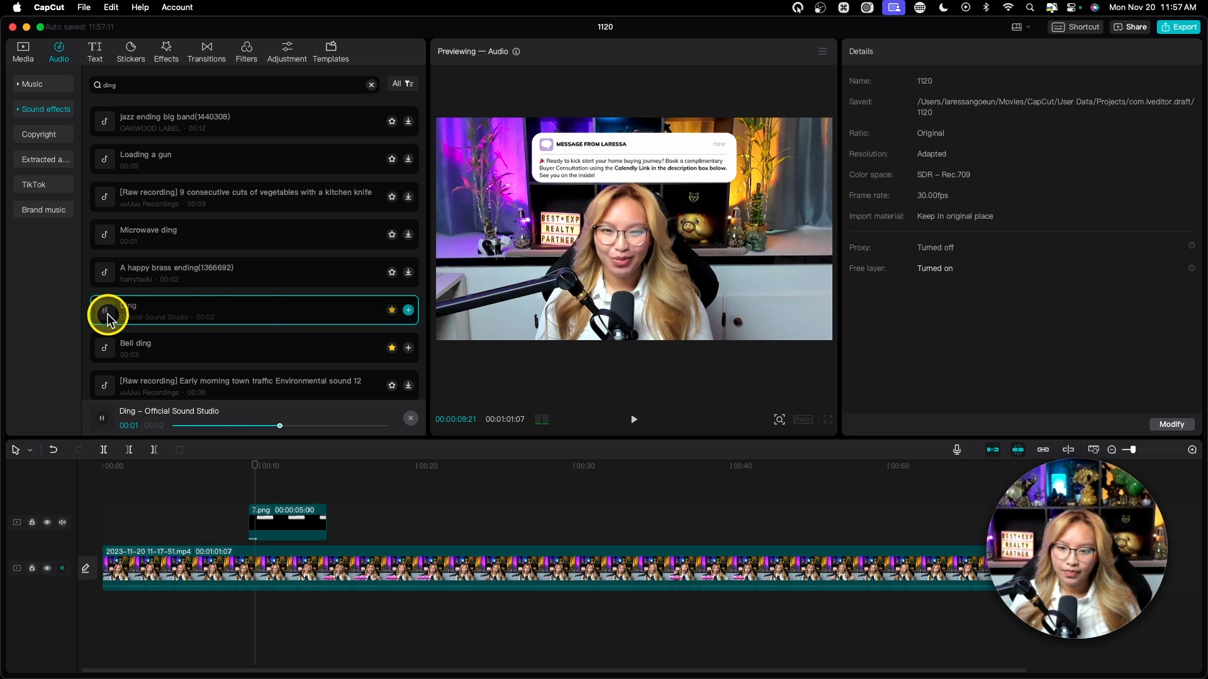
# Step: Place Ding on an audio track under the 7.png clip and play to check its timing
pyautogui.moveTo(224, 314); pyautogui.dragTo(252, 609)
pyautogui.scroll(6, 317, 605)
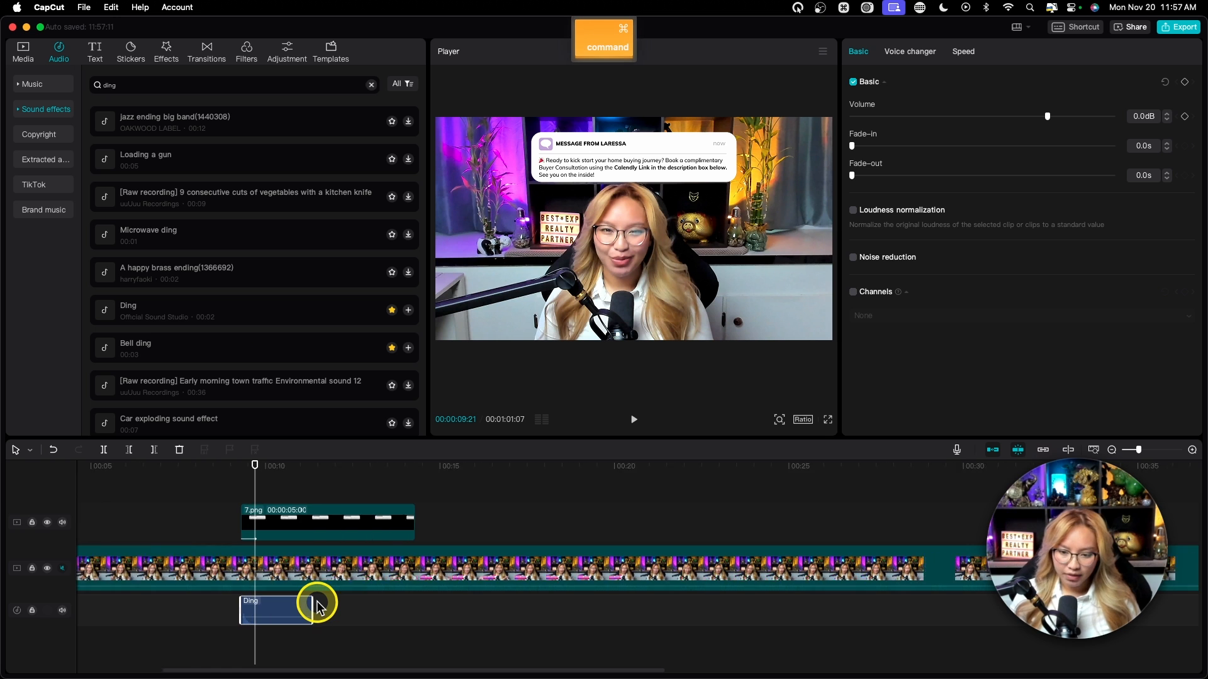
pyautogui.click(224, 466)
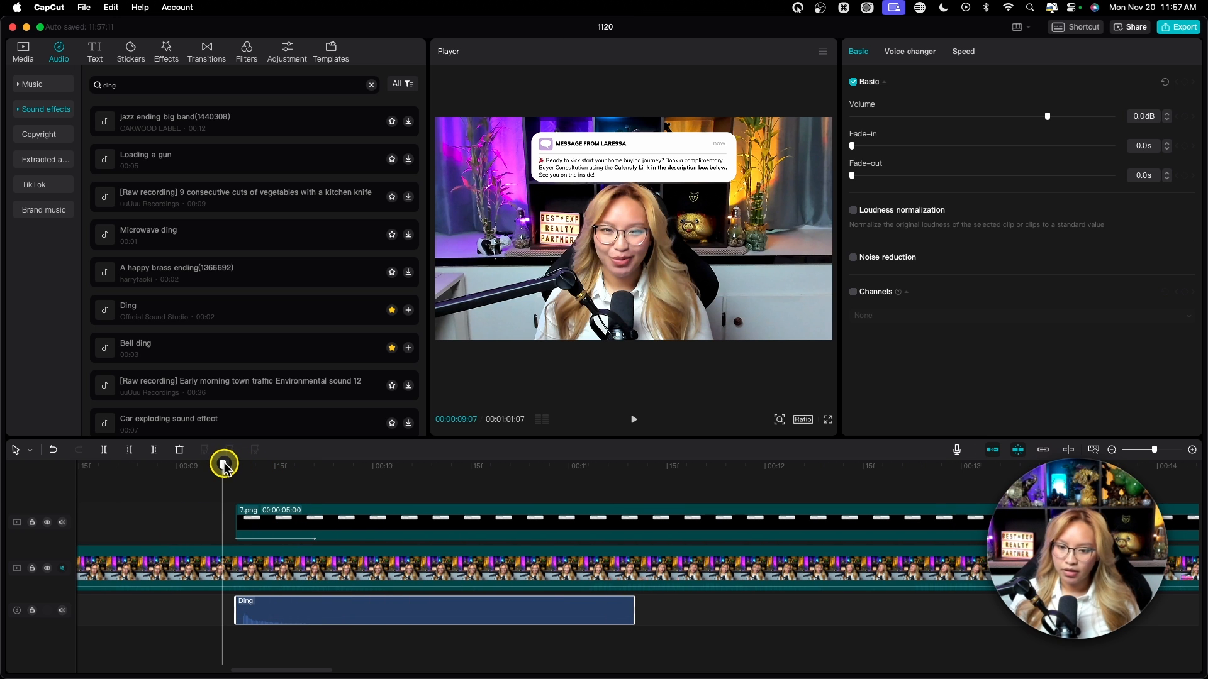
pyautogui.press('space')
pyautogui.press('space')
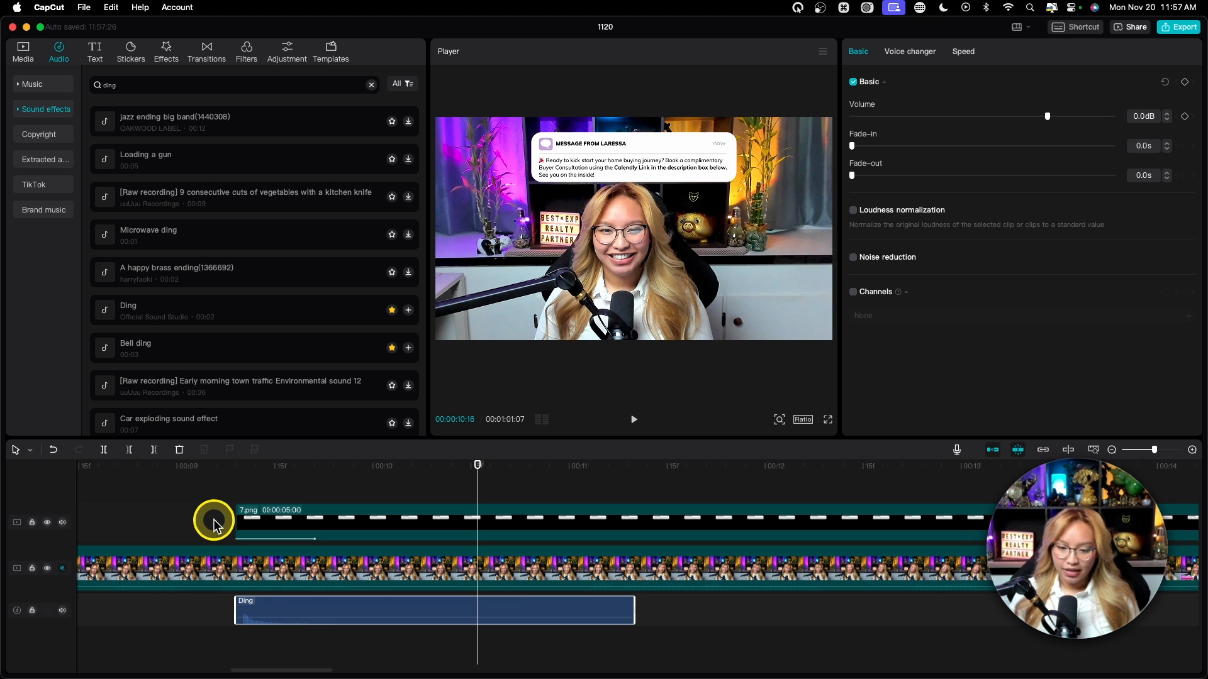
# Step: Zoom the timeline out and select the 7.png clip to adjust its start point
pyautogui.press('super+minus')
pyautogui.press('super+minus')
pyautogui.press('super+minus')
pyautogui.press('super+minus')
pyautogui.press('super+minus')
pyautogui.press('super+minus')
pyautogui.hscroll(3, 351, 530)
pyautogui.hscroll(1, 349, 530)
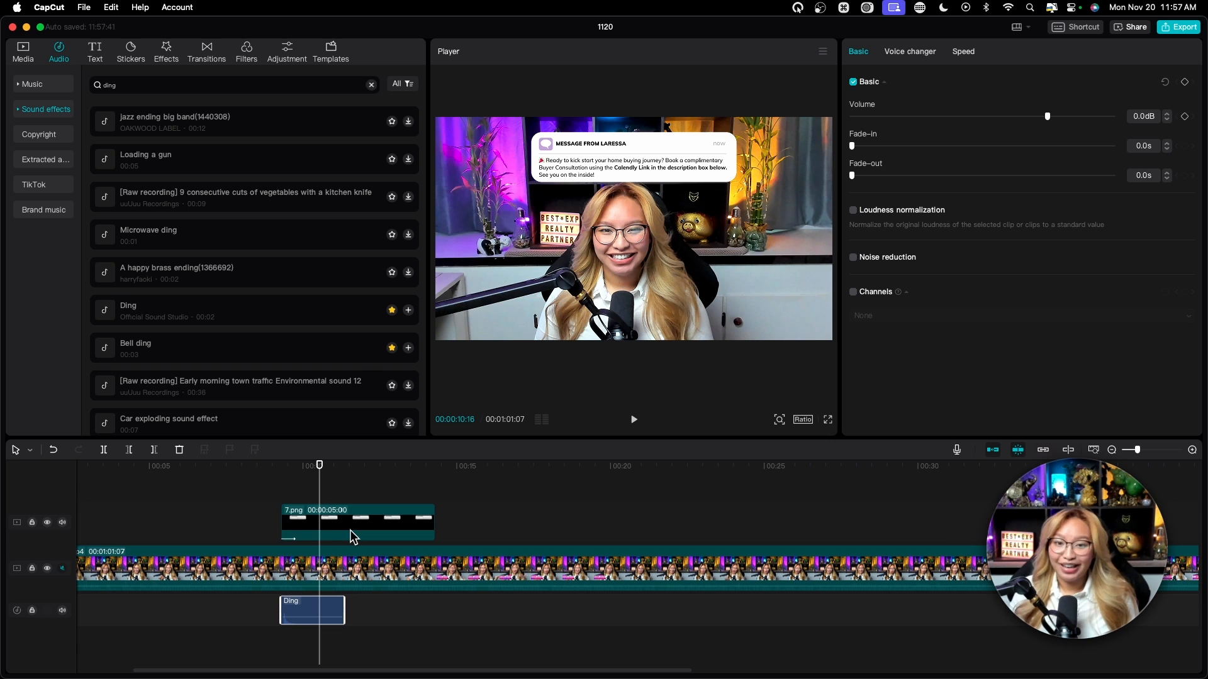
pyautogui.click(283, 520)
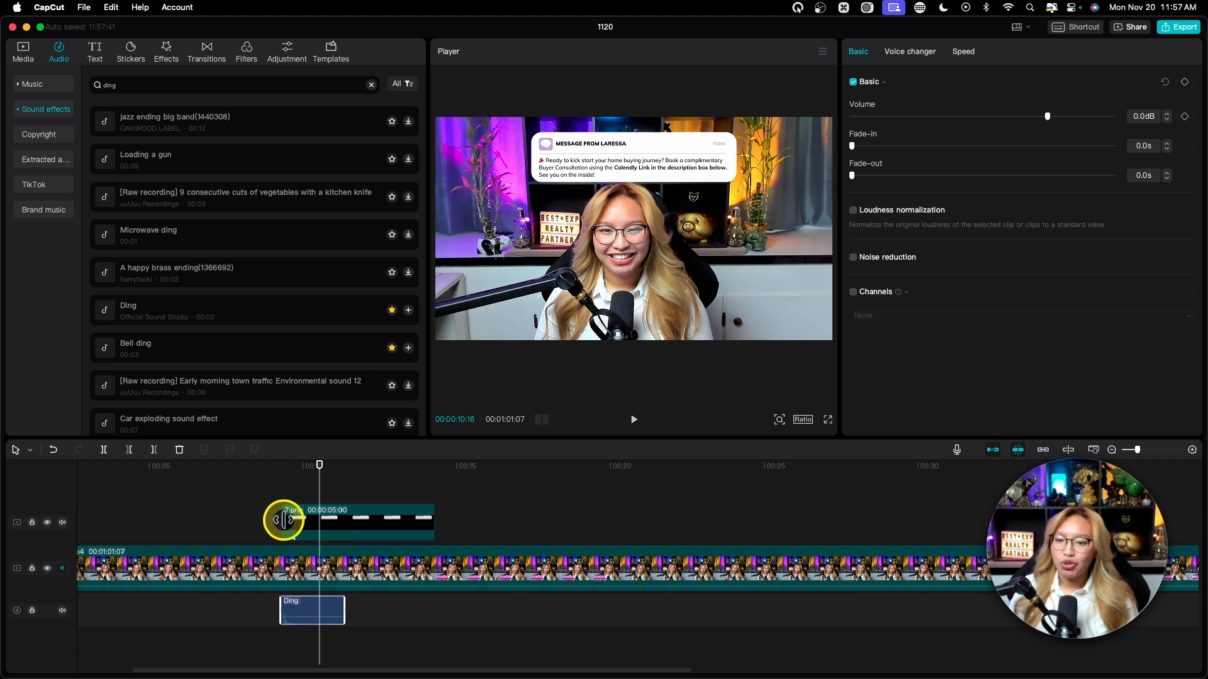